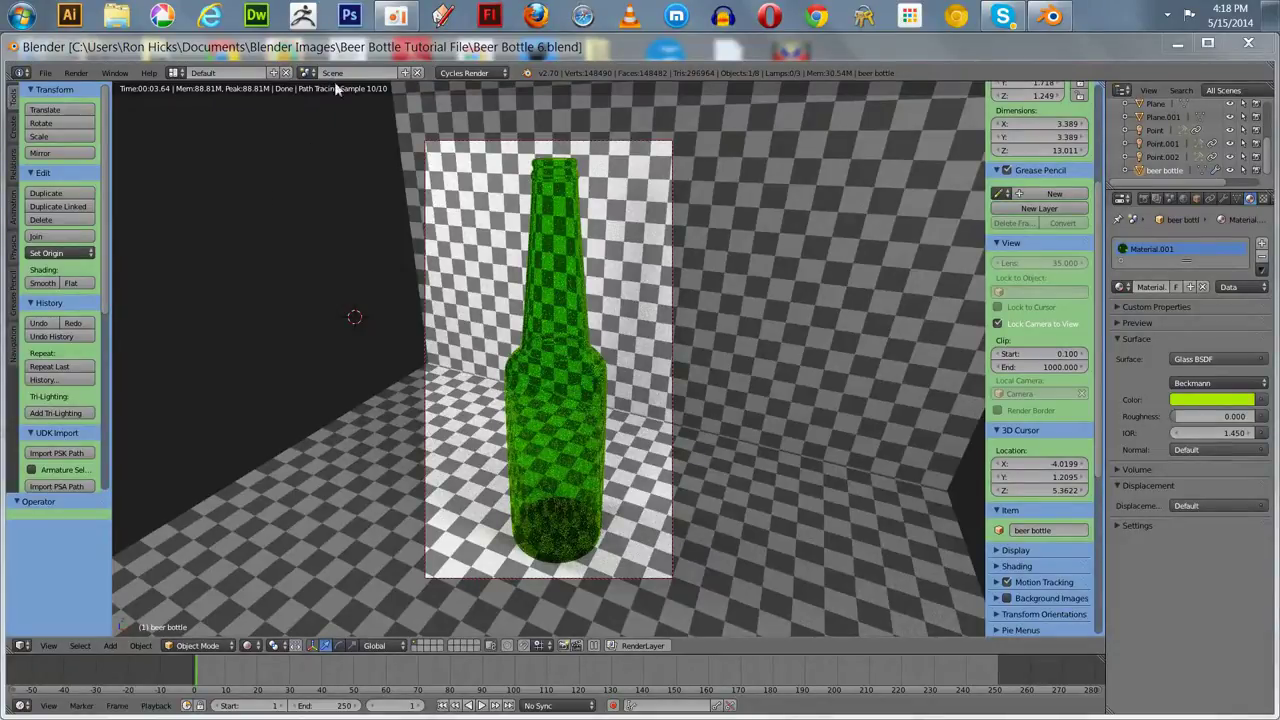
Open the file Beer Bottle 5.blend from the Beer Bottle Tutorial File folder
left_click(44, 74)
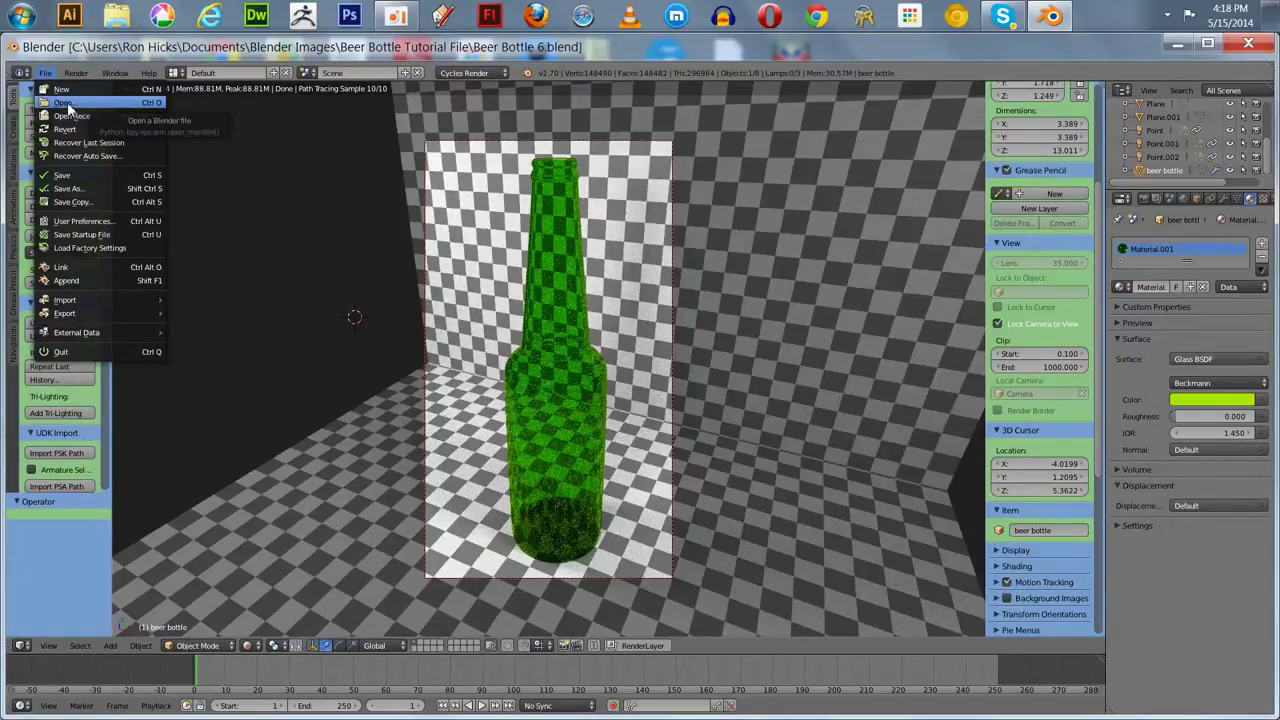
left_click(65, 103)
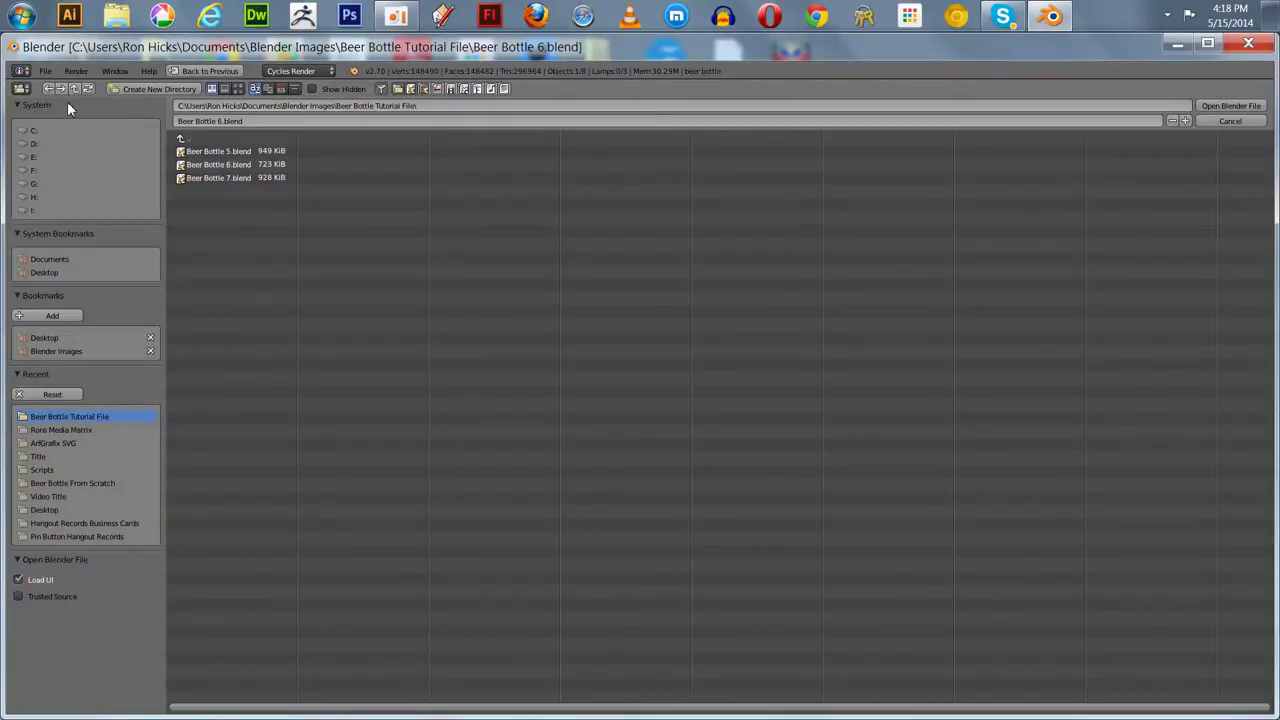
left_click(226, 151)
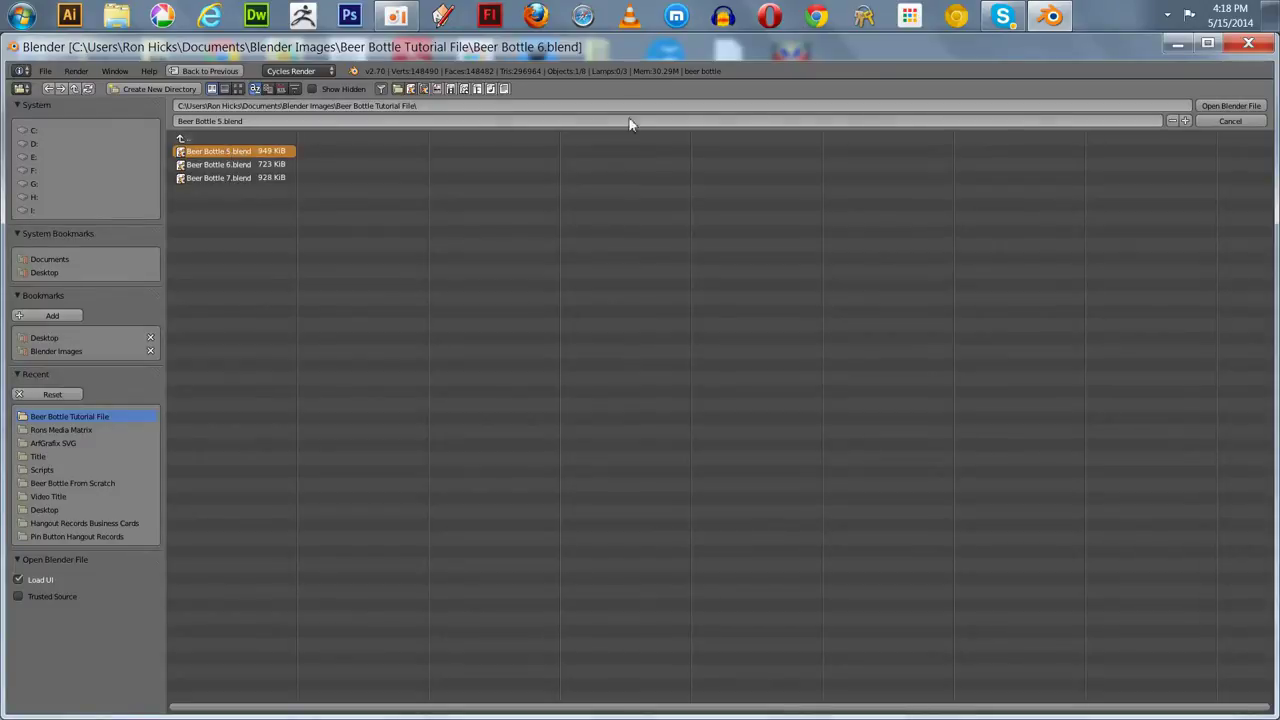
left_click(1231, 105)
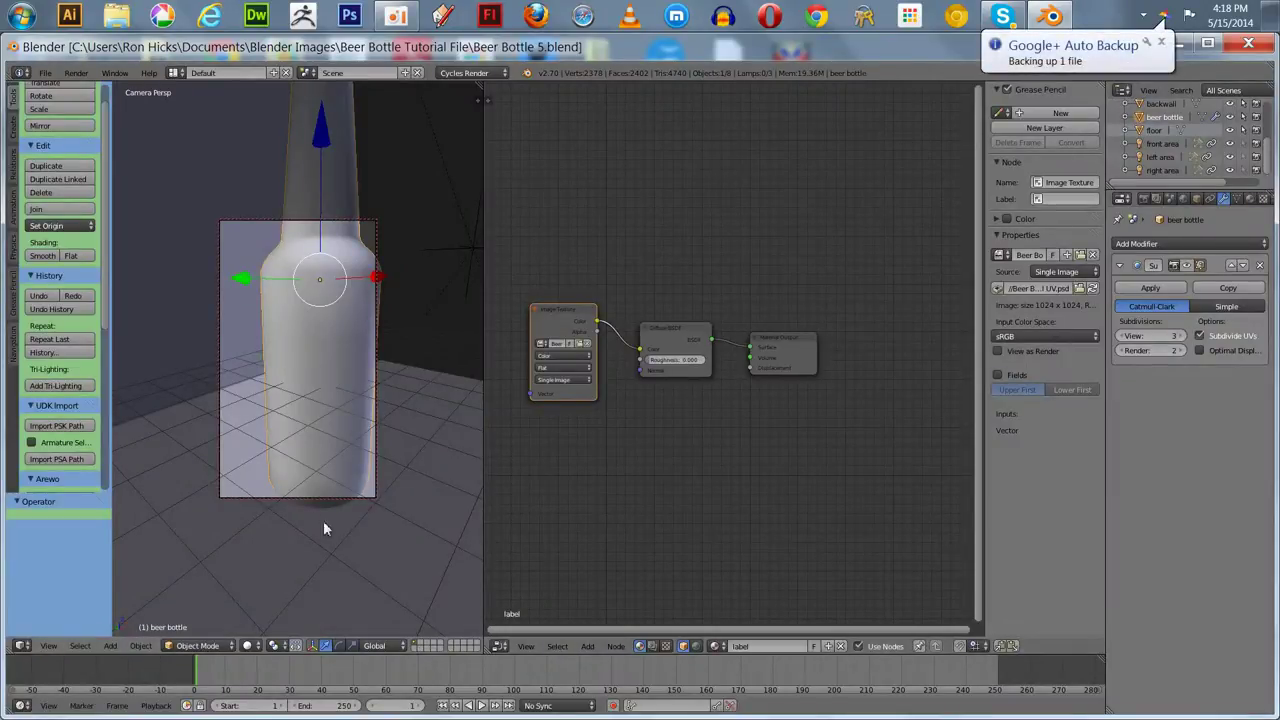
Preview the labelled beer bottle with Rendered viewport shading, viewing it from a lower angle
left_click(247, 645)
left_click(266, 556)
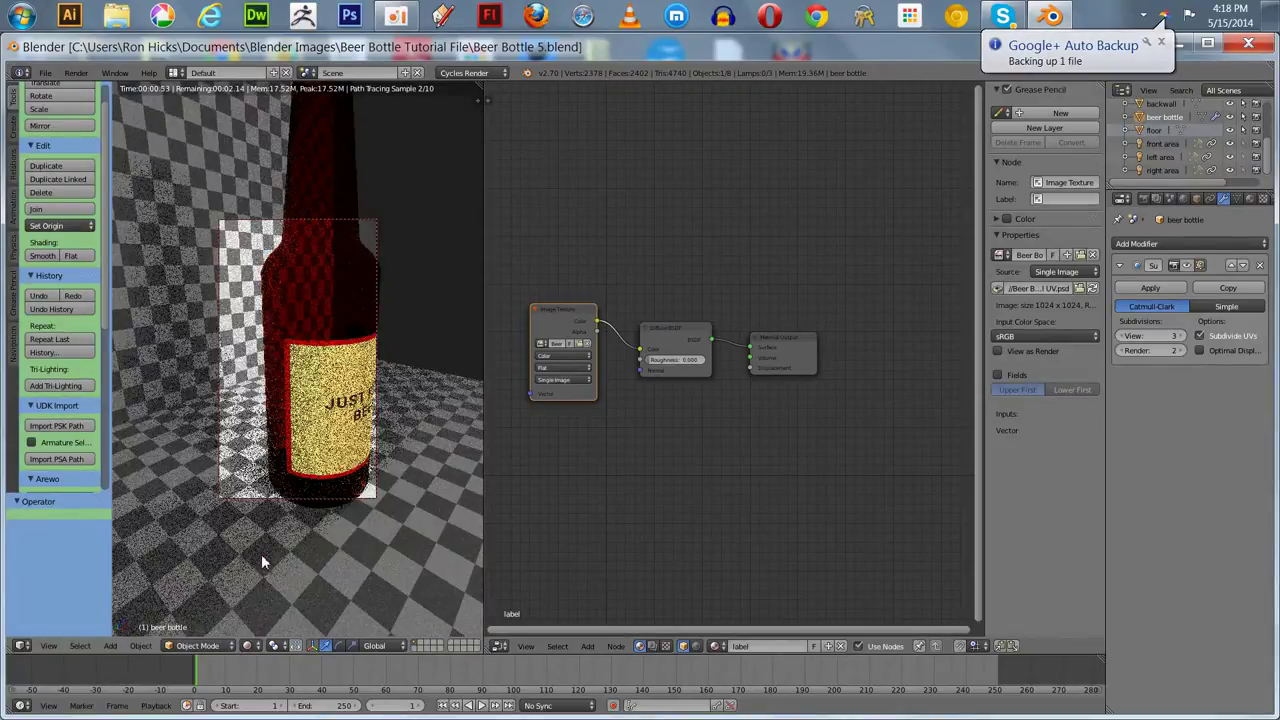
middle_click_drag(263, 571, 282, 549)
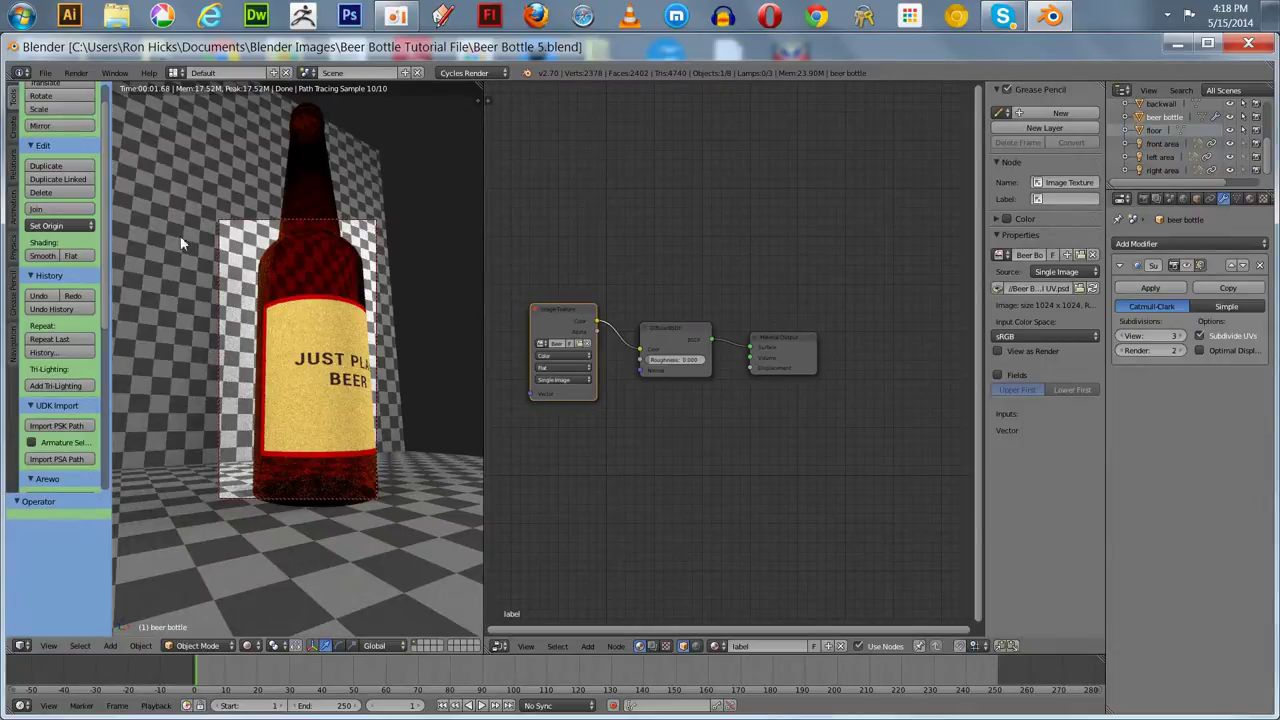
Open the file Beer Bottle 6.blend
left_click(42, 74)
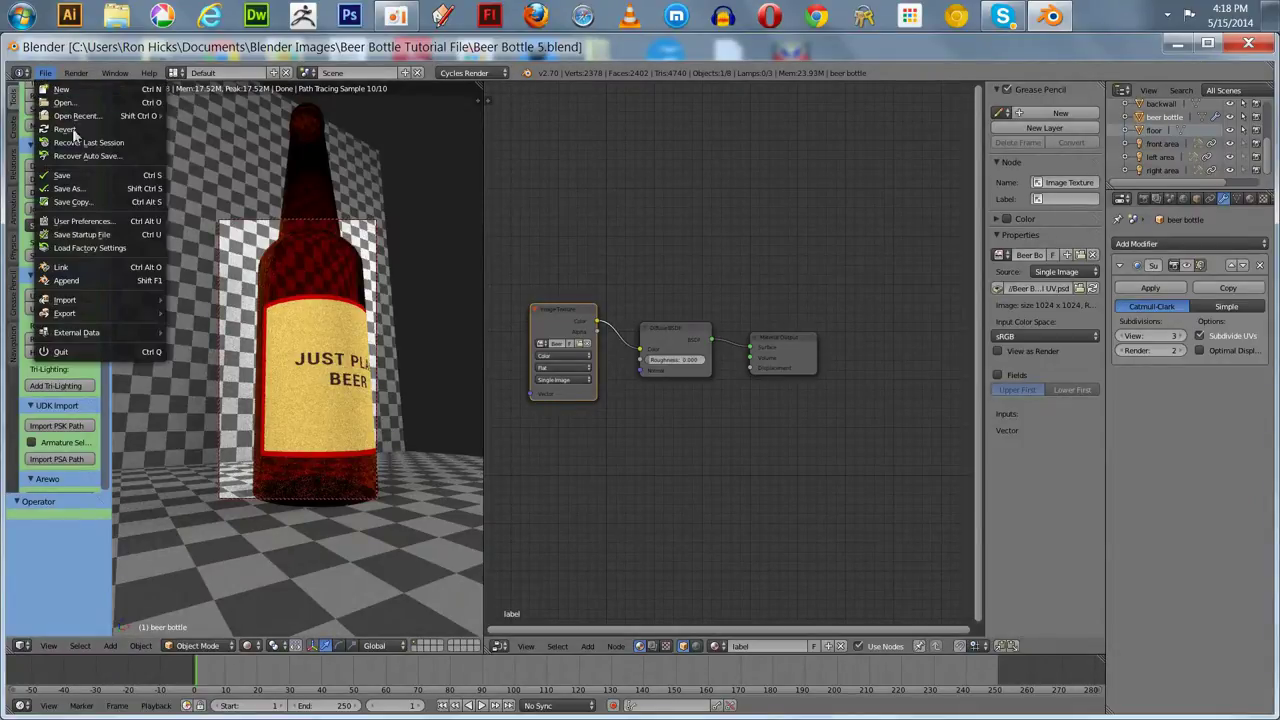
left_click(63, 103)
double_click(229, 163)
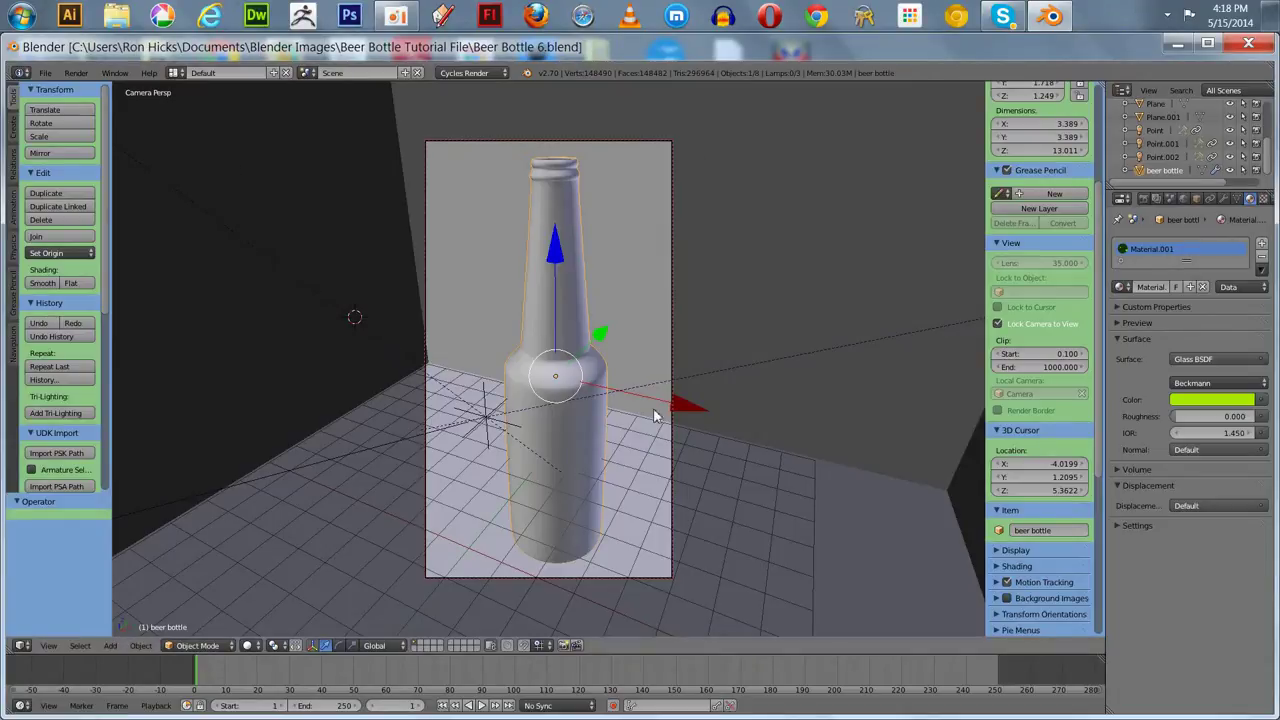
Preview the green glass bottle with Rendered viewport shading and return the viewport to Solid shading
left_click(249, 645)
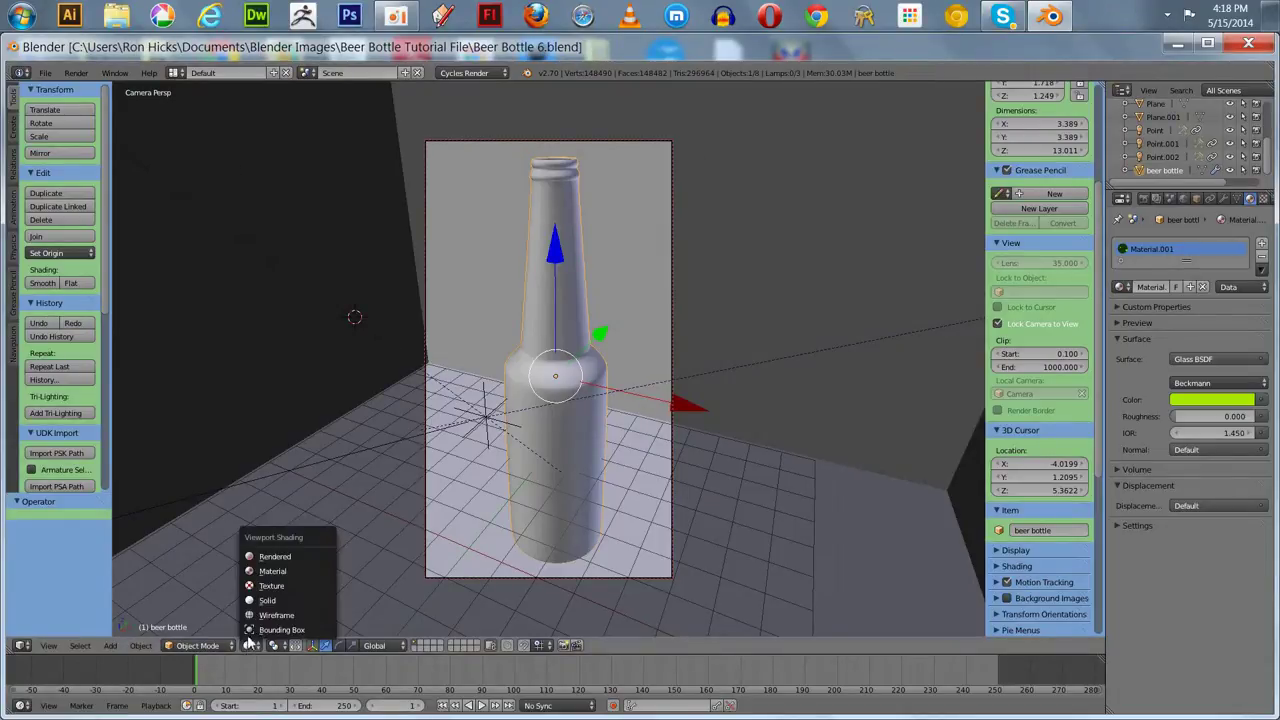
left_click(261, 558)
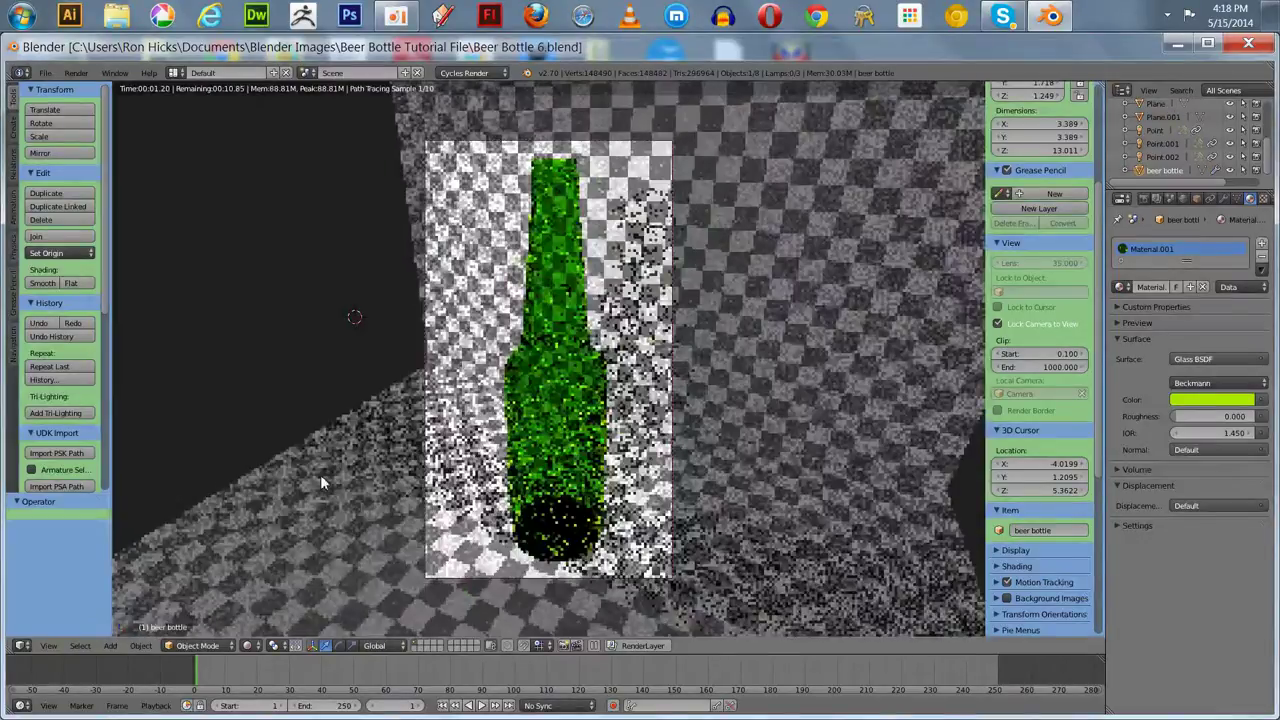
middle_click_drag(320, 470, 320, 500)
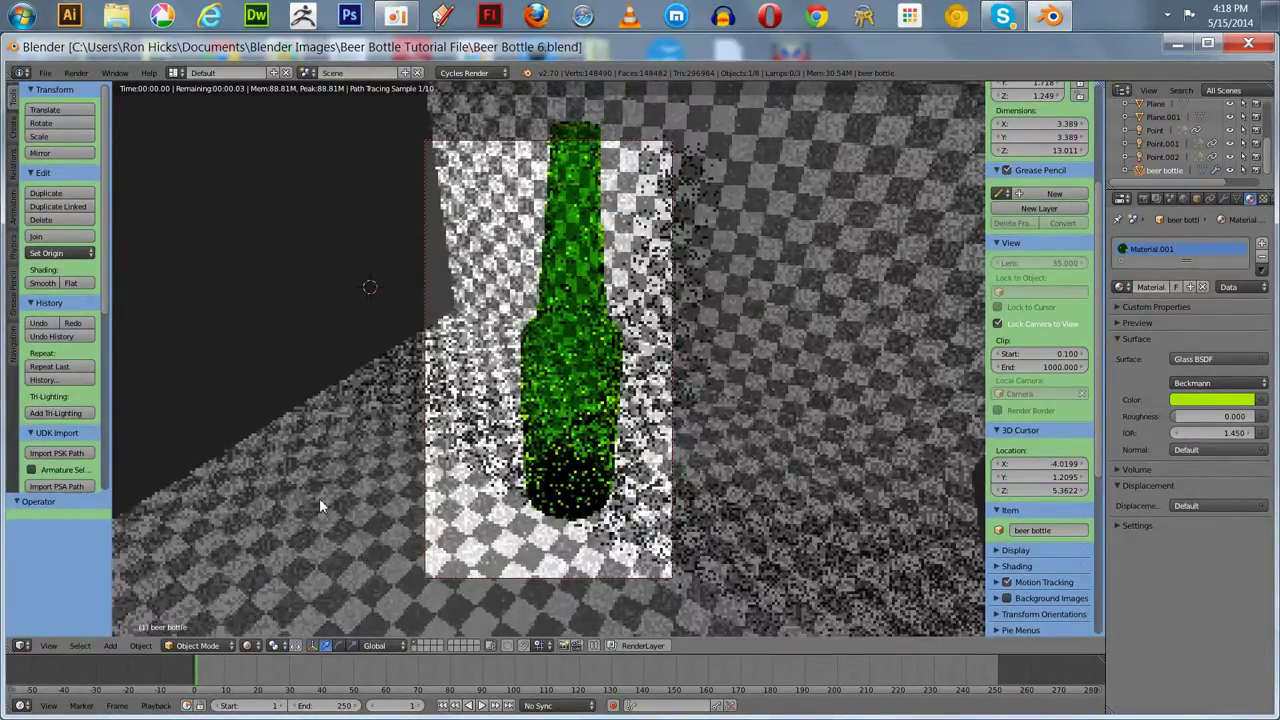
left_click(245, 645)
left_click(245, 647)
left_click(245, 647)
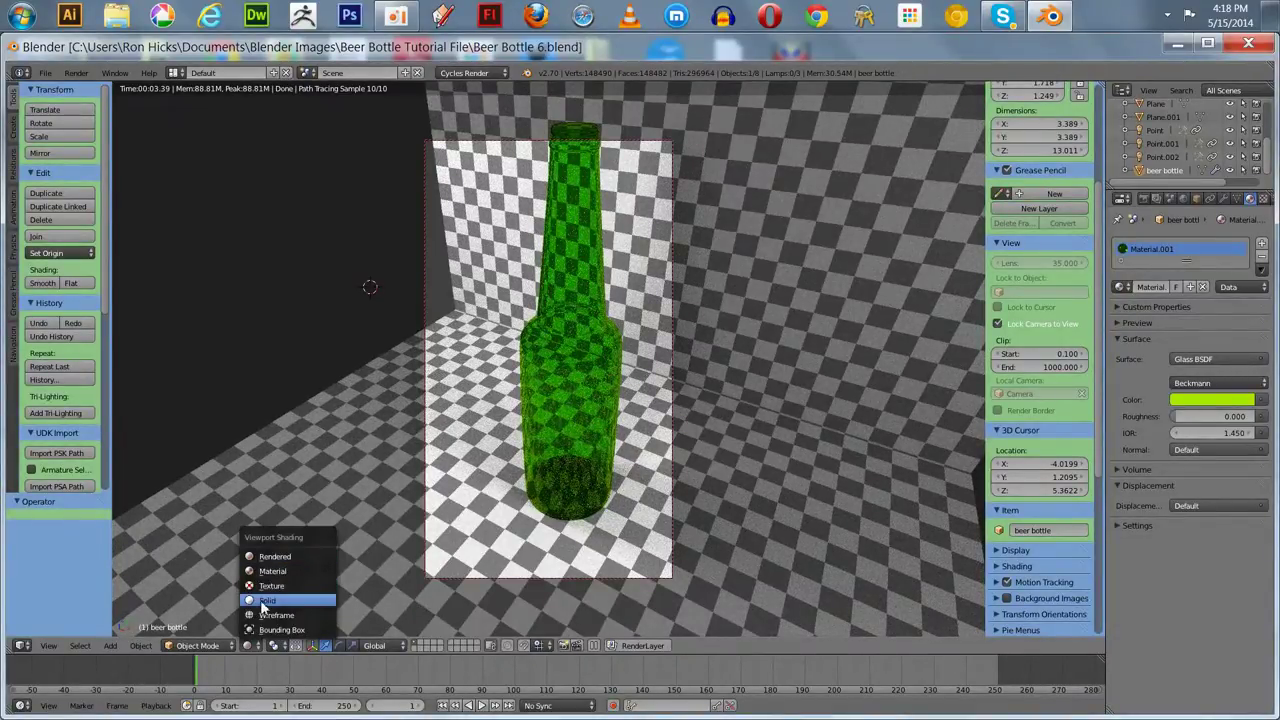
left_click(262, 600)
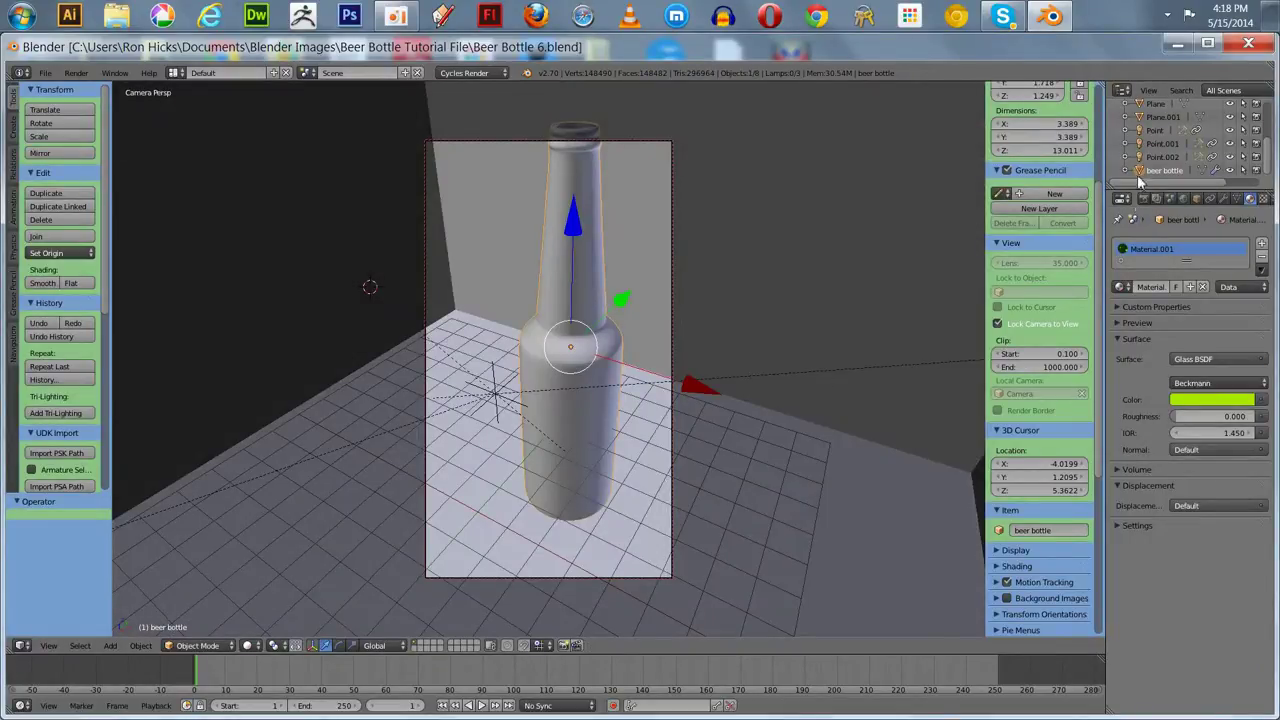
Hide the Plane.001 object and rename it backwall
left_click(1230, 117)
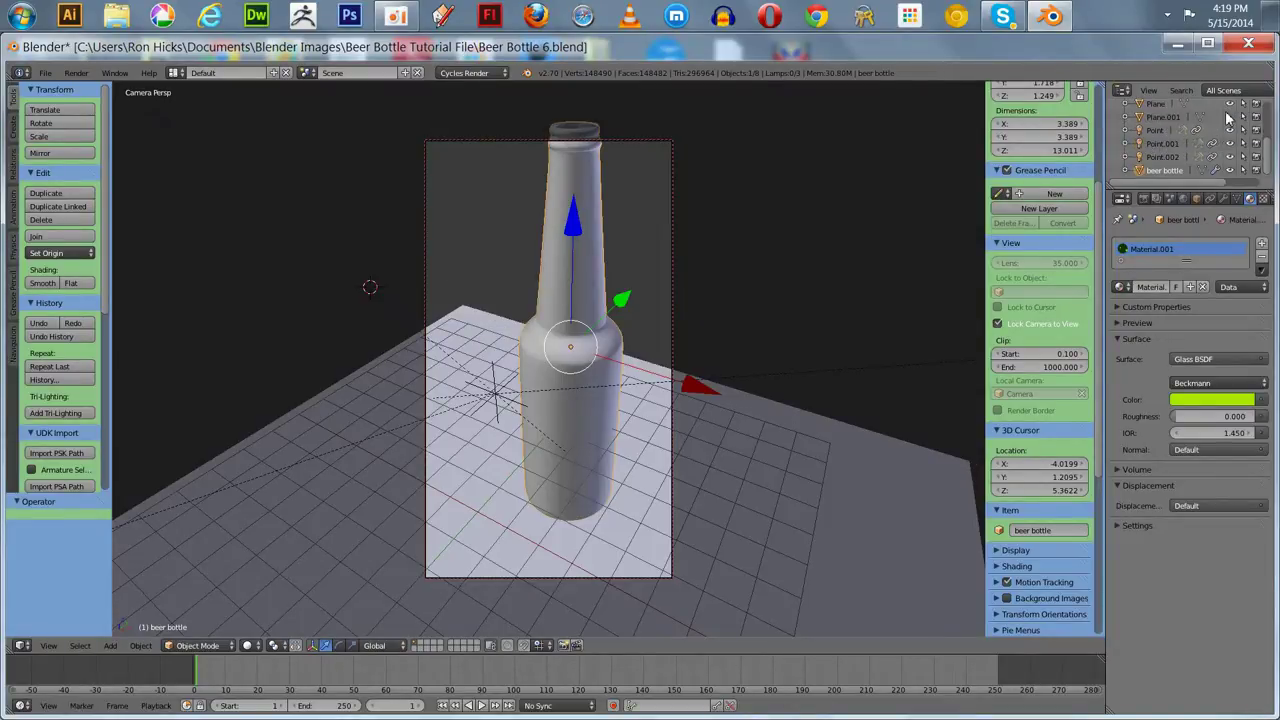
left_click(1163, 118)
key("BackSpace")
type("backwall")
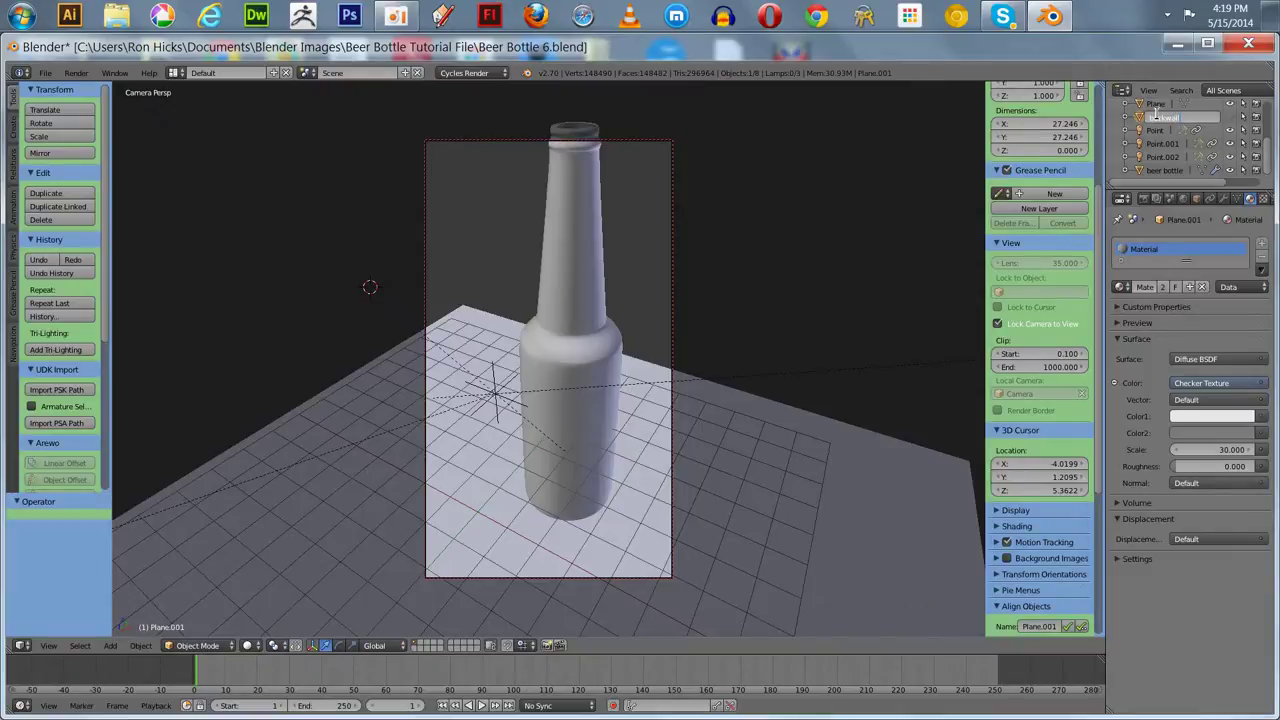
key("Return")
Rename the Plane object floor and hide it in the viewport
left_click(1155, 104)
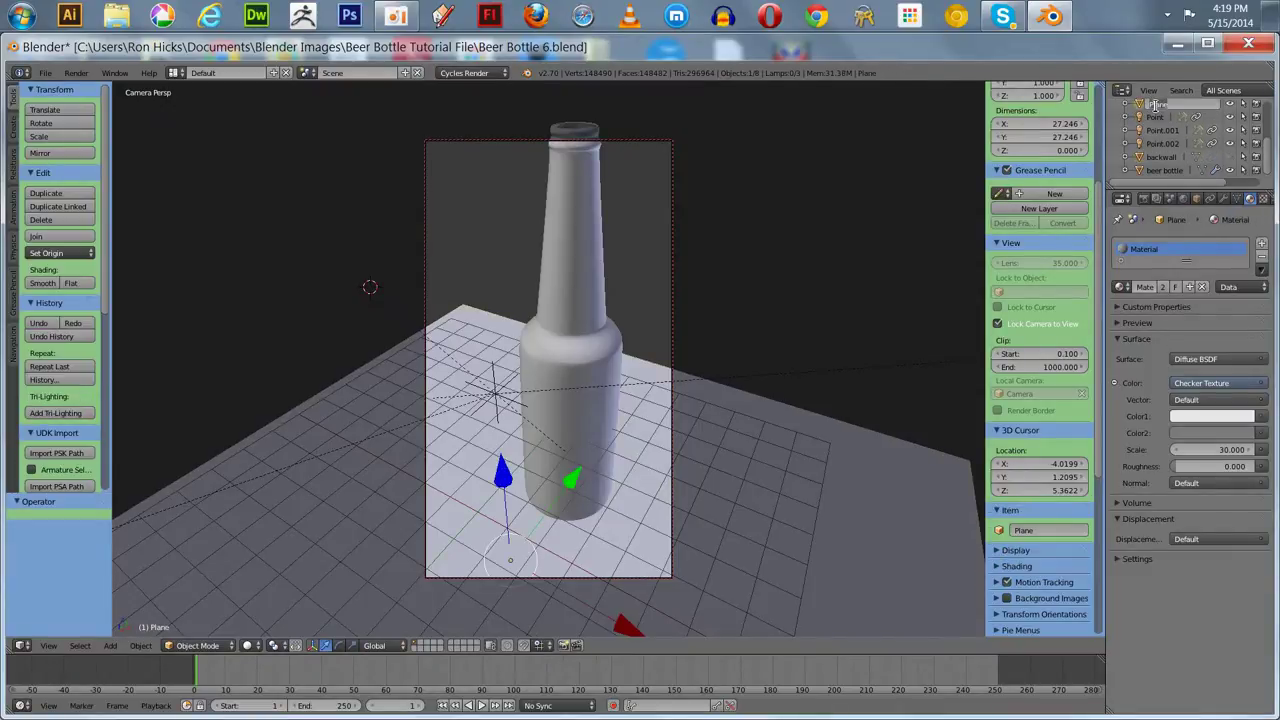
key("BackSpace")
type("floor")
key("Return")
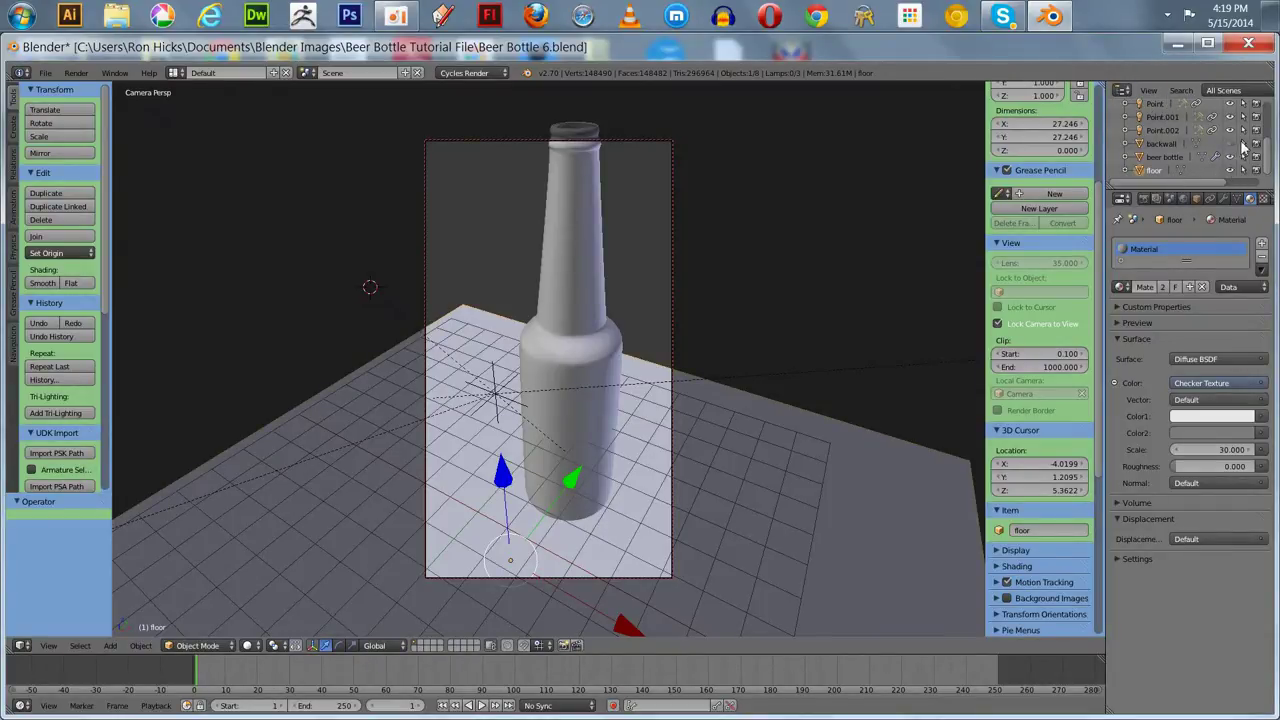
left_click(1231, 171)
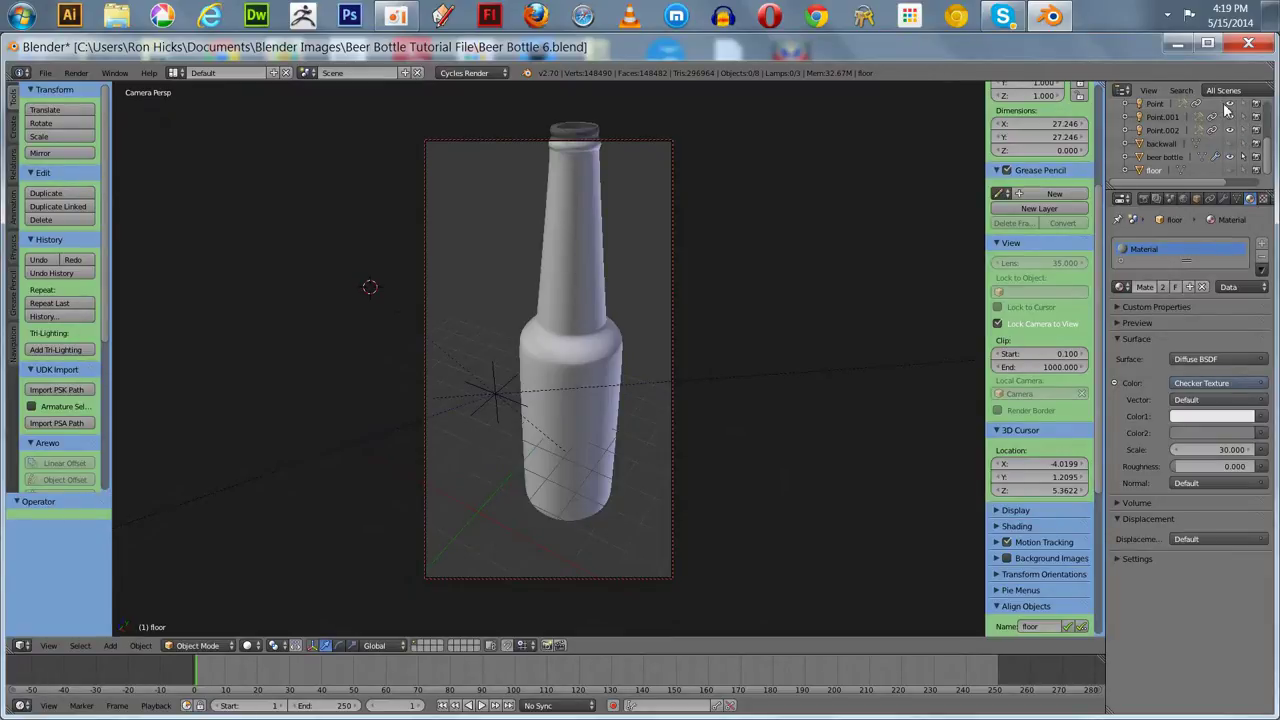
Hide the lights Point, Point.001 and Point.002, and select the beer bottle in front view
left_click(1229, 131)
left_click(1173, 153)
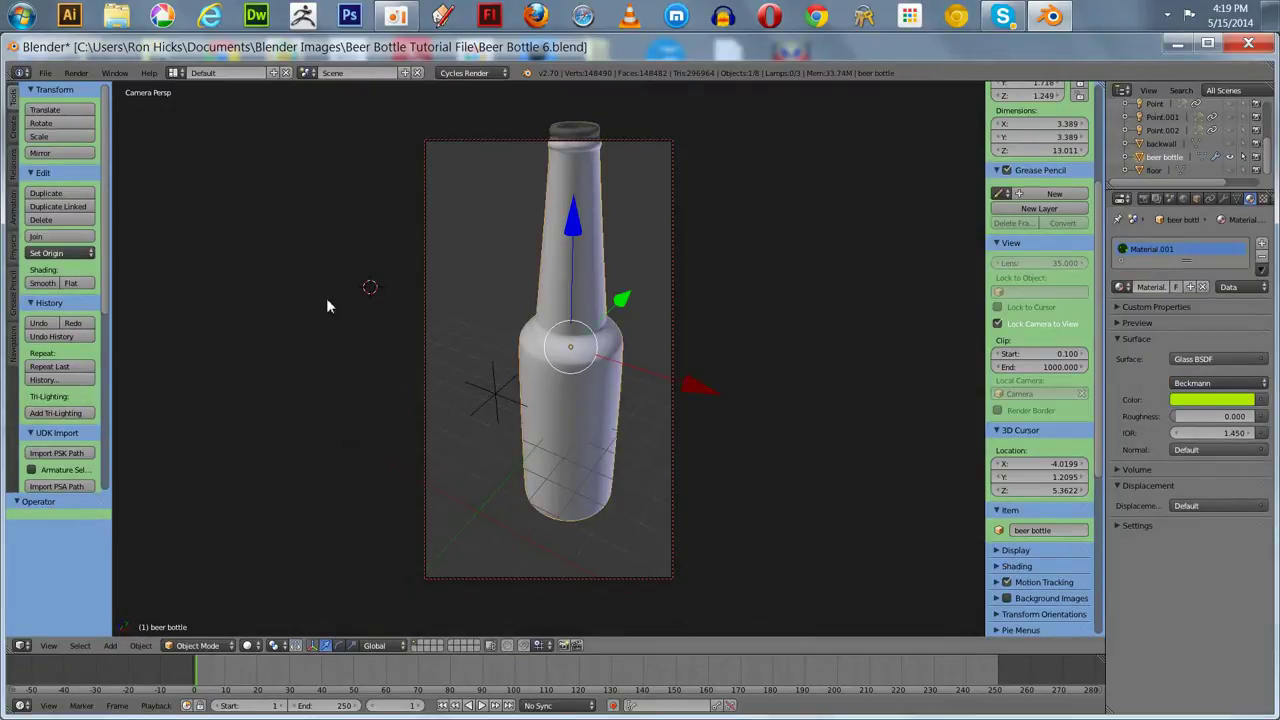
key("KP_1")
middle_click_drag(517, 340, 616, 259, "shift")
scroll(632, 184, "down", 5)
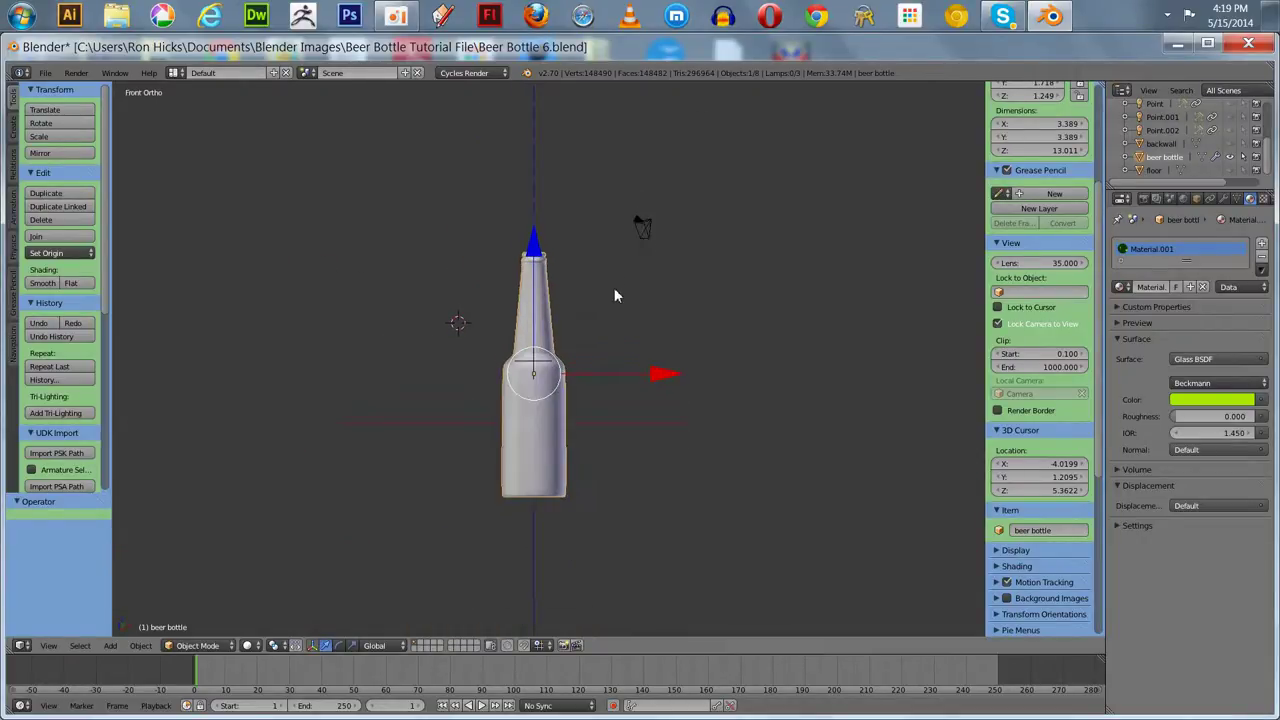
key("KP_1")
scroll(634, 293, "up", 5)
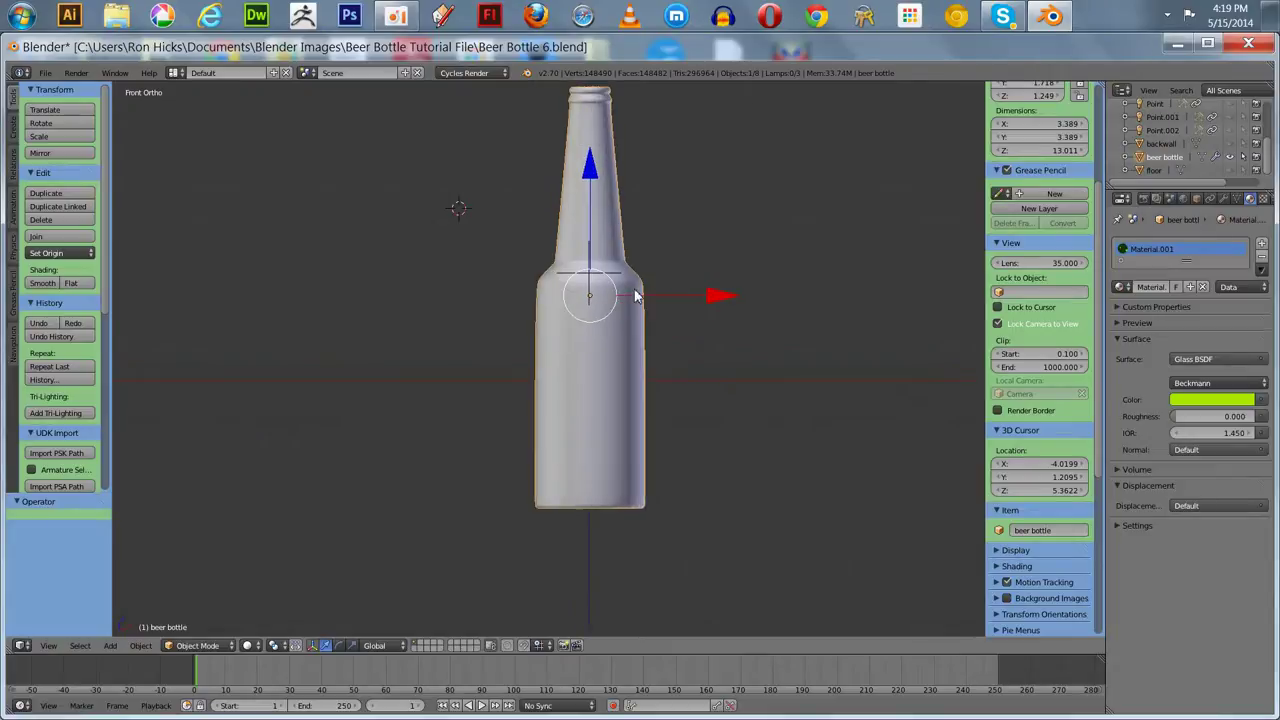
Turn off the viewport display of the beer bottle's Subdivision Surface modifier
left_click_drag(1265, 160, 1268, 103)
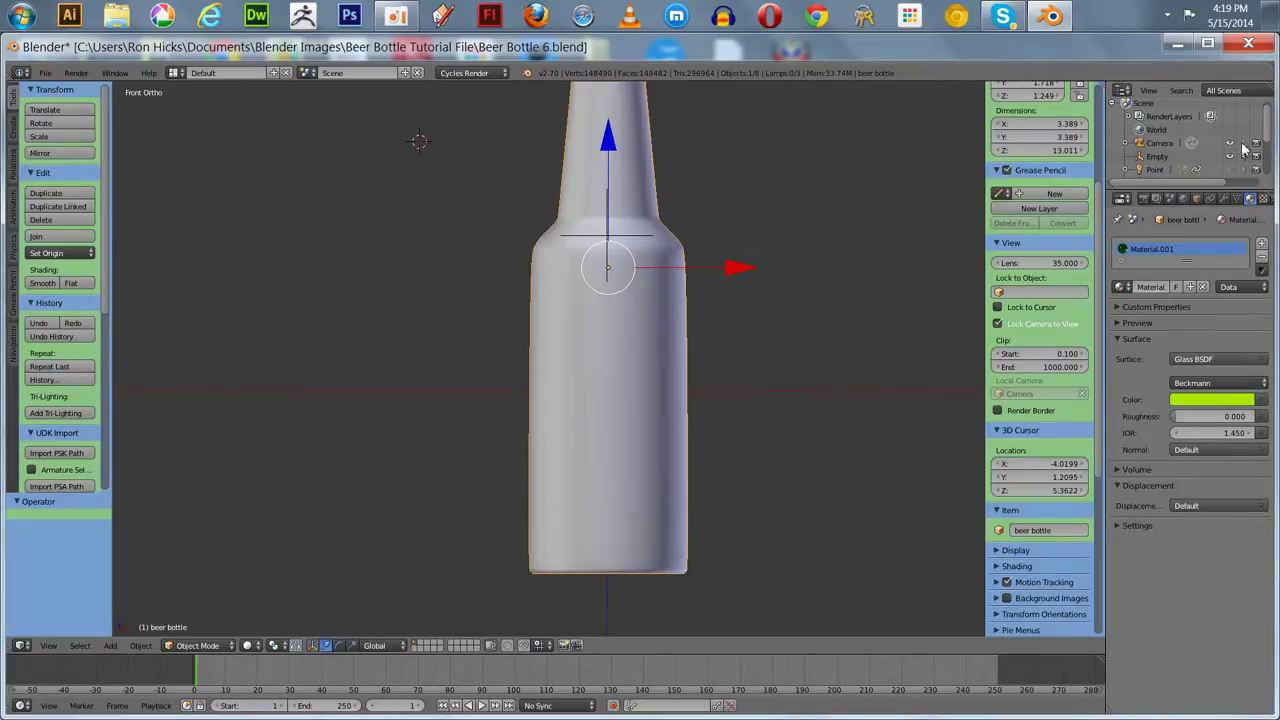
scroll(812, 256, "down", 3)
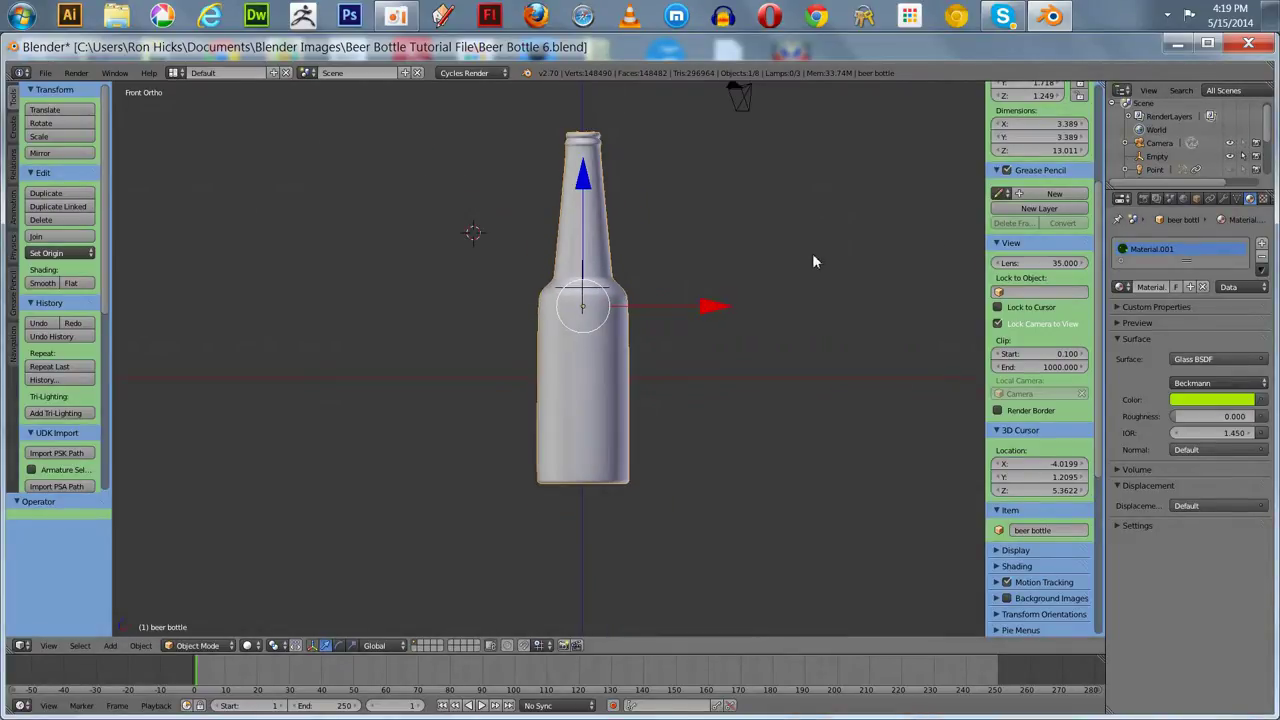
middle_click_drag(354, 271, 421, 302)
scroll(421, 303, "up", 1)
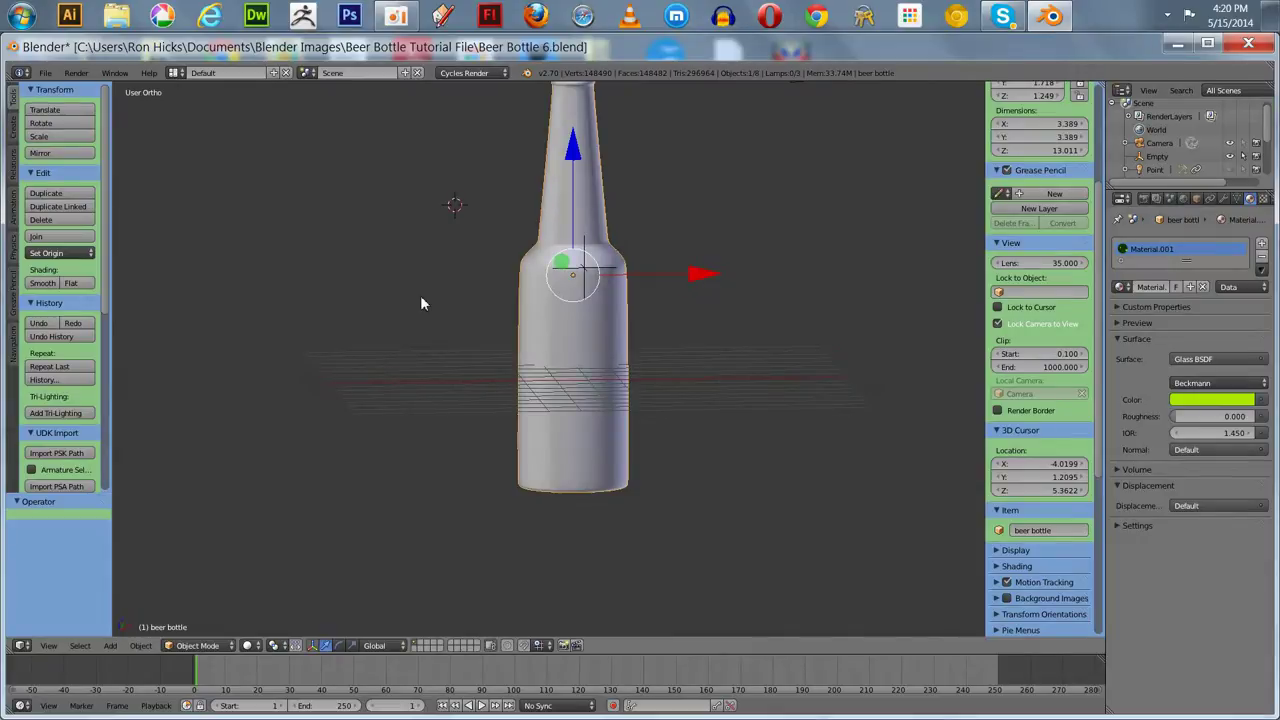
left_click(1224, 198)
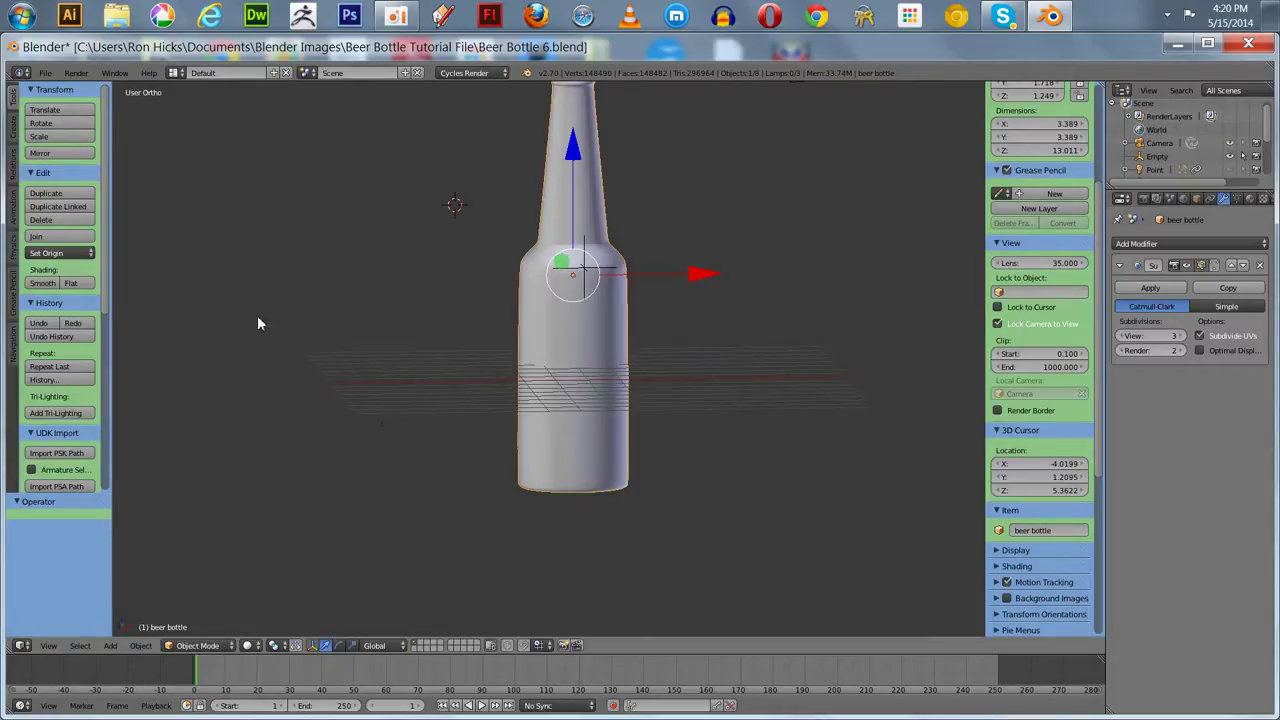
key("KP_1")
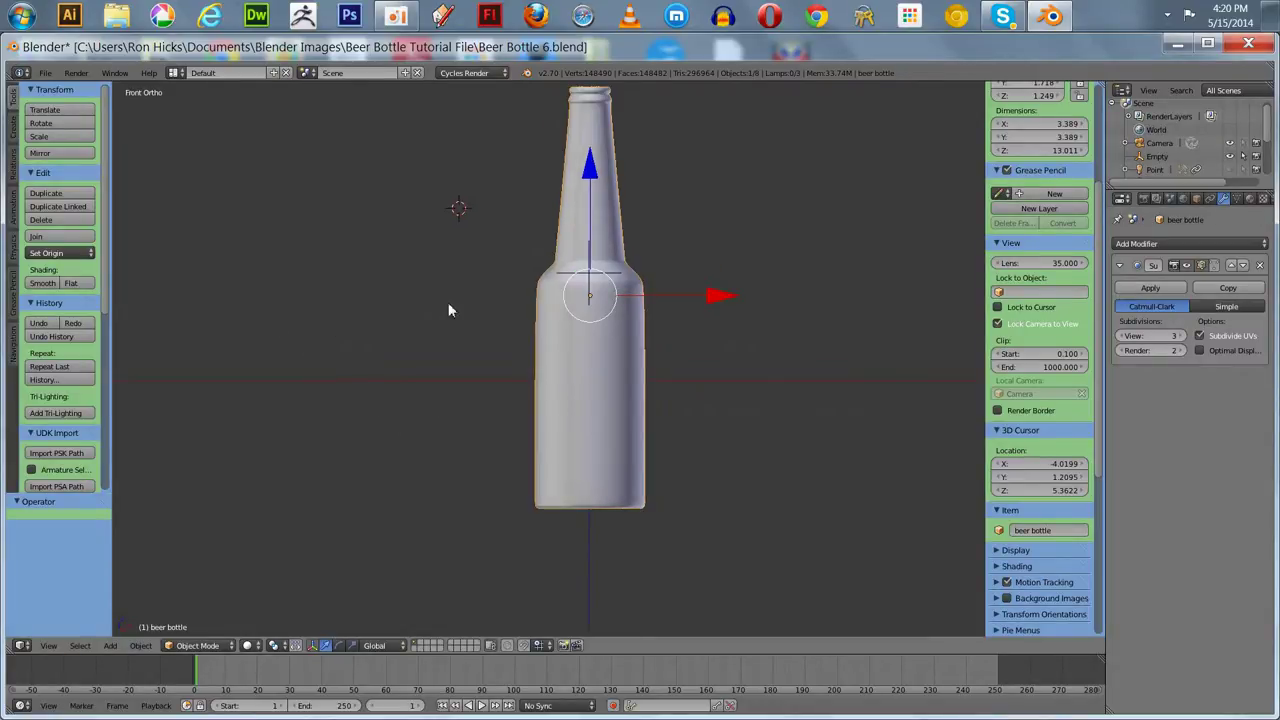
middle_click_drag(460, 323, 426, 358, "shift")
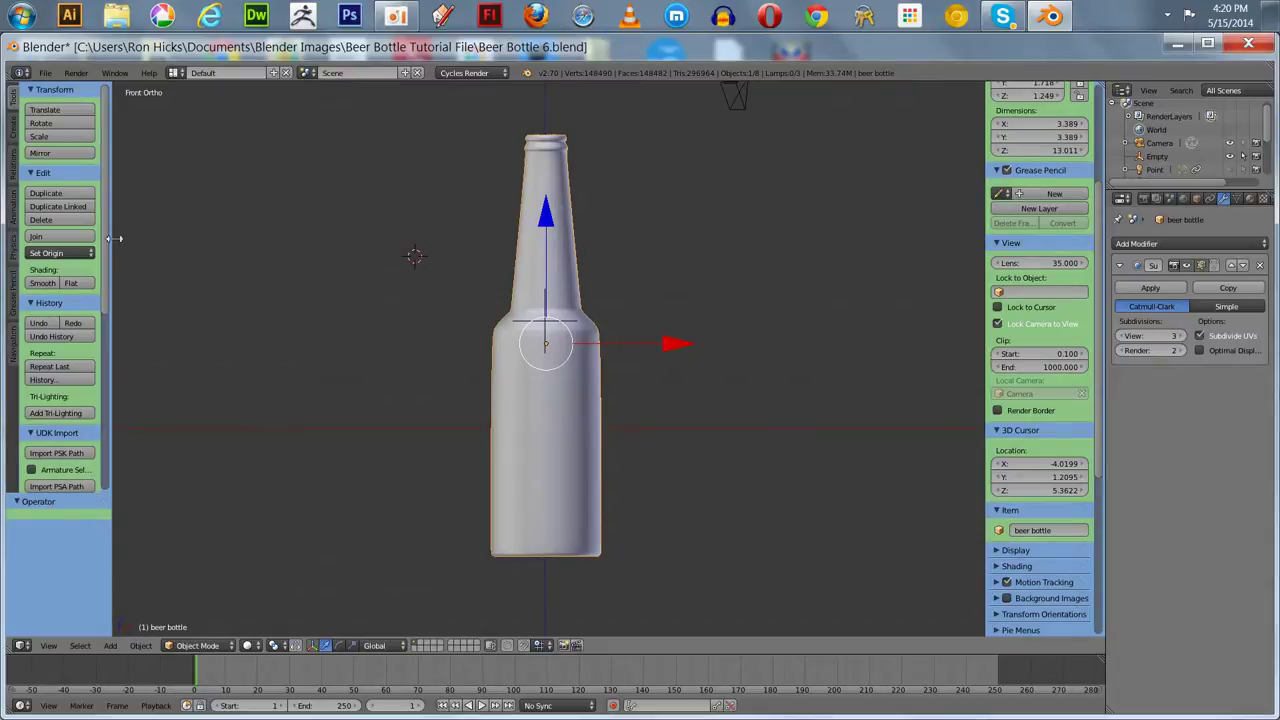
left_click(1188, 266)
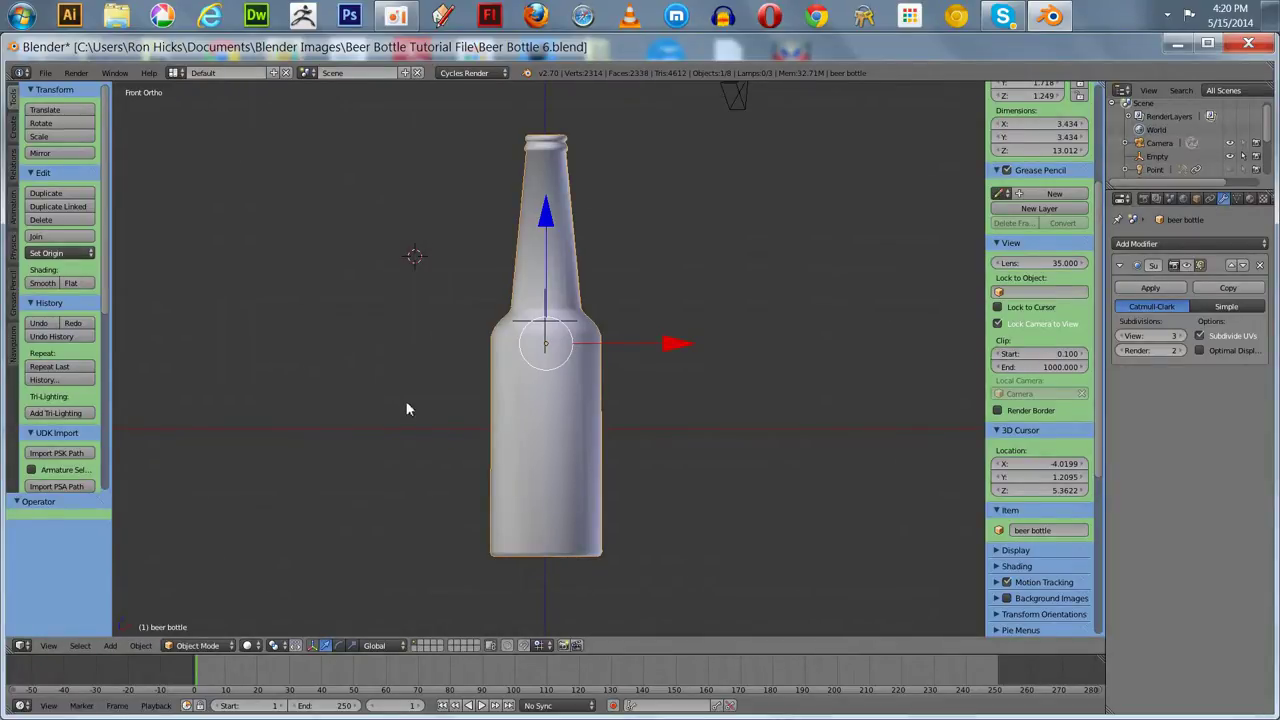
Enter Edit Mode on the beer bottle and hide the Empty object
key("Tab")
left_click(446, 396)
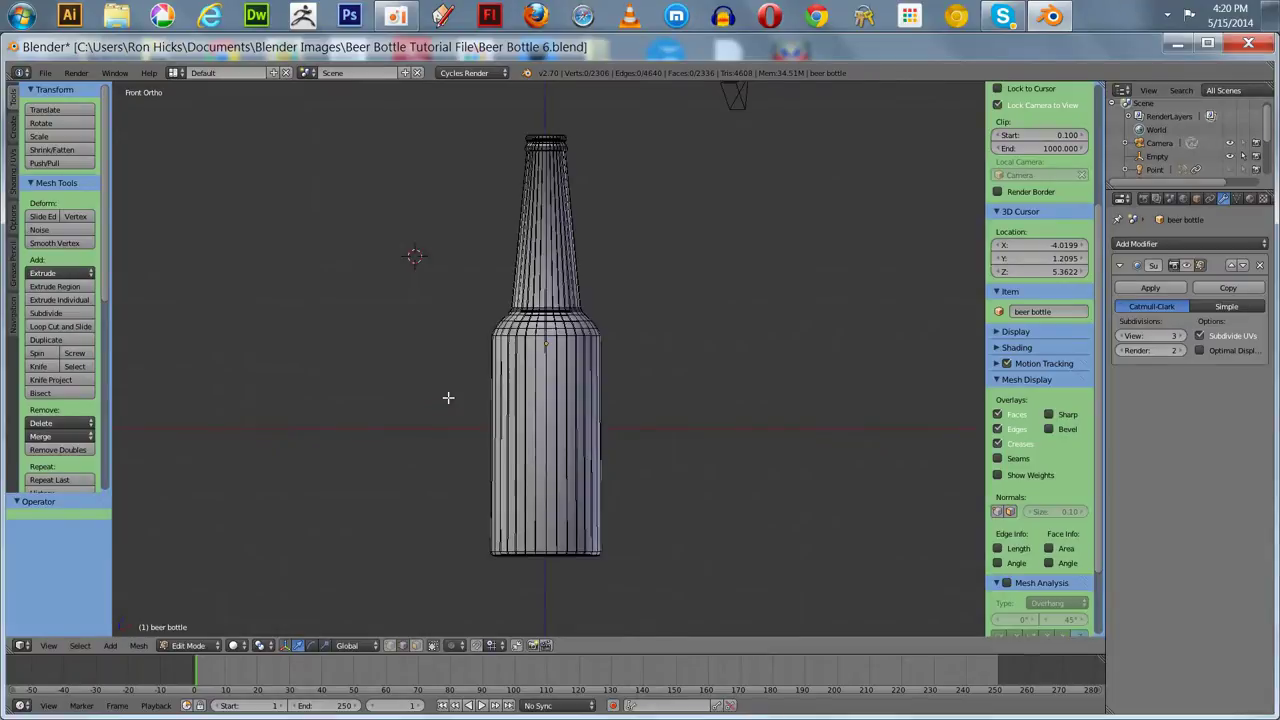
scroll(446, 396, "up", 4)
middle_click_drag(328, 383, 337, 329, "shift")
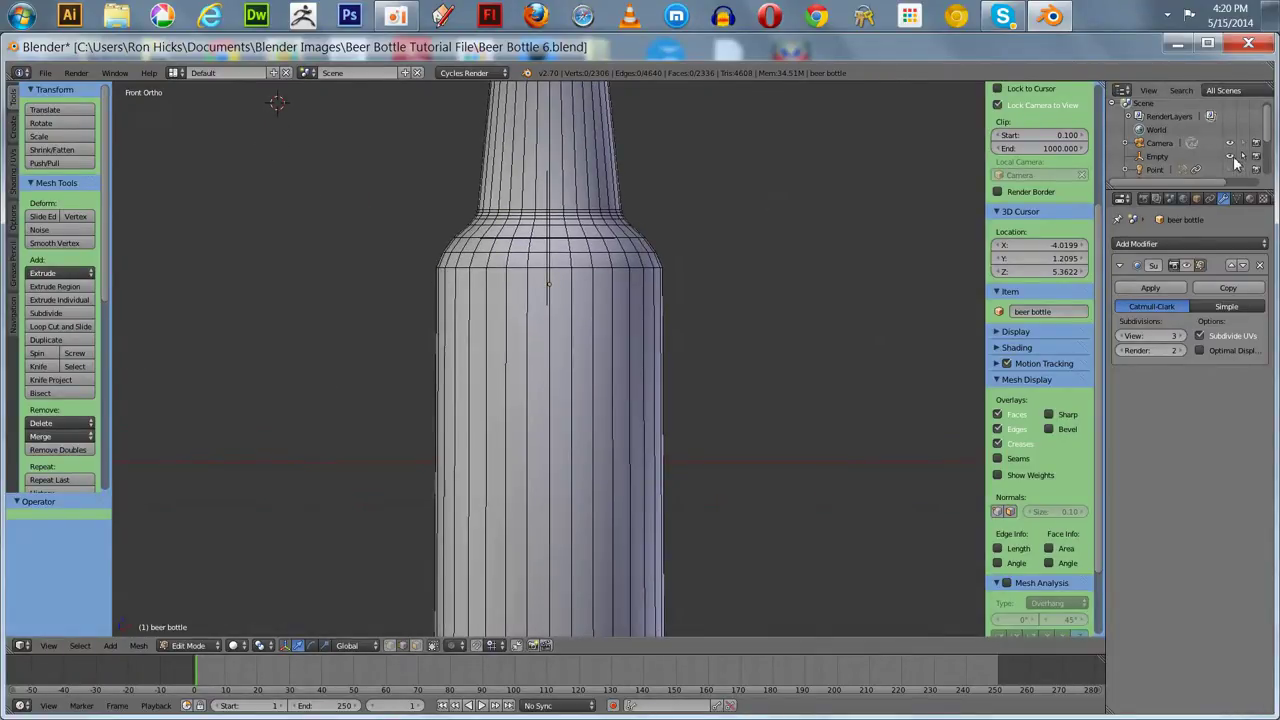
left_click(1233, 157)
Add a single horizontal loop cut around the bottle's straight body, a short distance below the shoulder edge loop
scroll(1268, 134, "down", 4)
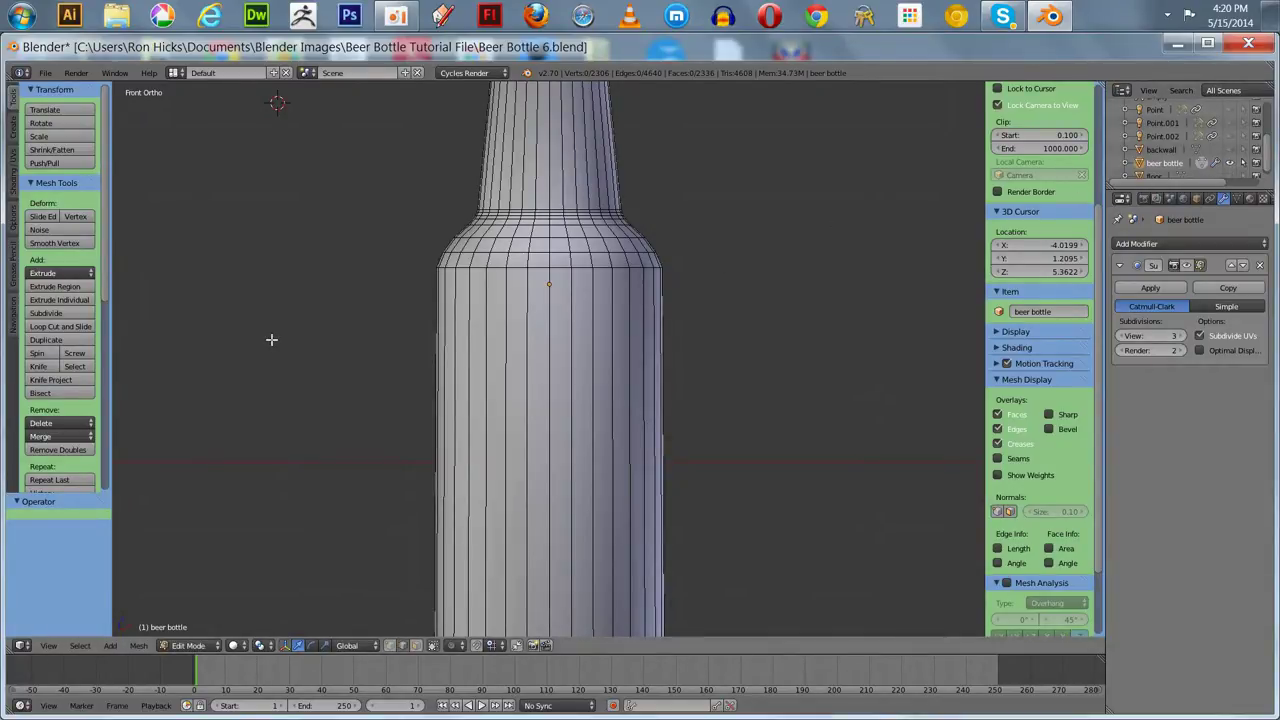
middle_click_drag(343, 402, 343, 306, "shift")
scroll(360, 300, "down", 3)
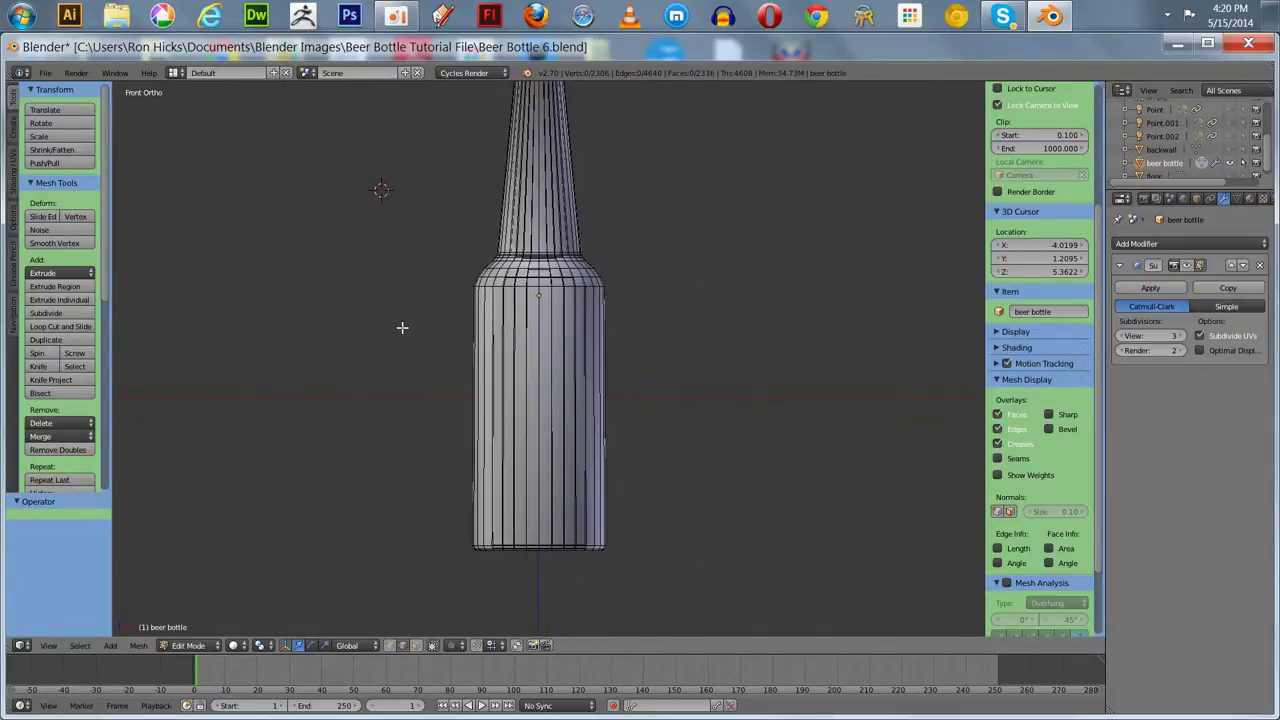
scroll(402, 327, "up", 2)
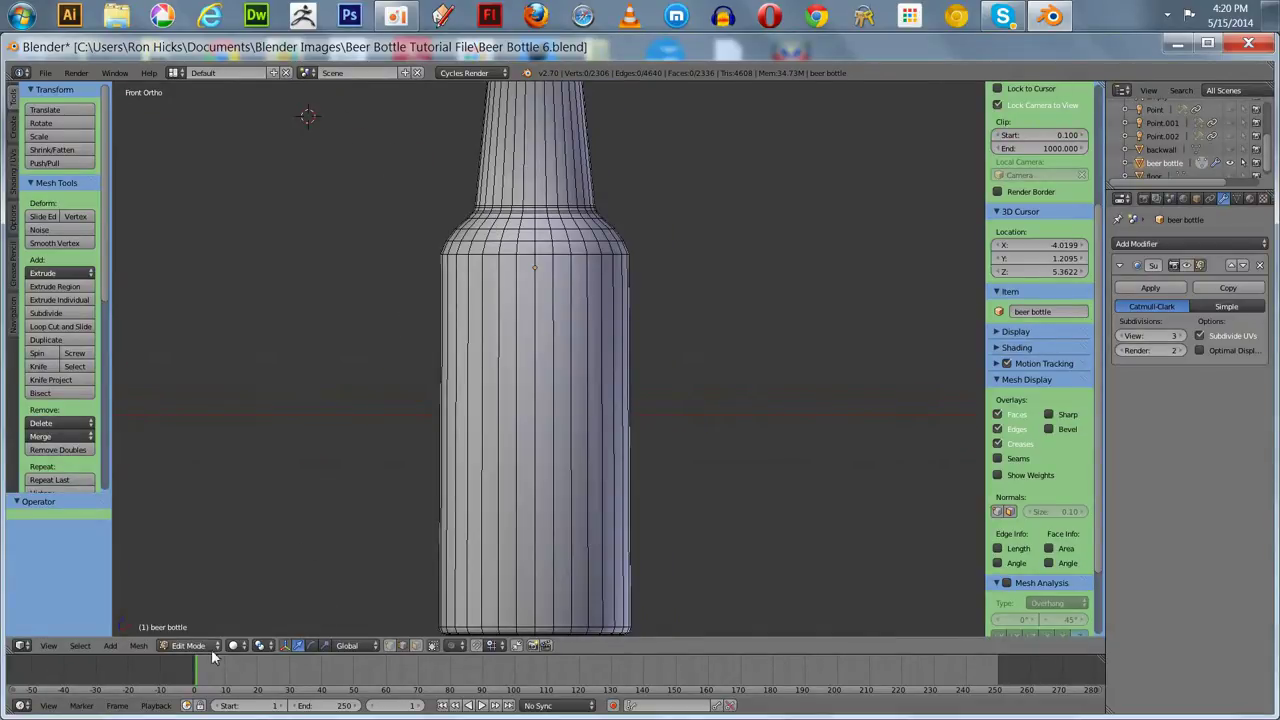
right_click(511, 255, "alt")
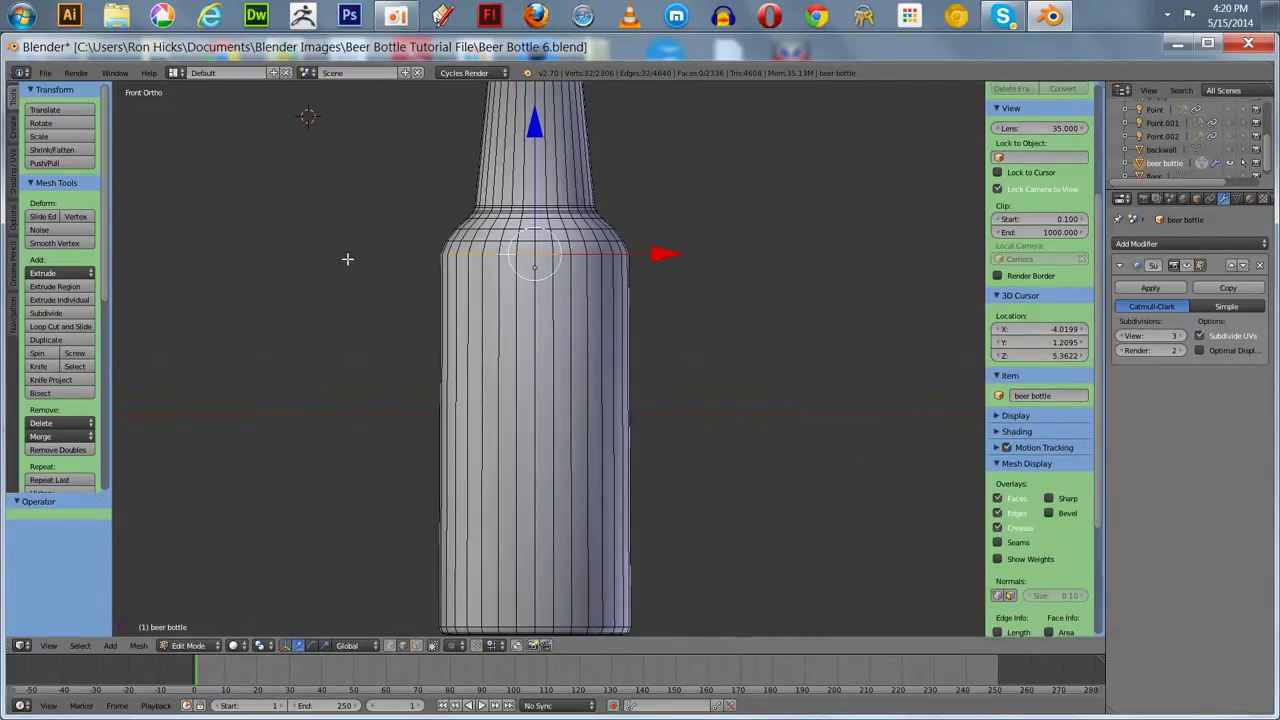
key("ctrl+r")
left_click(479, 387)
left_click(466, 275)
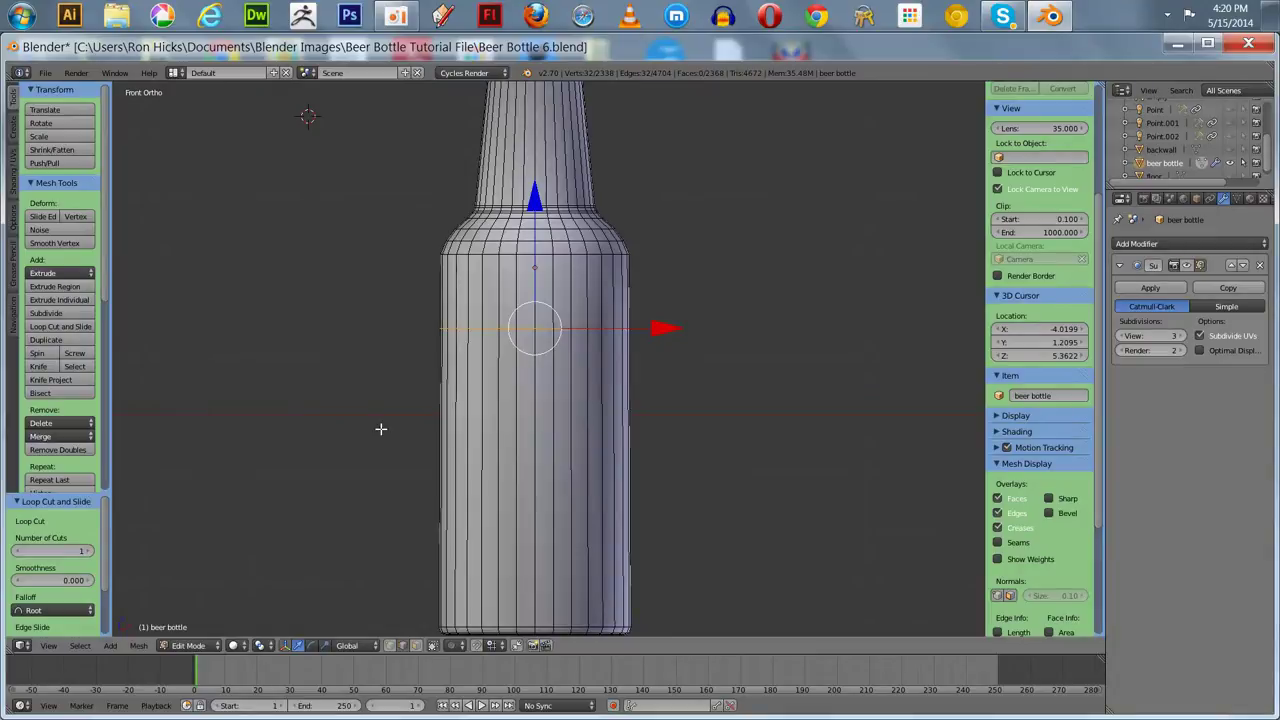
Add a second horizontal loop cut around the bottle's straight body, a short distance above the base
key("ctrl+r")
left_click(497, 477)
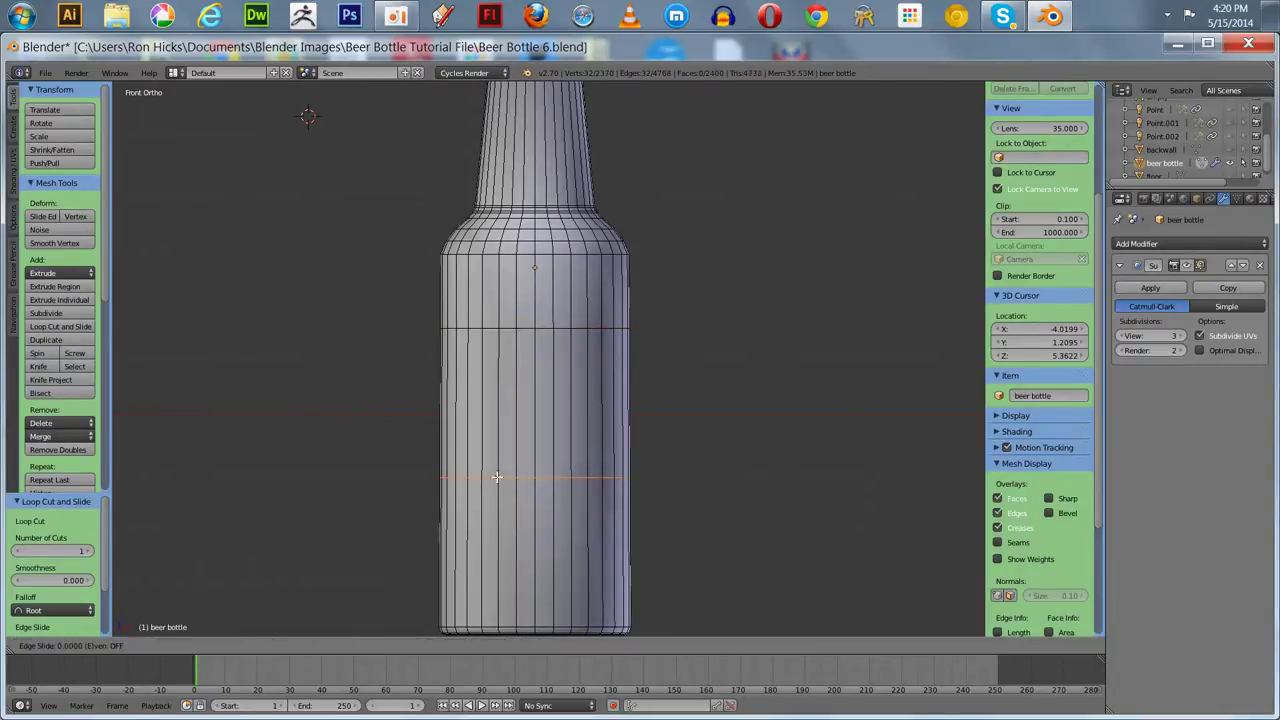
left_click(502, 543)
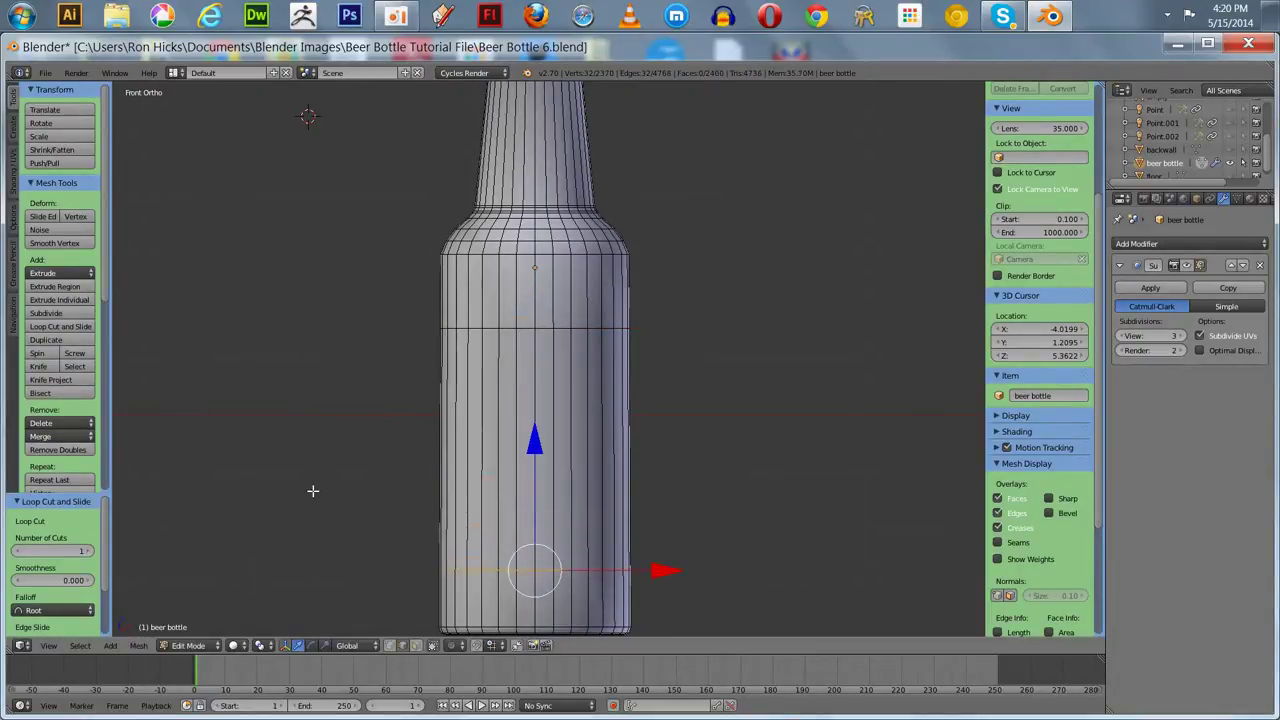
Centre the bottle in top orthographic view and switch the mesh to face selection
middle_click_drag(291, 477, 320, 486)
scroll(270, 430, "down", 2)
middle_click_drag(279, 409, 307, 425, "shift")
key("KP_1")
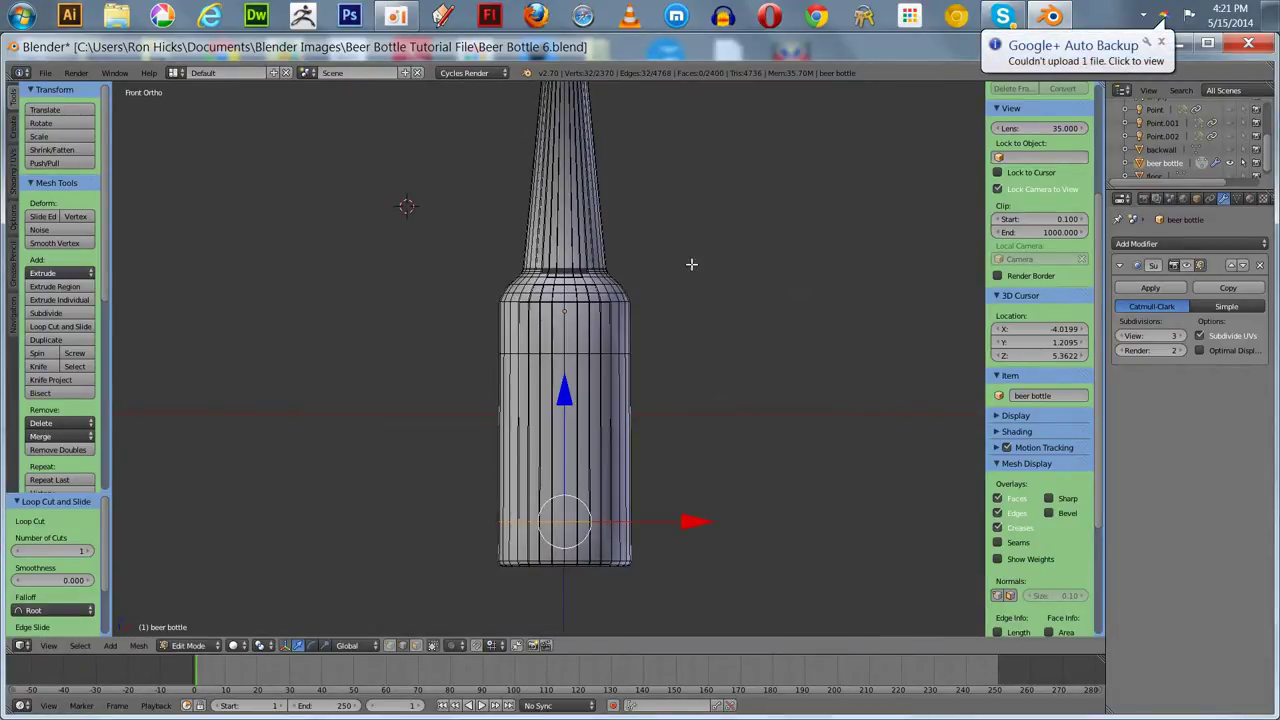
key("KP_7")
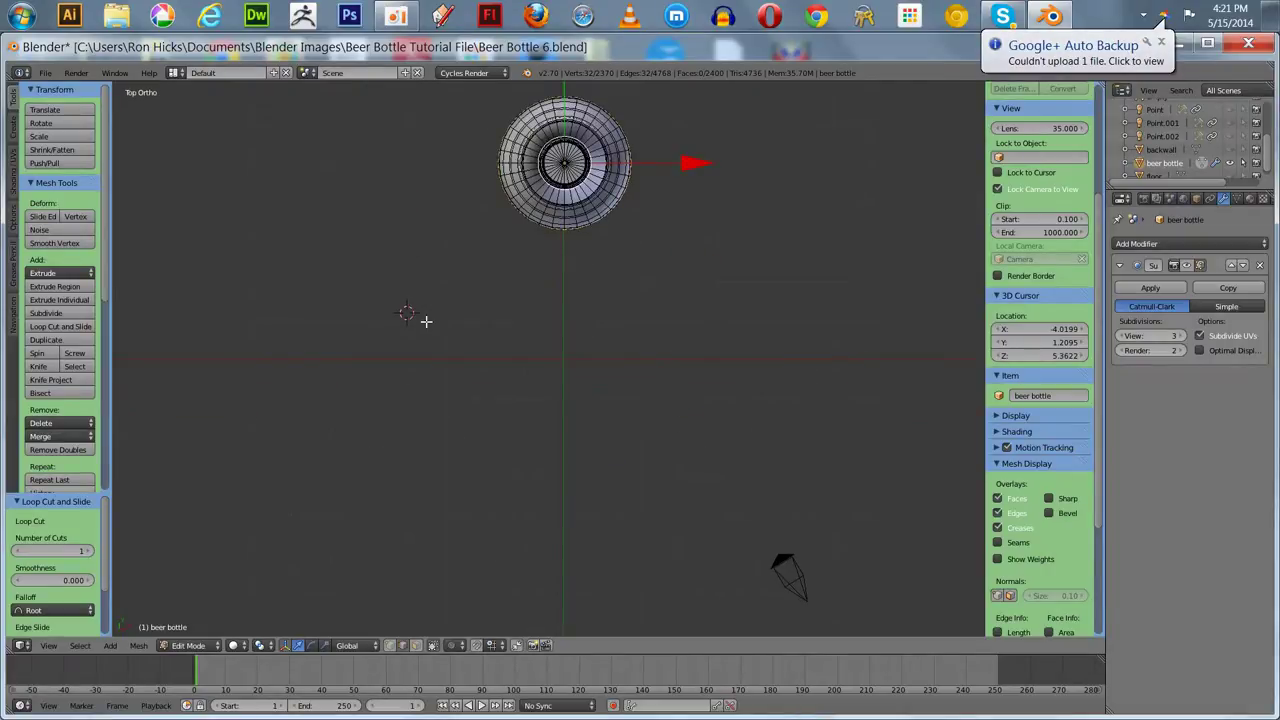
middle_click_drag(432, 340, 446, 511, "shift")
scroll(449, 503, "up", 3)
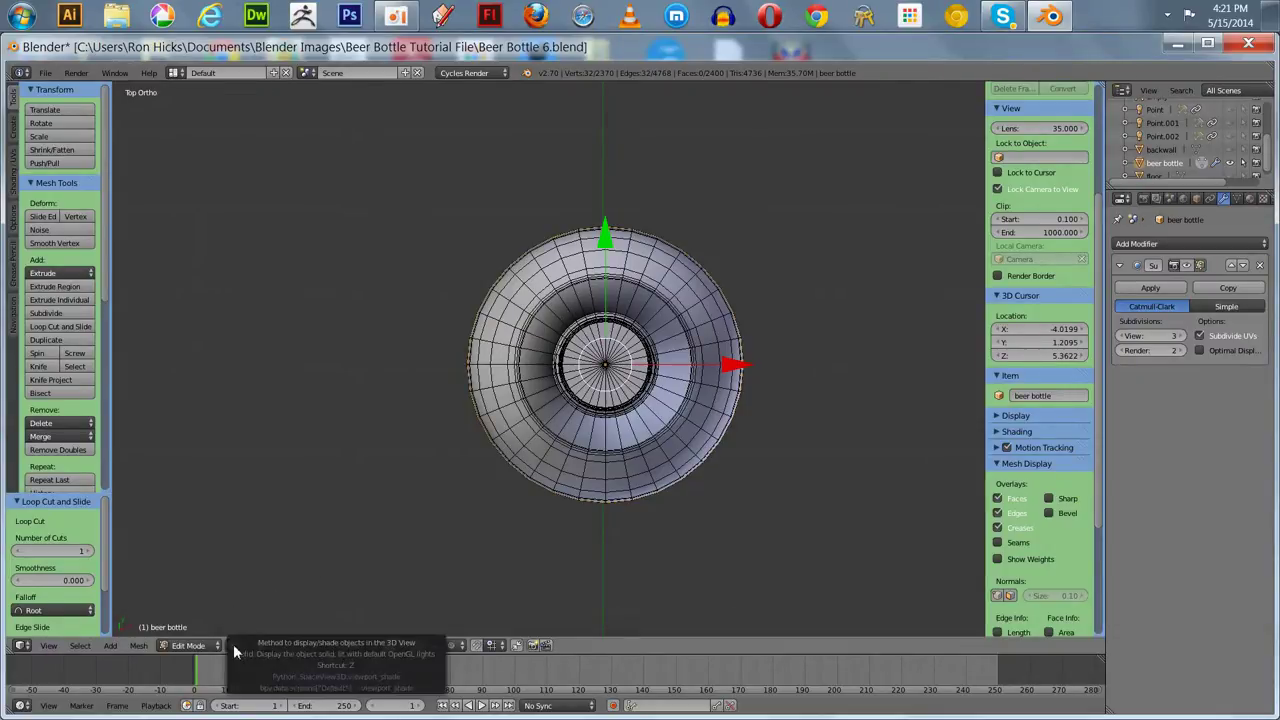
left_click(415, 645)
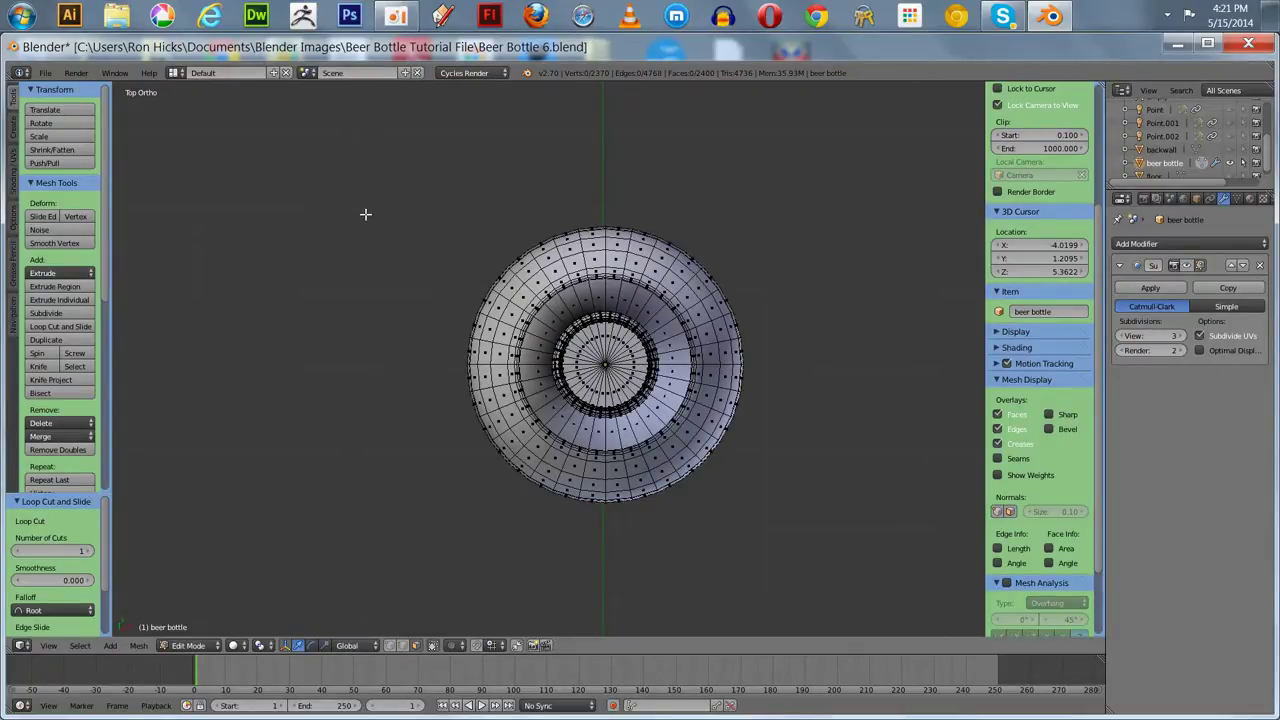
Try to box-select and hide the back half of the bottle with selection limited to visible faces
key("b")
left_click_drag(356, 186, 886, 372)
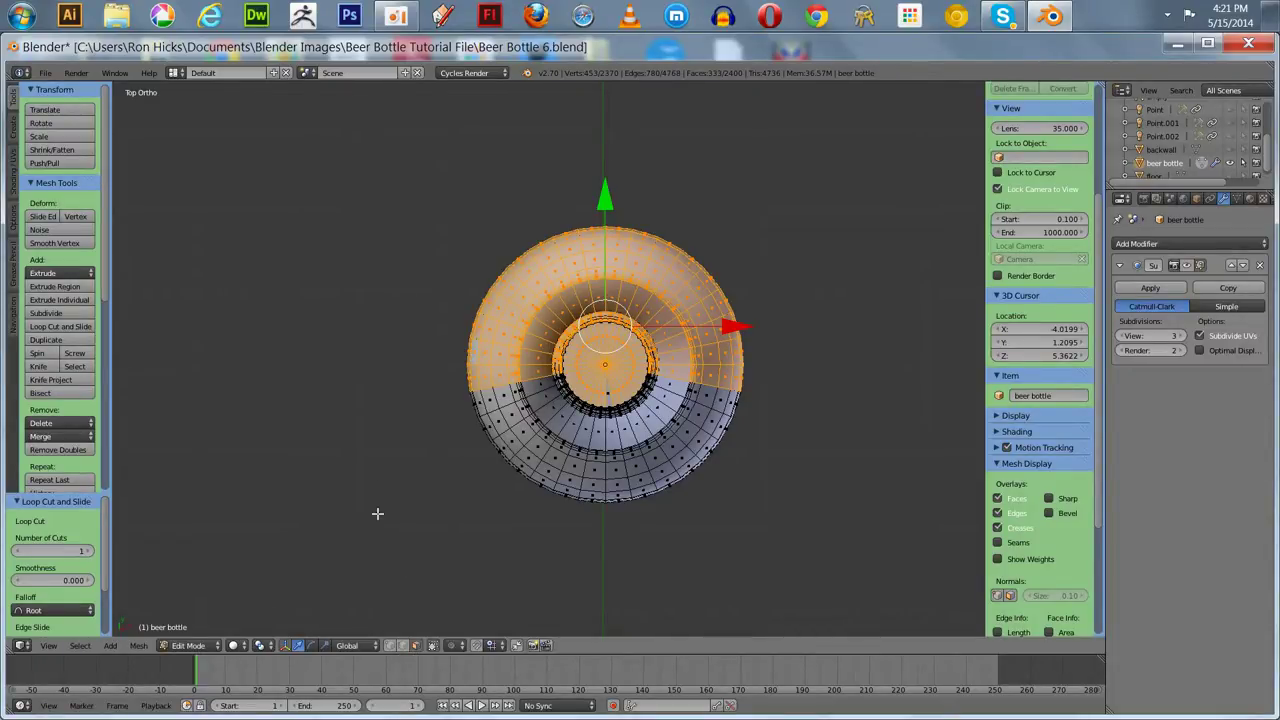
key("a")
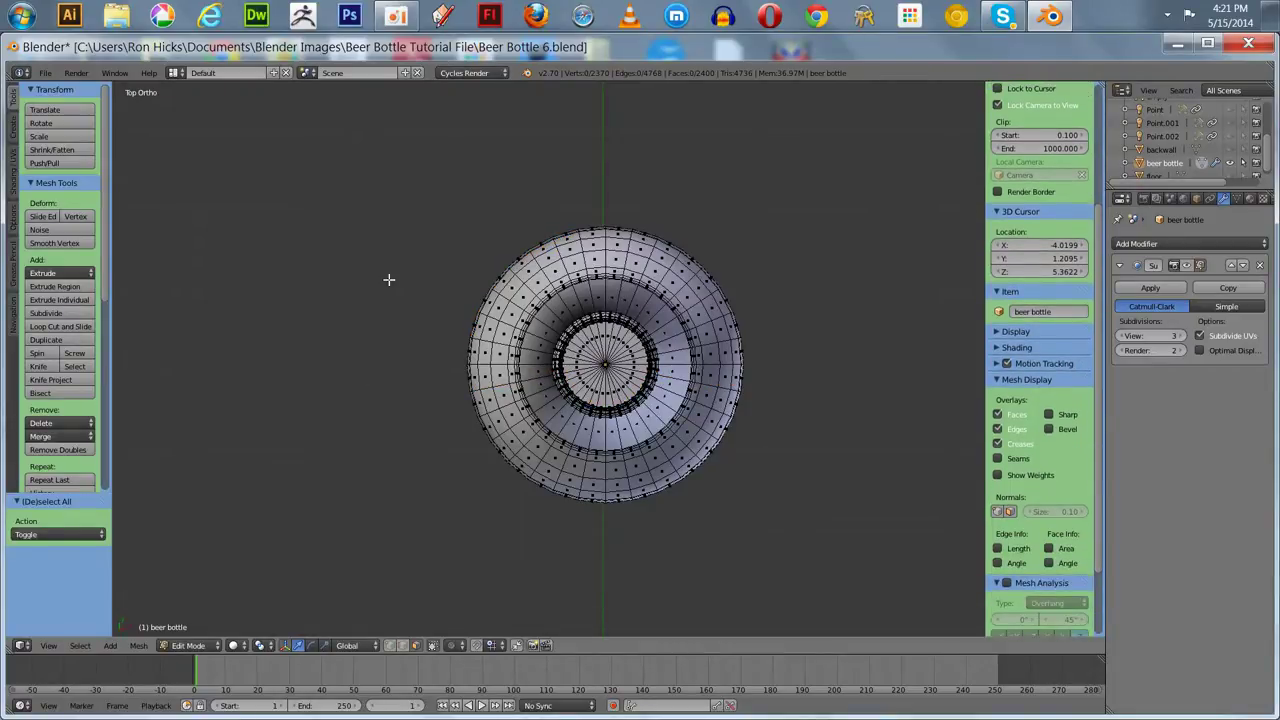
key("b")
left_click_drag(341, 191, 871, 357)
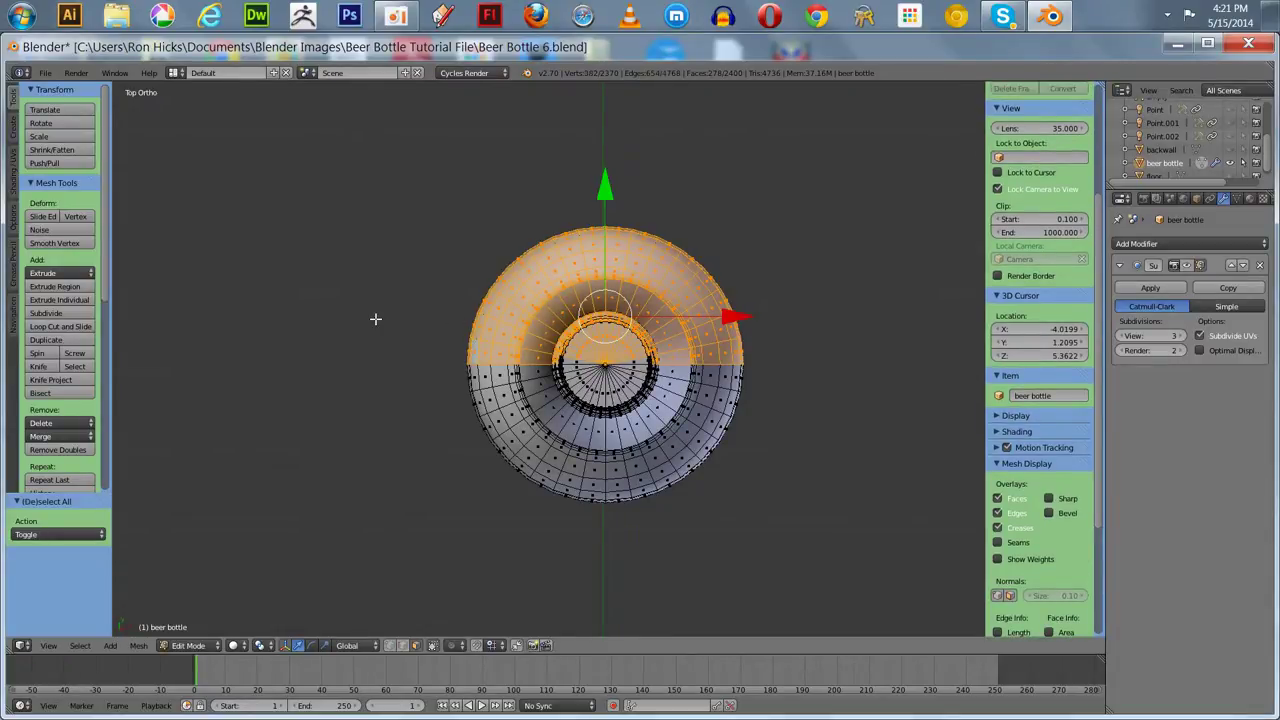
key("h")
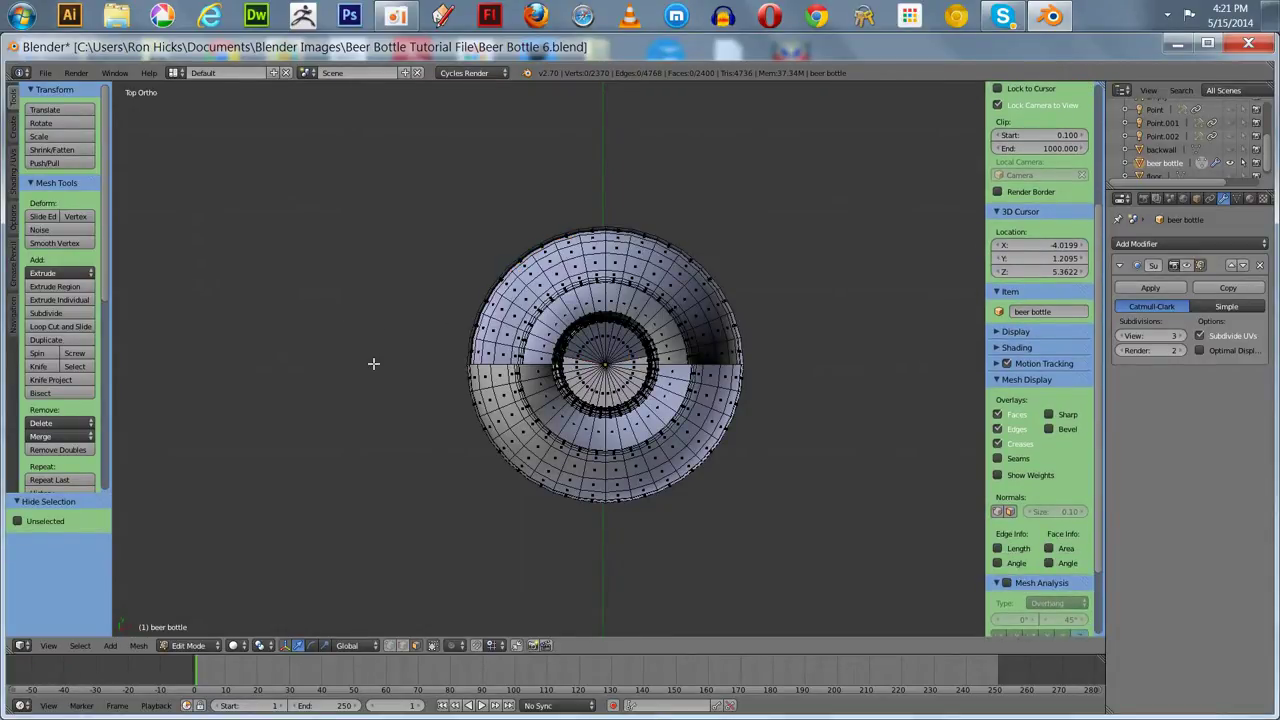
key("alt+h")
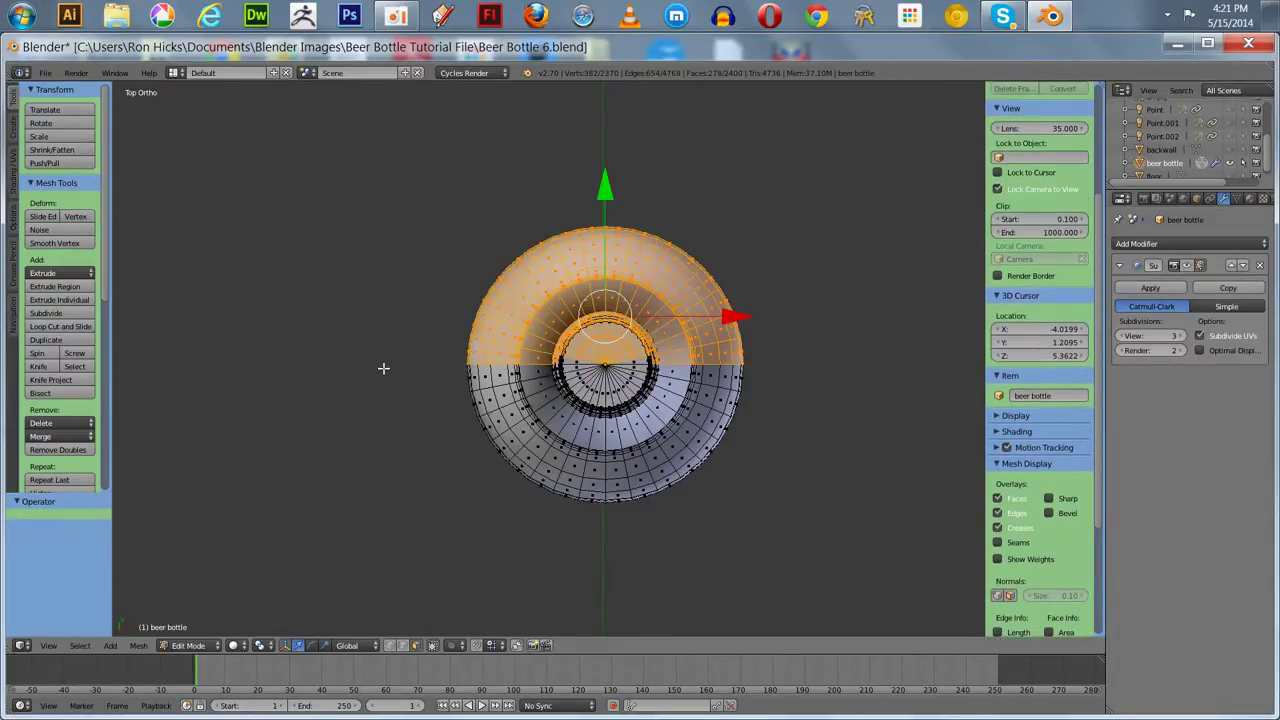
Allow selection through the mesh, box-select the back half of the bottle in top view and hide it
left_click(430, 646)
key("a")
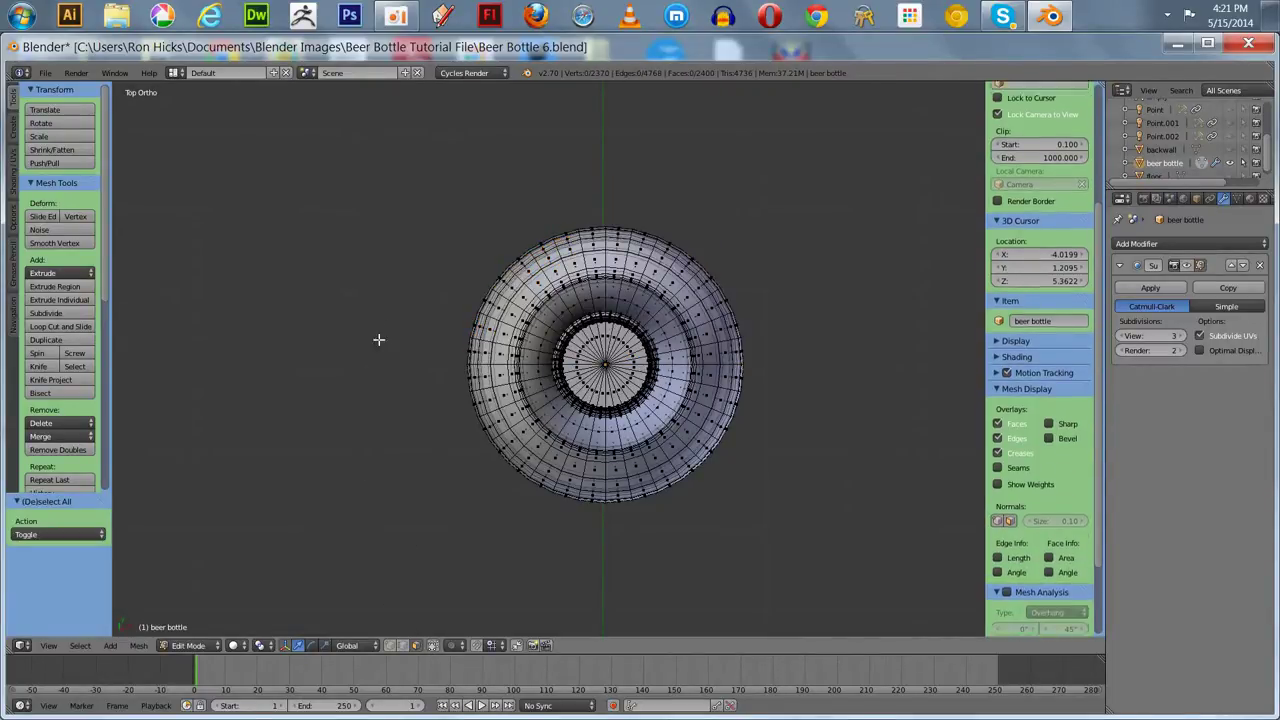
key("b")
left_click_drag(345, 210, 866, 358)
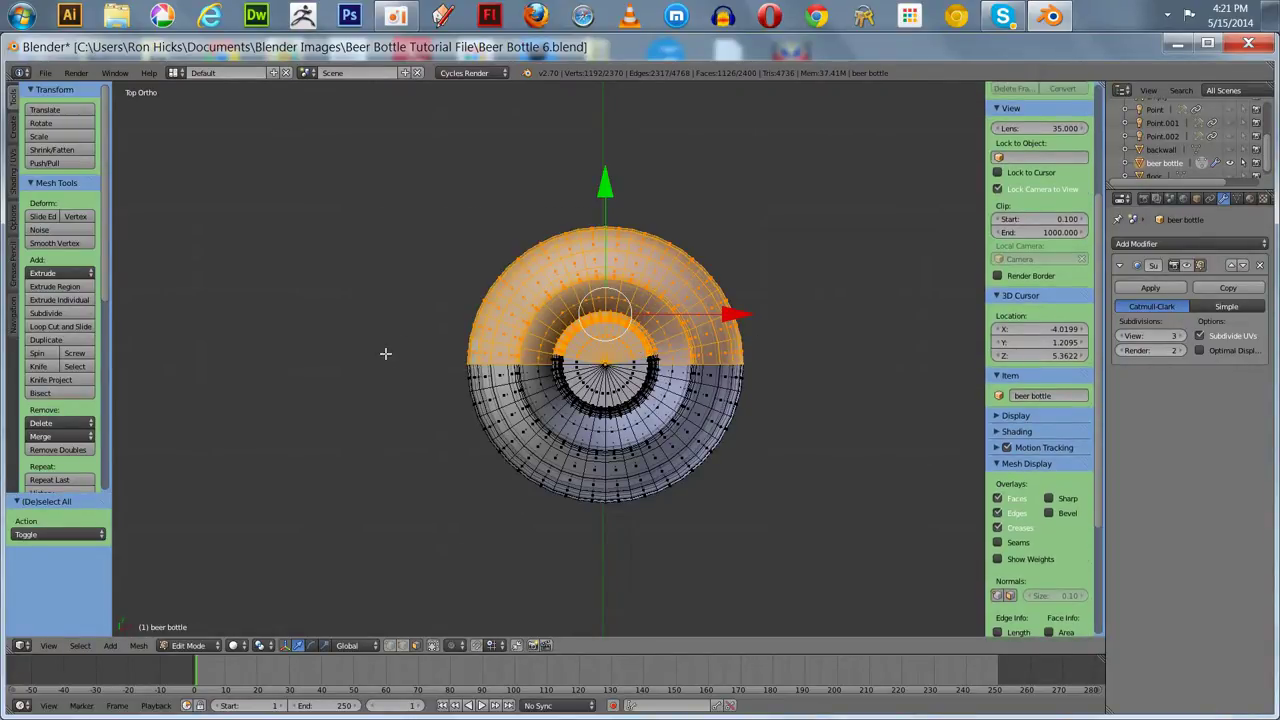
key("h")
In right view, box-select the neck, shoulder and body faces down to the upper loop cut and hide them
middle_click_drag(374, 431, 604, 369)
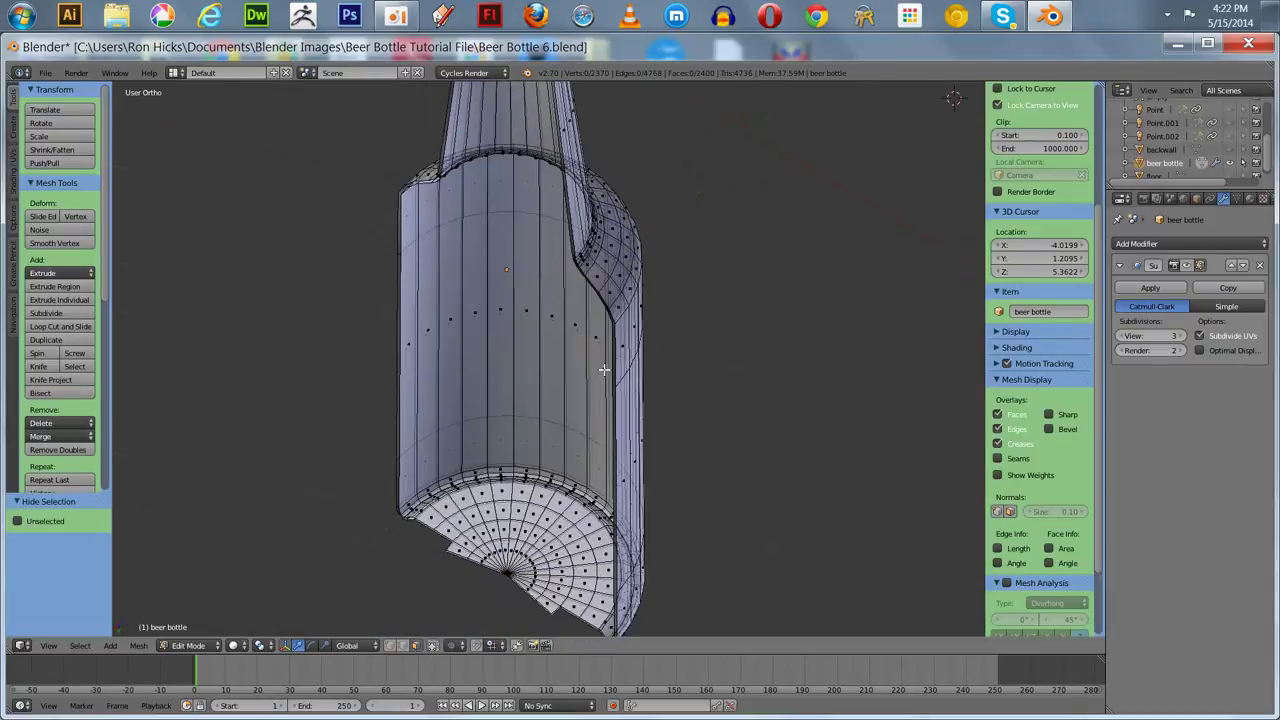
scroll(360, 393, "down", 2)
middle_click_drag(363, 397, 241, 352)
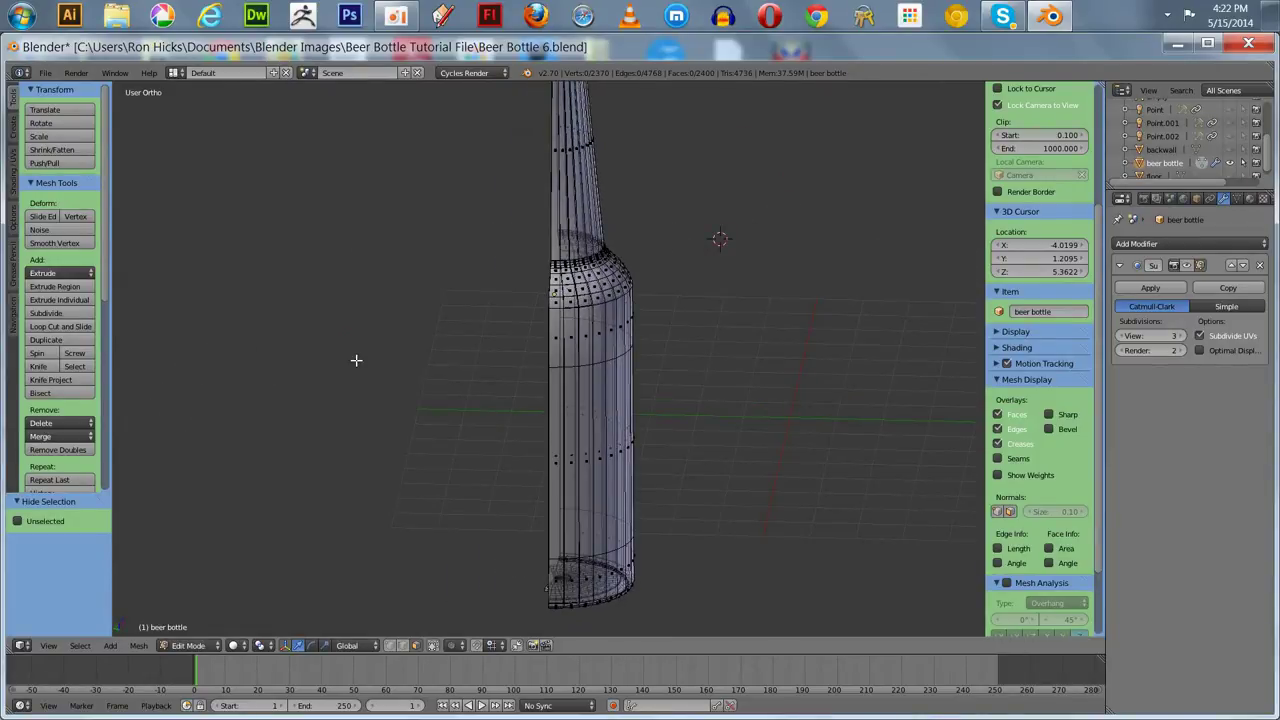
key("KP_3")
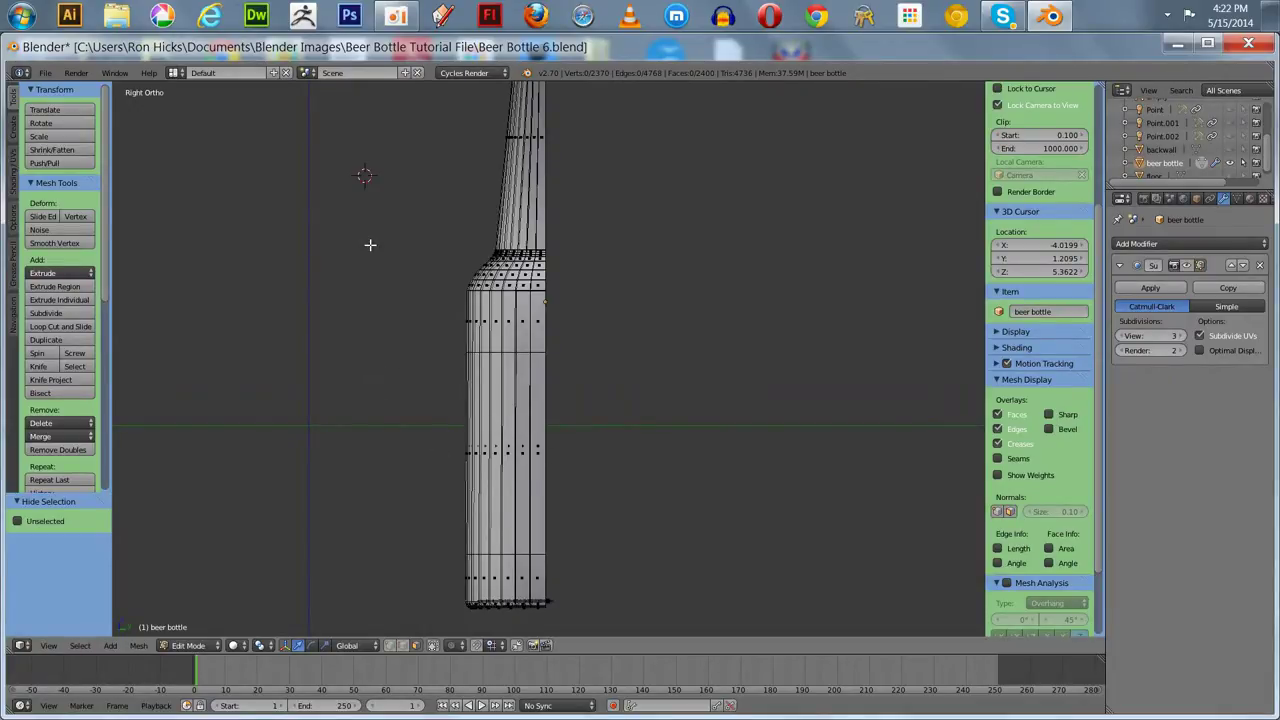
key("b")
key("Escape")
scroll(352, 187, "down", 2)
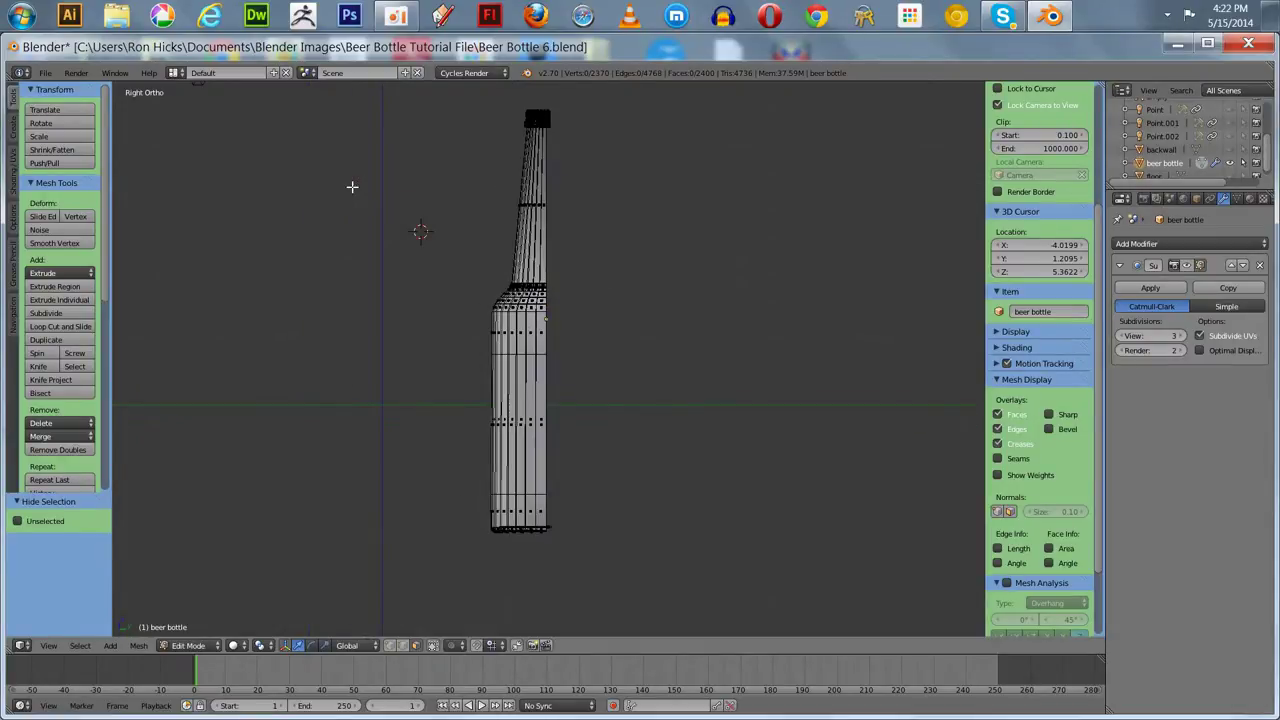
middle_click_drag(352, 187, 354, 219, "shift")
key("b")
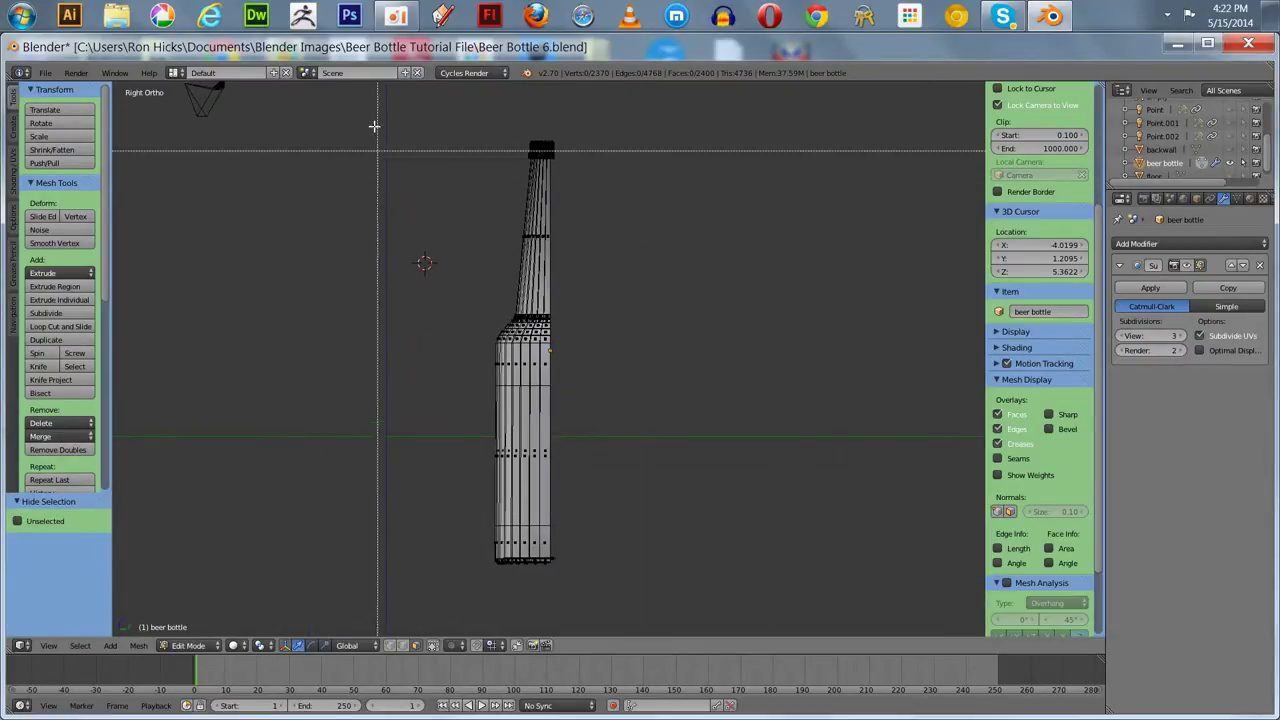
left_click_drag(371, 111, 692, 372)
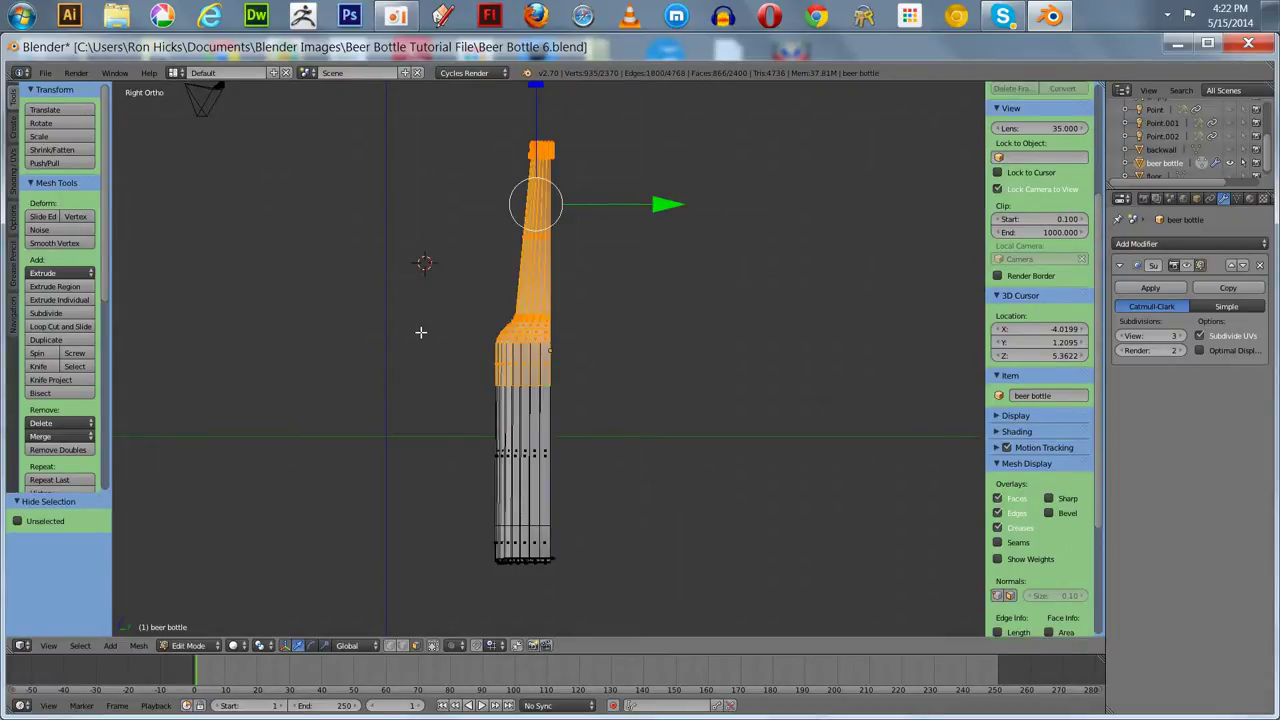
key("h")
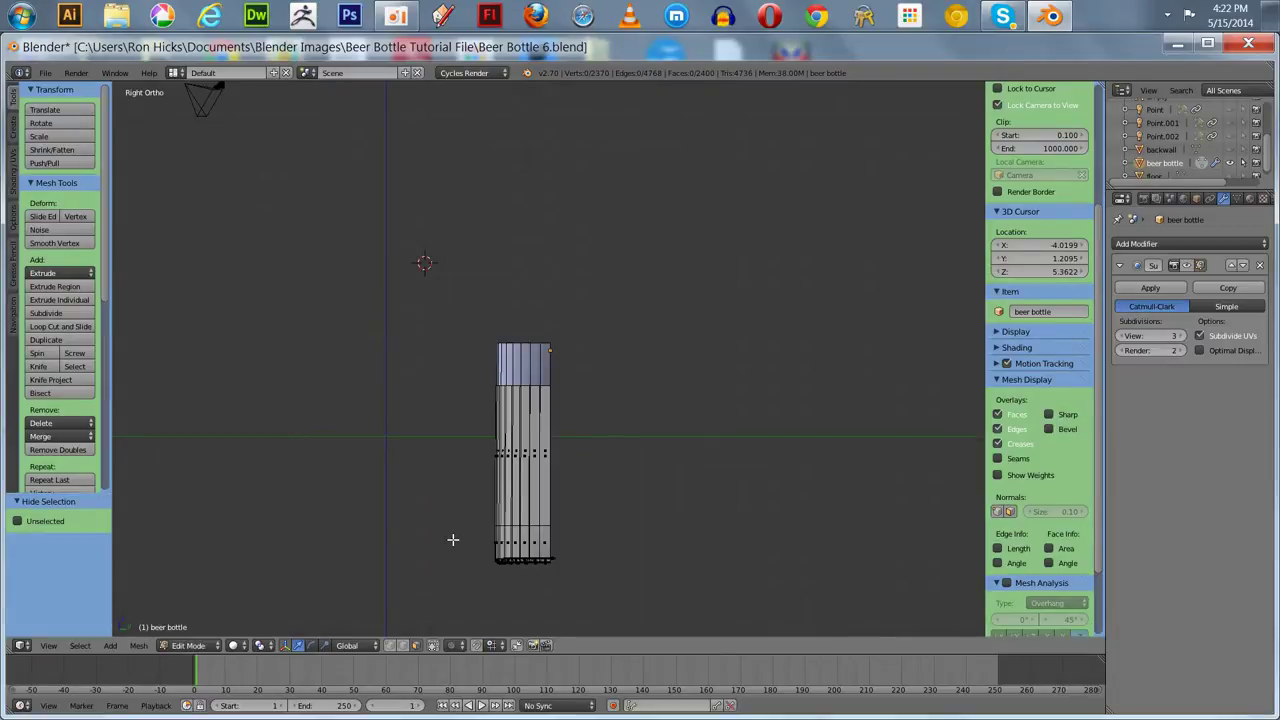
Box-select the base and body faces below the lower loop cut and hide them
key("b")
left_click_drag(440, 531, 705, 597)
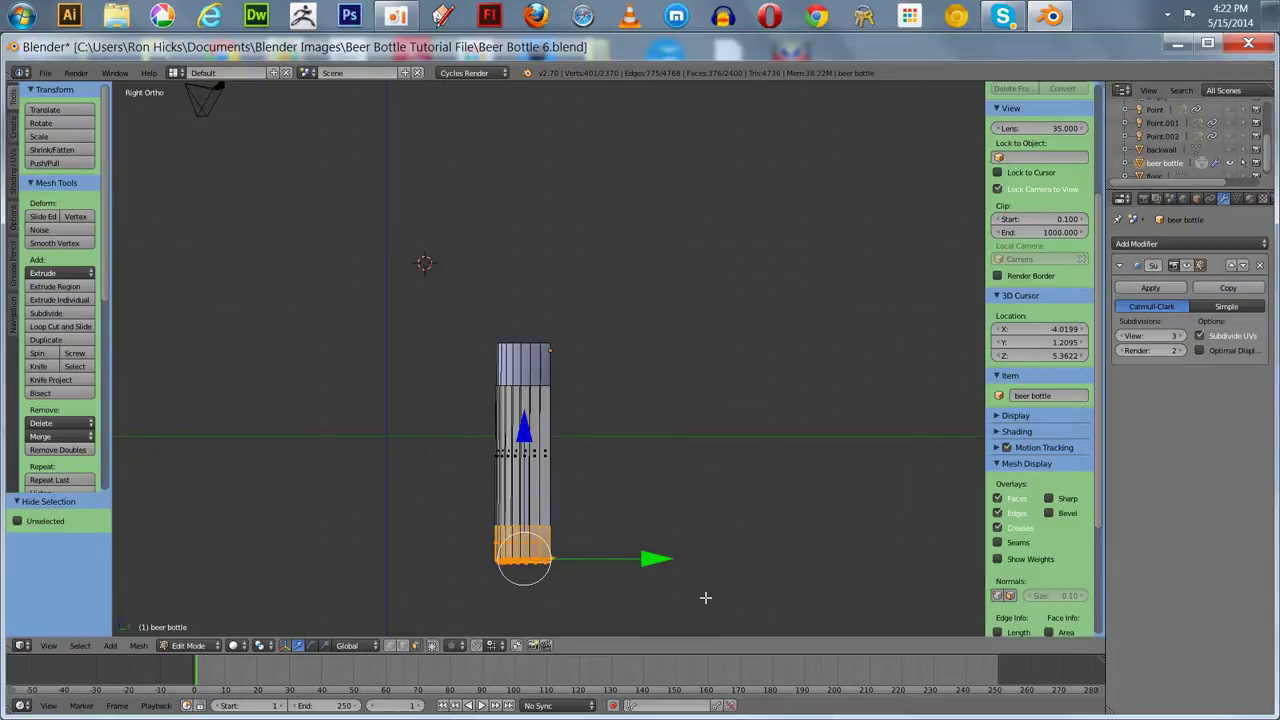
key("h")
Switch to edge selection limited to visible geometry and view the inside of the remaining body section
middle_click_drag(416, 409, 297, 431)
left_click(403, 647)
mouse_move(386, 529)
middle_mouse_down()
mouse_move(476, 521)
mouse_move(400, 514)
middle_mouse_up()
scroll(403, 511, "up", 5)
left_click(437, 647)
middle_click_drag(326, 517, 300, 517)
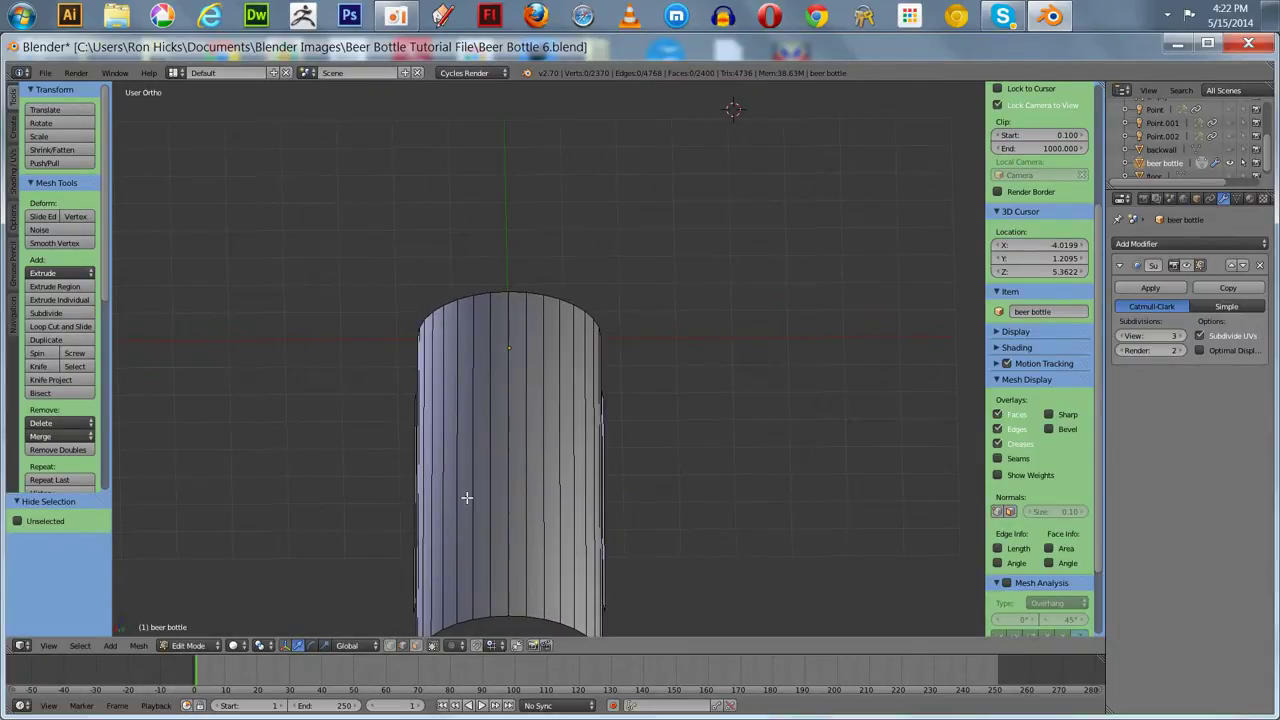
Try to circle-select the vertical edges of the inner wall, and clear the selection
key("c")
left_click(477, 436)
left_click(533, 450)
mouse_move(533, 450)
left_mouse_down()
mouse_move(447, 622)
mouse_move(418, 630)
left_mouse_up()
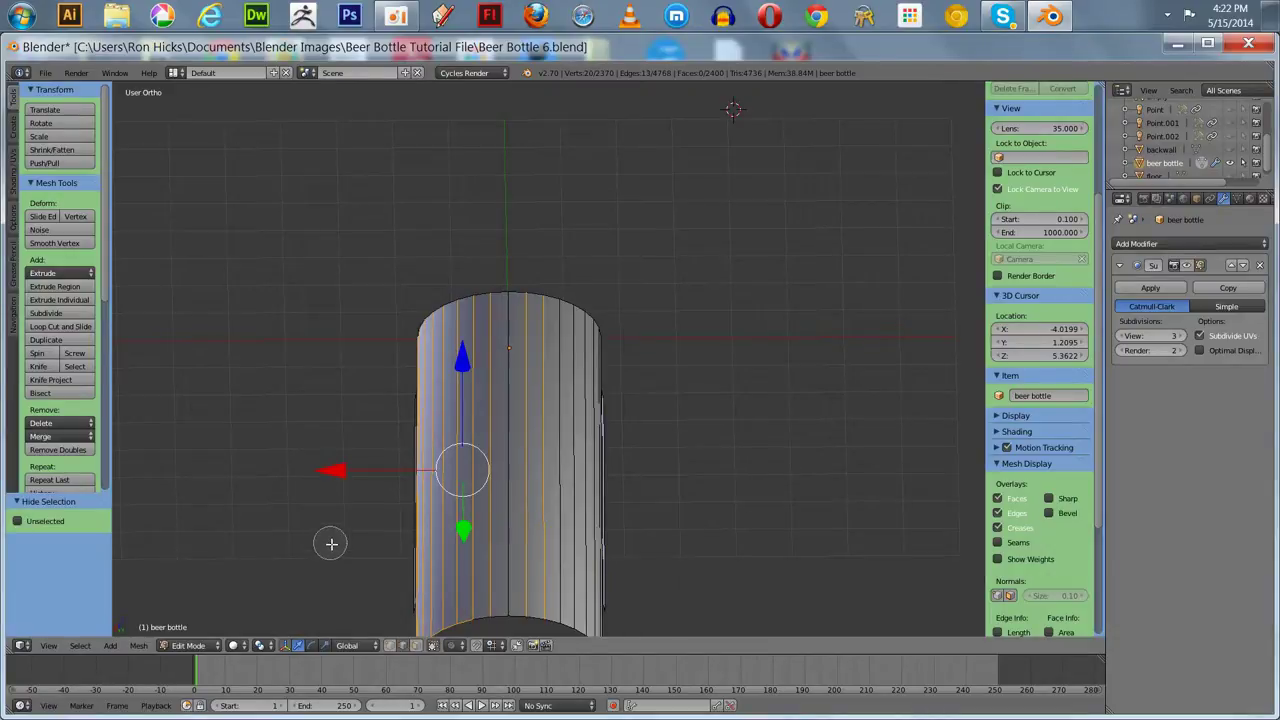
key("Escape")
key("a")
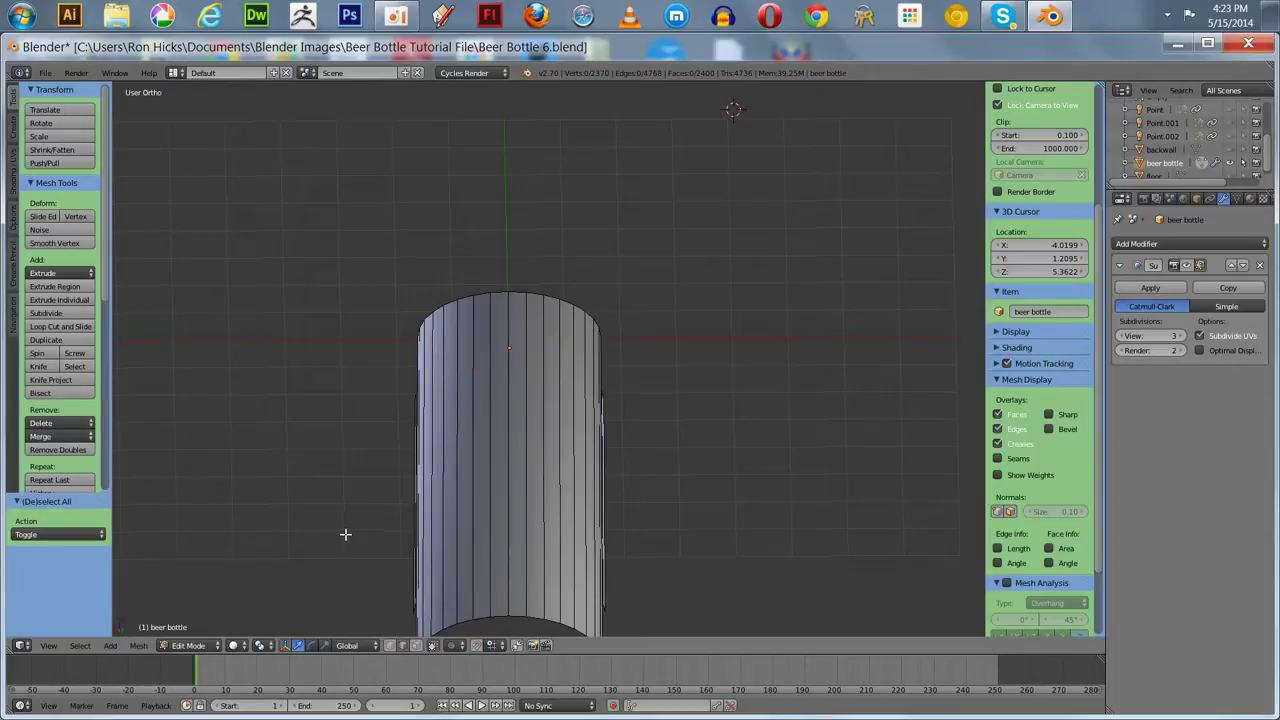
key("c")
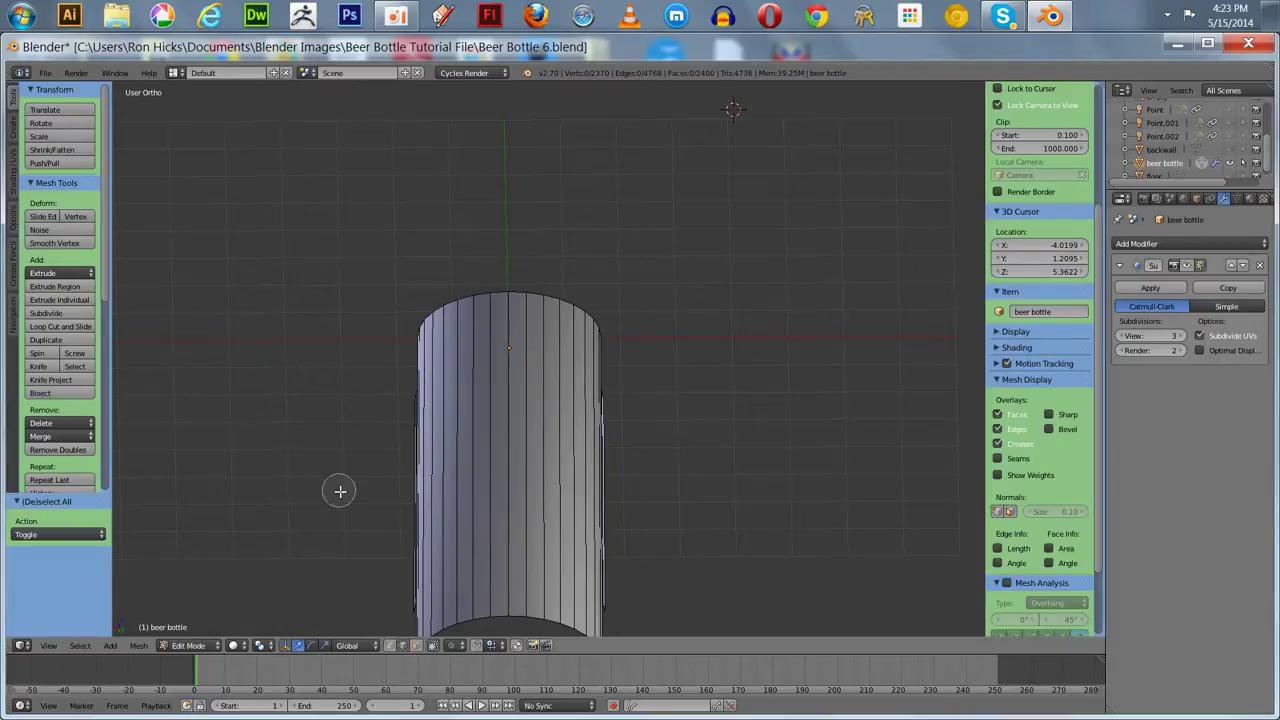
key("Escape")
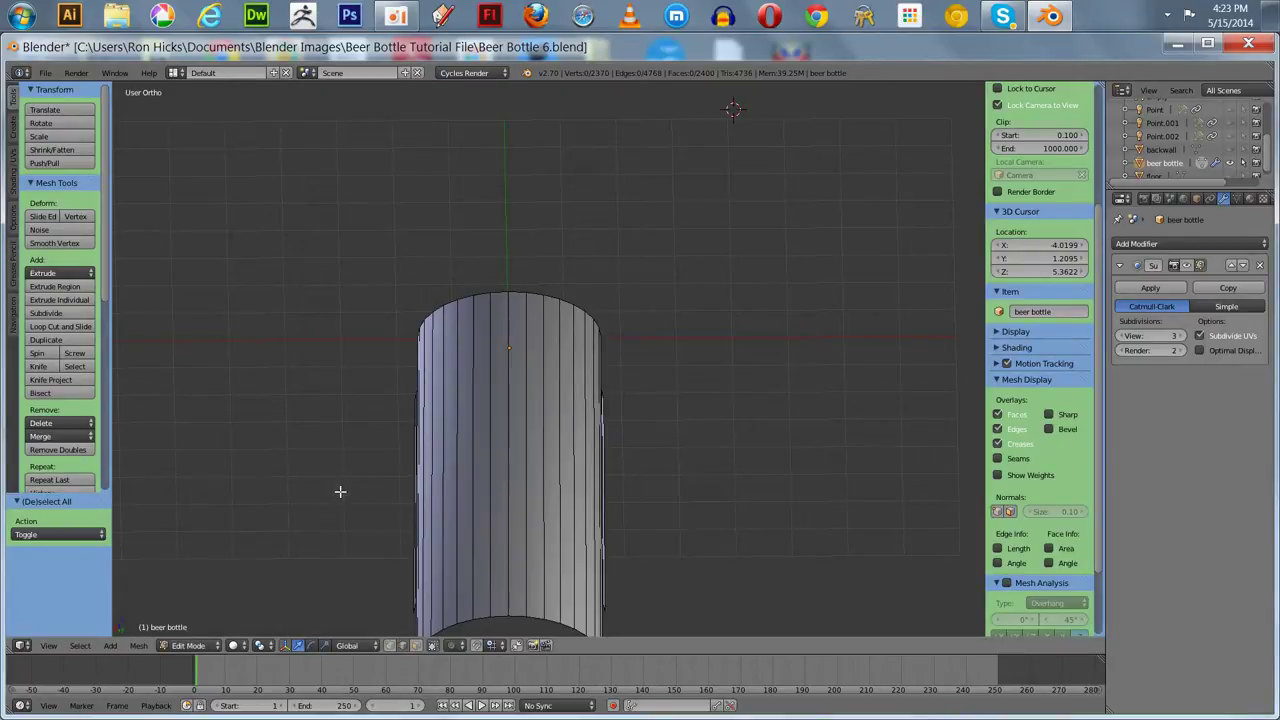
Switch to face selection, select all faces of the body section's inner wall and hide them
left_click(416, 646)
right_click(455, 424, "alt")
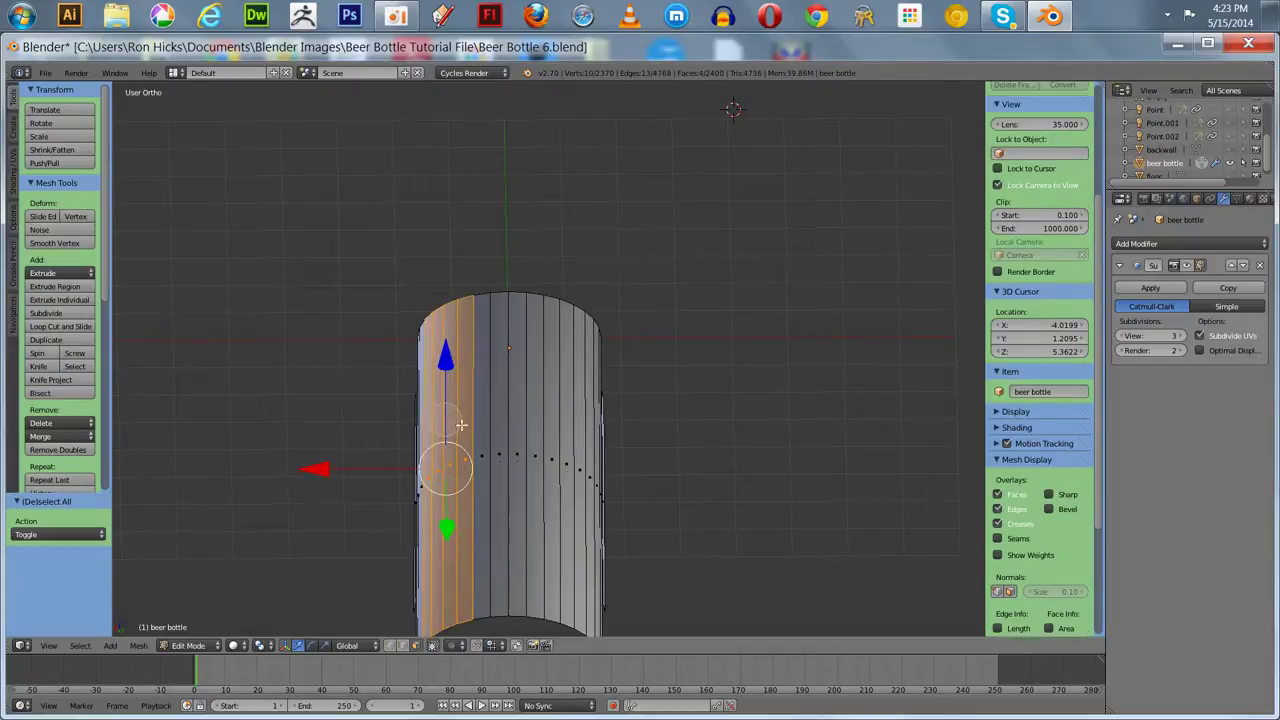
right_click(500, 440, "alt+shift")
right_click(535, 455, "alt+shift")
right_click(565, 470, "alt+shift")
right_click(576, 484, "alt+shift")
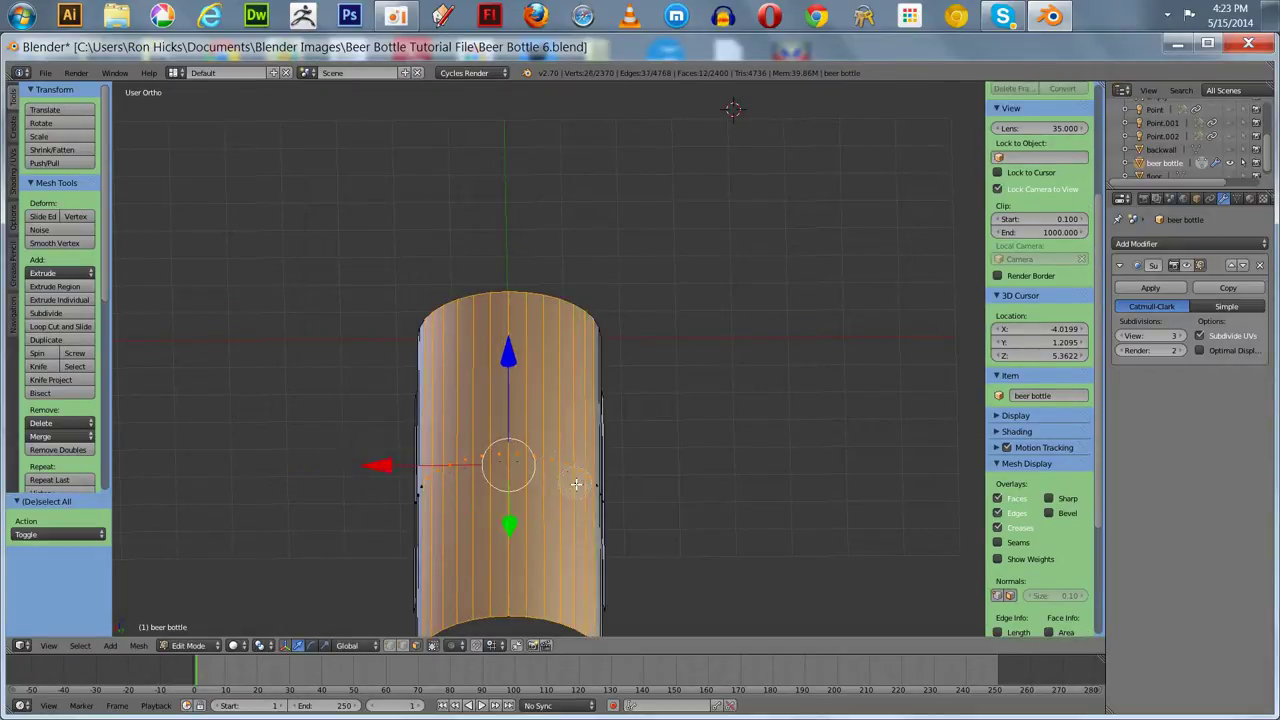
middle_click_drag(300, 394, 349, 401)
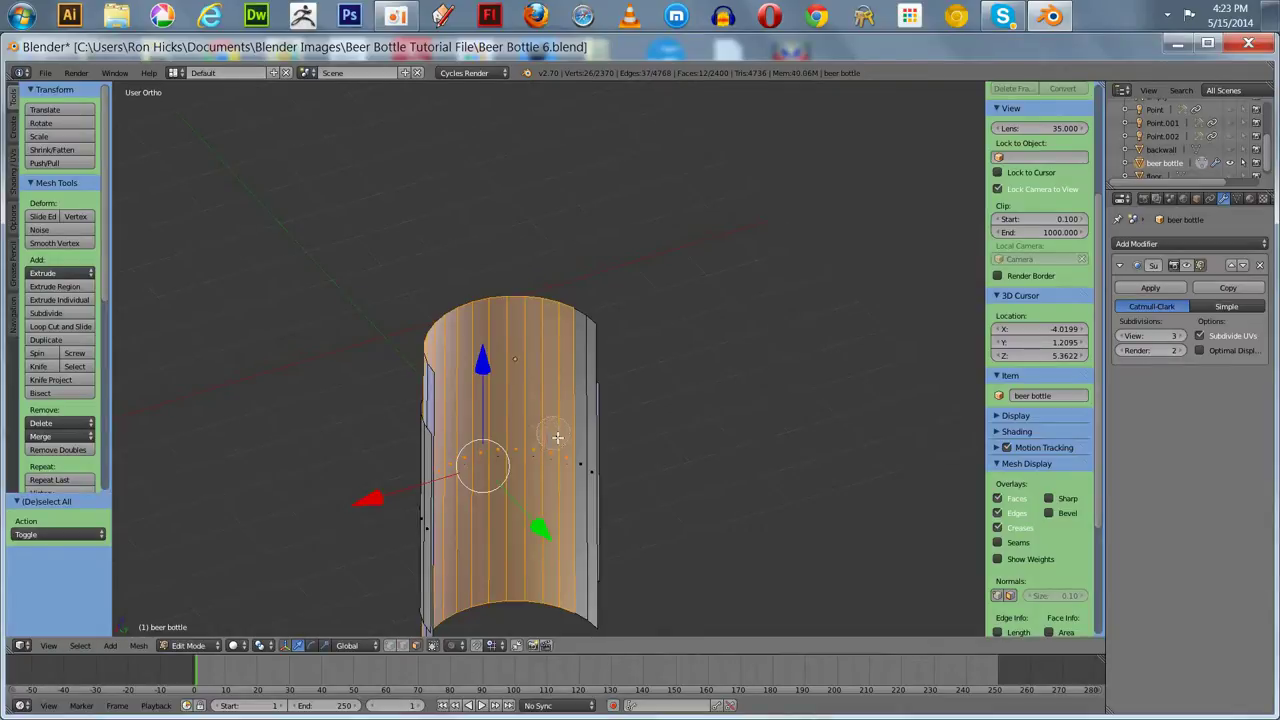
right_click(577, 457, "alt+shift")
middle_click_drag(254, 440, 225, 463)
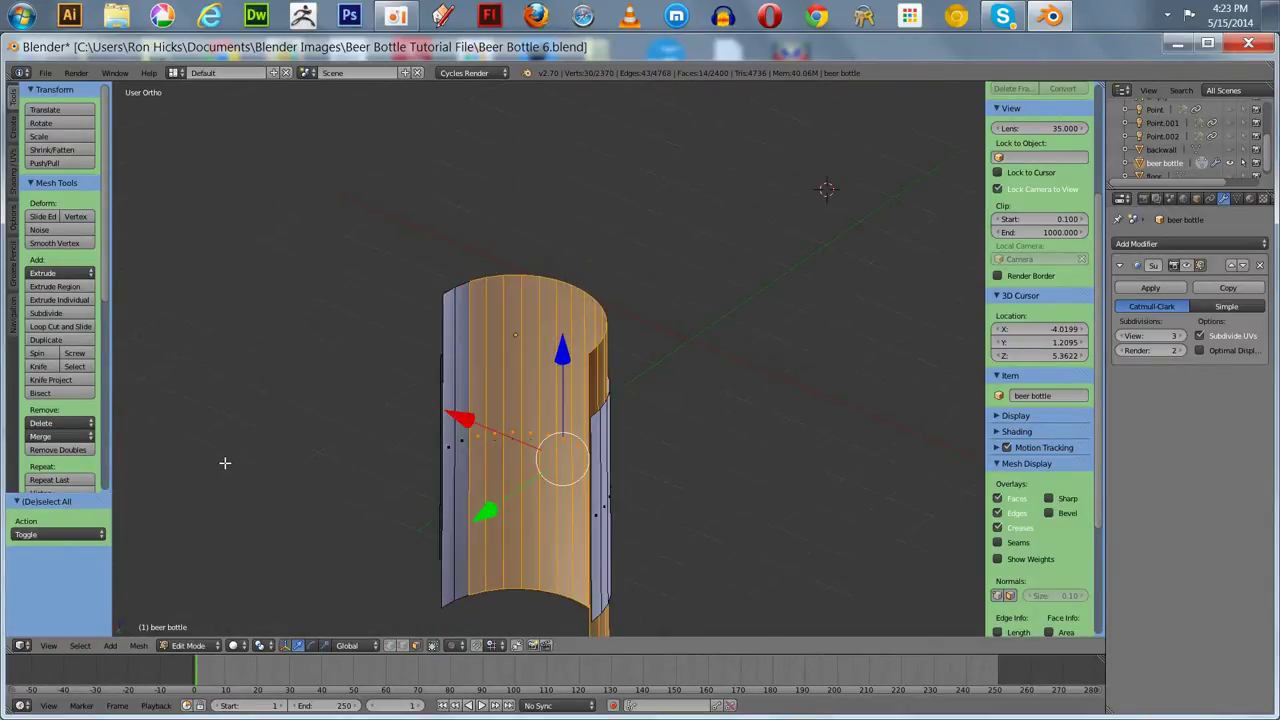
right_click(457, 374, "shift")
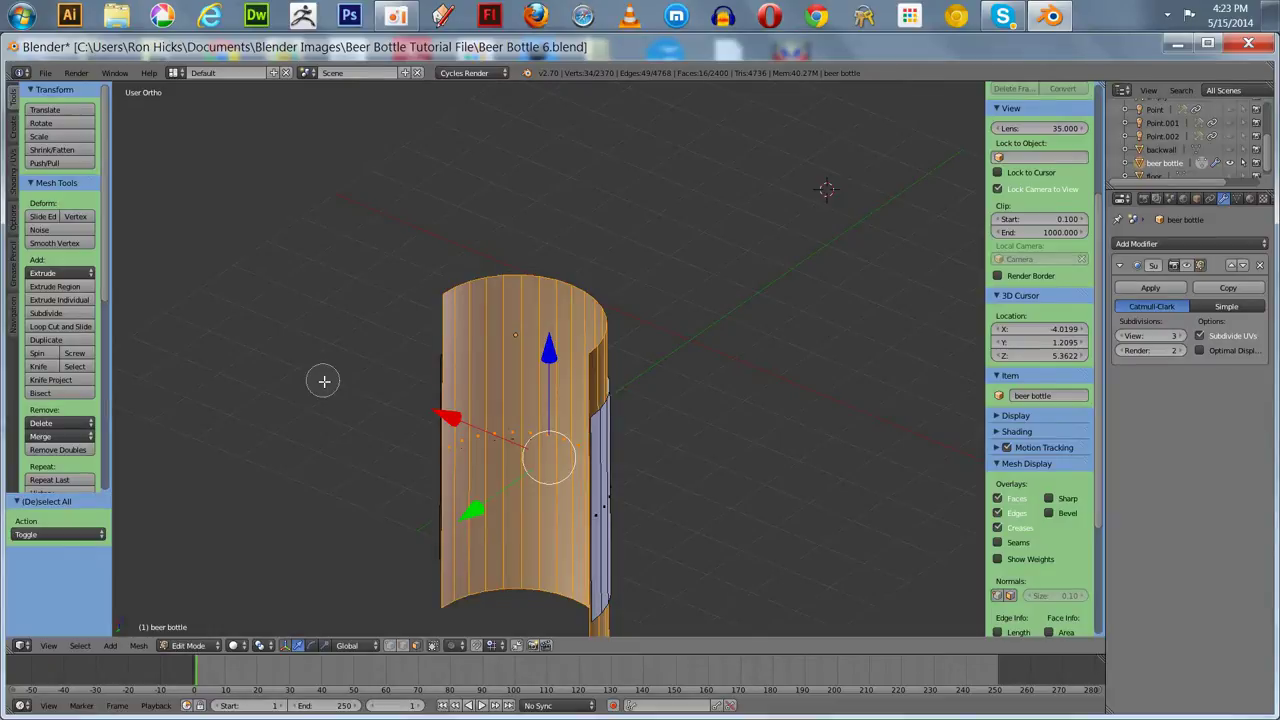
key("h")
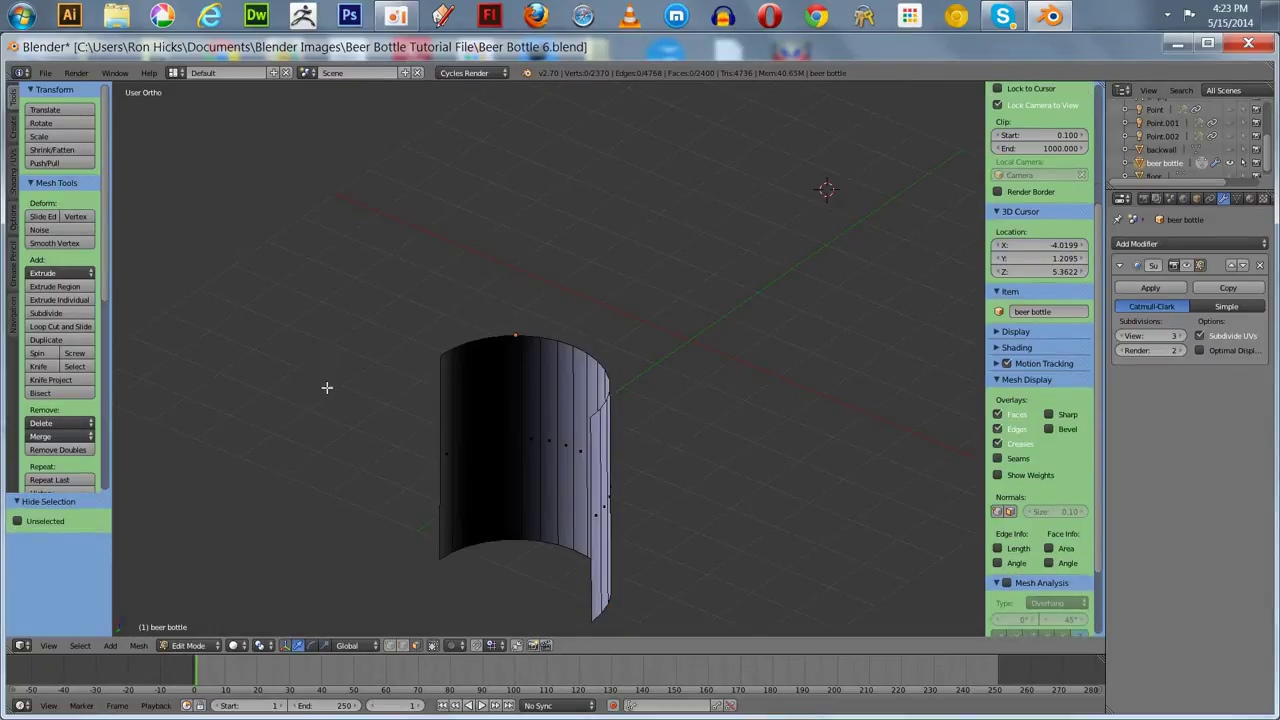
Select the top, bottom and side boundary edges of the remaining front body section, mark them as a seam and deselect
middle_click_drag(331, 417, 664, 411)
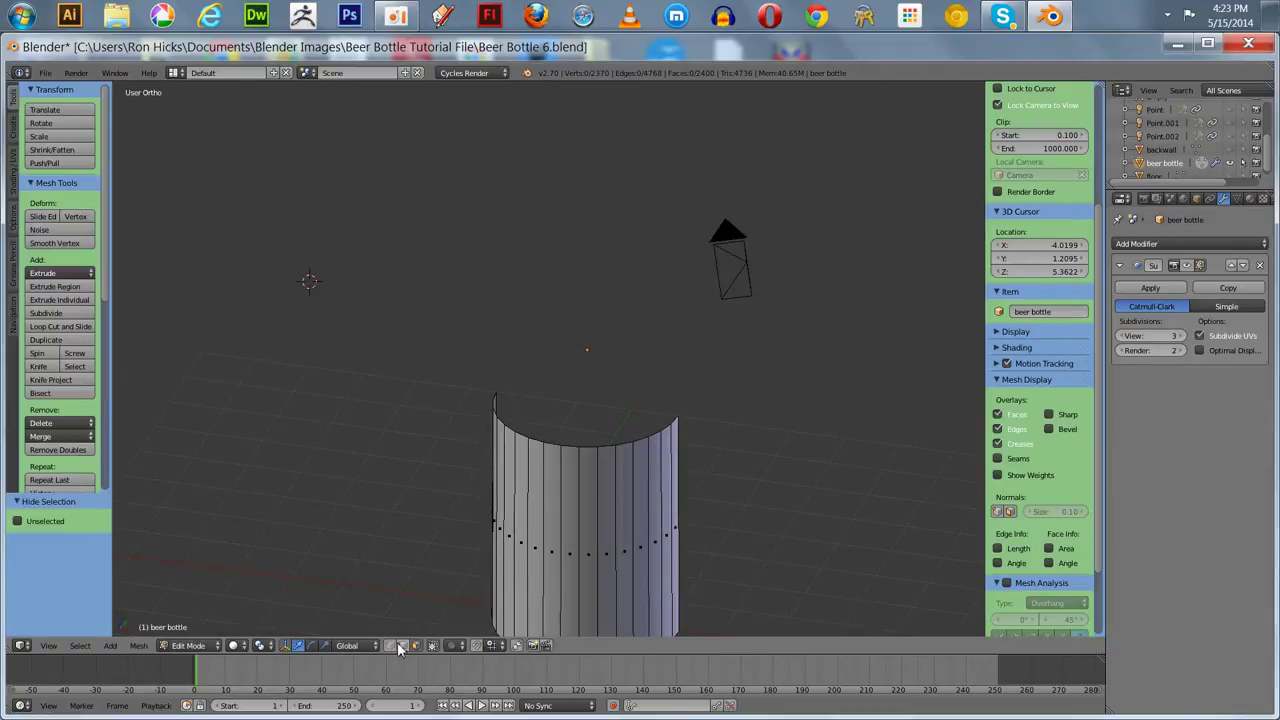
middle_click_drag(390, 519, 503, 531)
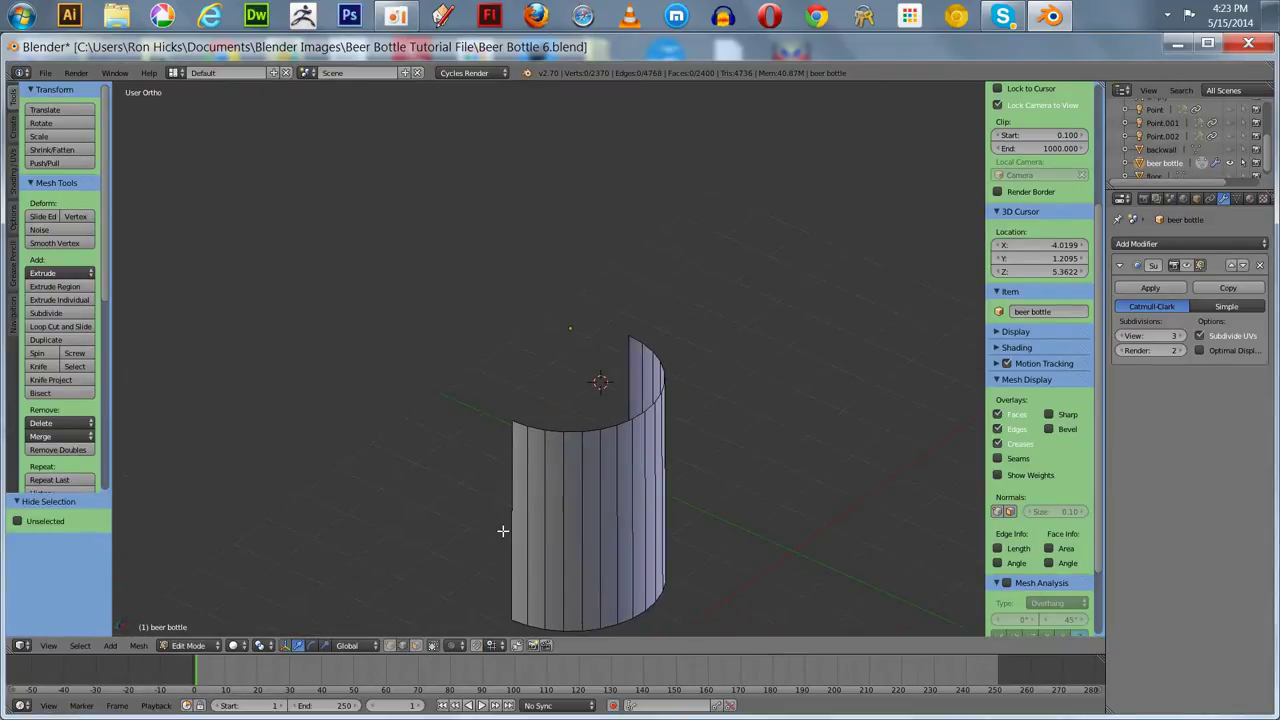
middle_click_drag(423, 517, 450, 450)
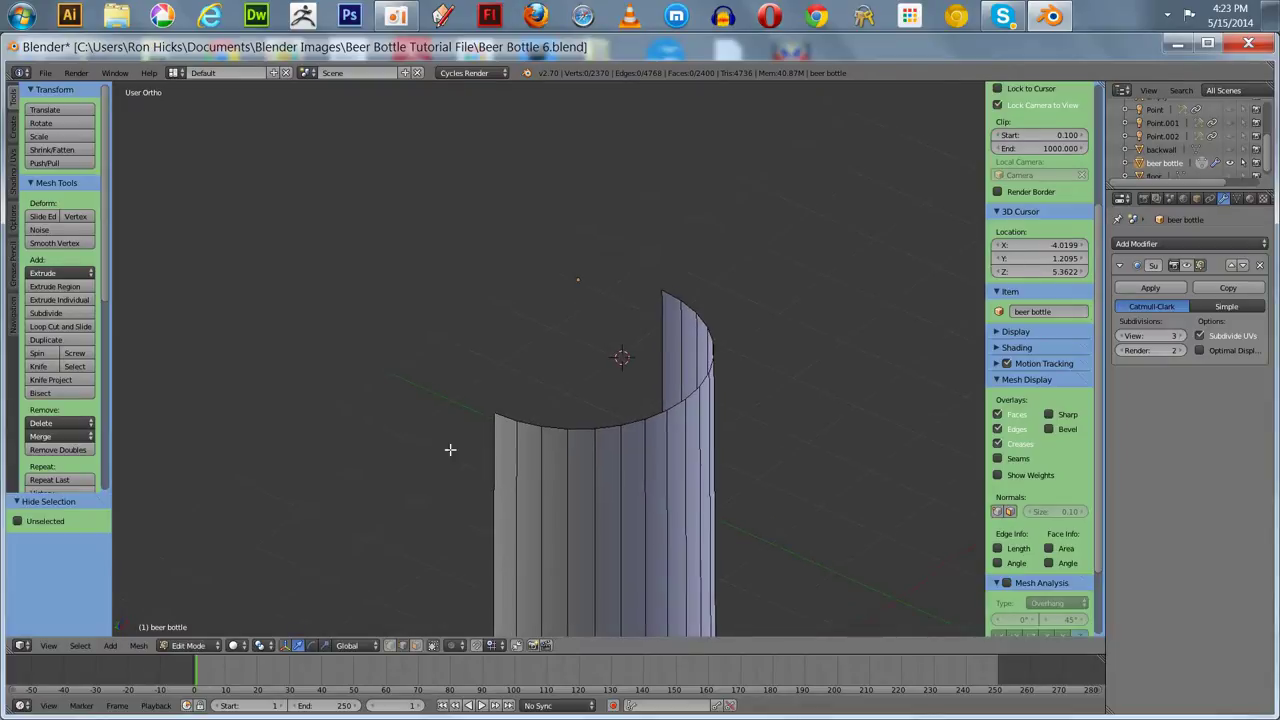
right_click(505, 419, "alt")
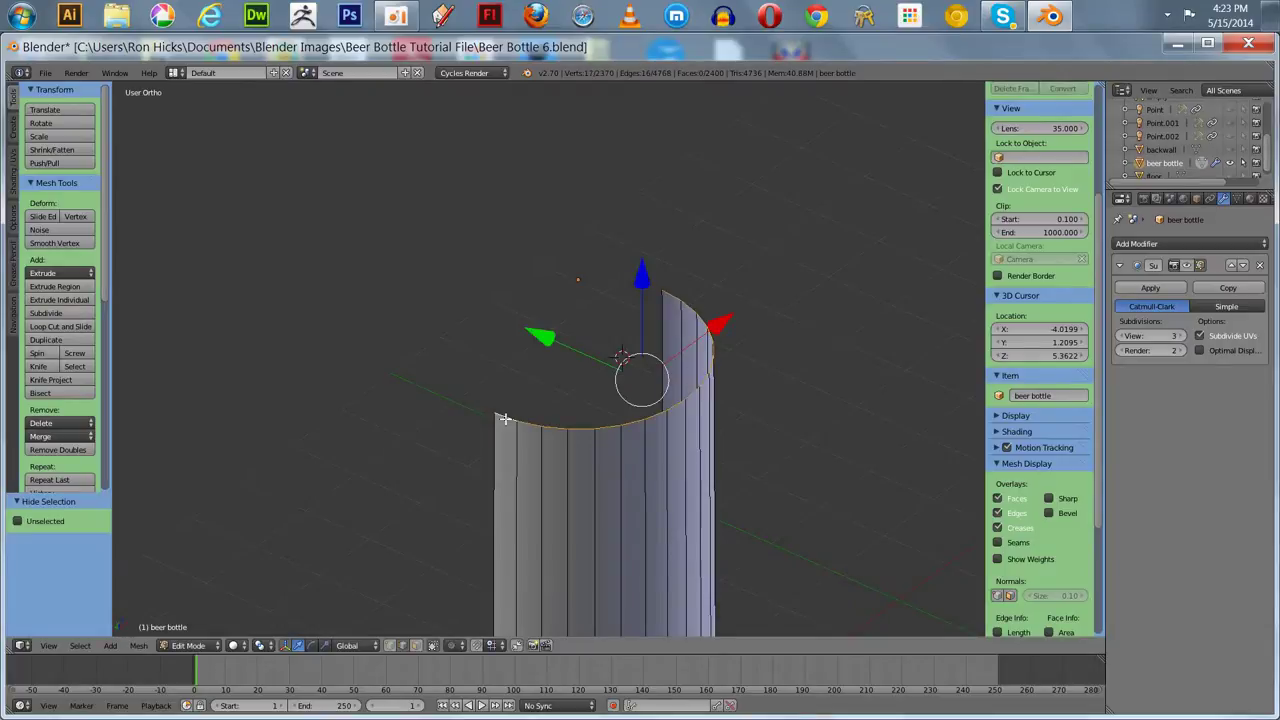
middle_click_drag(403, 503, 397, 431)
scroll(397, 431, "down", 3)
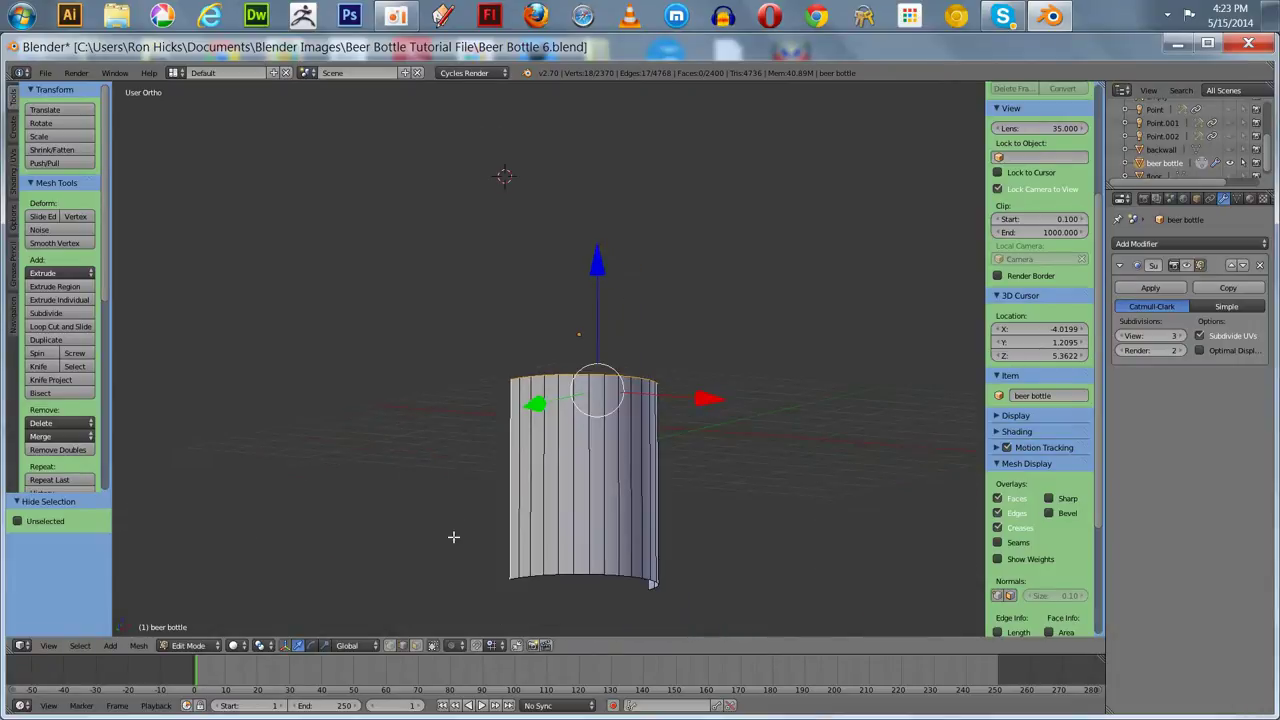
middle_click_drag(540, 581, 303, 528)
middle_click_drag(417, 423, 355, 431)
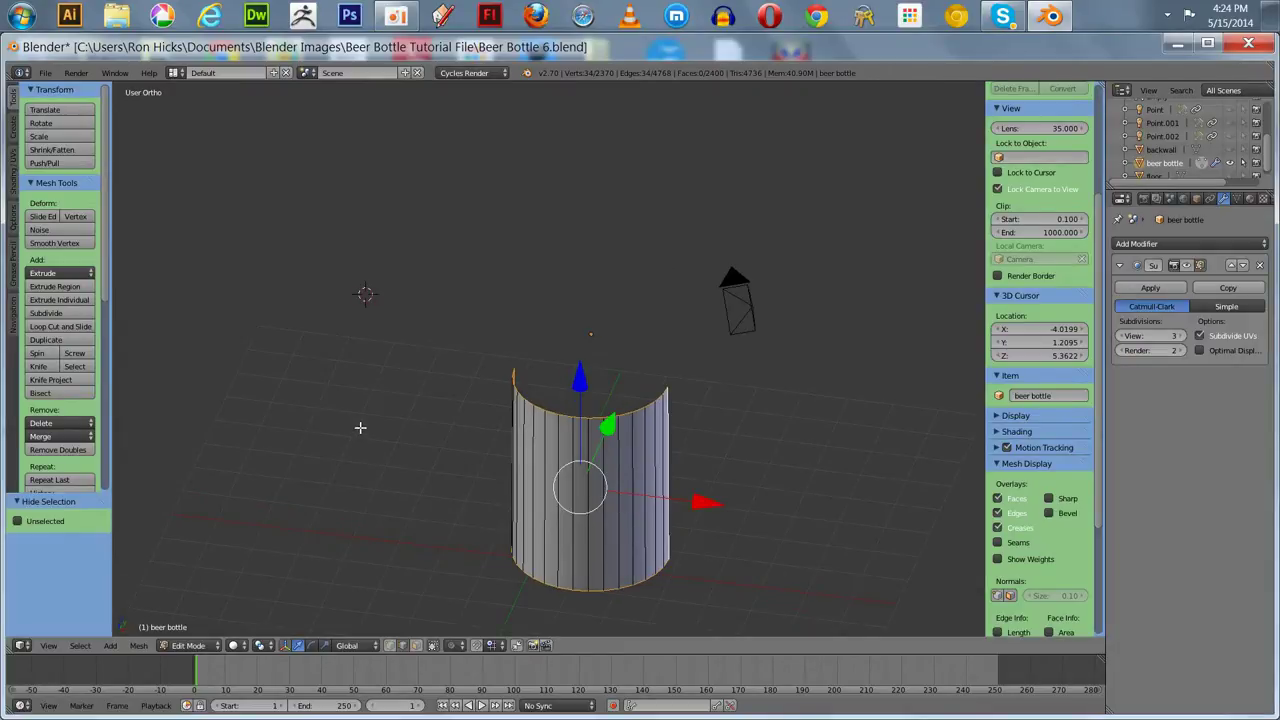
key("ctrl+e")
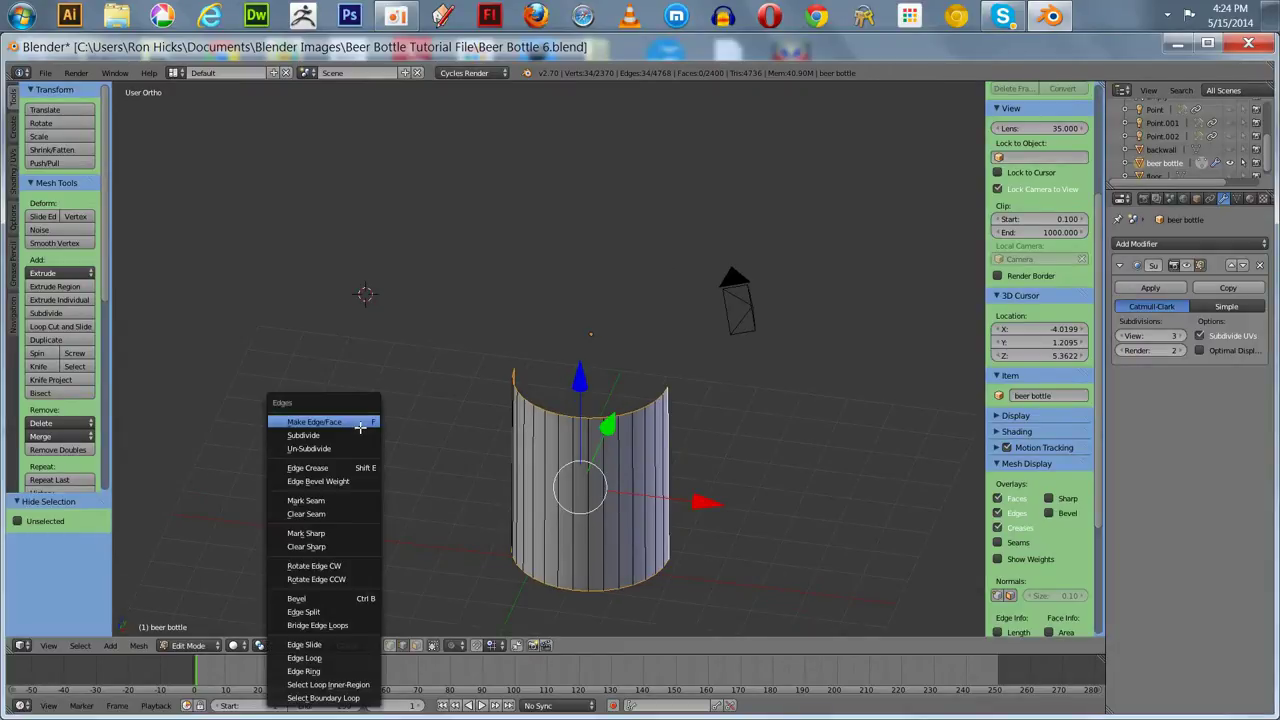
left_click(330, 502)
key("a")
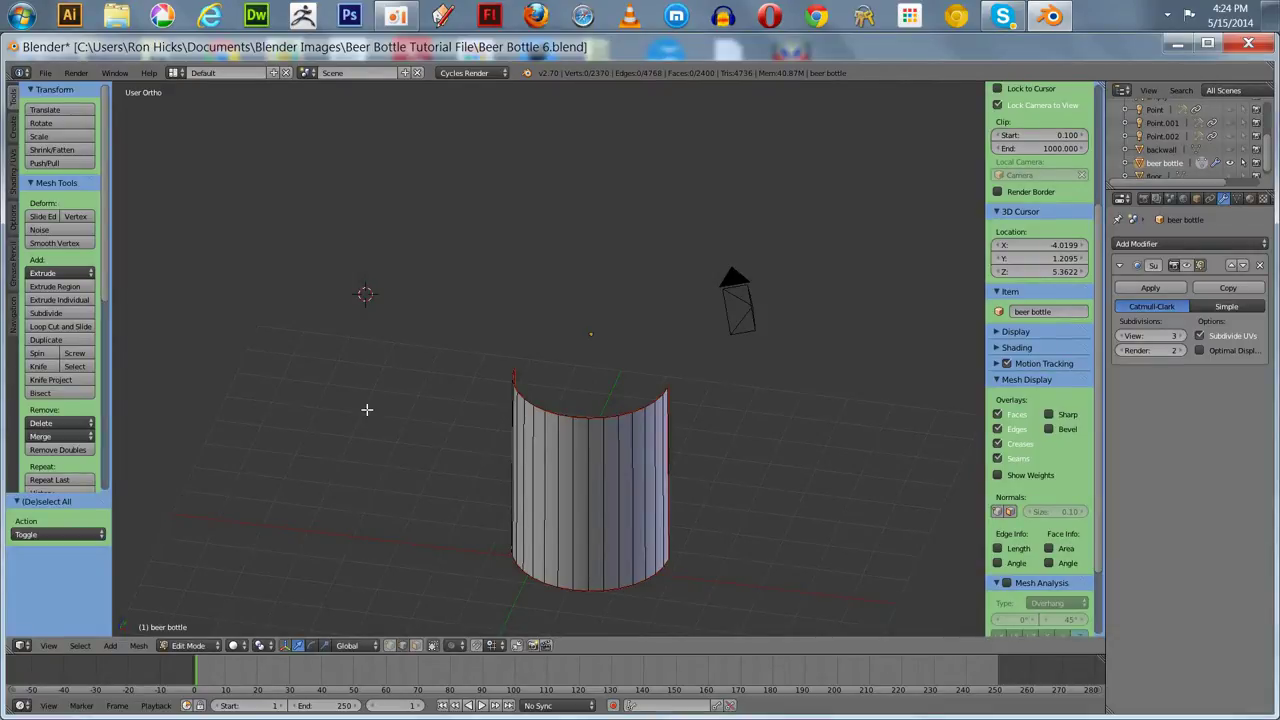
Reveal all hidden bottle geometry with nothing selected, and switch to face selection
key("alt+h")
key("a")
scroll(367, 409, "down", 2)
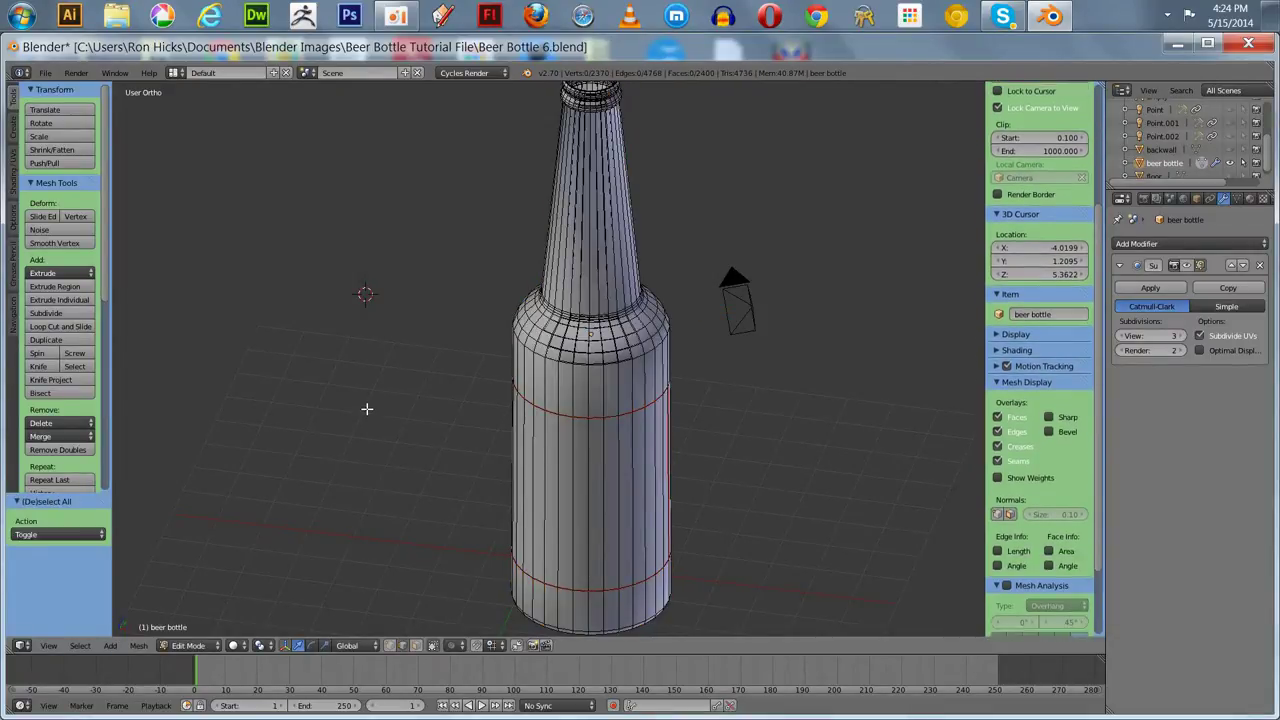
middle_click_drag(367, 417, 375, 372)
scroll(430, 395, "up", 2)
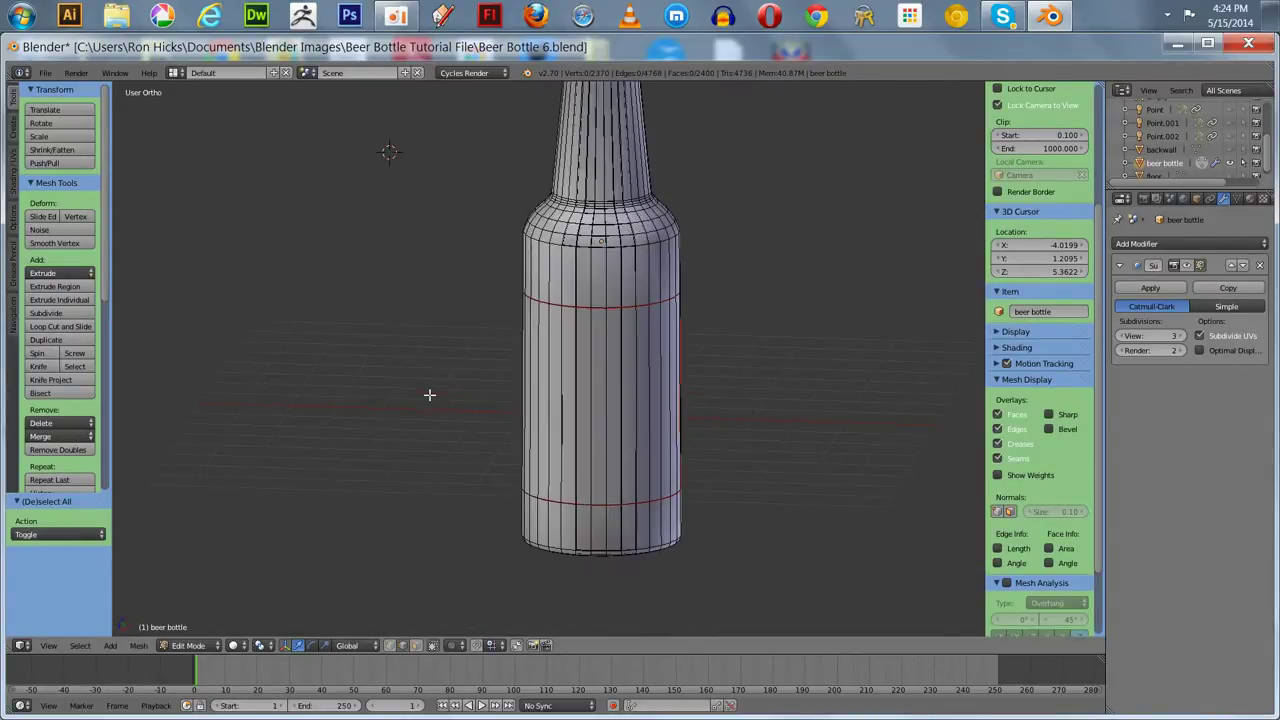
left_click(419, 644)
middle_click_drag(374, 569, 410, 512)
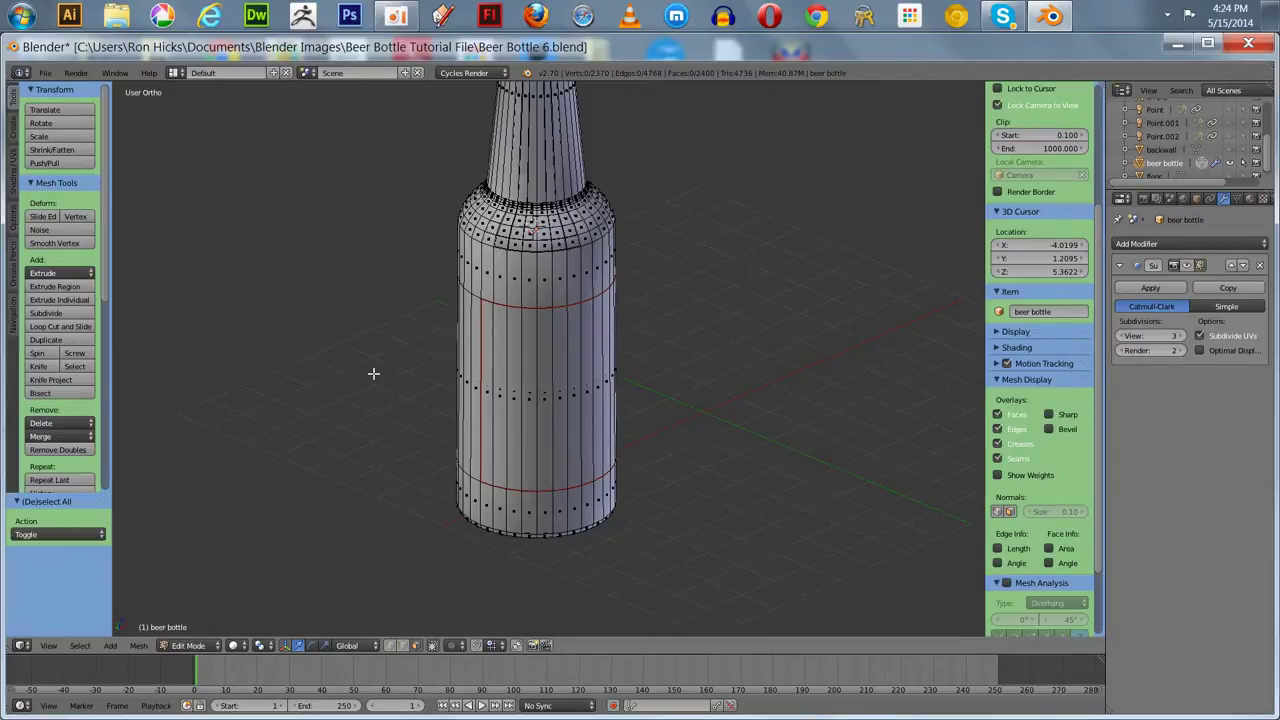
Select all faces of the bottle and unwrap them in the UV Editing layout
key("a")
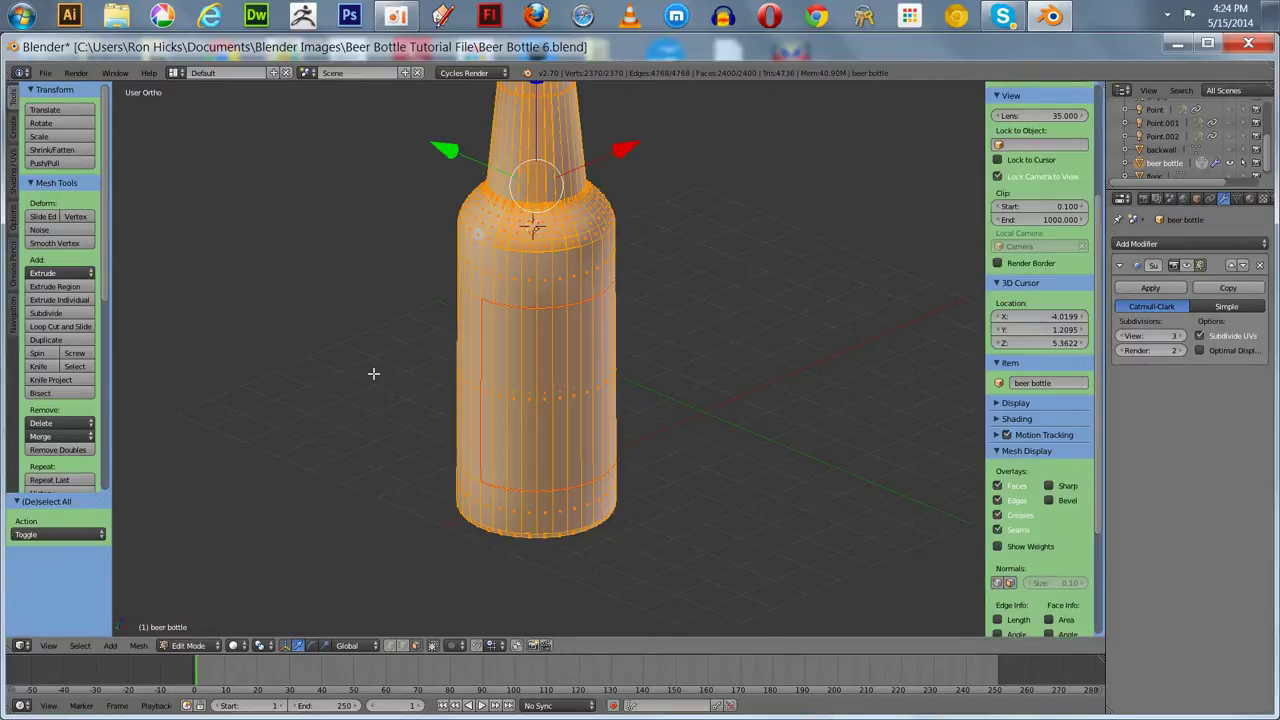
left_click(174, 76)
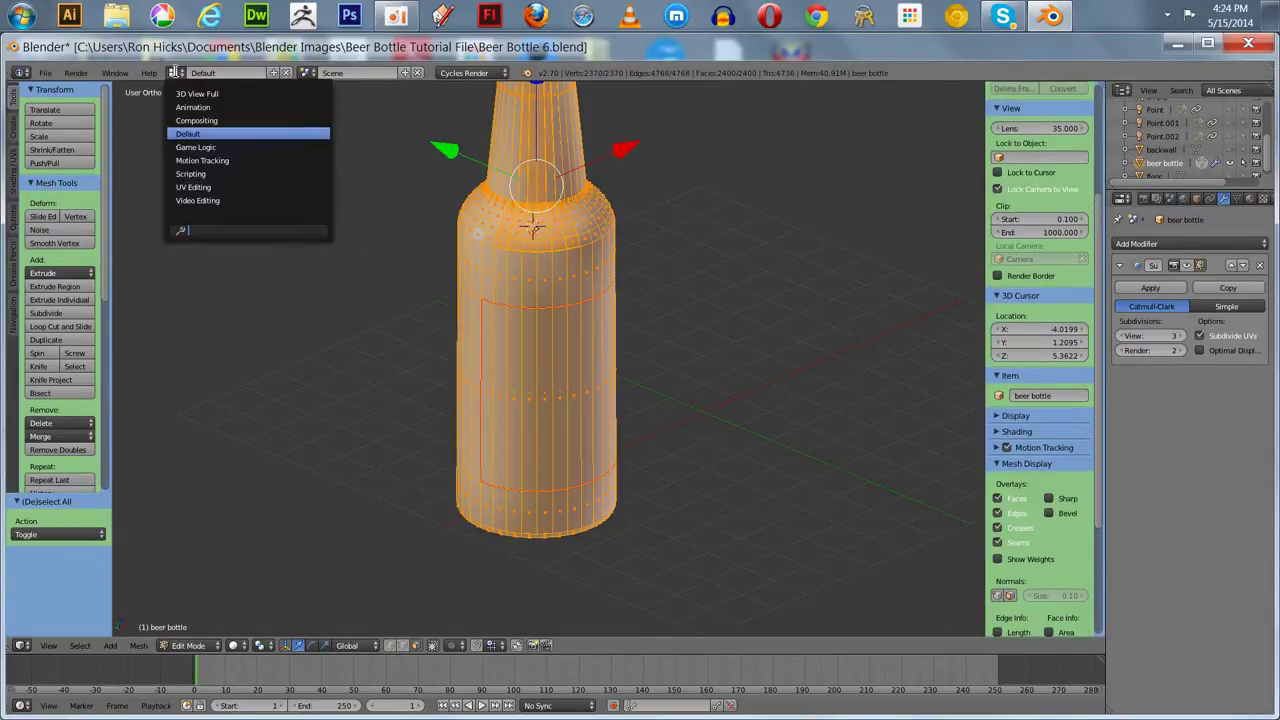
left_click(199, 188)
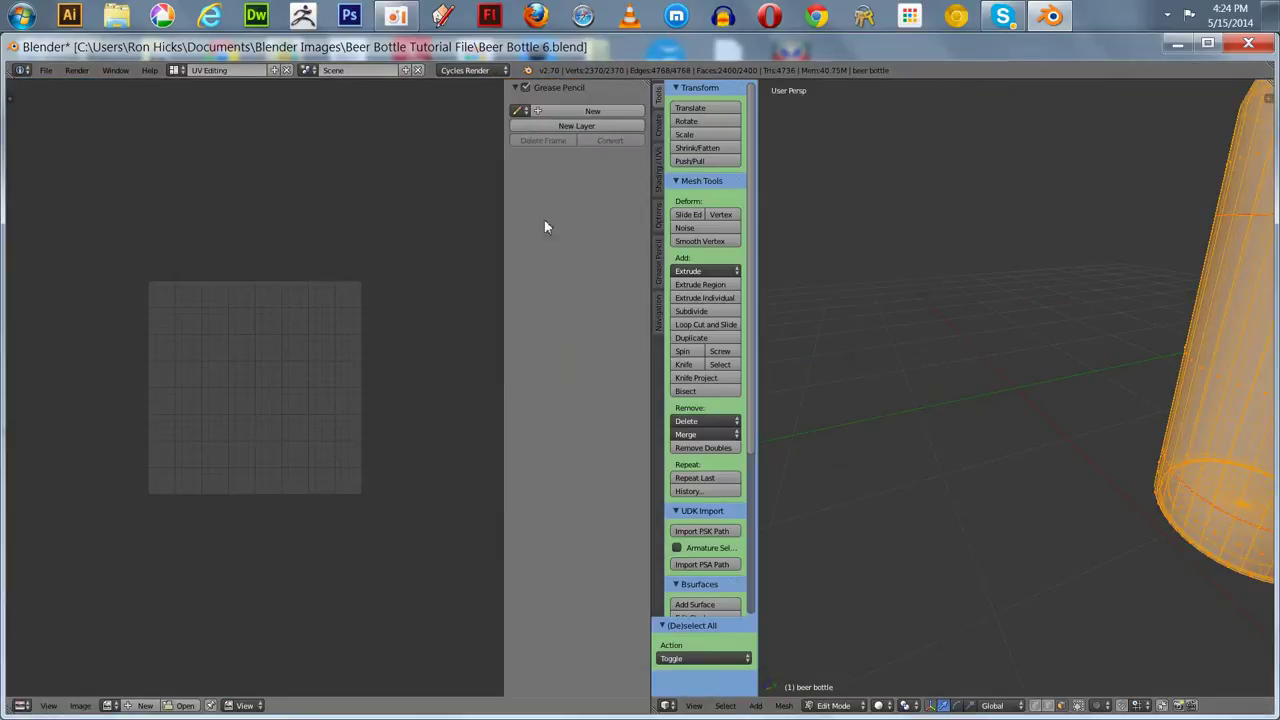
scroll(882, 310, "down", 5)
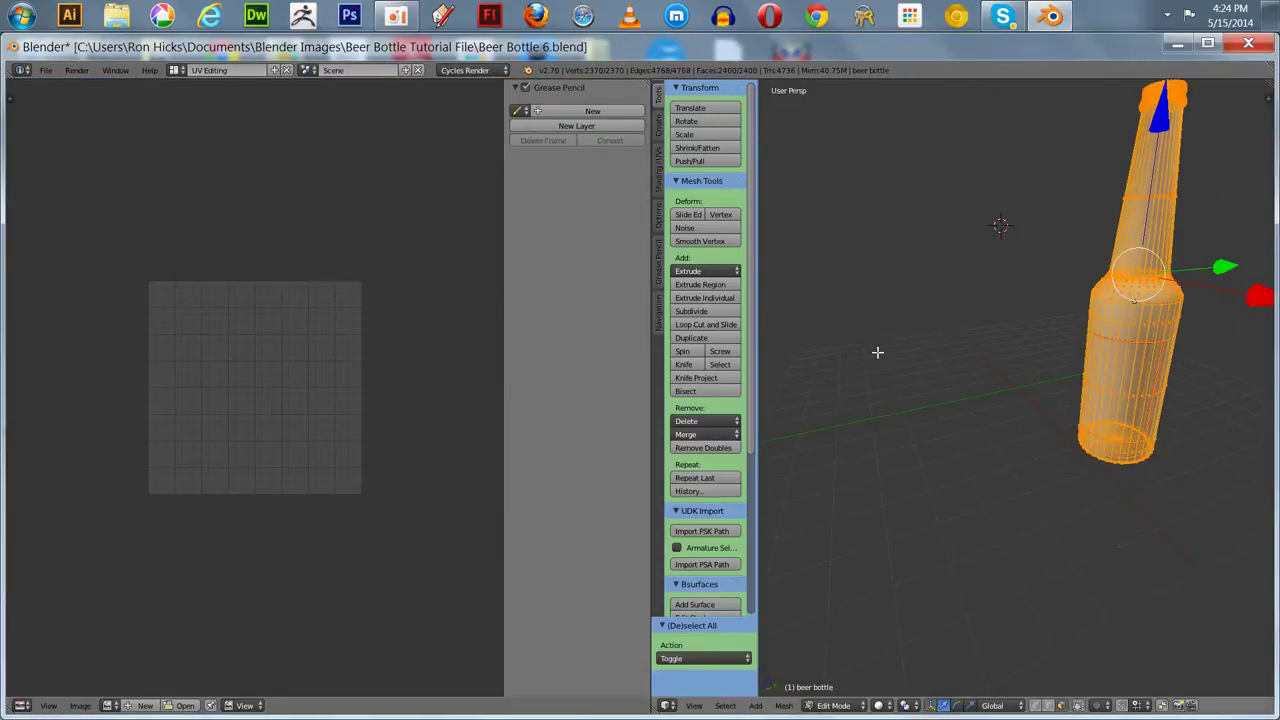
key("u")
left_click(877, 352)
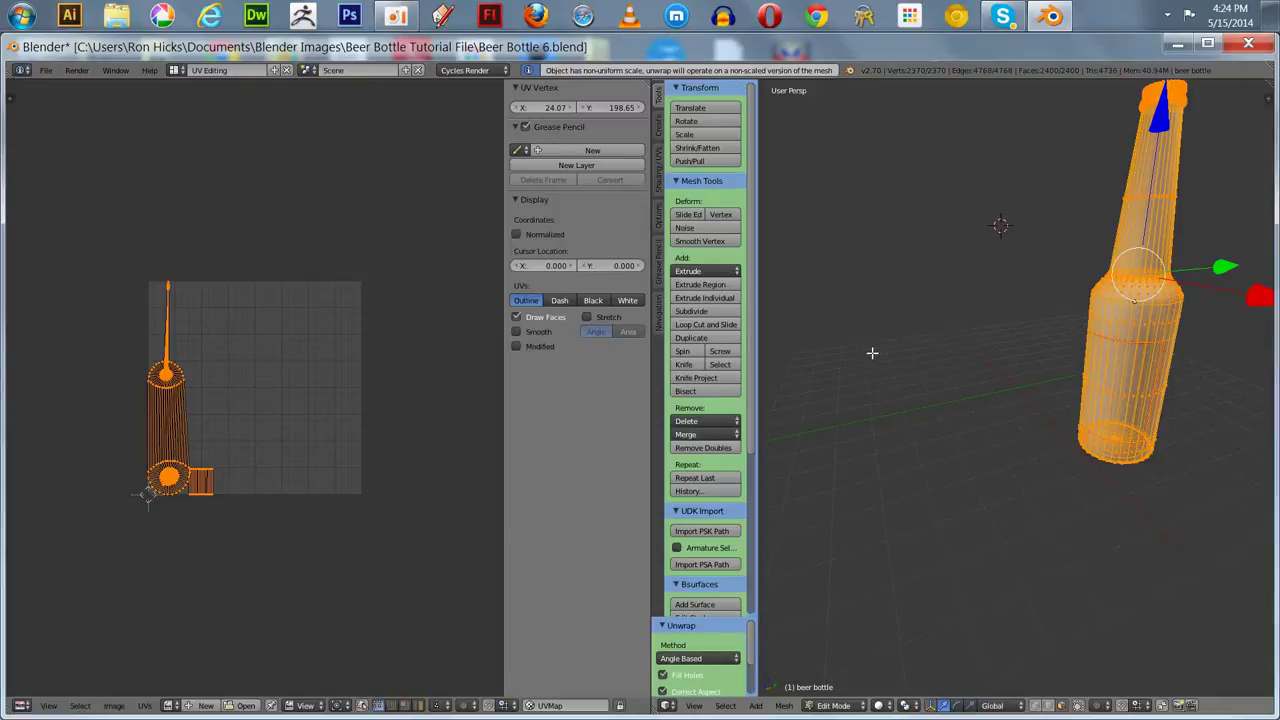
Select only the small rectangular label island in the UV map and move it by about 0.392 in X and 0.400 in Y
scroll(277, 408, "up", 3)
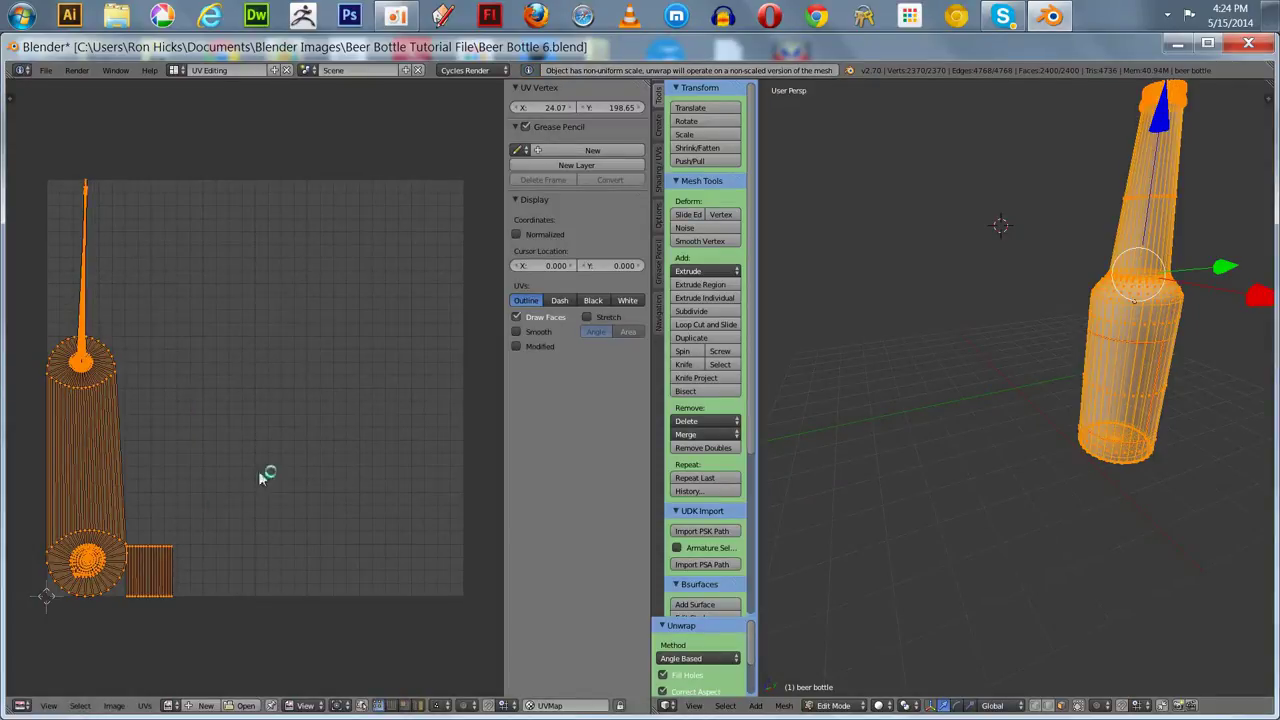
middle_click_drag(250, 437, 291, 406)
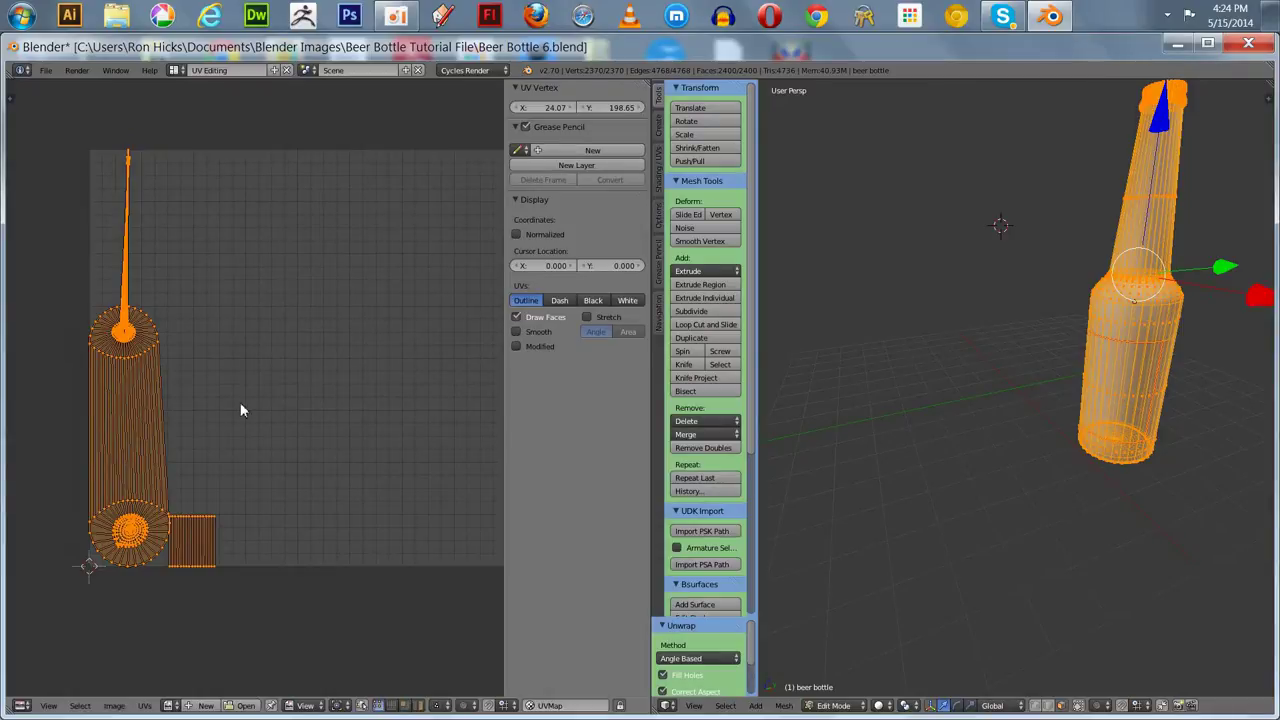
key("a")
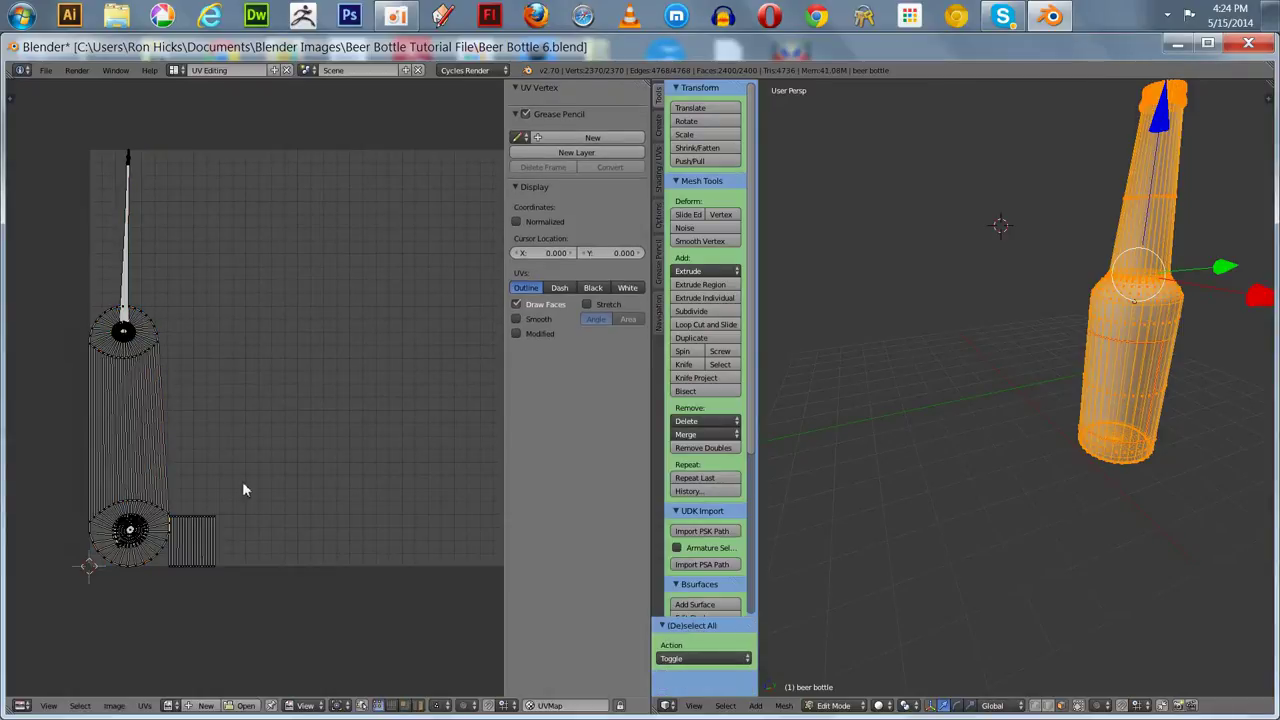
right_click(192, 547)
left_click(192, 547)
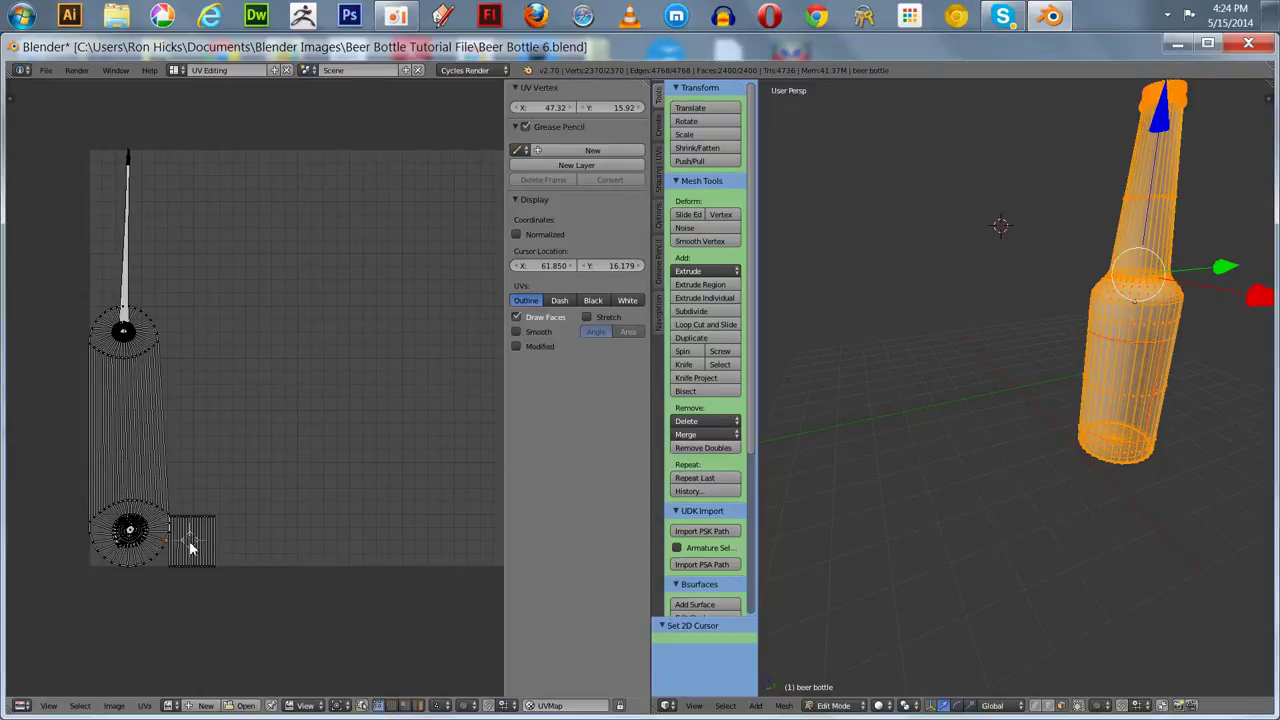
key("a")
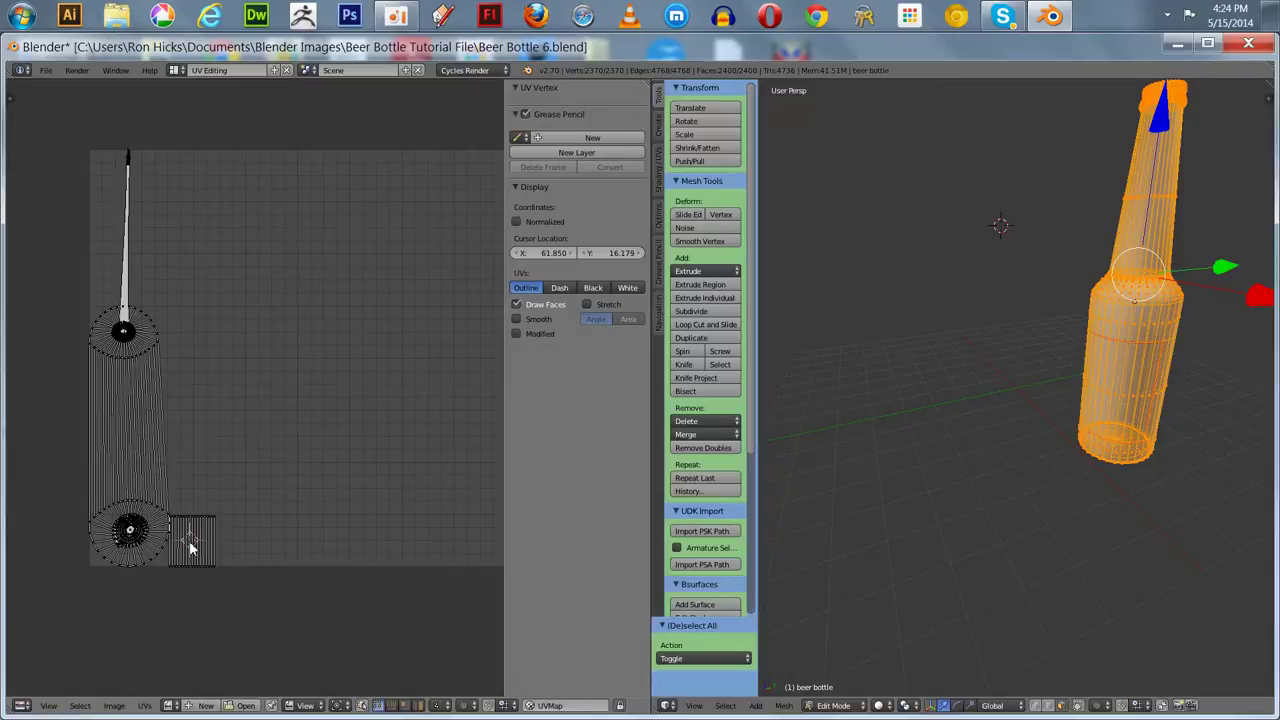
right_click(190, 543)
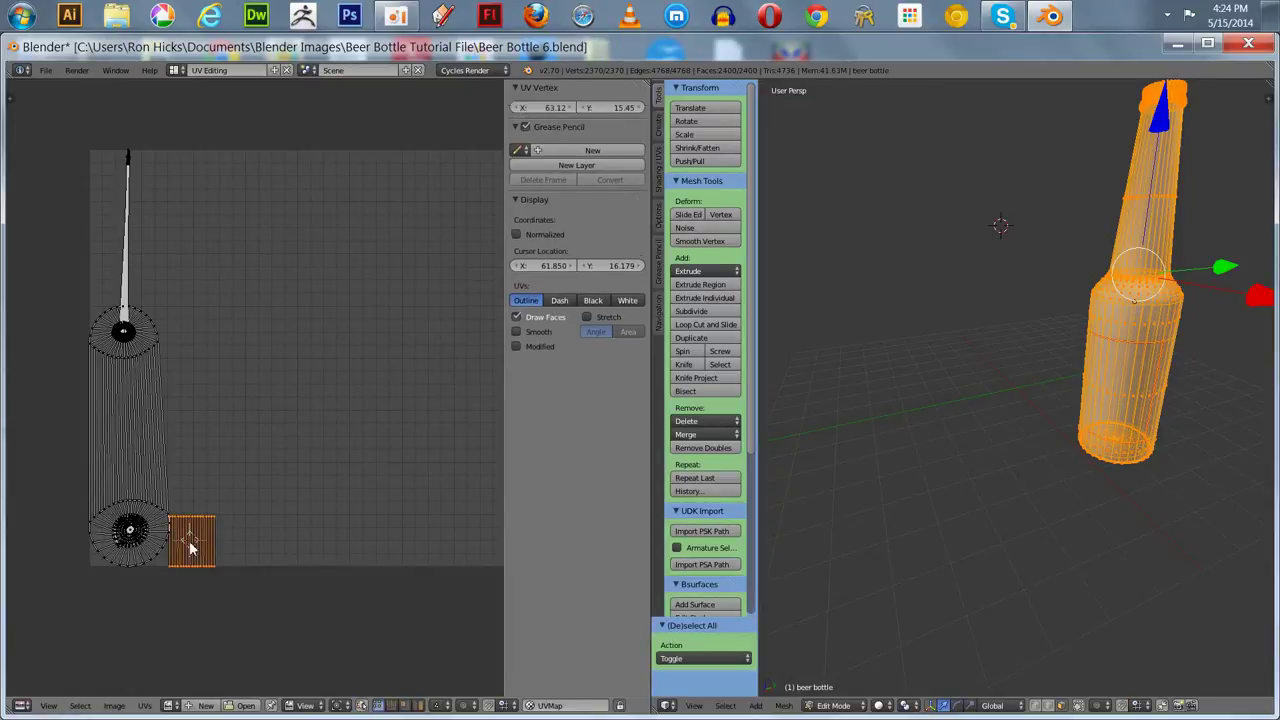
key("g")
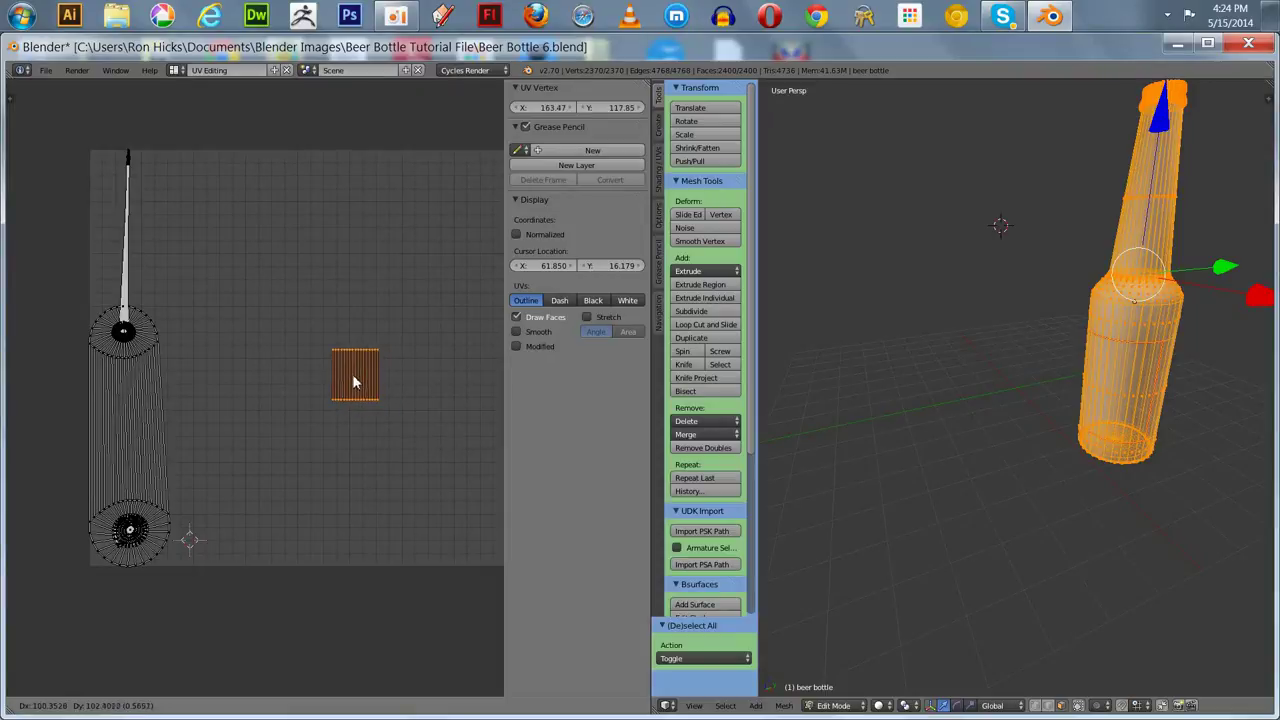
left_click(354, 378)
Scale the label island up by about 5.56
scroll(354, 379, "down", 2)
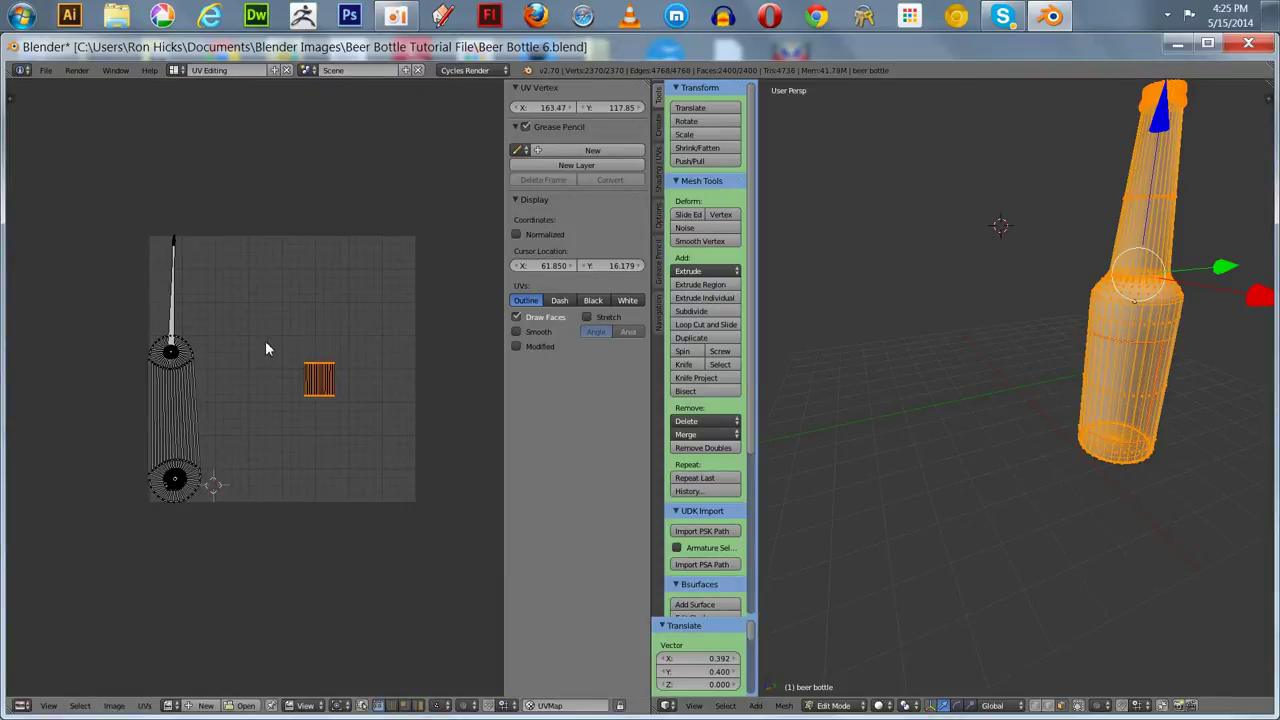
key("s")
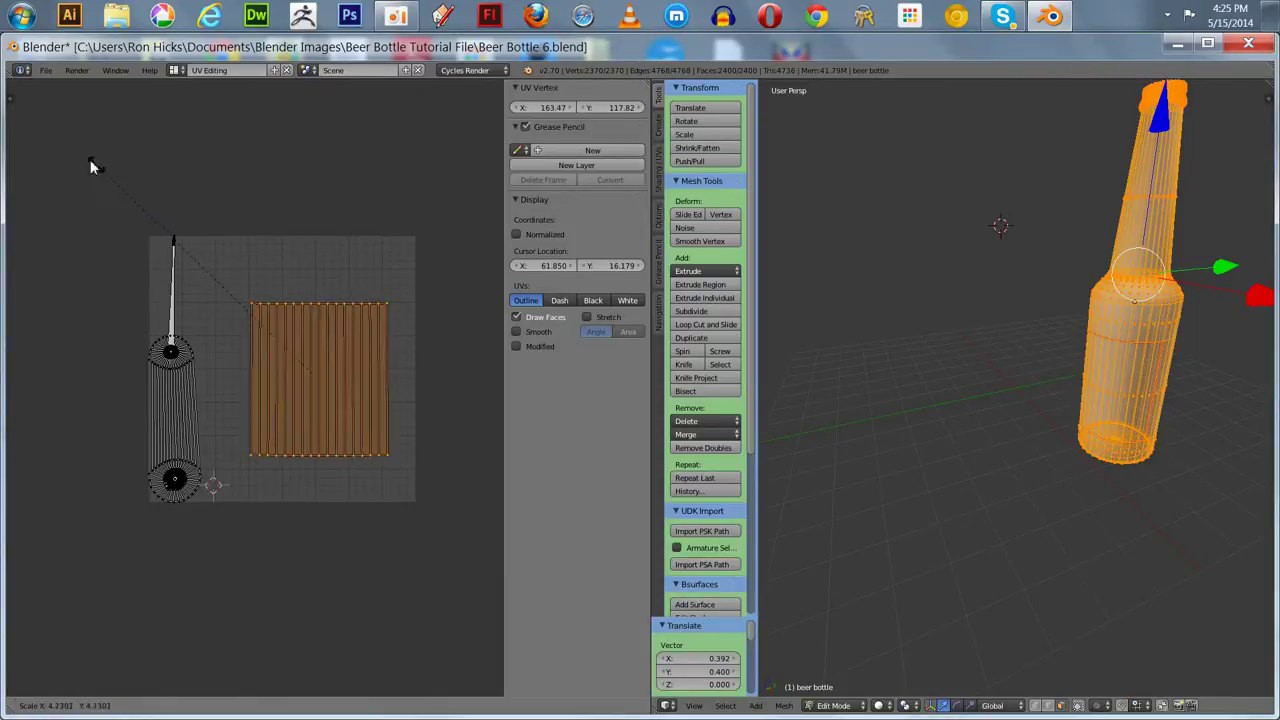
left_click(51, 127)
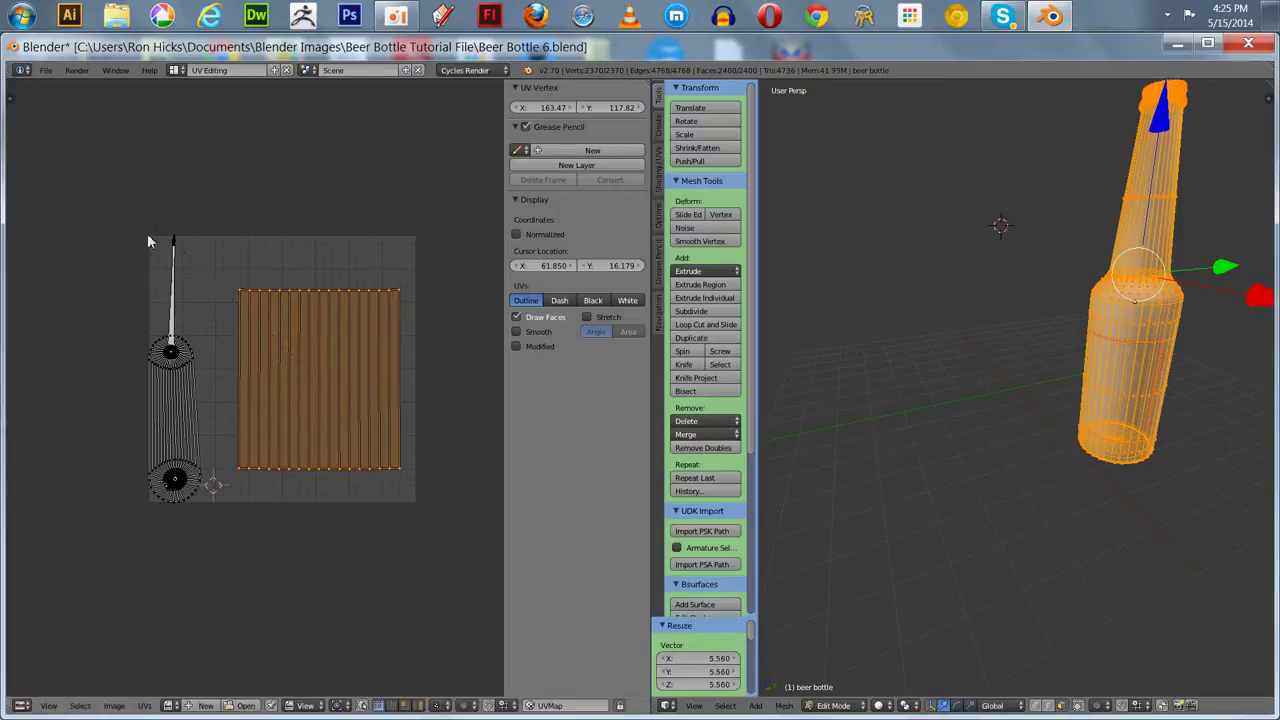
Shift the label island by about -0.052 in X and 0.043 in Y, scale it by about 1.188 and deselect it
left_click(316, 378)
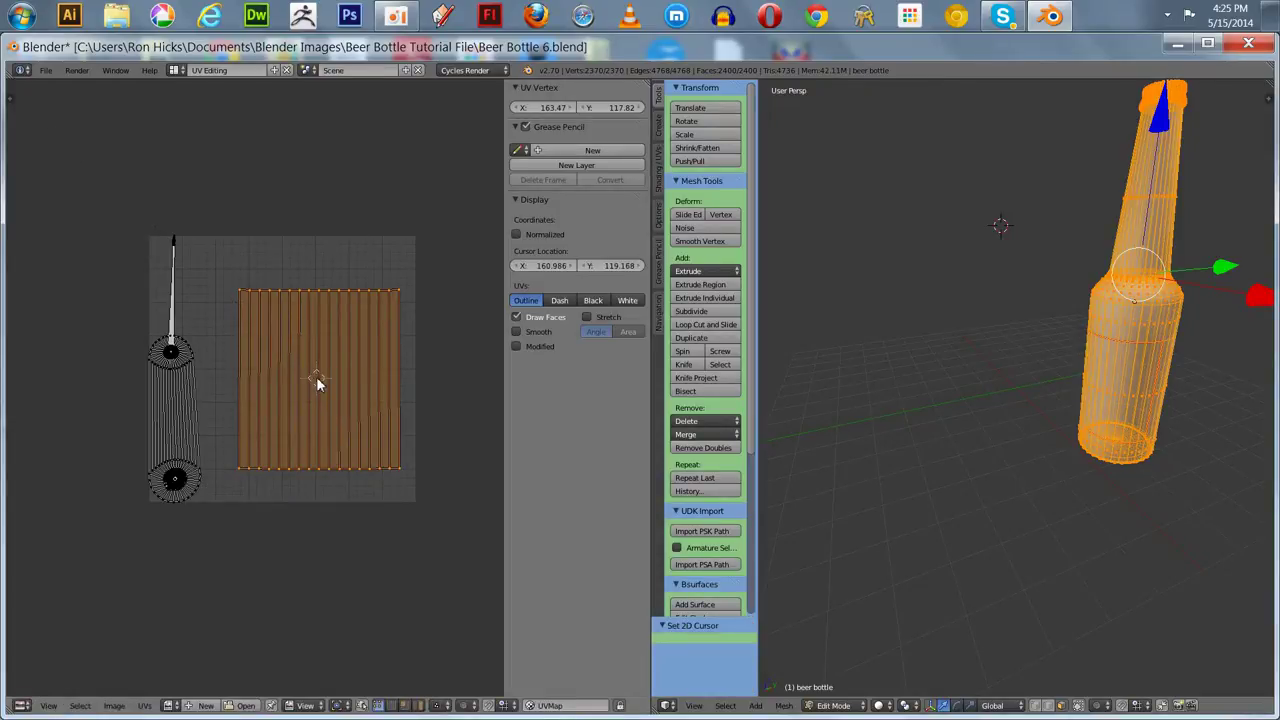
key("g")
left_click(302, 365)
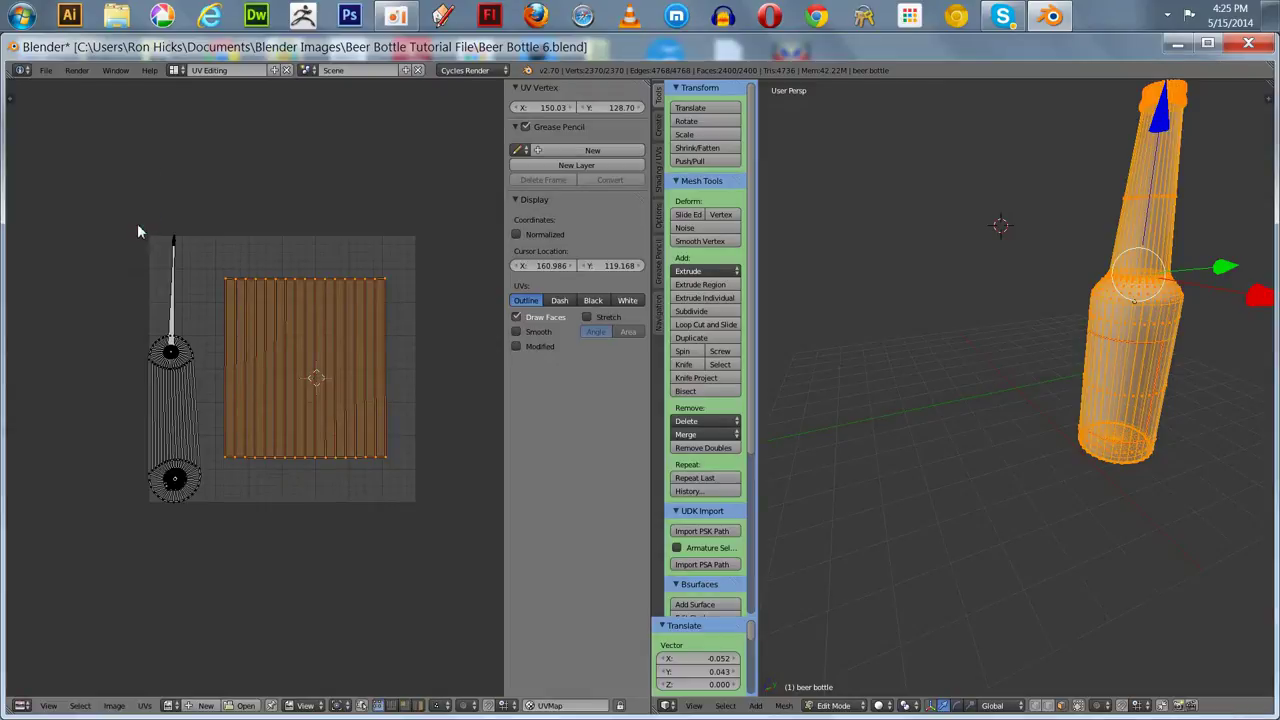
key("s")
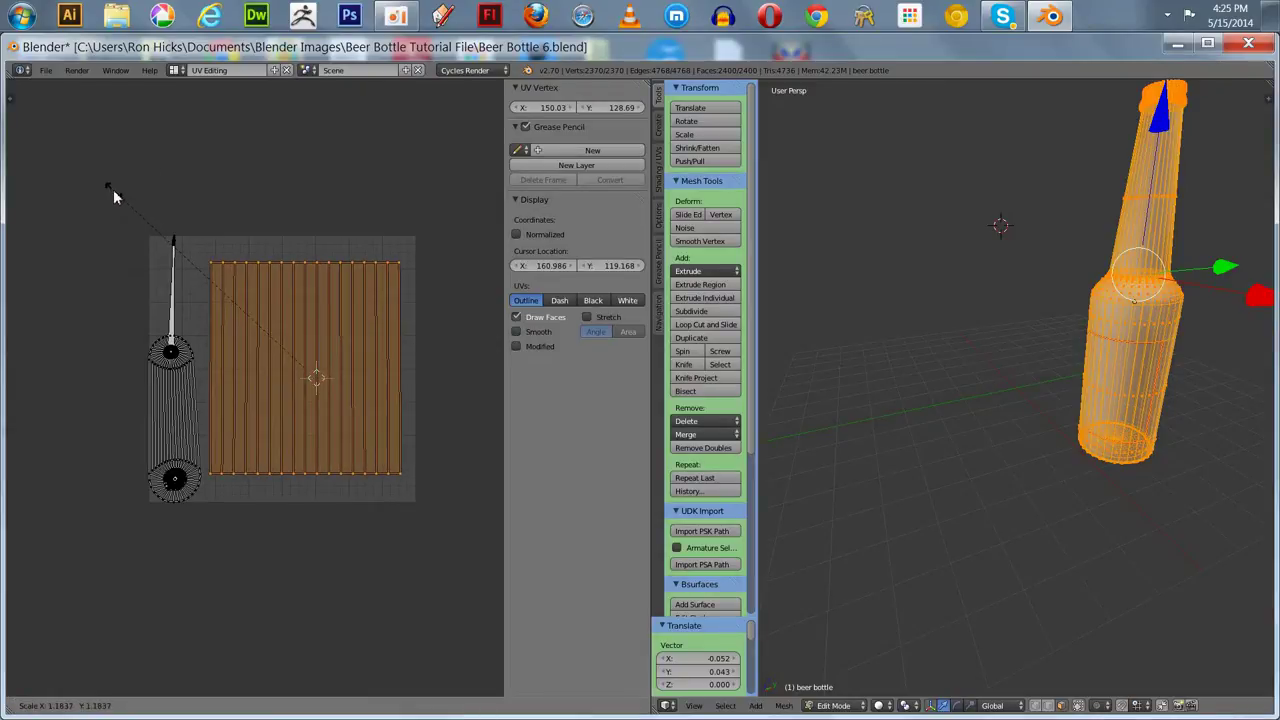
left_click(112, 188)
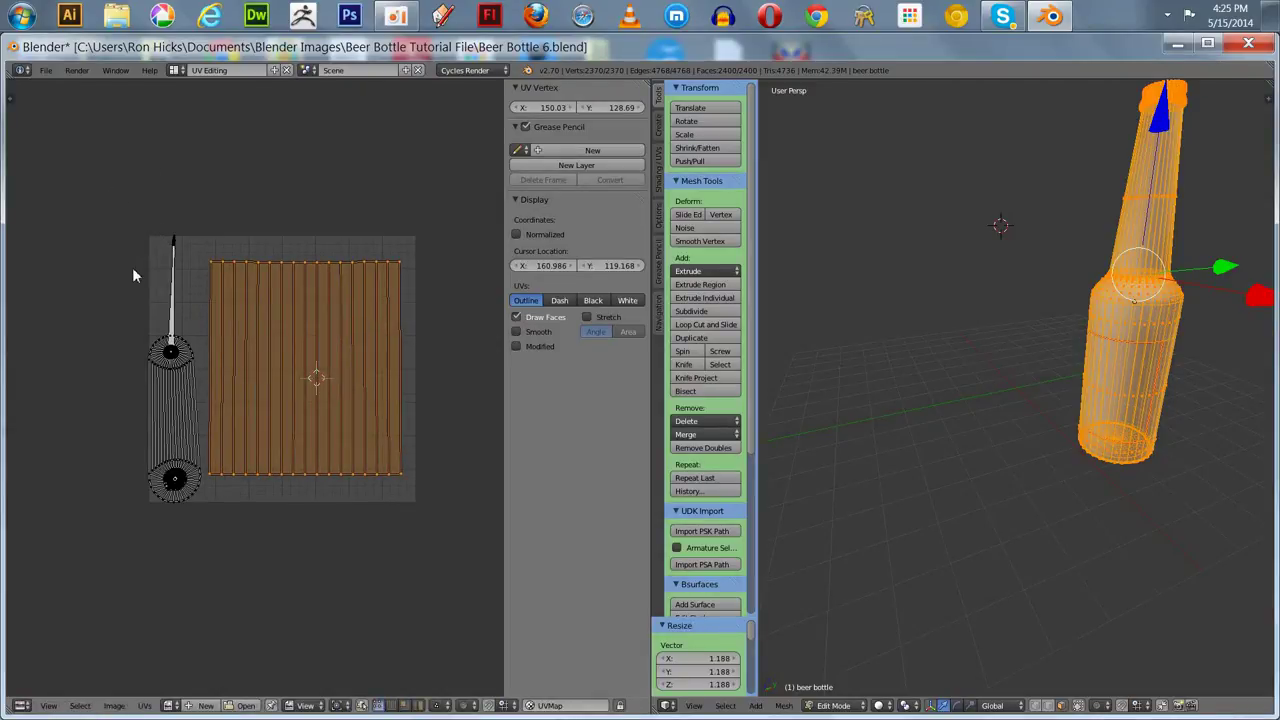
key("a")
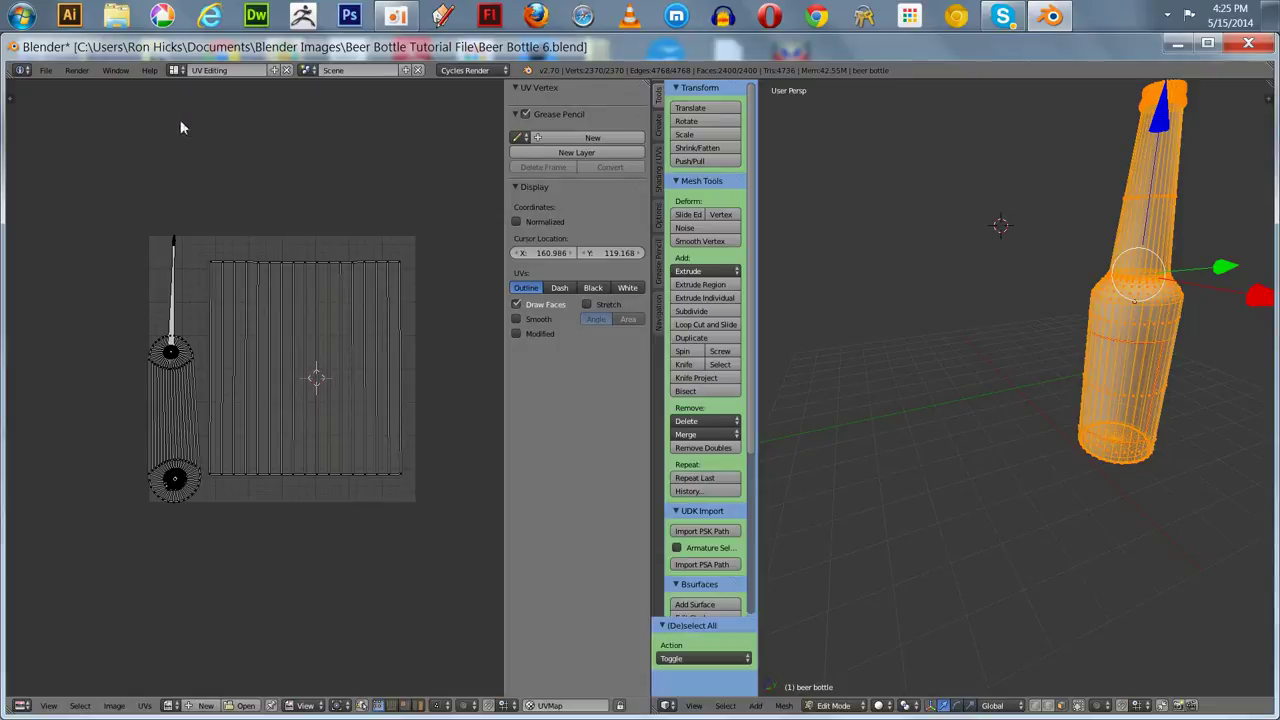
Export the UV layout as the PNG image Beer Bottle 6 UVS.png in the Beer Bottle Tutorial File folder
left_click(144, 705)
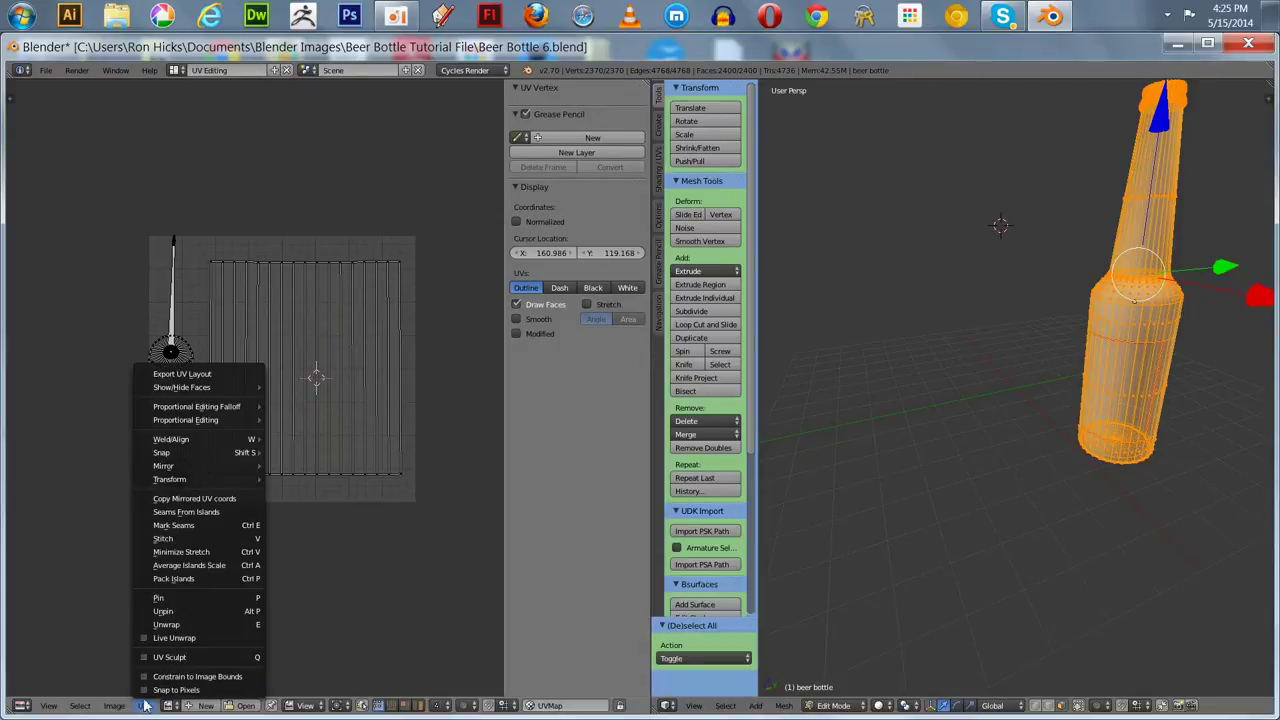
left_click(152, 374)
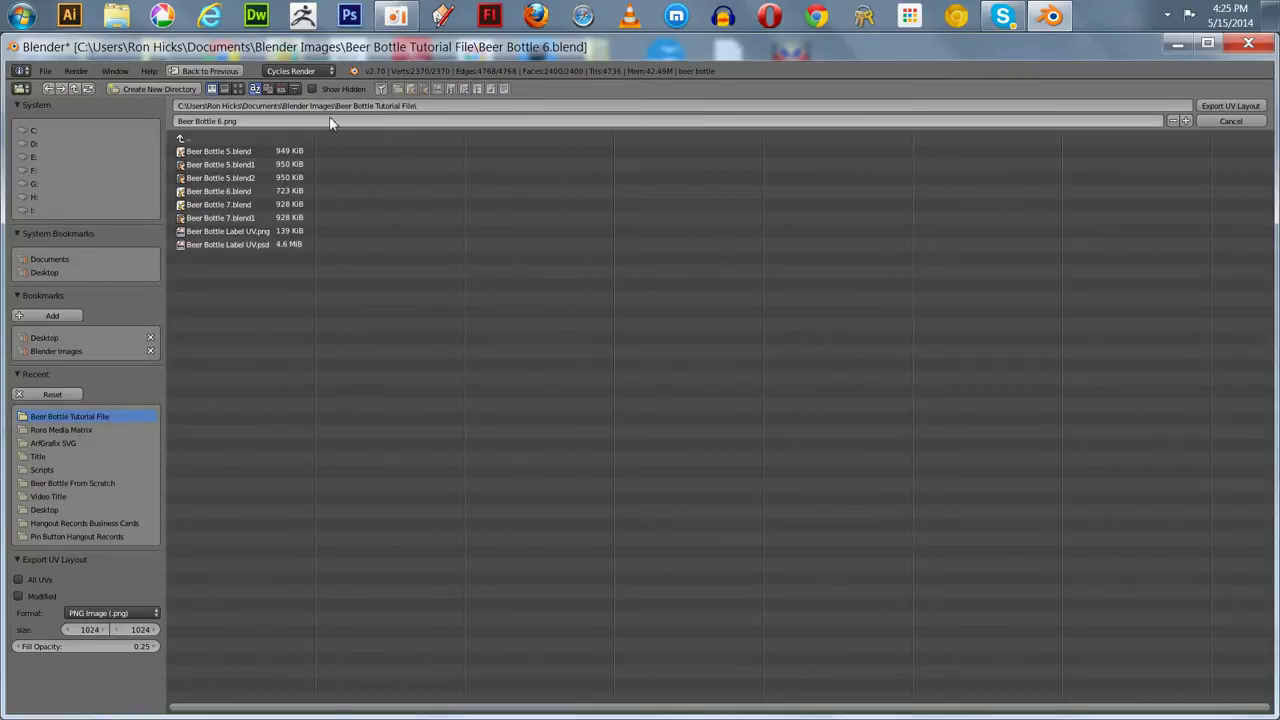
left_click(424, 120)
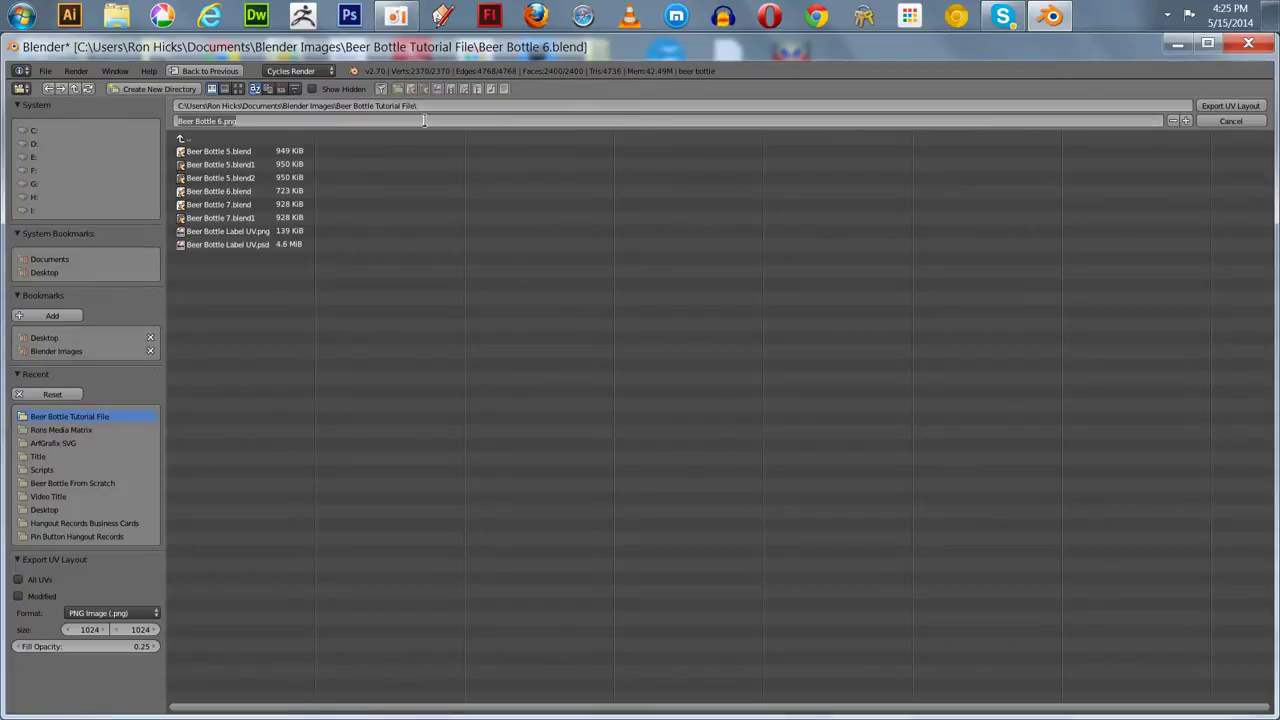
type("Beer Bottle 6 UVS")
left_click(1215, 109)
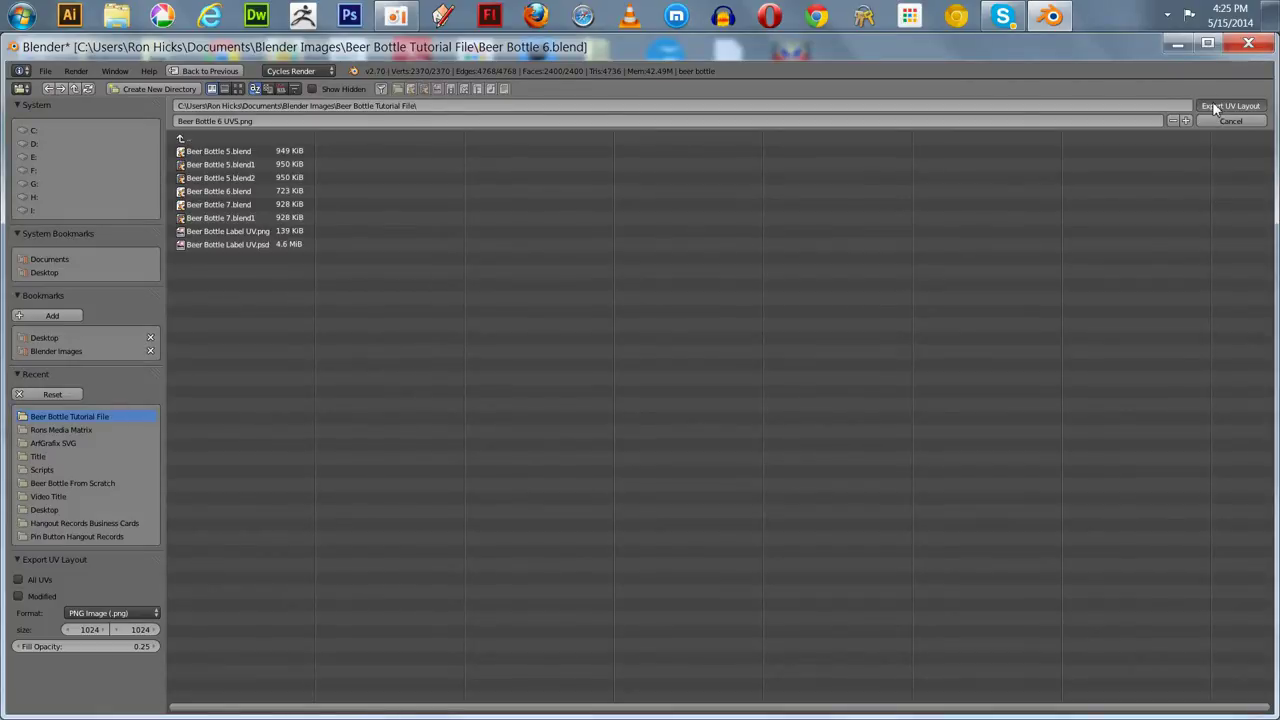
Complete the UV layout export and switch the workspace to the Default screen layout
left_click(1215, 107)
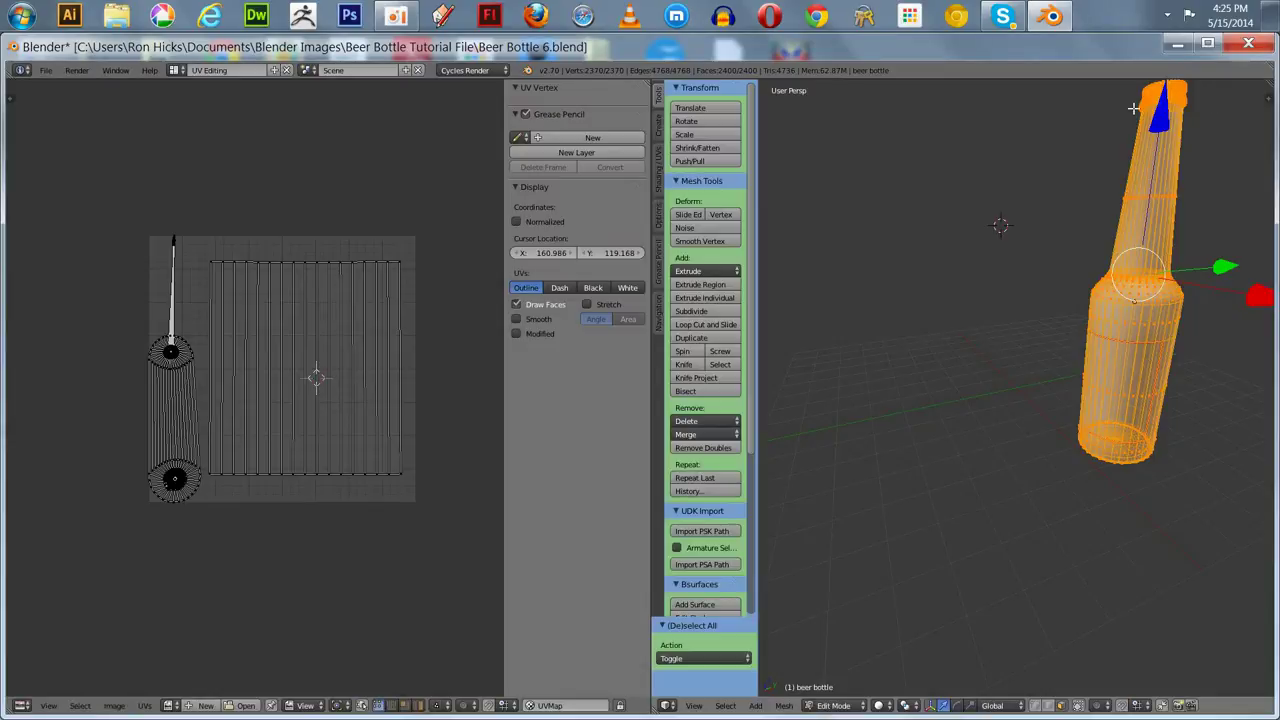
left_click(175, 70)
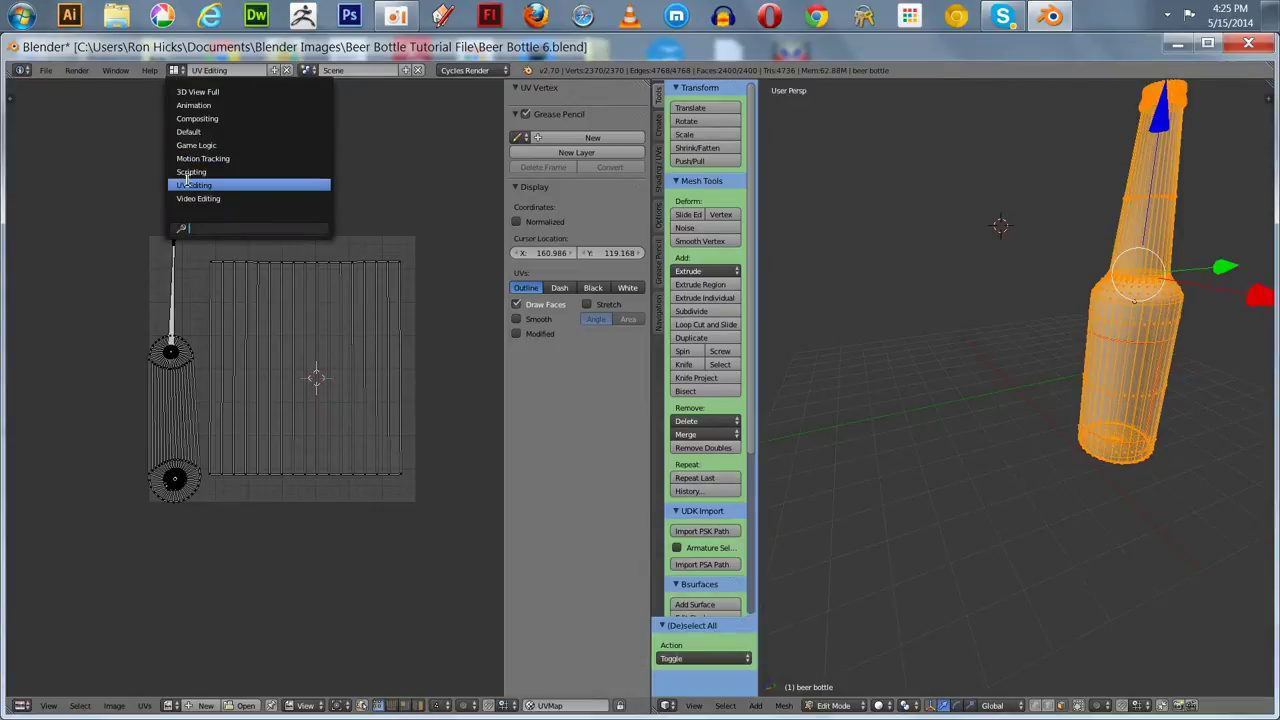
left_click(187, 119)
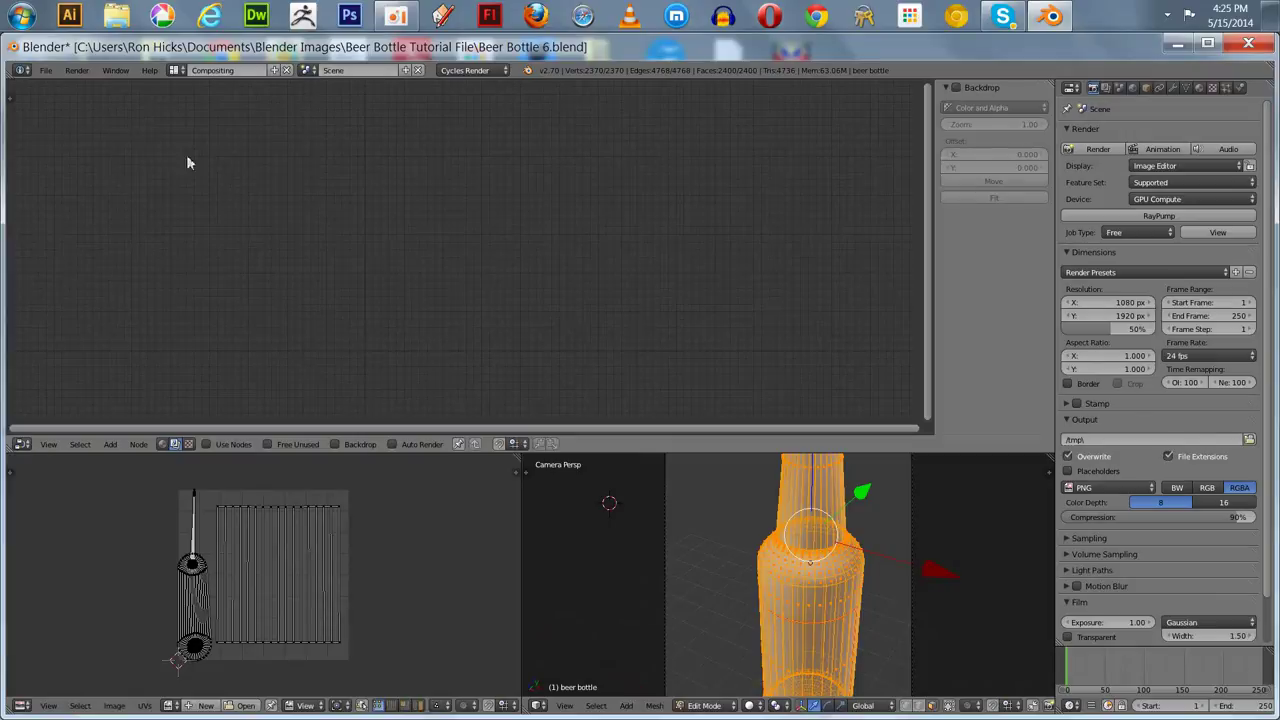
left_click(175, 70)
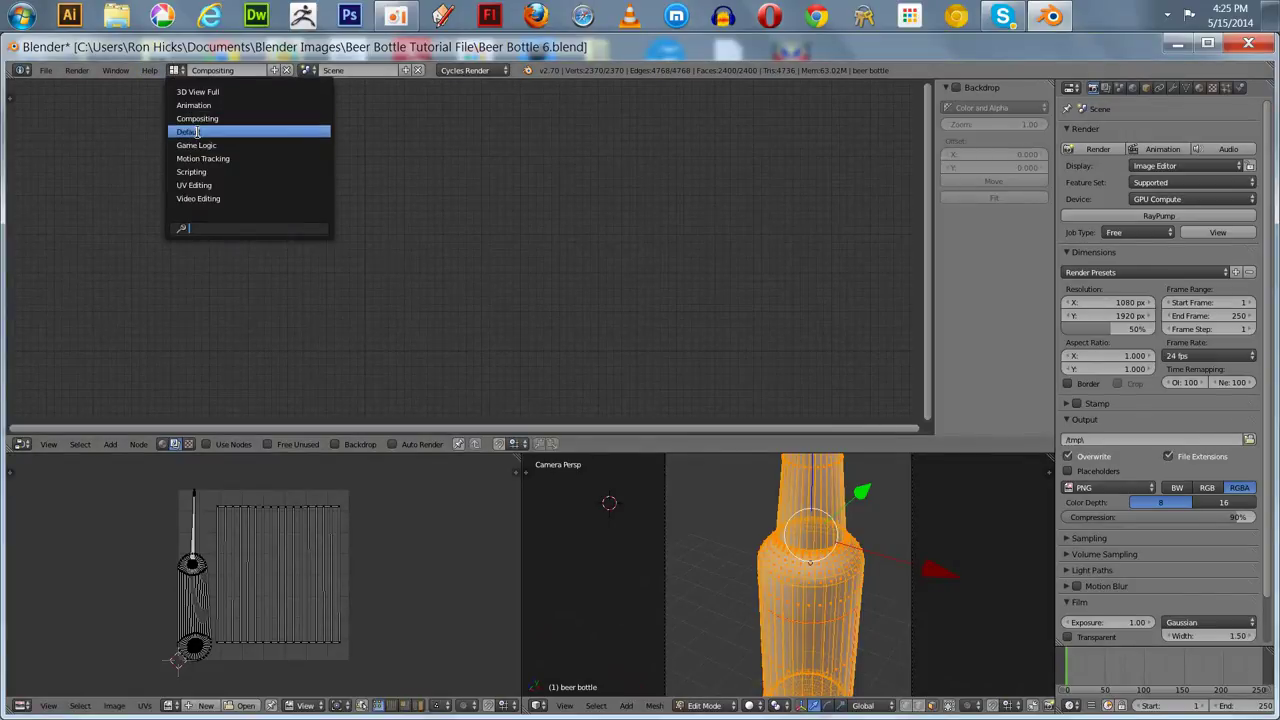
left_click(188, 131)
Clear the mesh selection and select only the seam-bounded label faces on the bottle from the front orthographic view
key("KP_5")
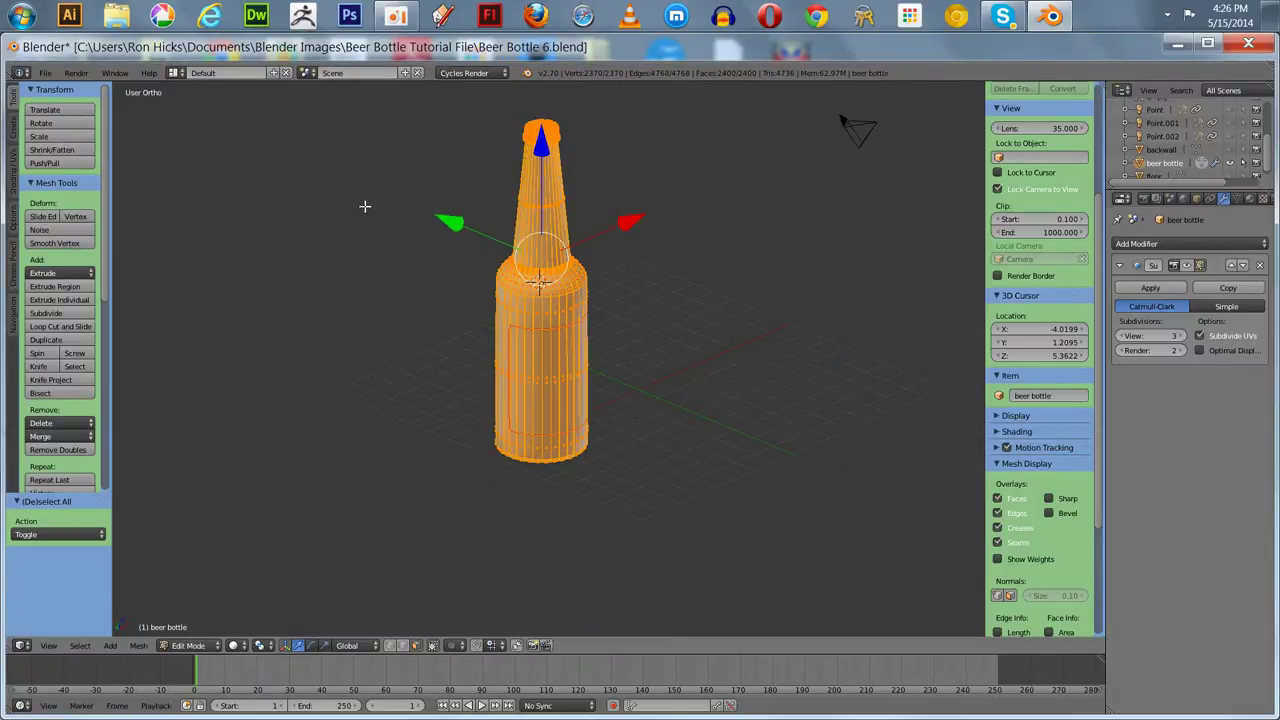
key("a")
scroll(368, 250, "up", 3)
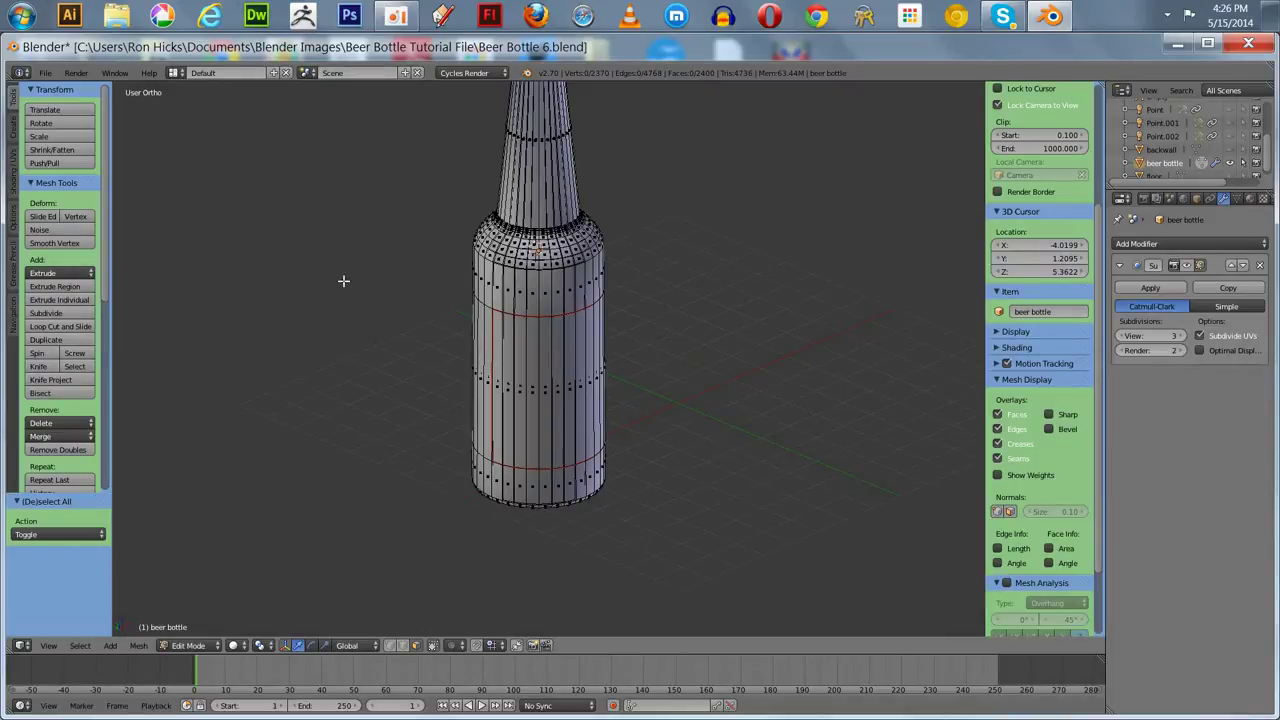
key("KP_1")
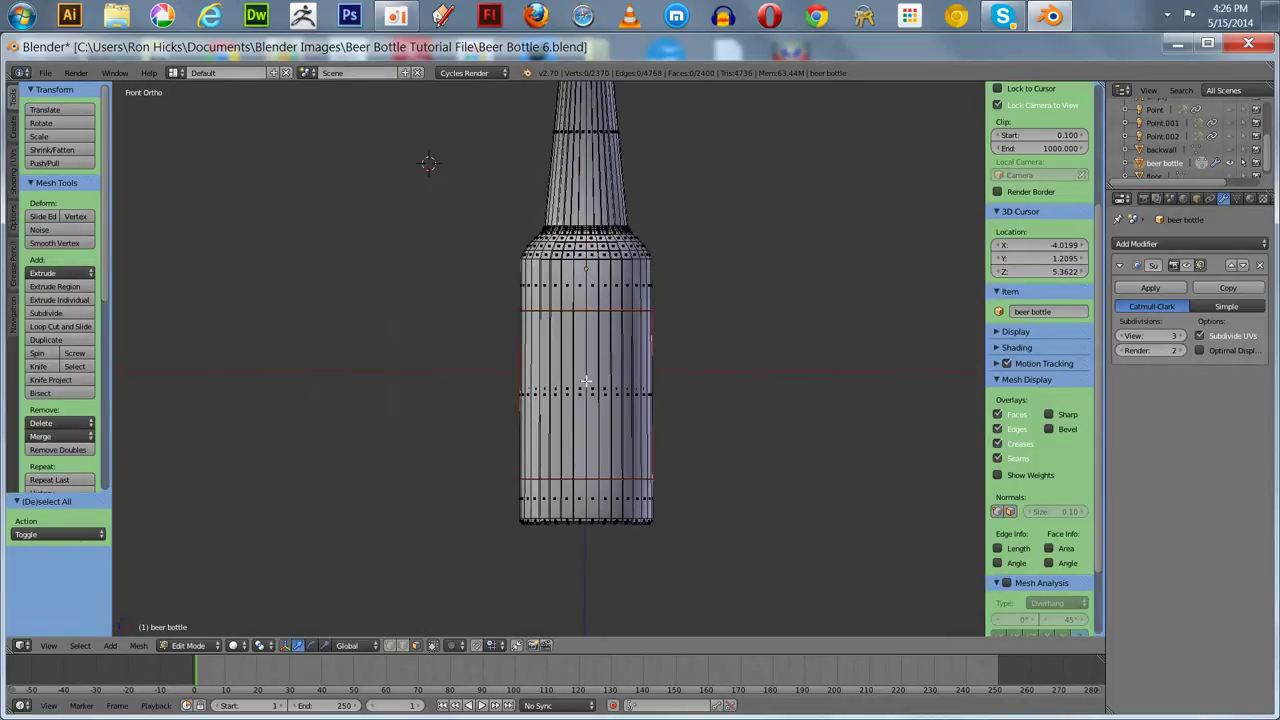
key("l")
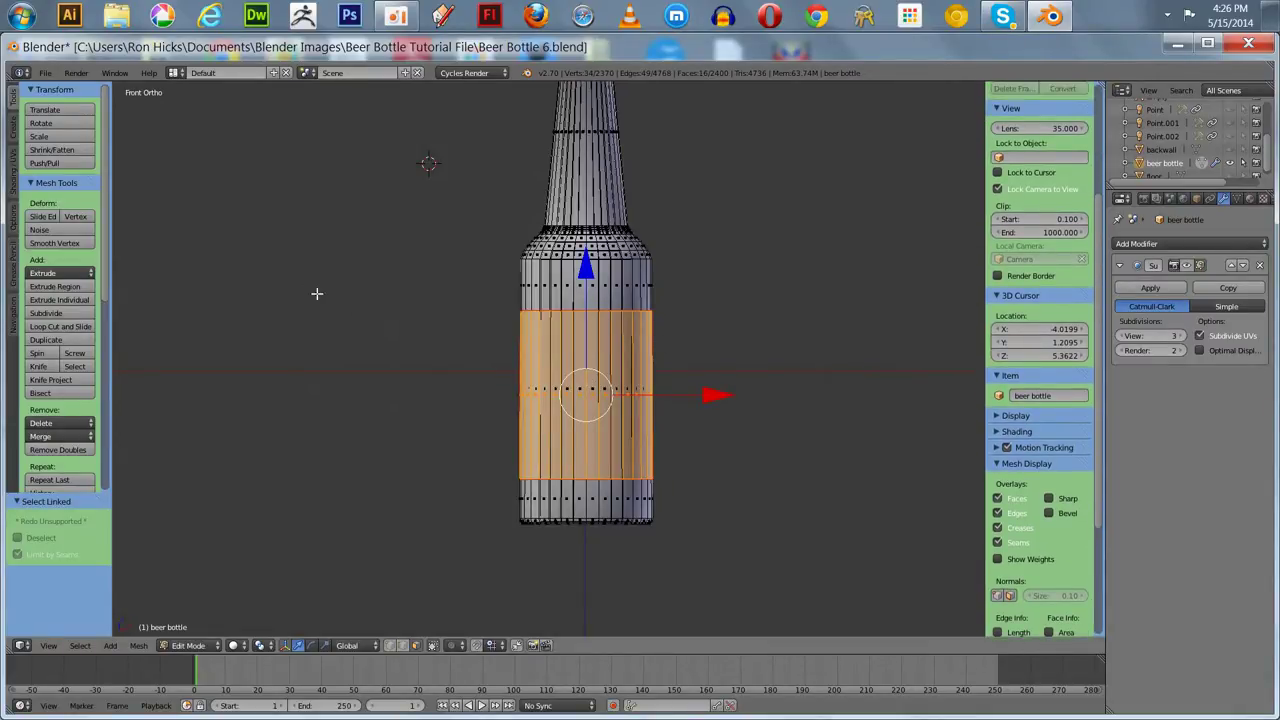
Add a vertex group to the beer bottle mesh and name it label
middle_click_drag(316, 297, 289, 340)
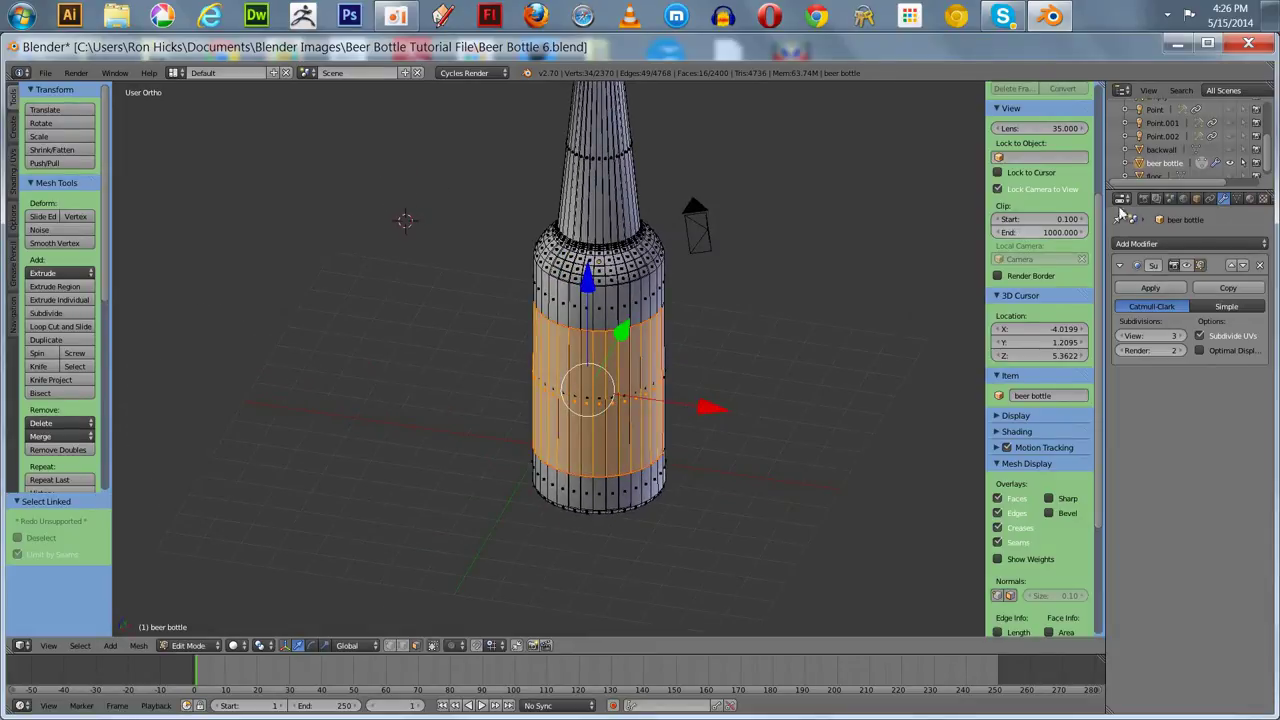
left_click(1238, 199)
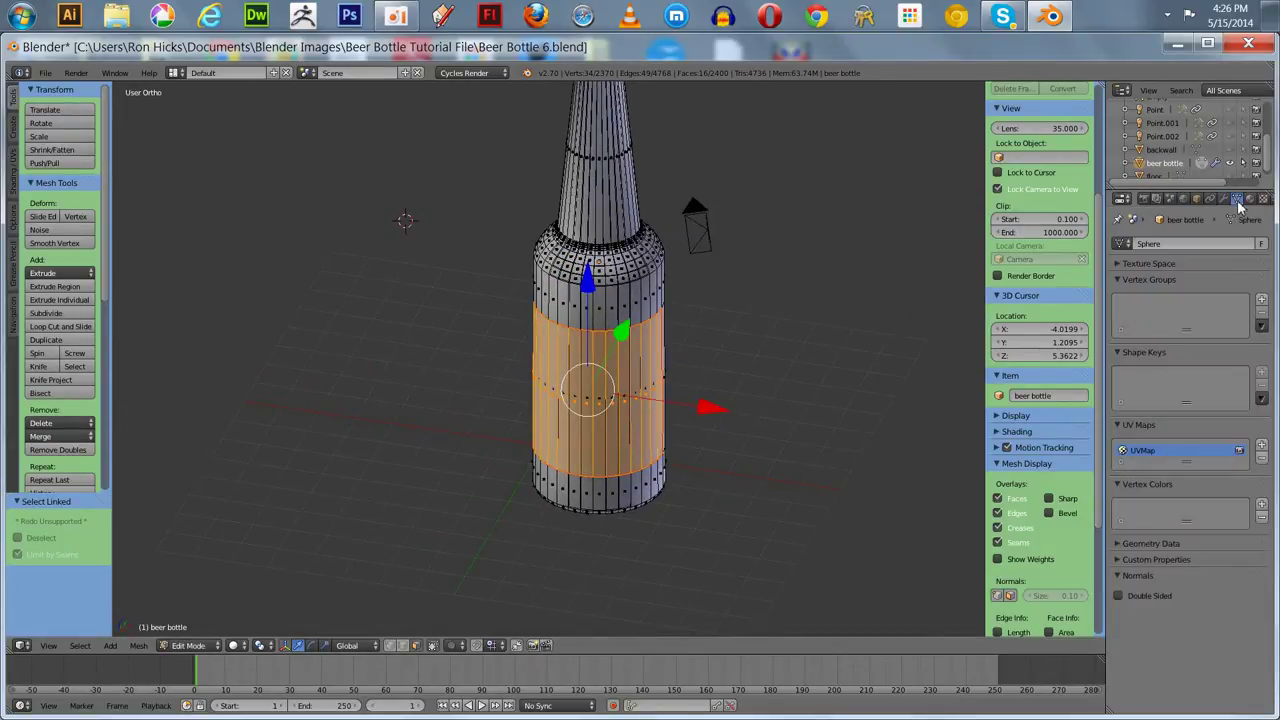
left_click(1261, 299)
double_click(1160, 309)
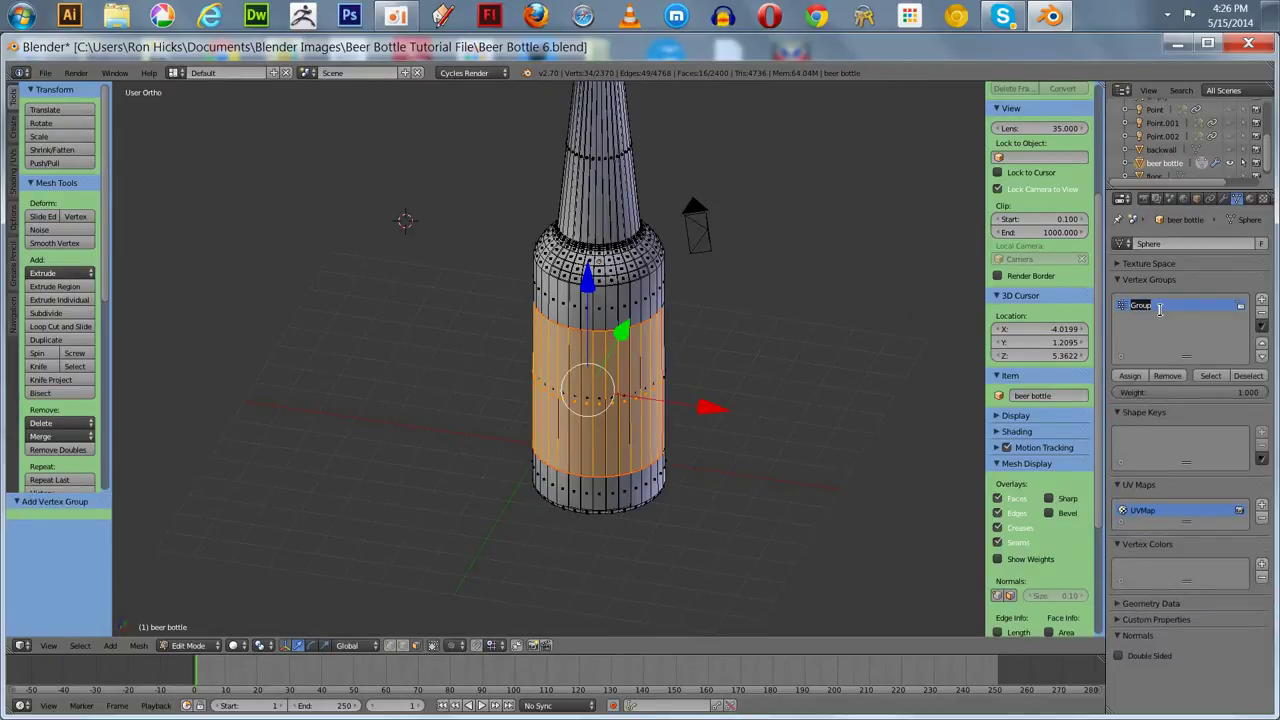
type("label")
key("Return")
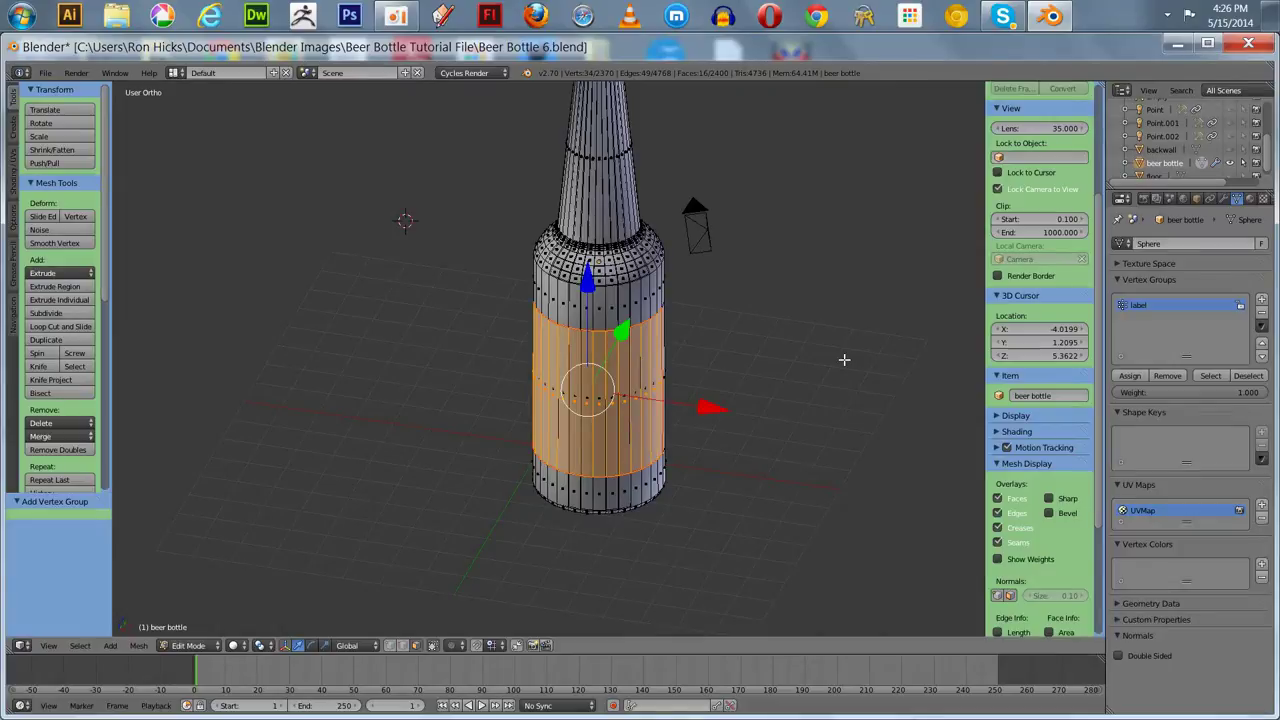
key("ctrl+i")
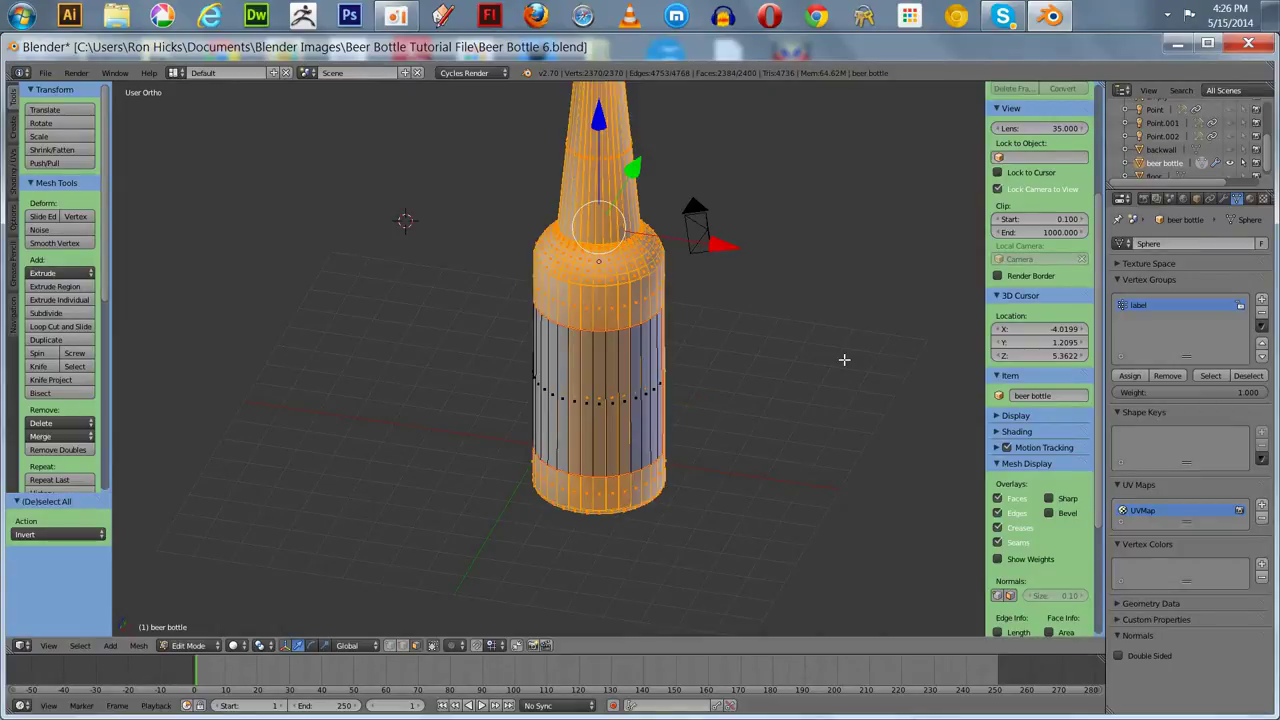
middle_click_drag(781, 342, 823, 376)
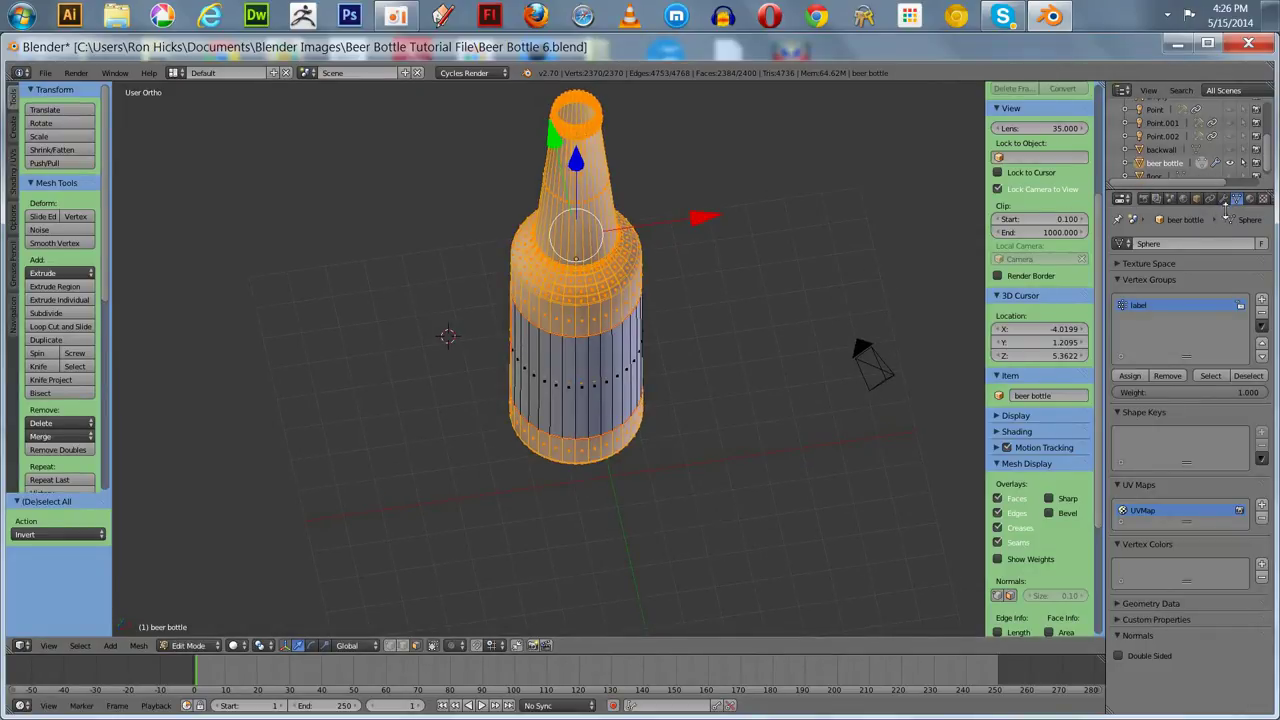
key("ctrl+z")
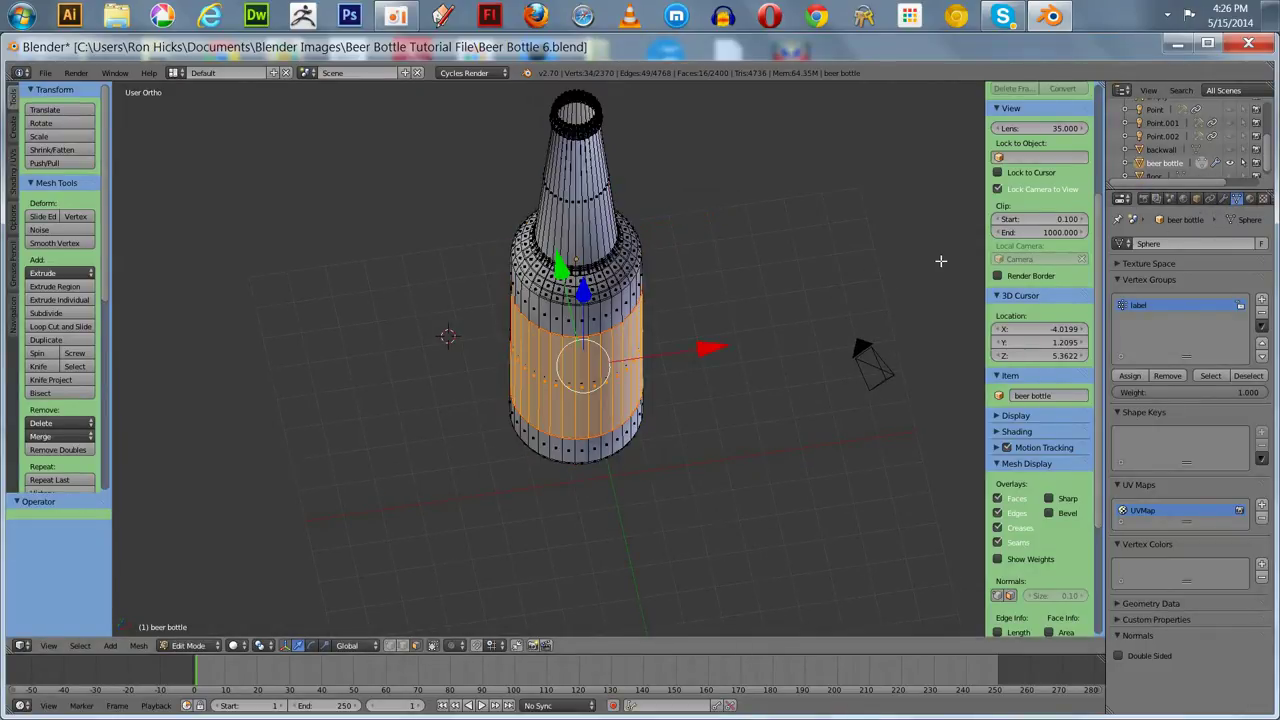
Add a second material slot with a new material named label and assign it to the selected label faces
left_click(1249, 198)
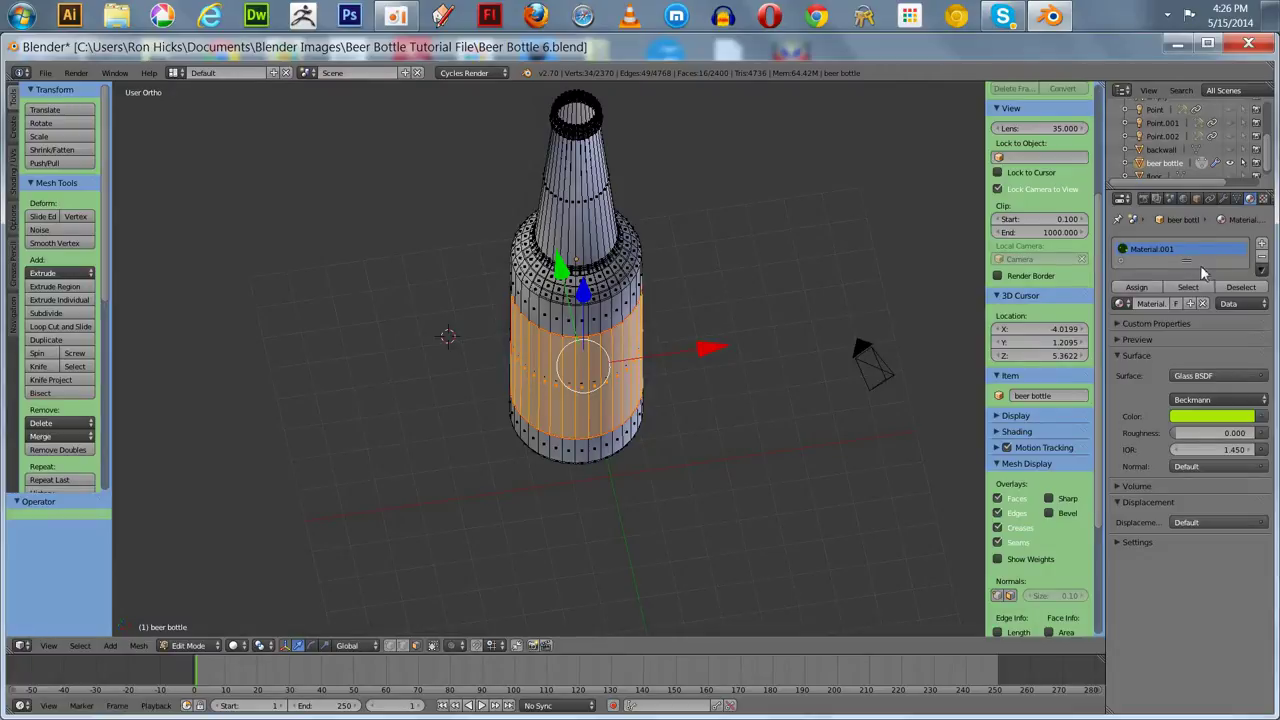
left_click(1262, 243)
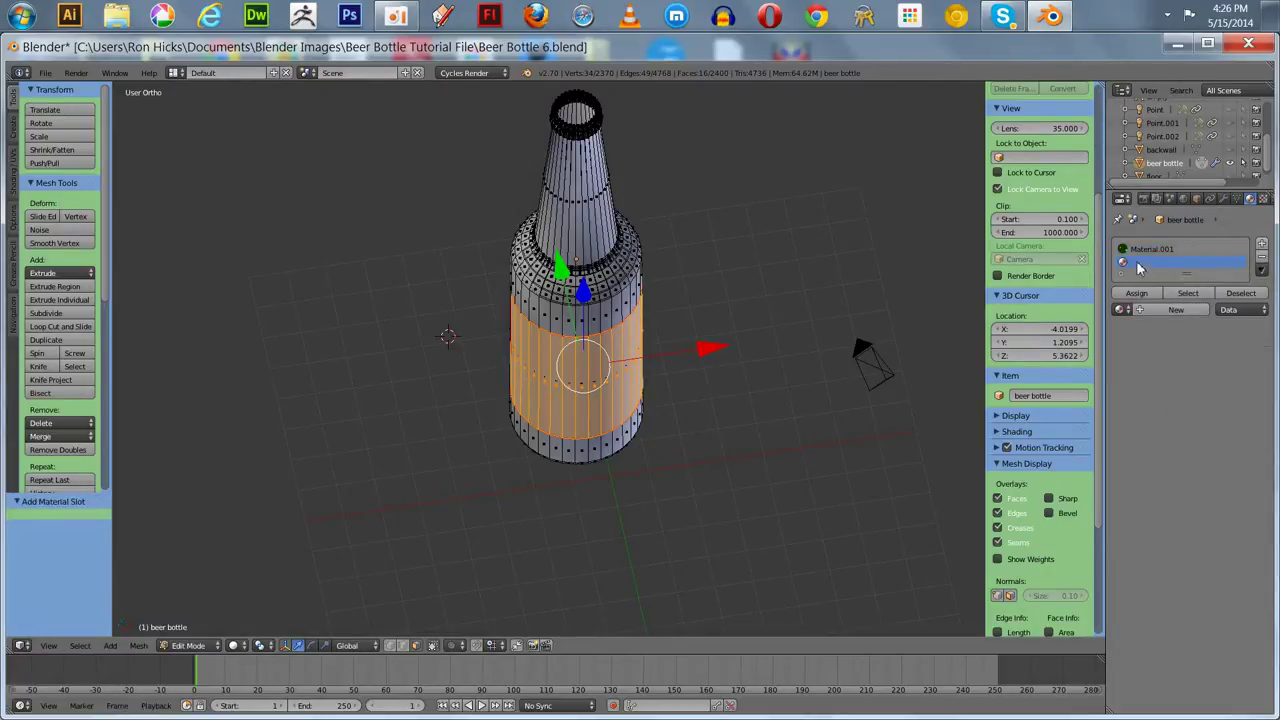
left_click(1160, 311)
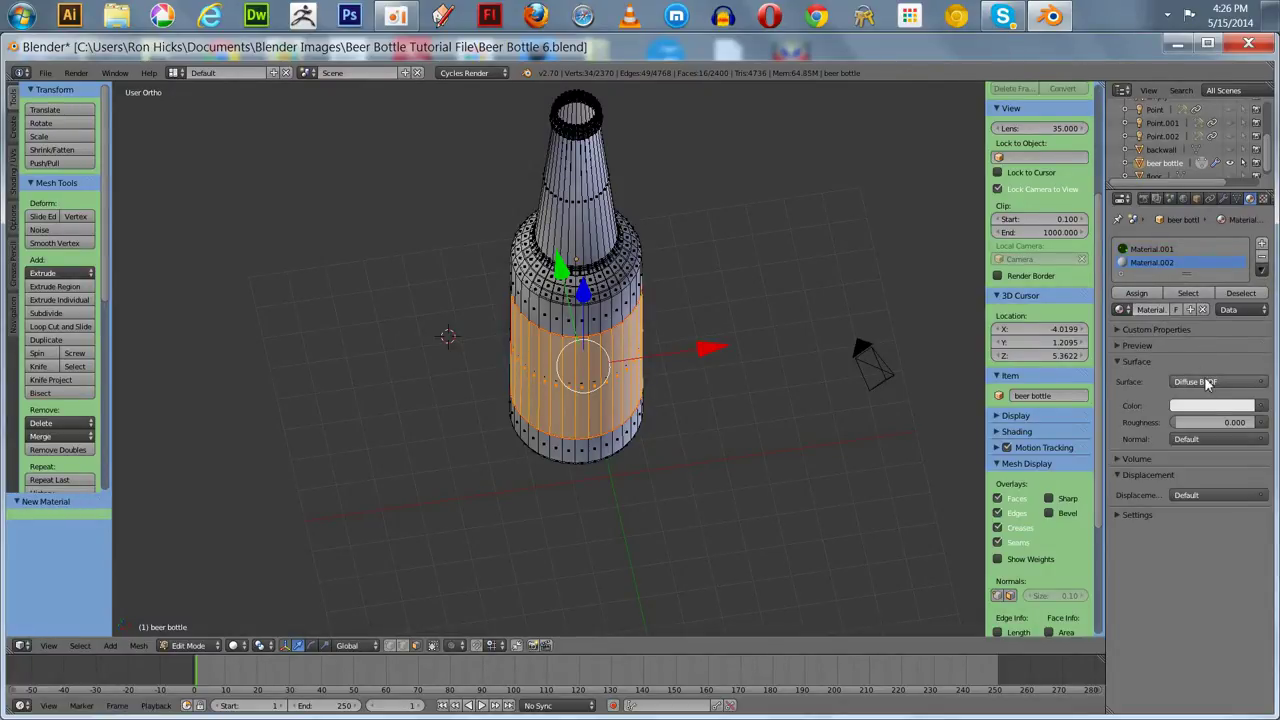
double_click(1153, 262)
key("BackSpace")
type("lable")
key("Return")
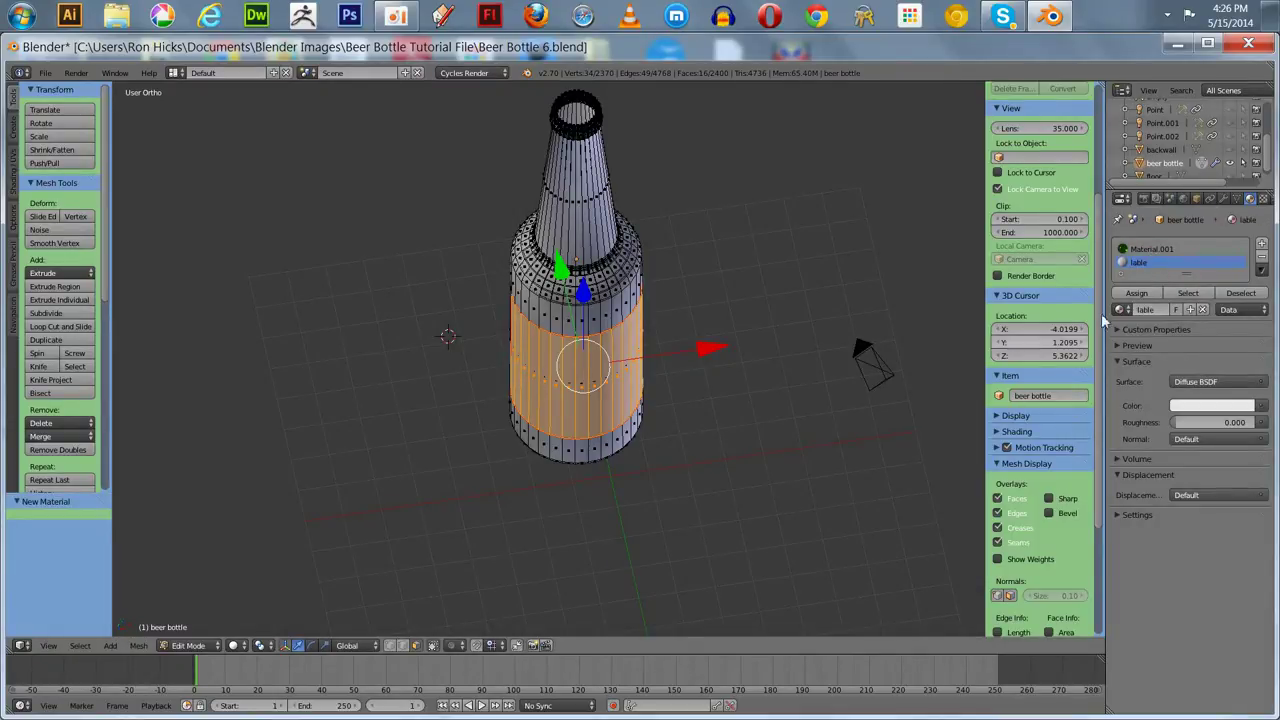
double_click(1140, 262)
key("BackSpace")
type("label")
key("Return")
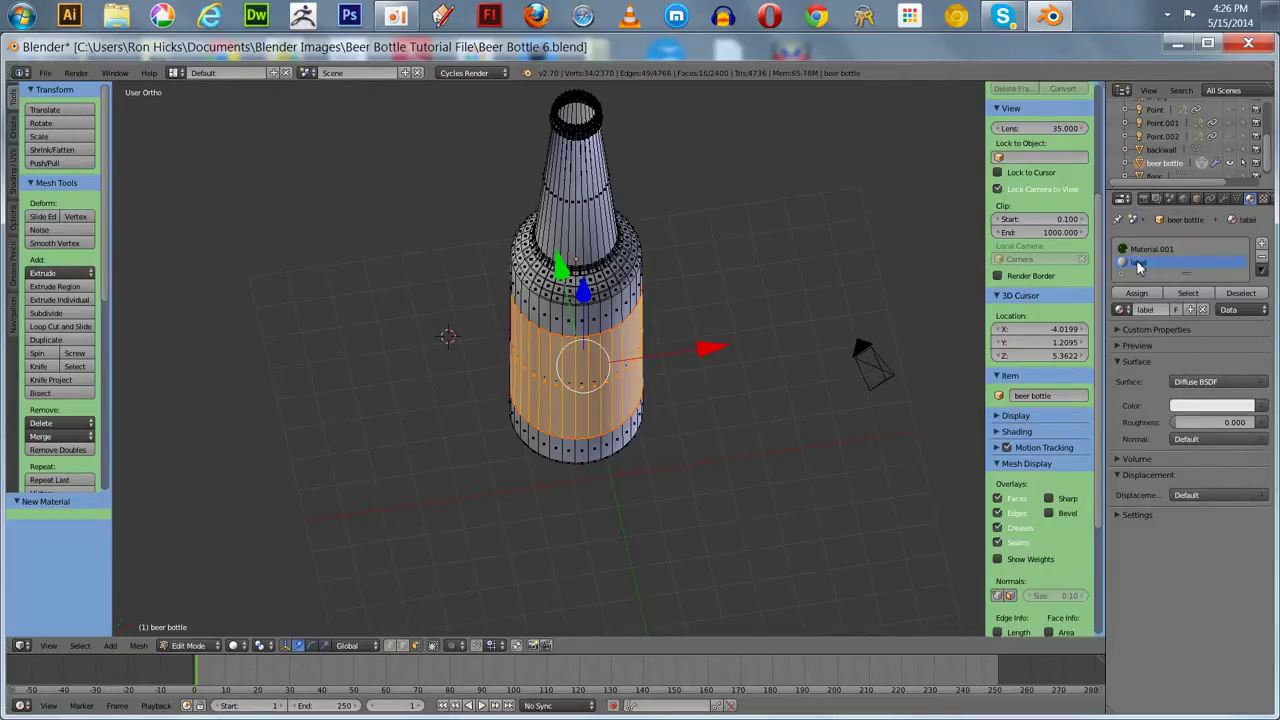
left_click(1136, 293)
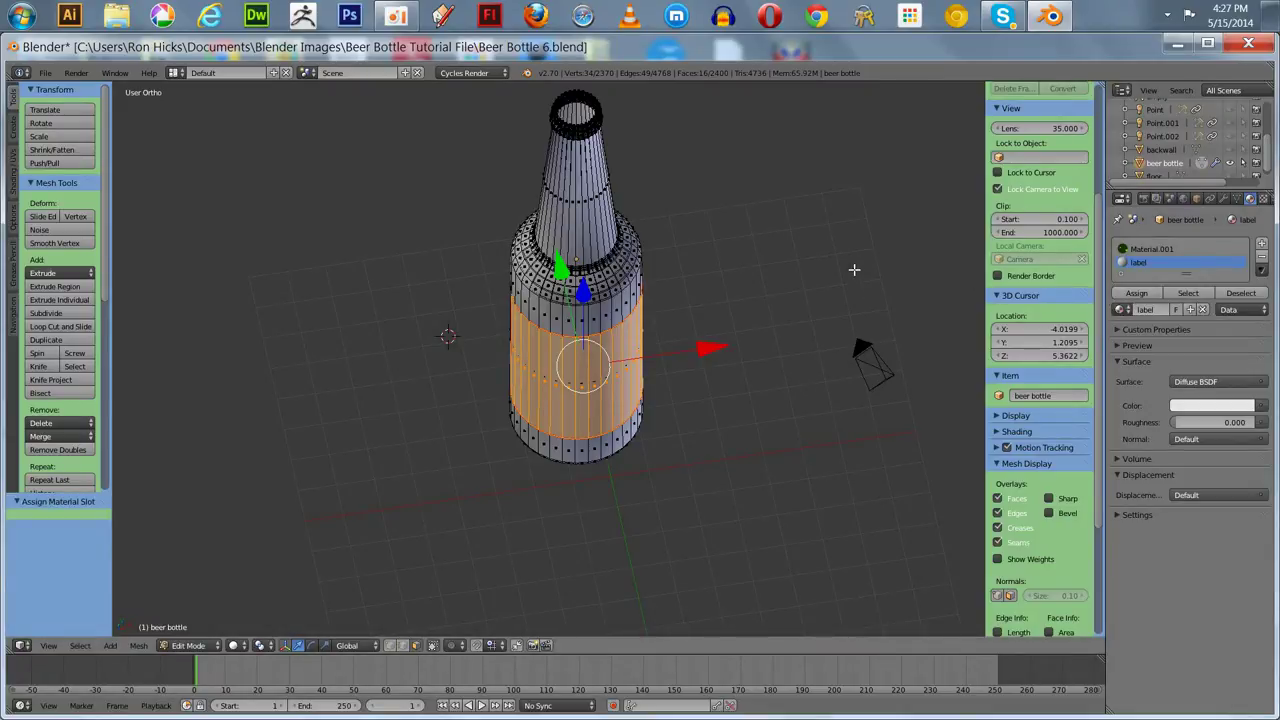
Invert the selection, rename the green Glass BSDF material to glass and assign it to the rest of the bottle
key("ctrl+i")
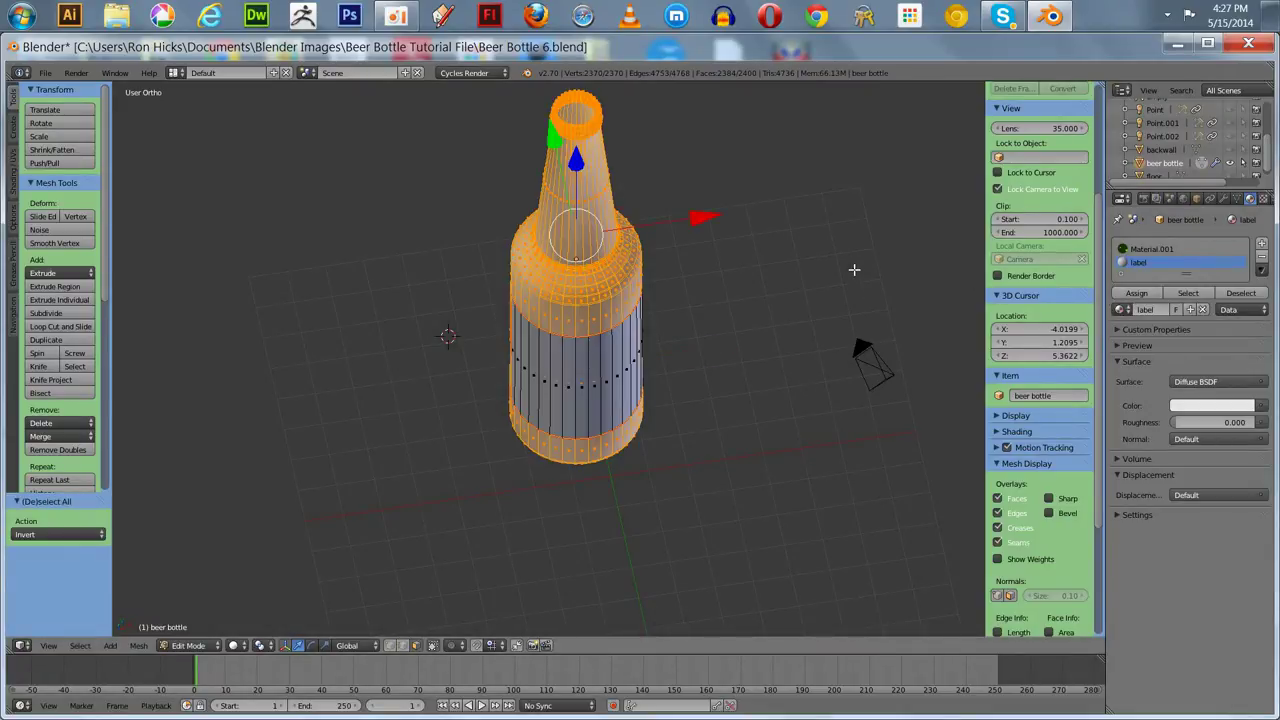
left_click(1140, 248)
double_click(1135, 249)
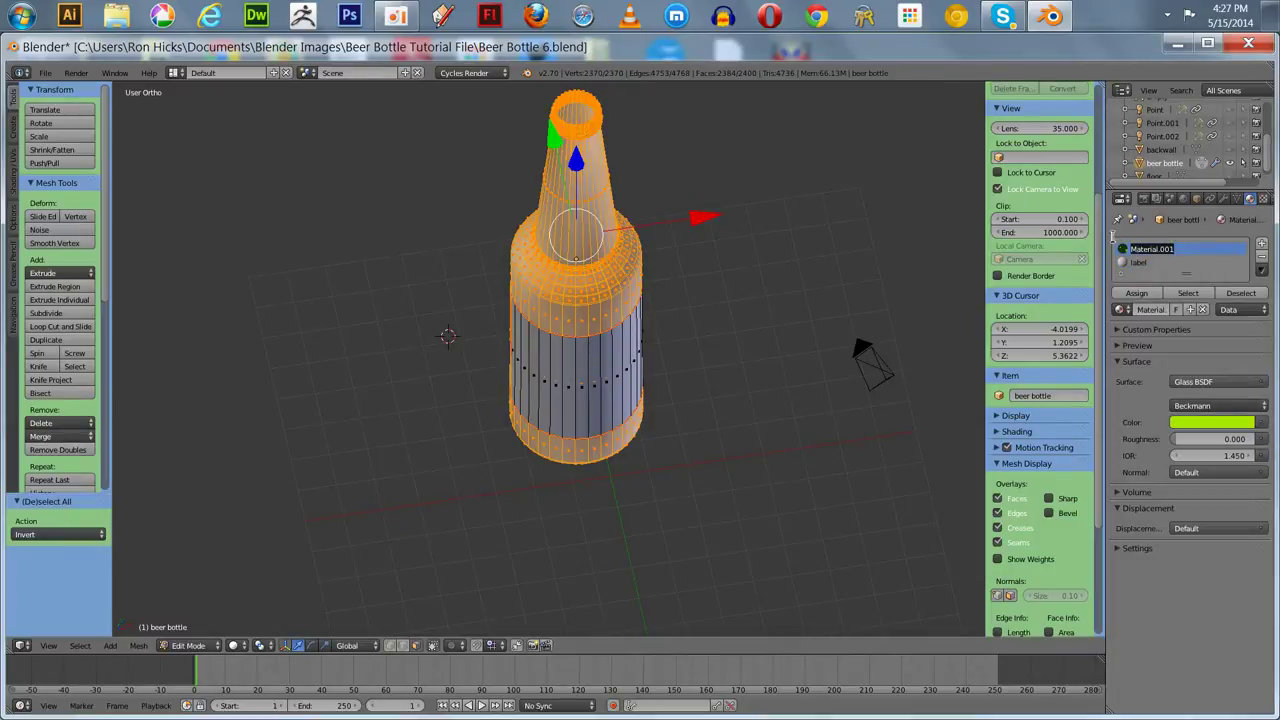
type("glass")
key("Return")
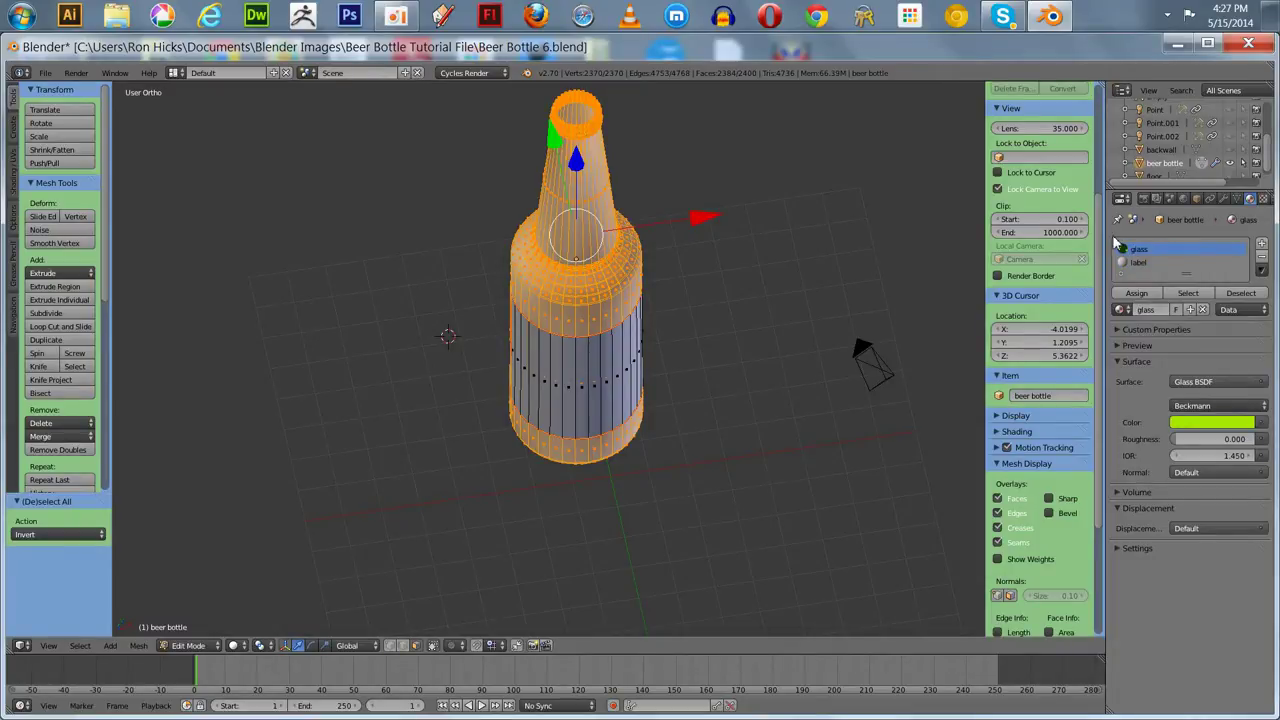
left_click(1137, 294)
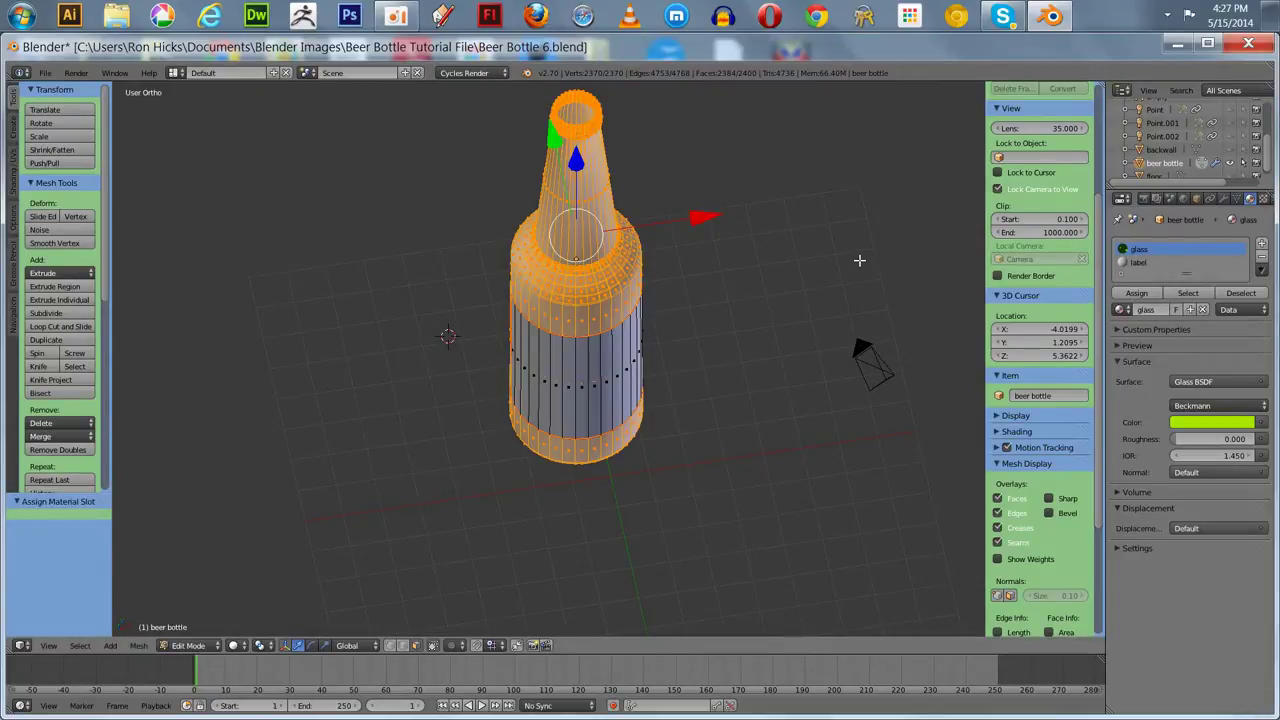
Clear the selection, select the faces that use the label material and assign them to the label vertex group
key("a")
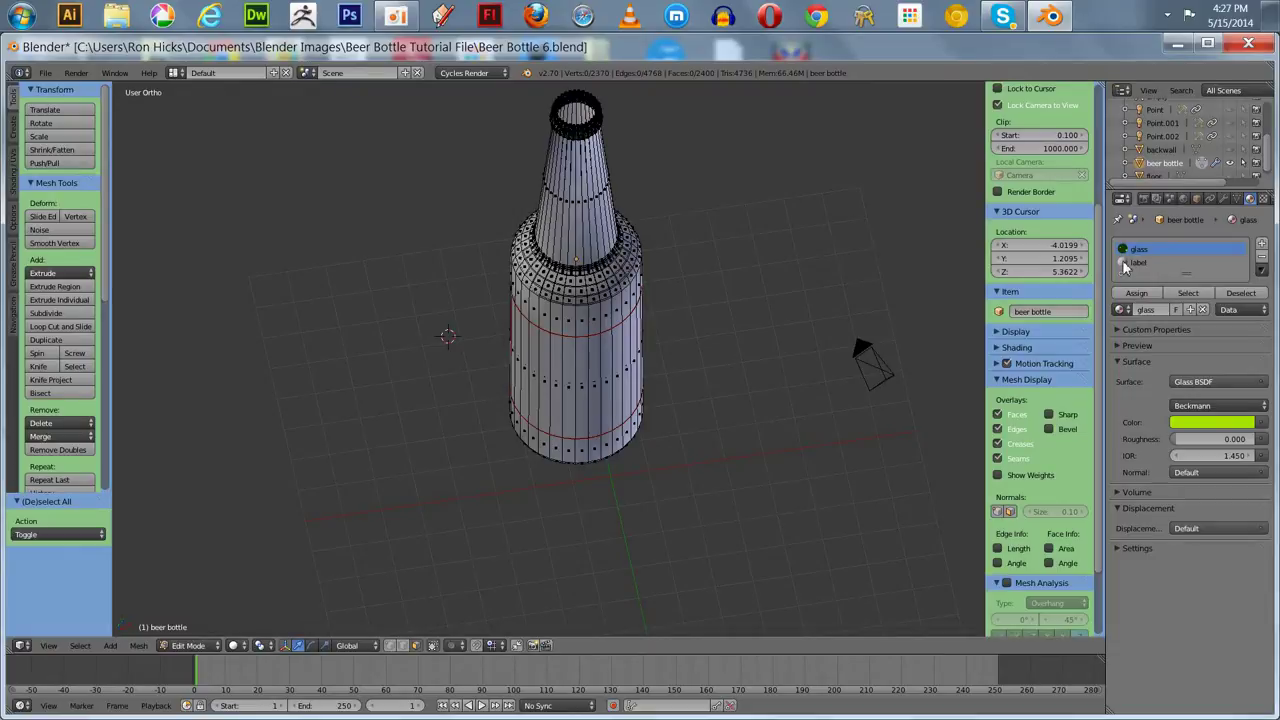
left_click(1128, 262)
left_click(1188, 293)
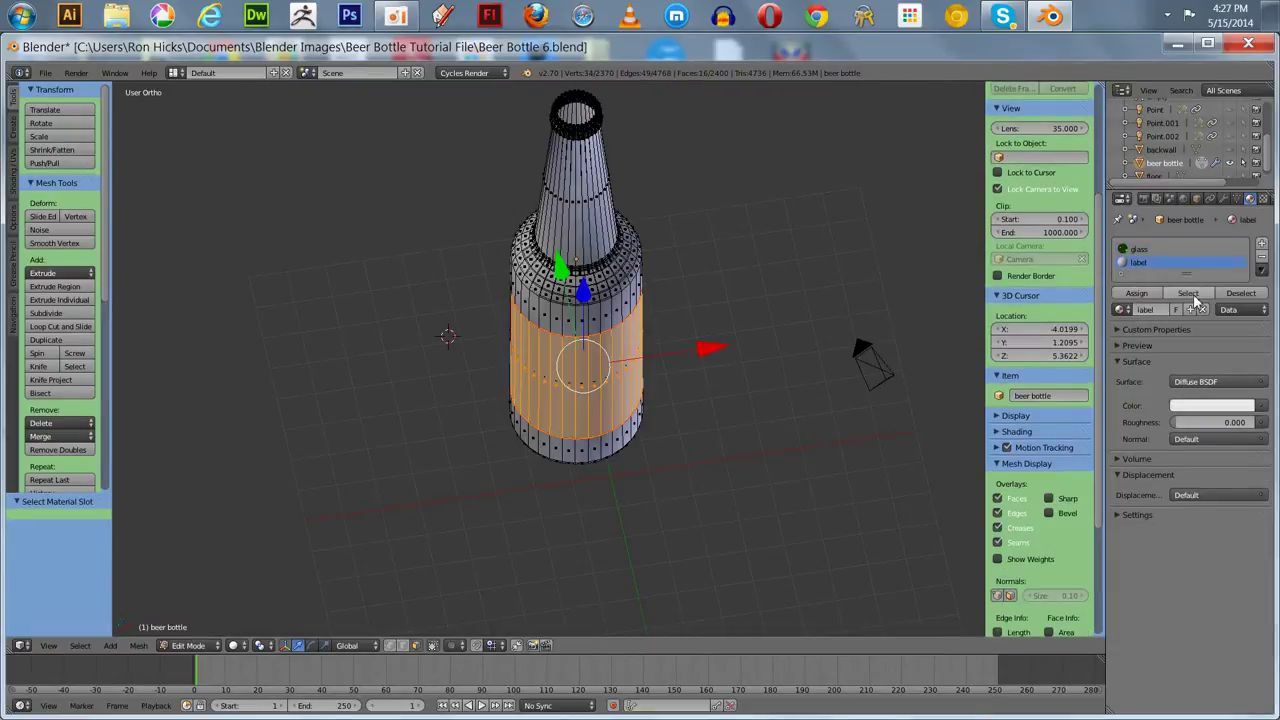
left_click(1238, 200)
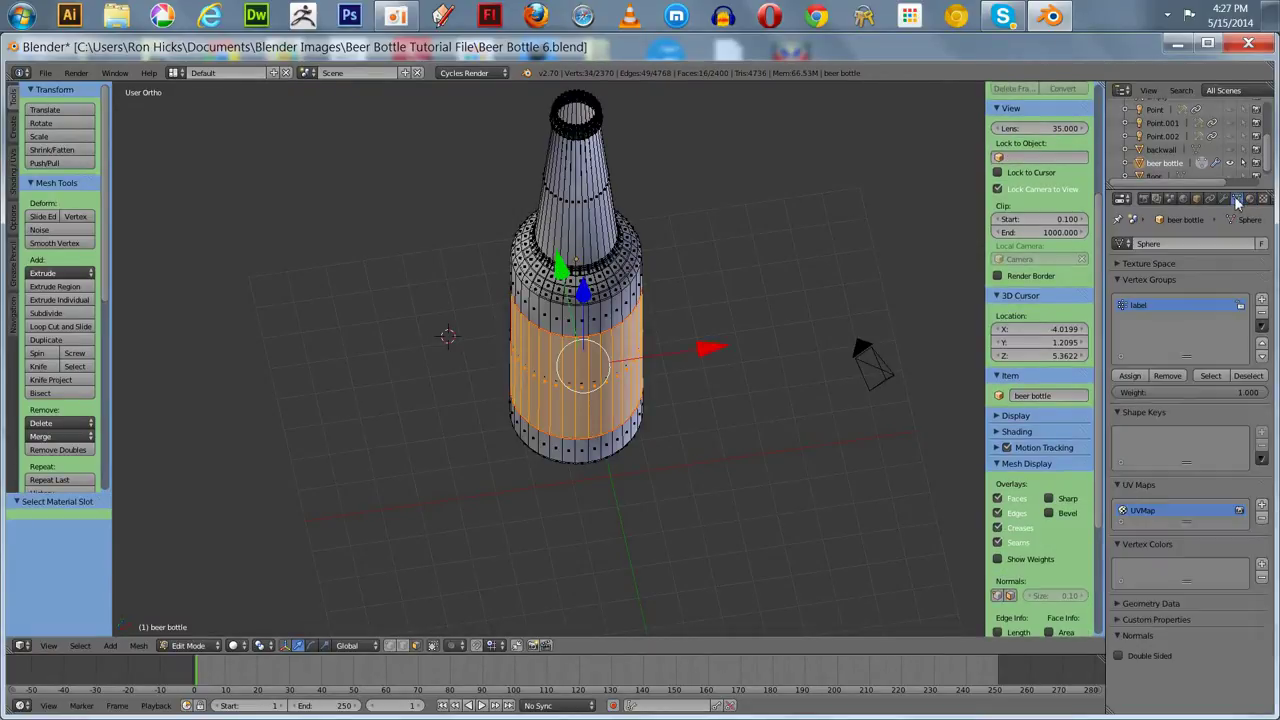
left_click(1126, 376)
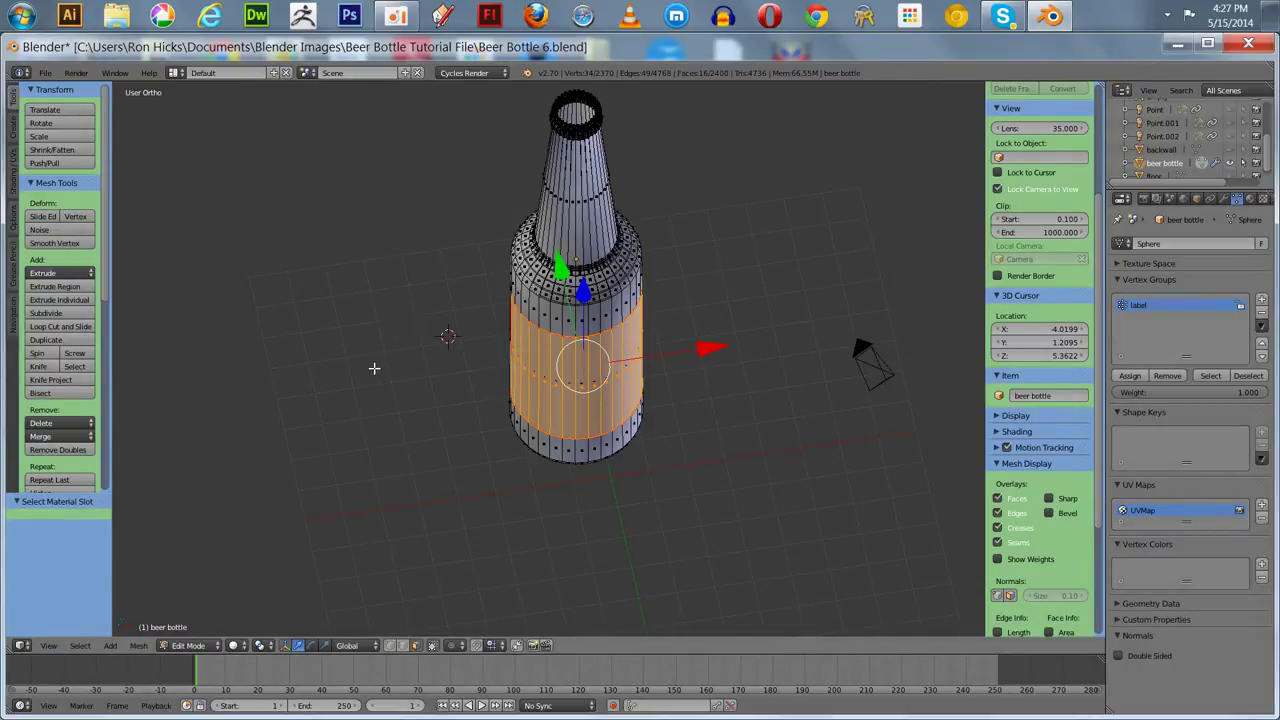
Return to Object Mode and preview the bottle through the camera with Rendered viewport shading
key("Tab")
left_click(286, 362)
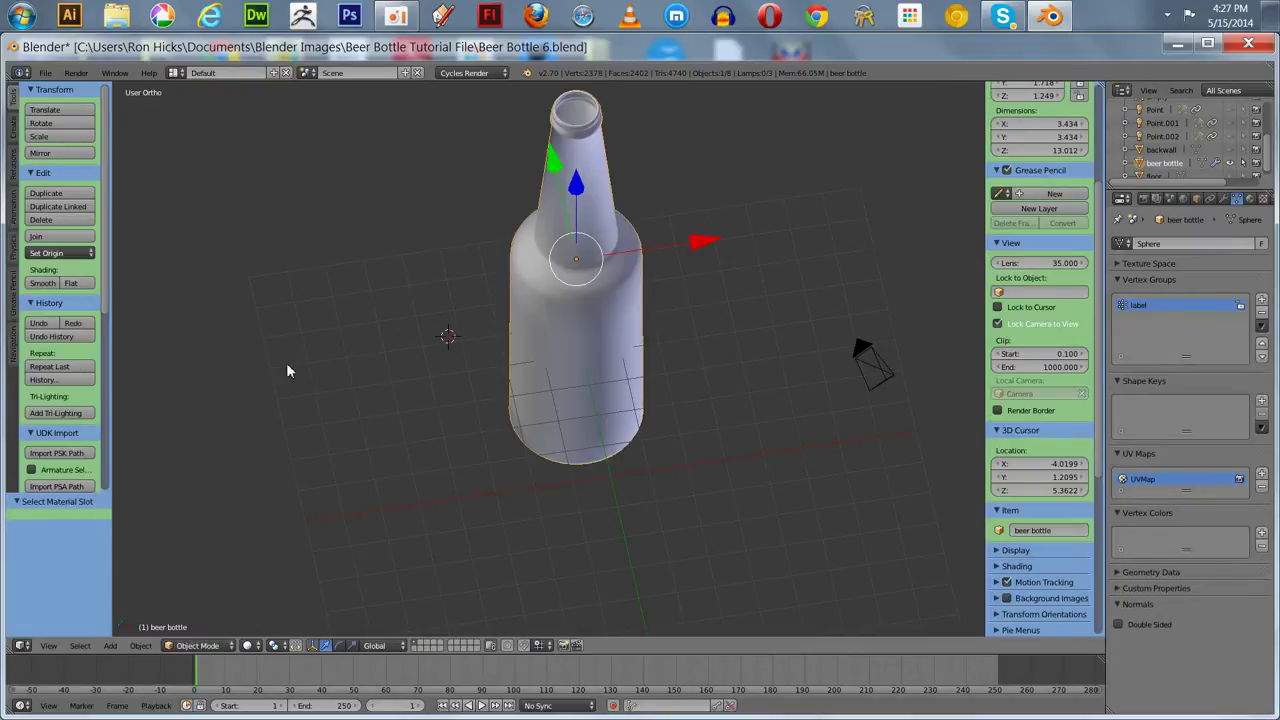
key("KP_0")
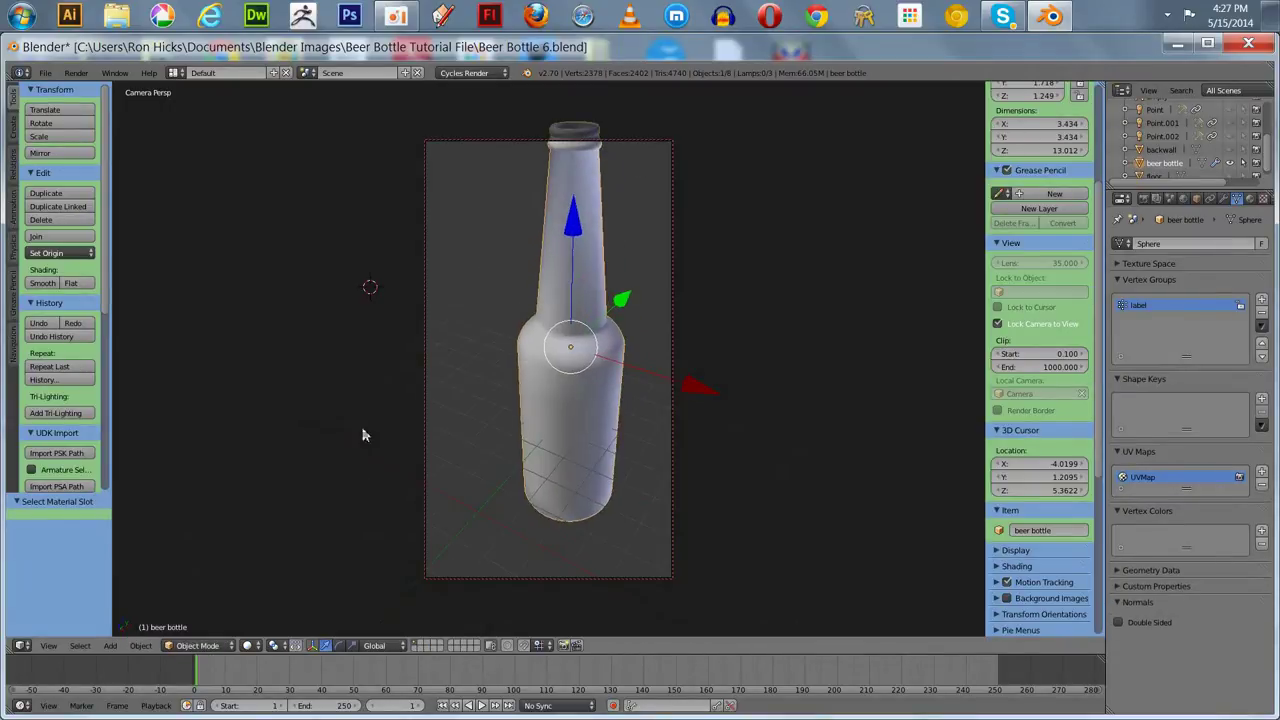
middle_click_drag(326, 366, 314, 389)
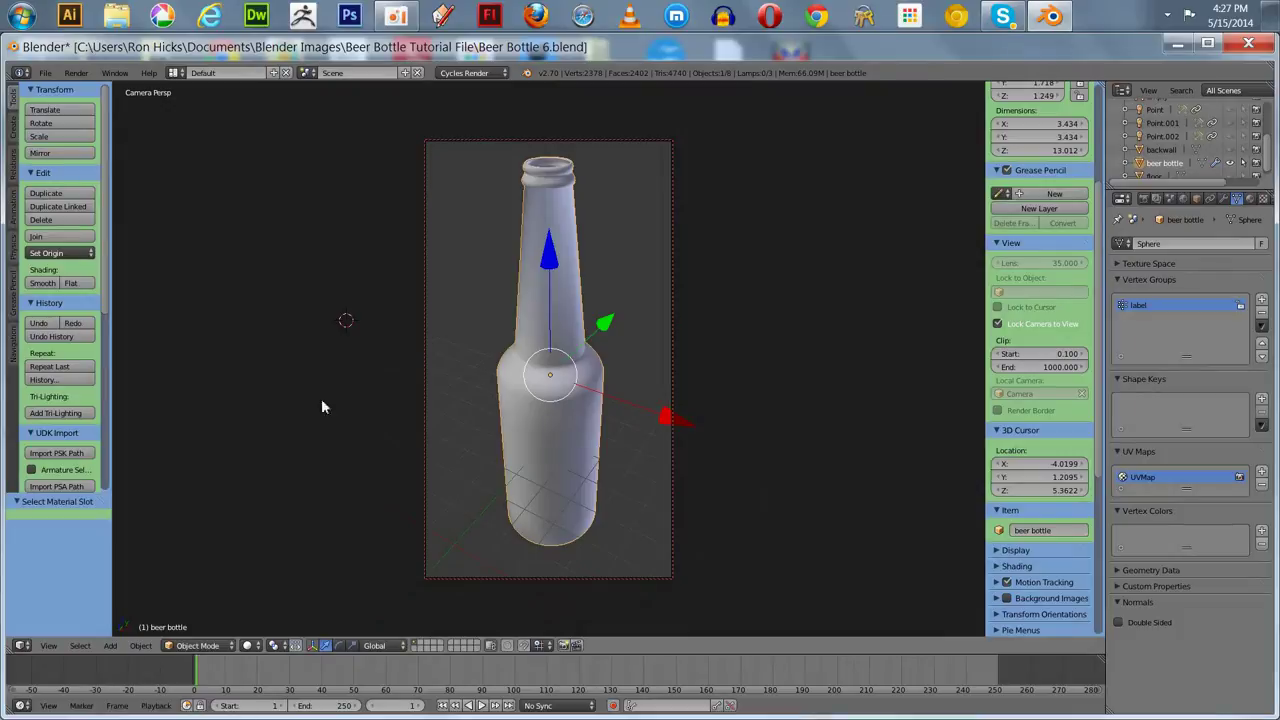
left_click(247, 645)
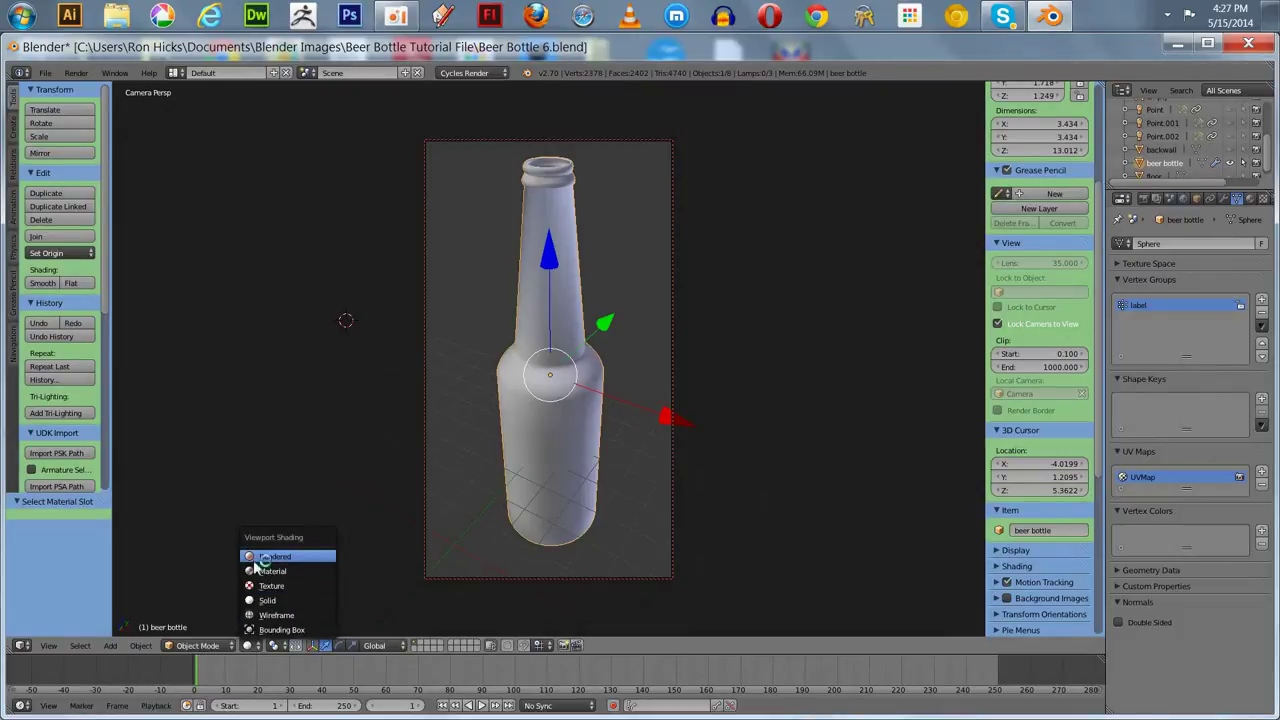
left_click(257, 553)
middle_click_drag(257, 553, 305, 407)
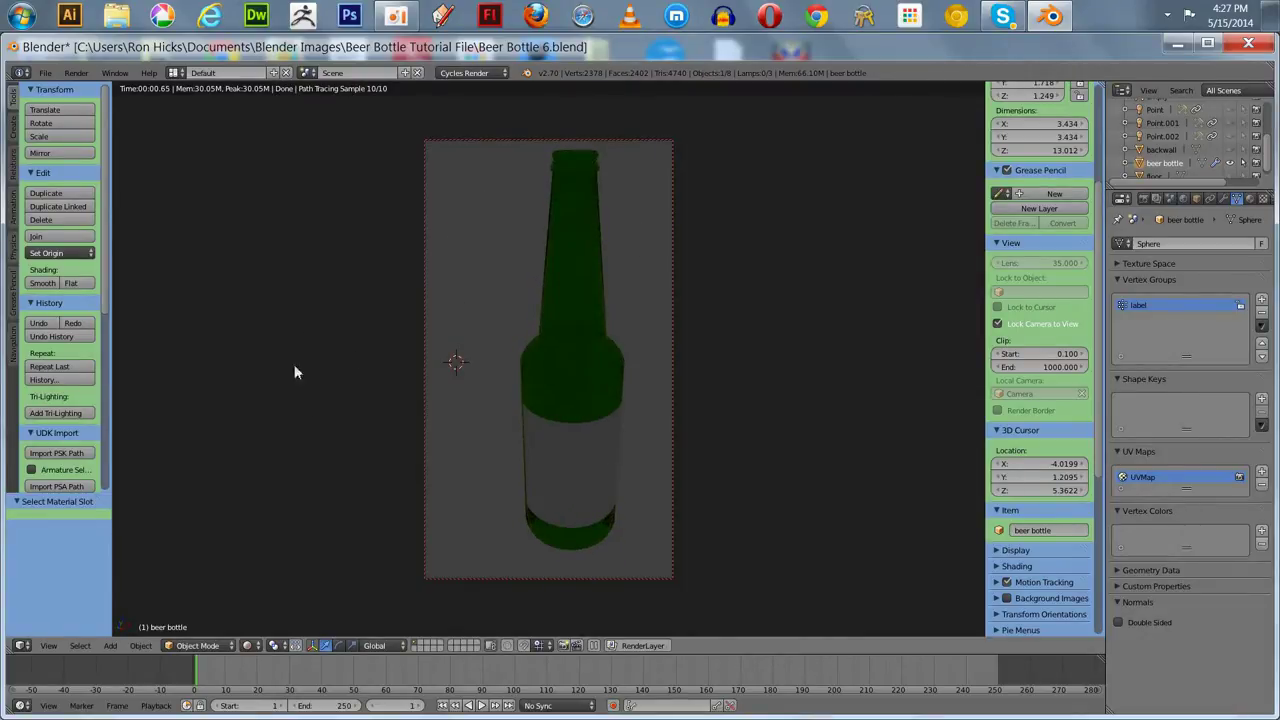
Save the scene as a new Blender file named Beer Bottle 8.blend in the Beer Bottle Tutorial File folder
left_click(45, 73)
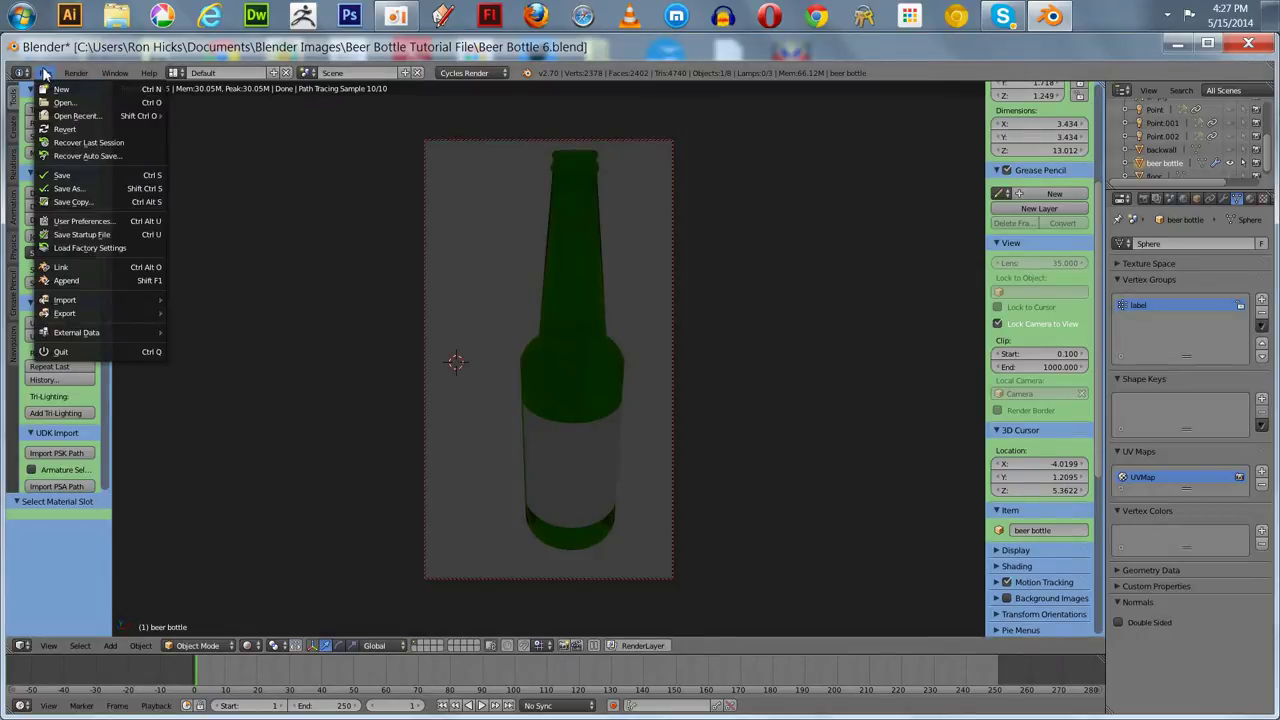
mouse_move(81, 118)
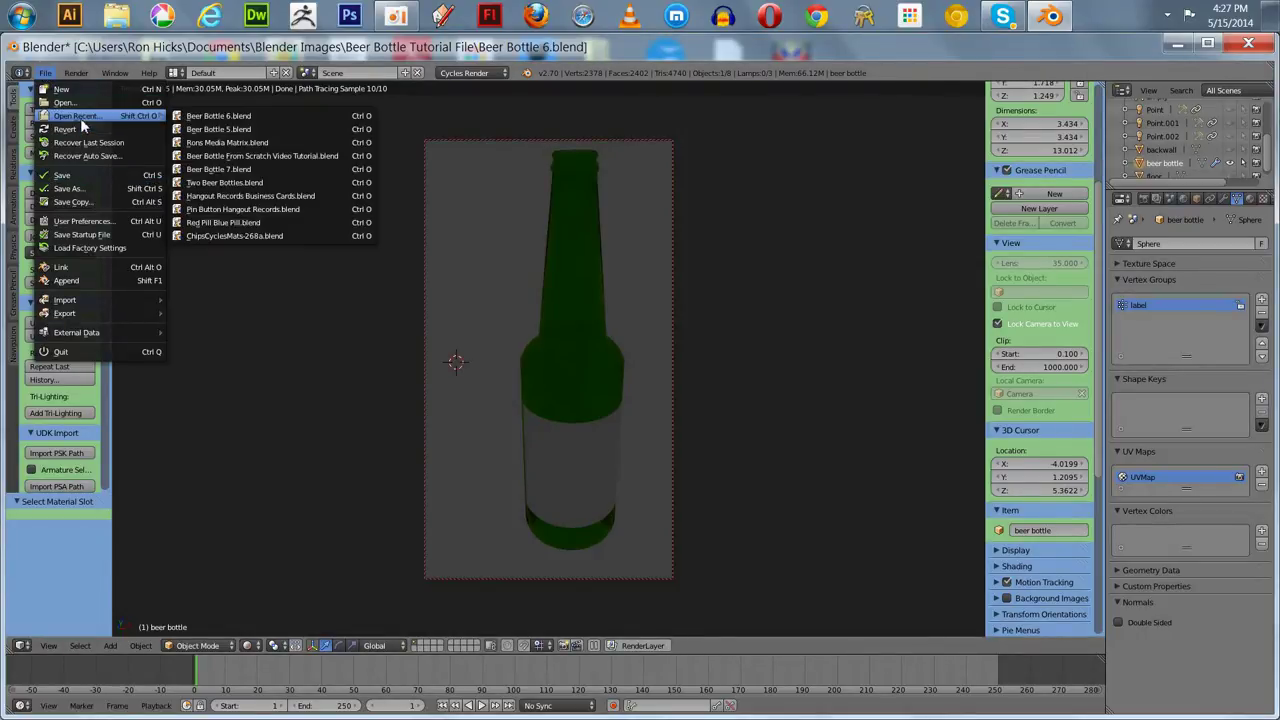
left_click(72, 188)
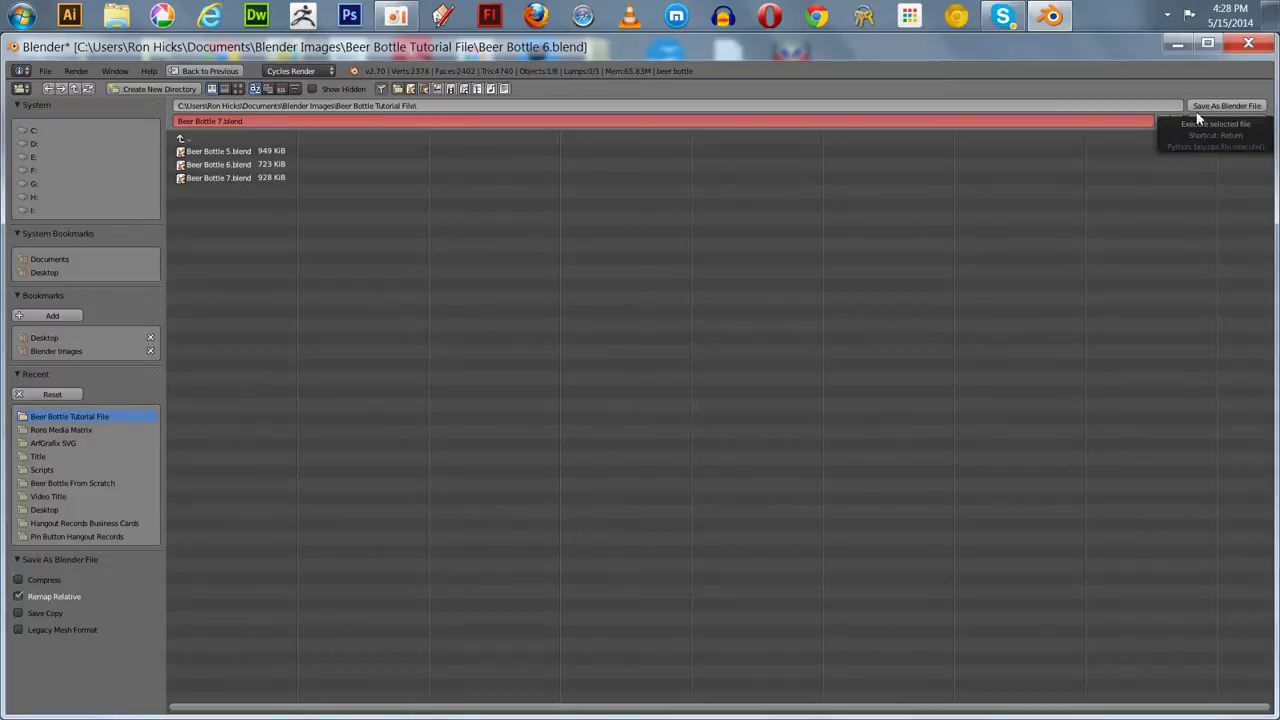
left_click(1177, 121)
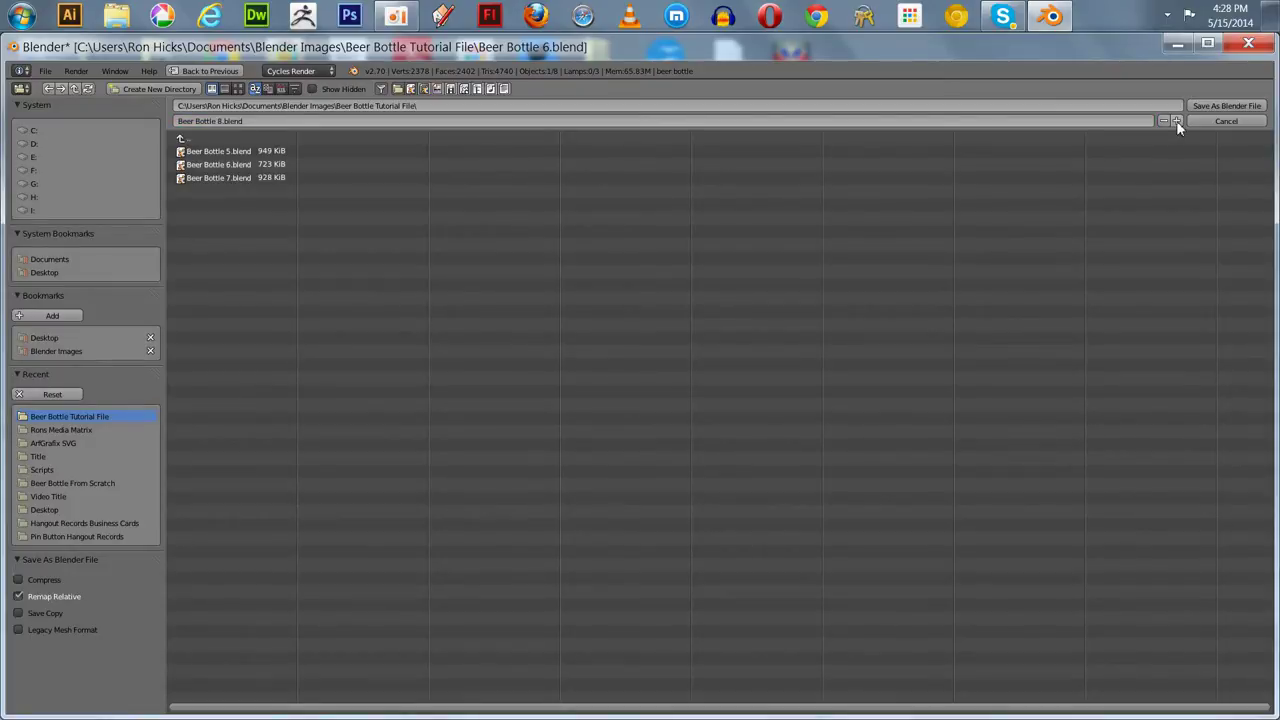
left_click(1206, 107)
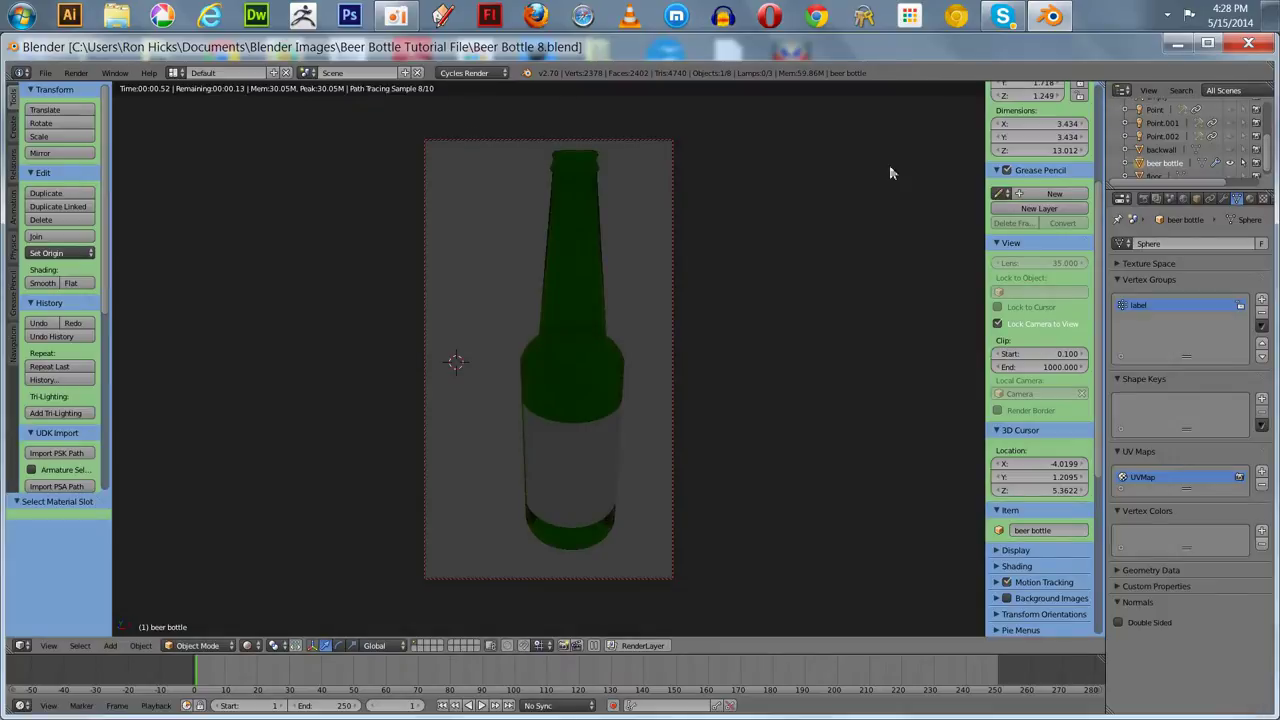
Save the Beer Bottle 8 file once more and close Blender
left_click(40, 74)
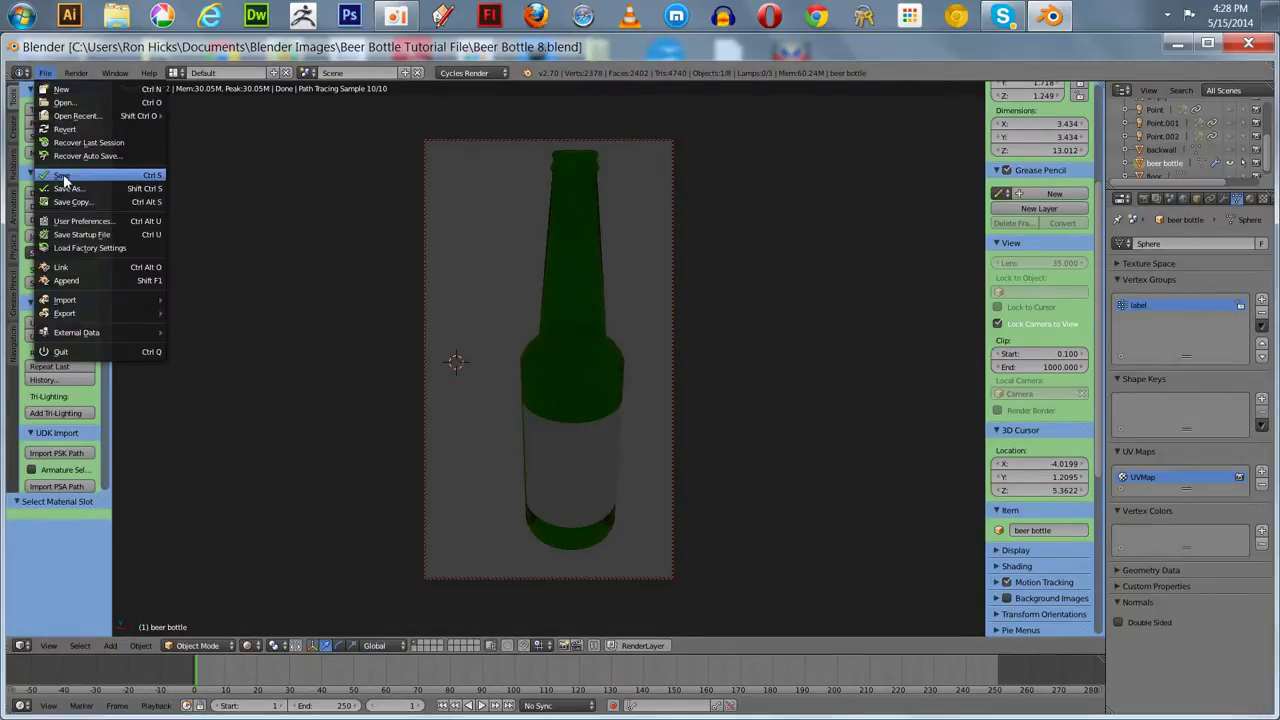
left_click(145, 182)
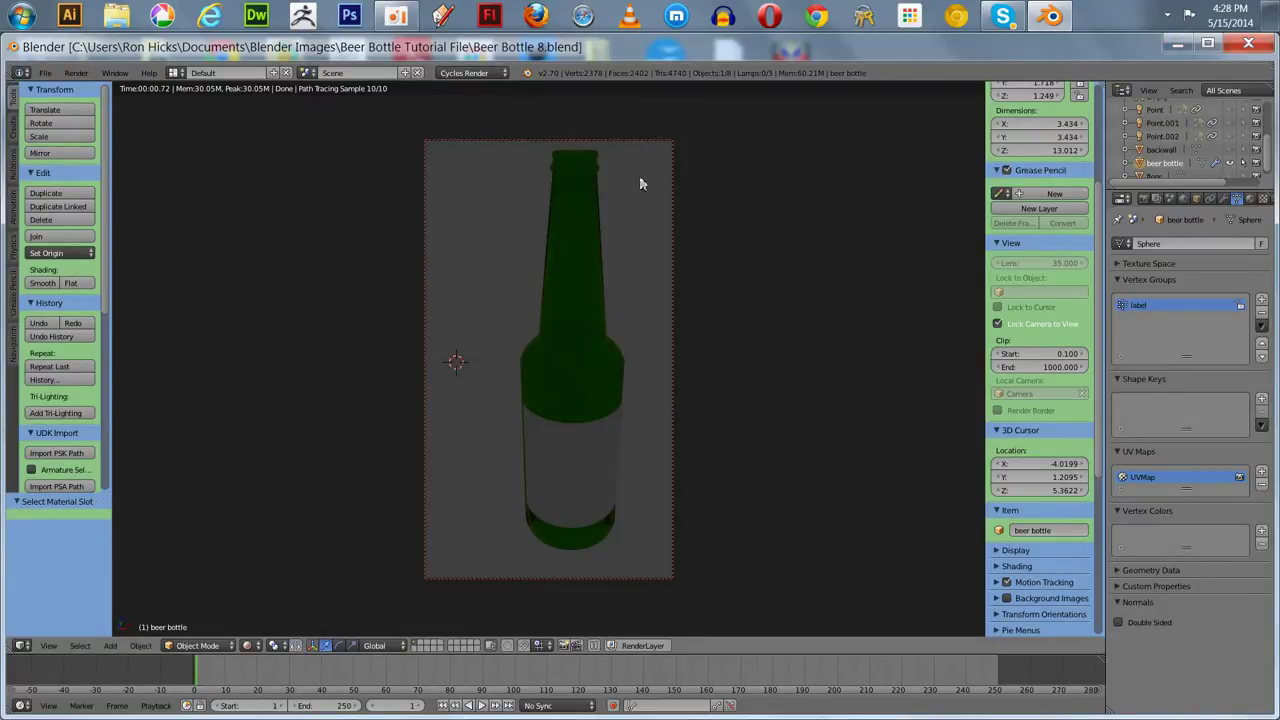
left_click(1245, 45)
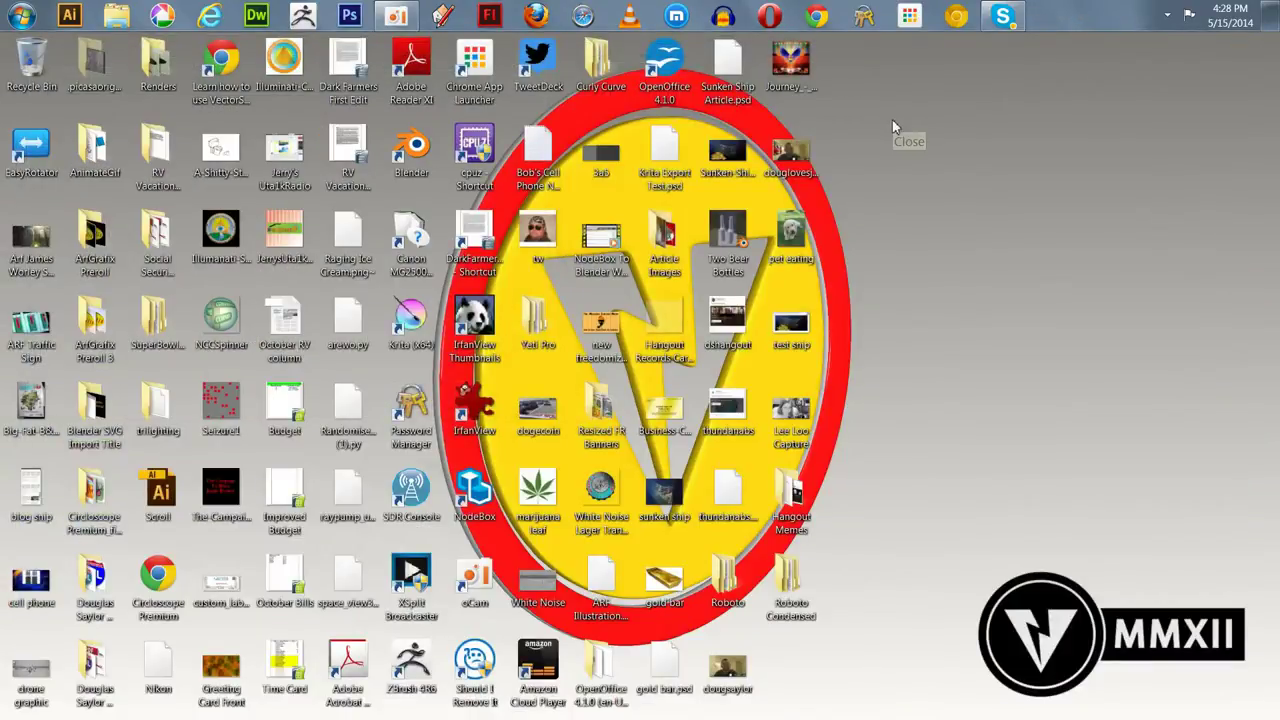
Switch to Photoshop, collapse the expanded Layer Comps group and browse for a file to open in the Blender Images folder of the Documents library
left_click(352, 18)
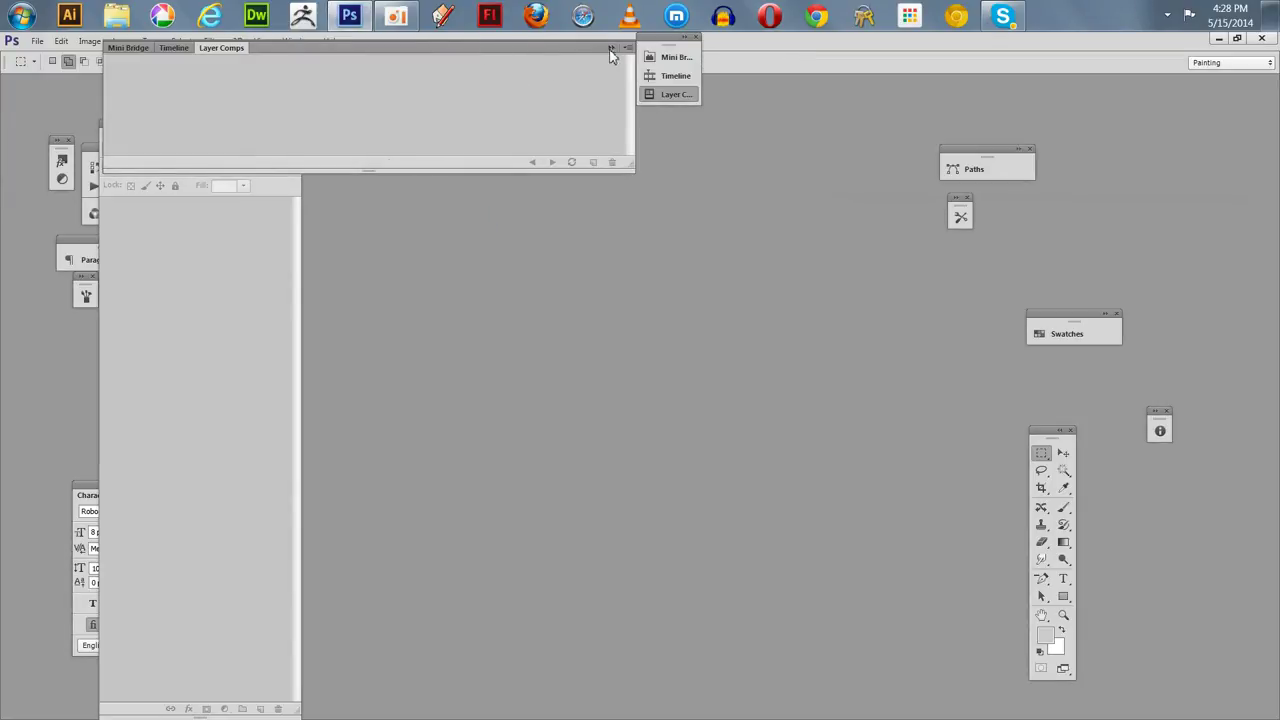
left_click(611, 48)
left_click(37, 41)
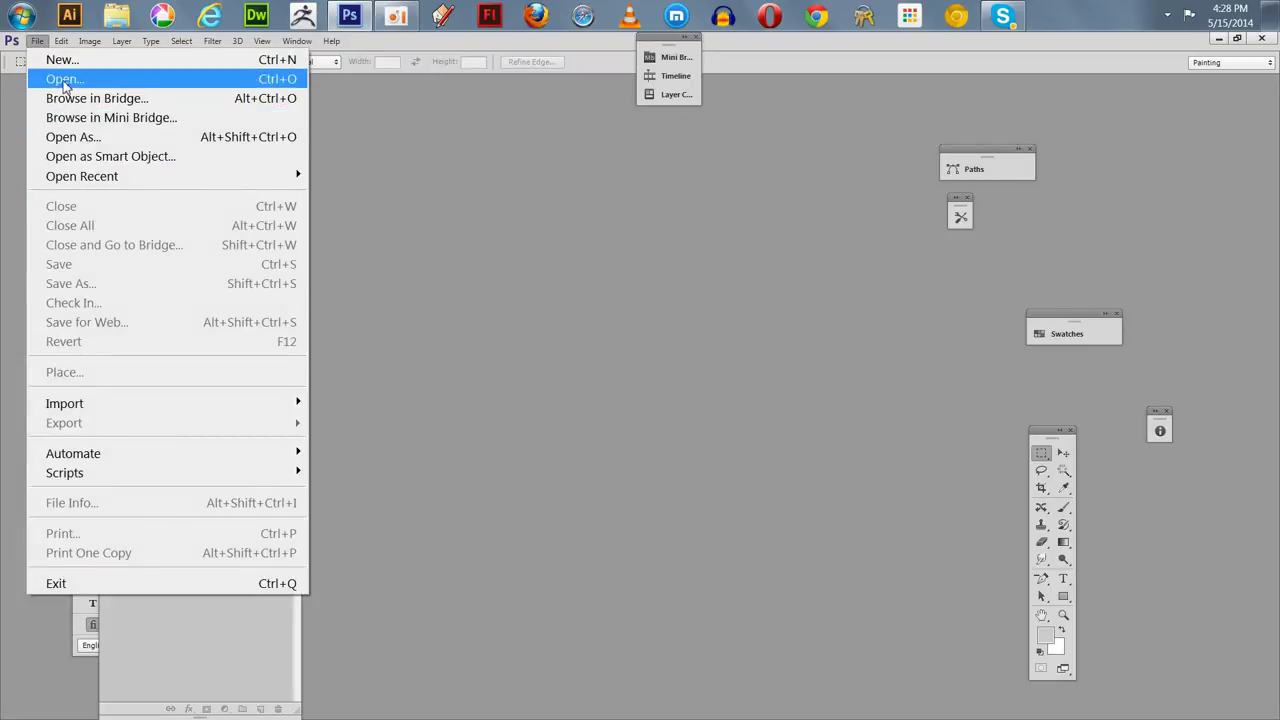
left_click(64, 80)
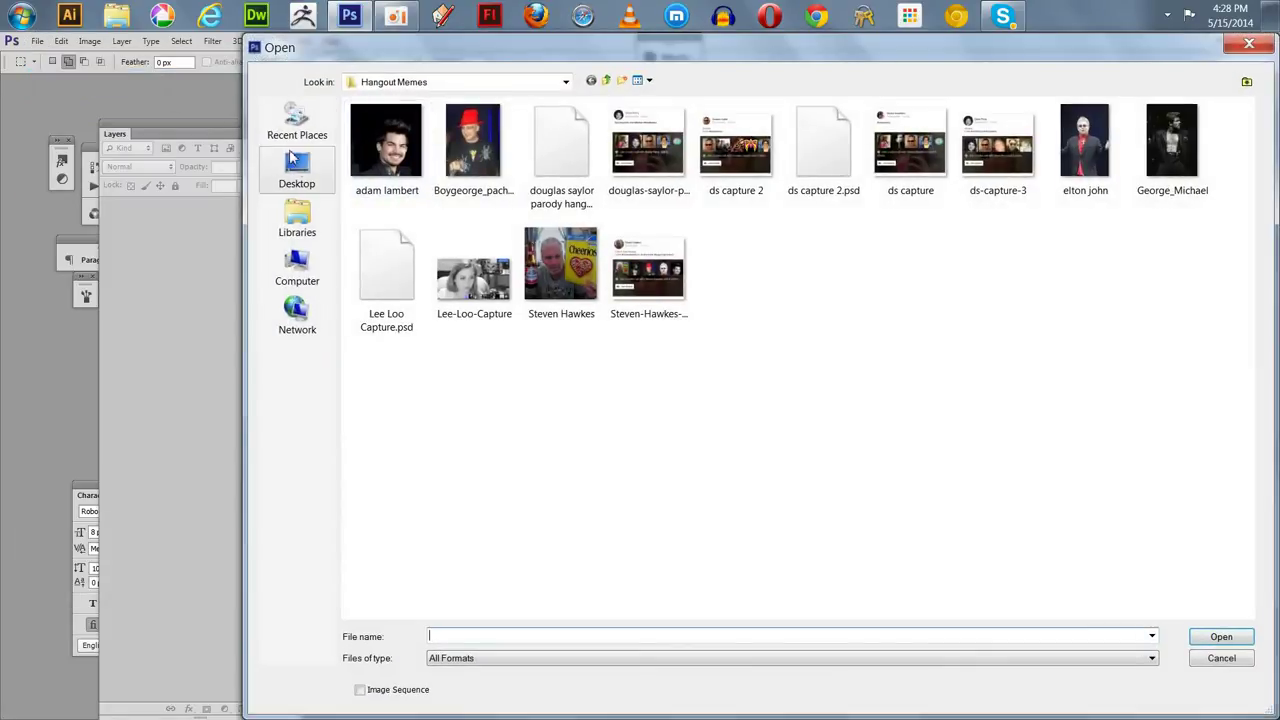
left_click(297, 215)
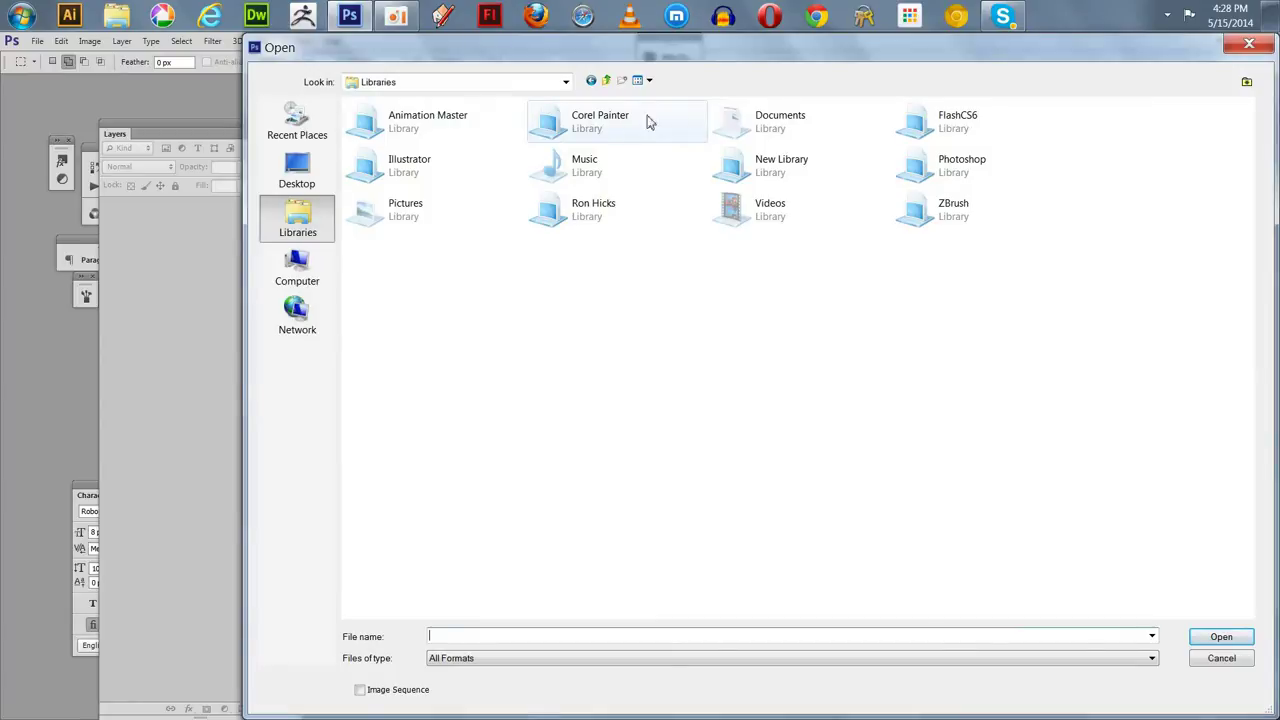
double_click(735, 120)
double_click(366, 109)
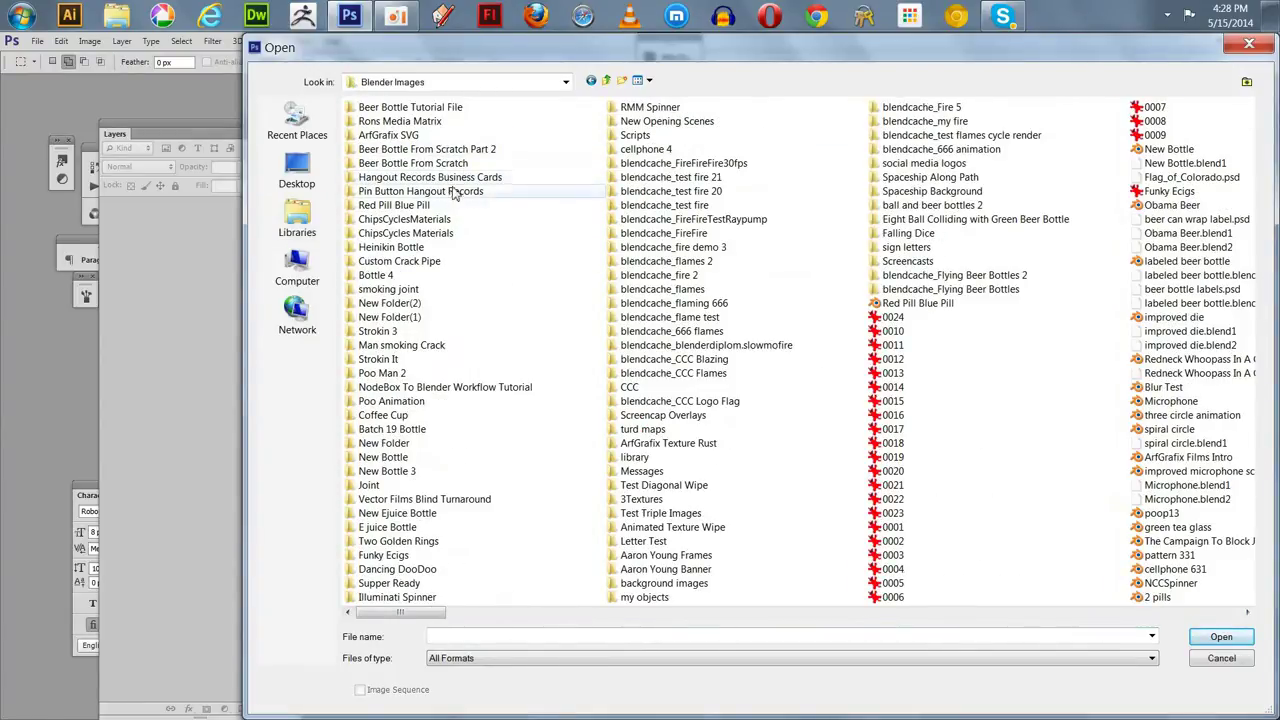
Open the Beer Bottle 6 UVS image from the Beer Bottle Tutorial File folder
double_click(418, 164)
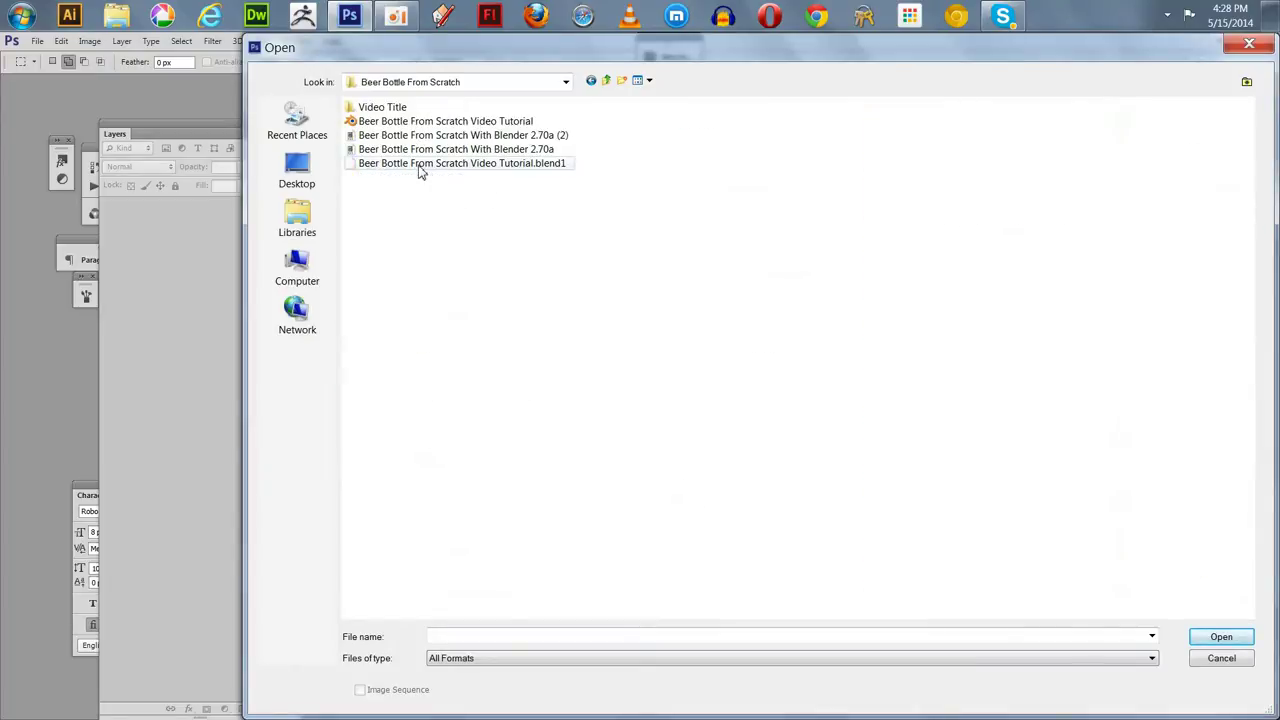
left_click(605, 82)
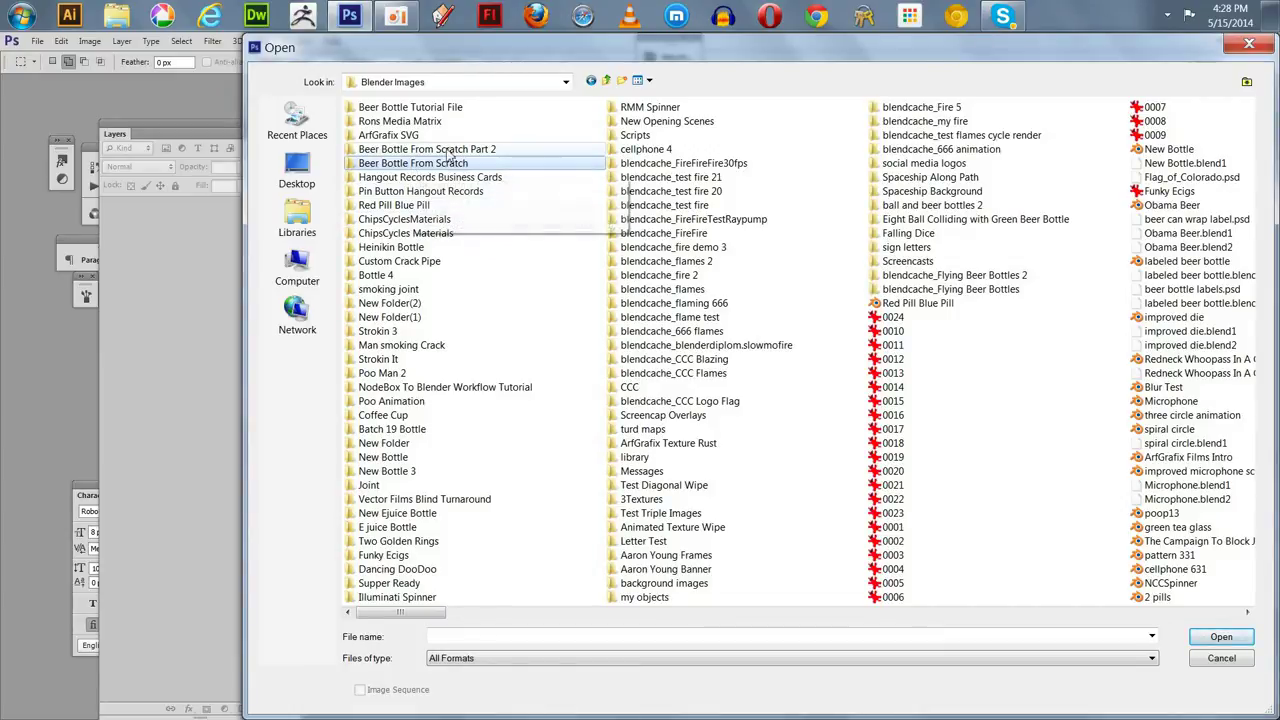
double_click(410, 107)
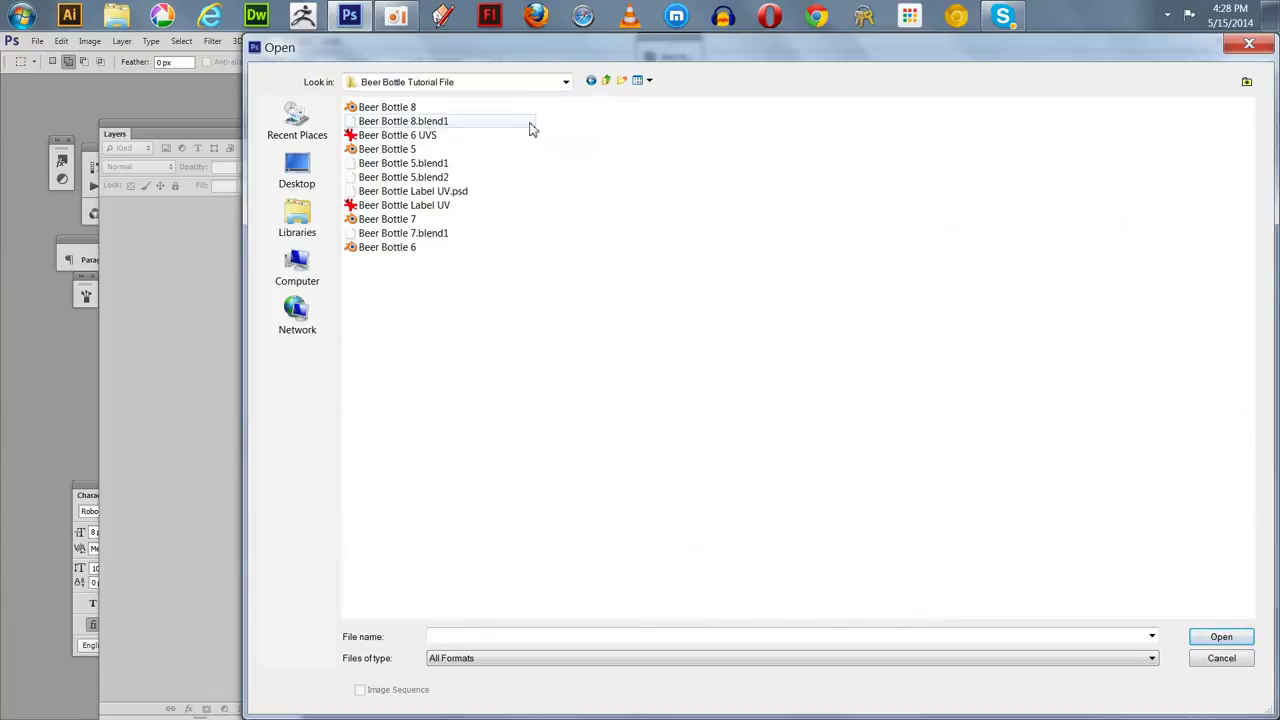
left_click(400, 136)
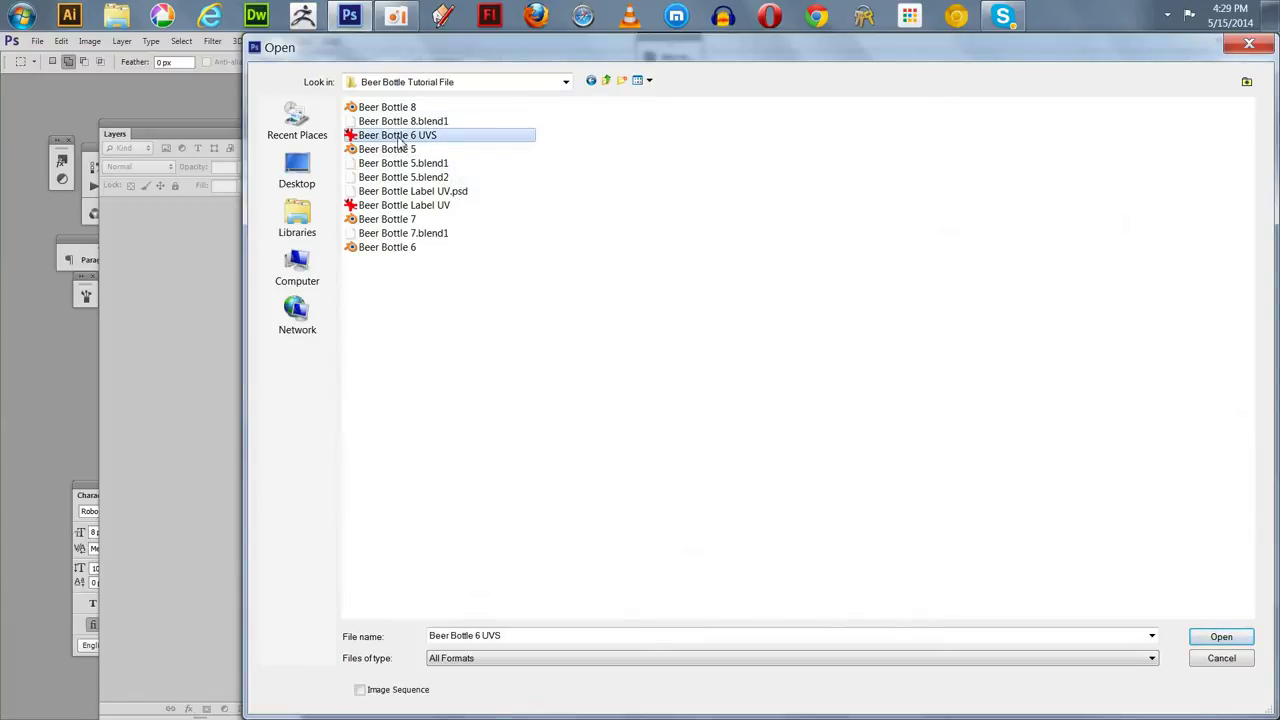
left_click(1220, 636)
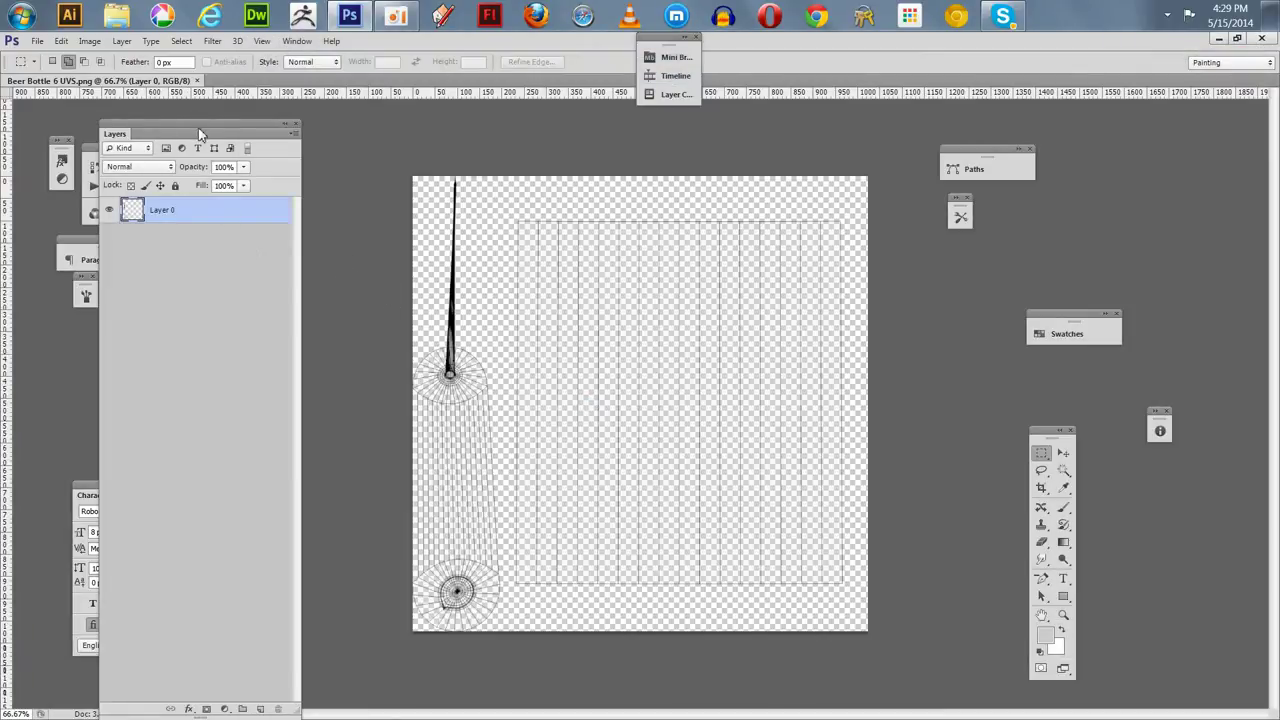
Add a new empty layer above the UV layout and rename the layout's layer to uvs
left_click_drag(200, 128, 202, 106)
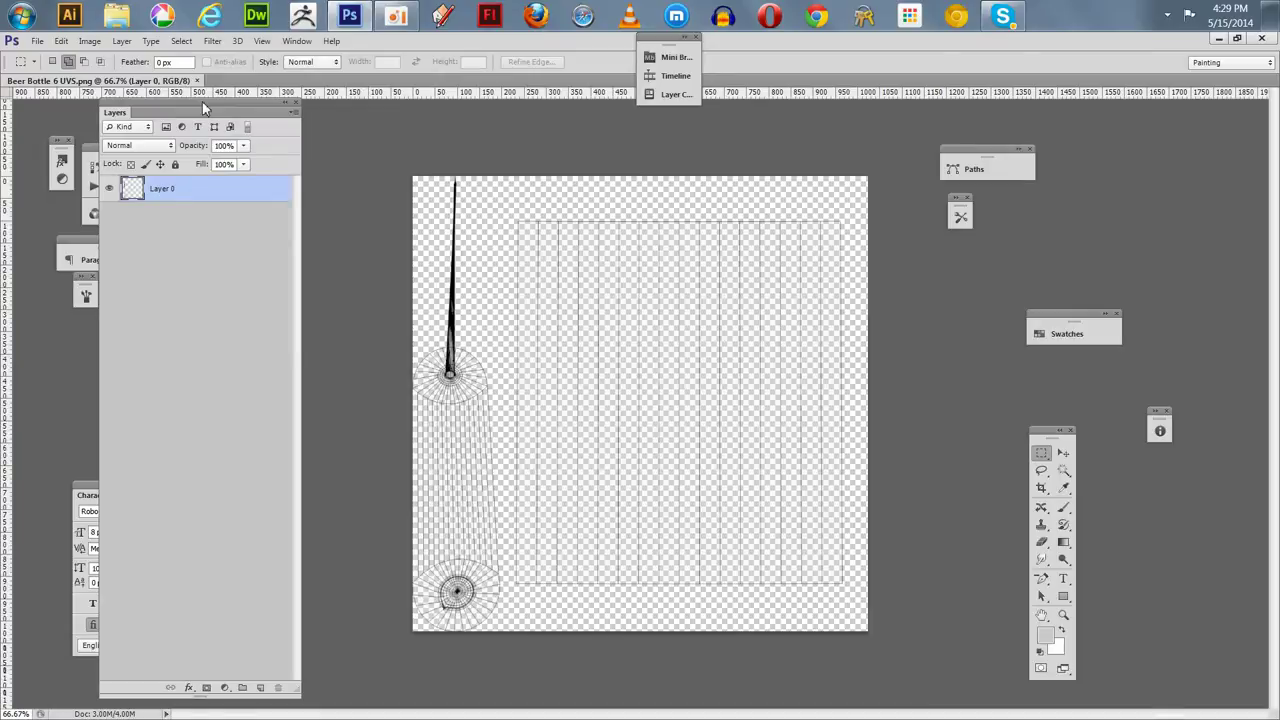
left_click(260, 687)
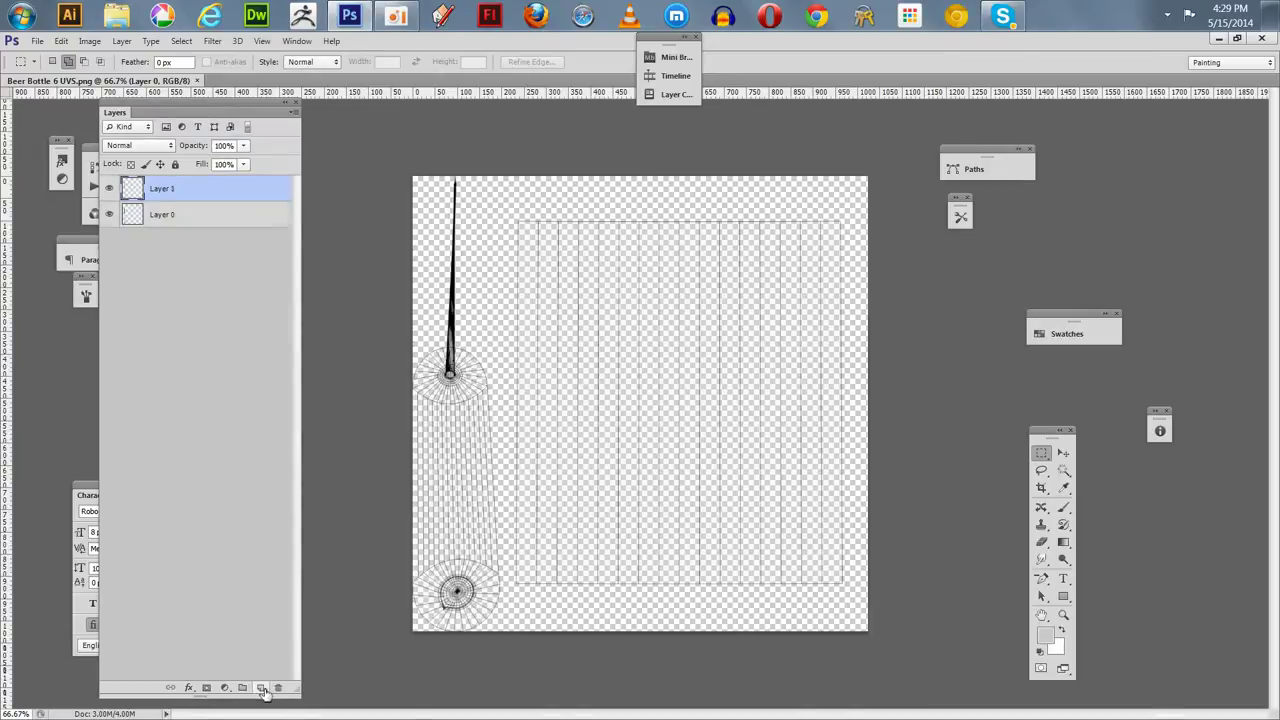
left_click(174, 216)
double_click(174, 216)
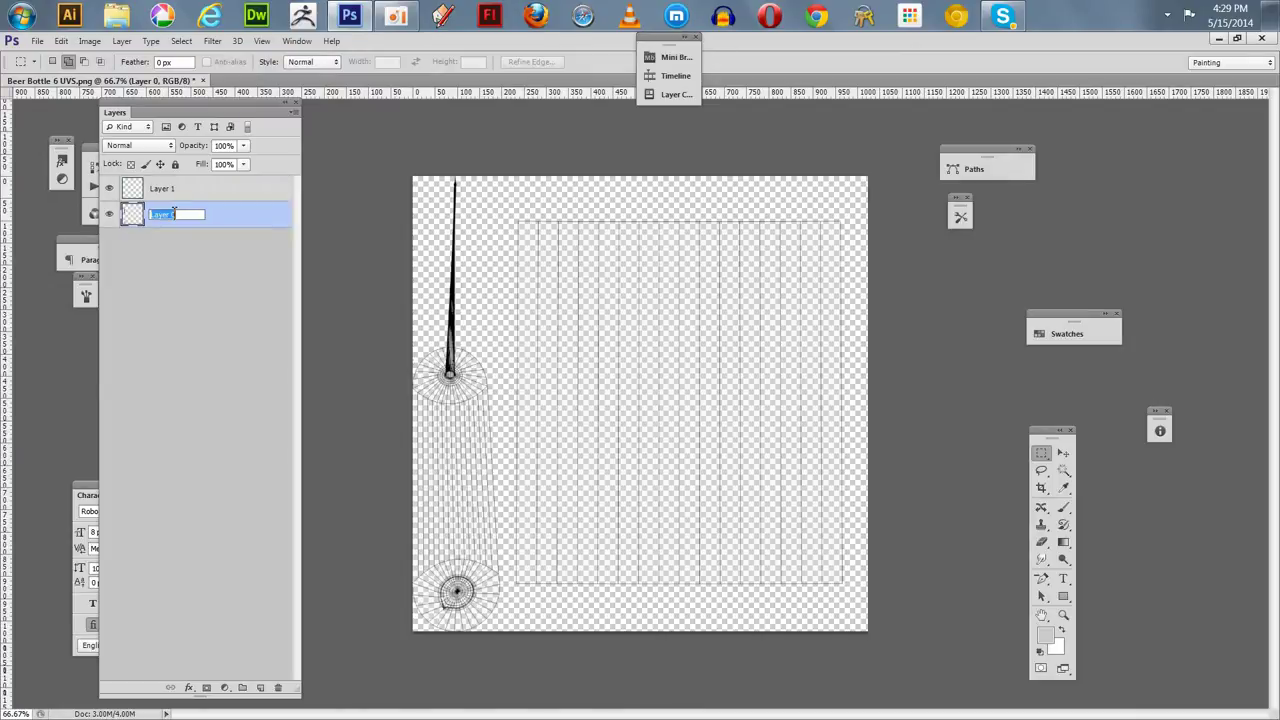
type("uvs")
key("Return")
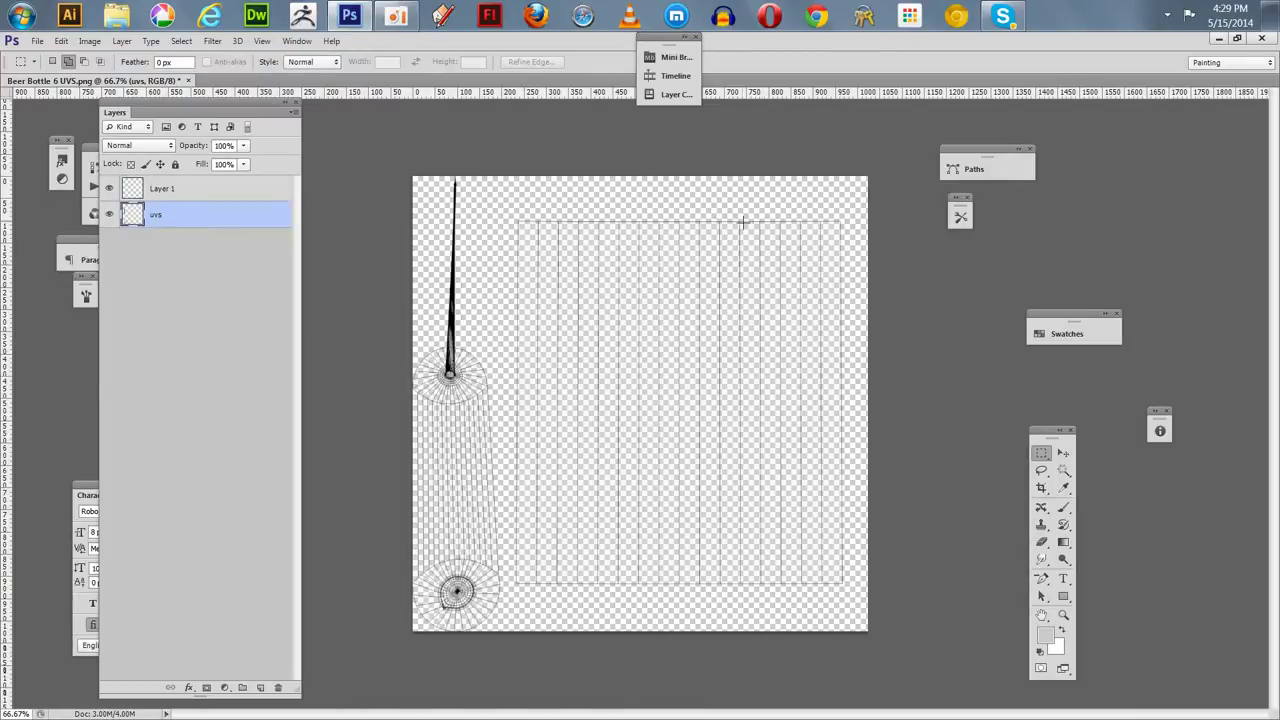
key("w")
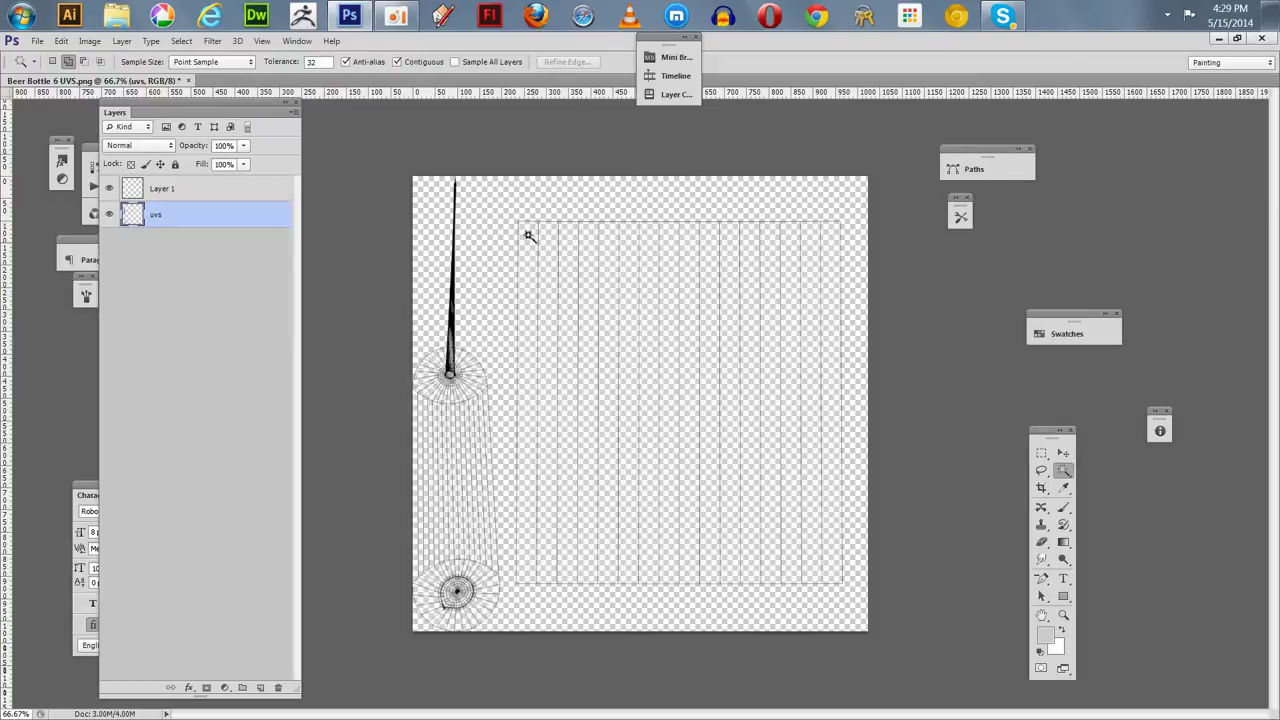
left_click(486, 231)
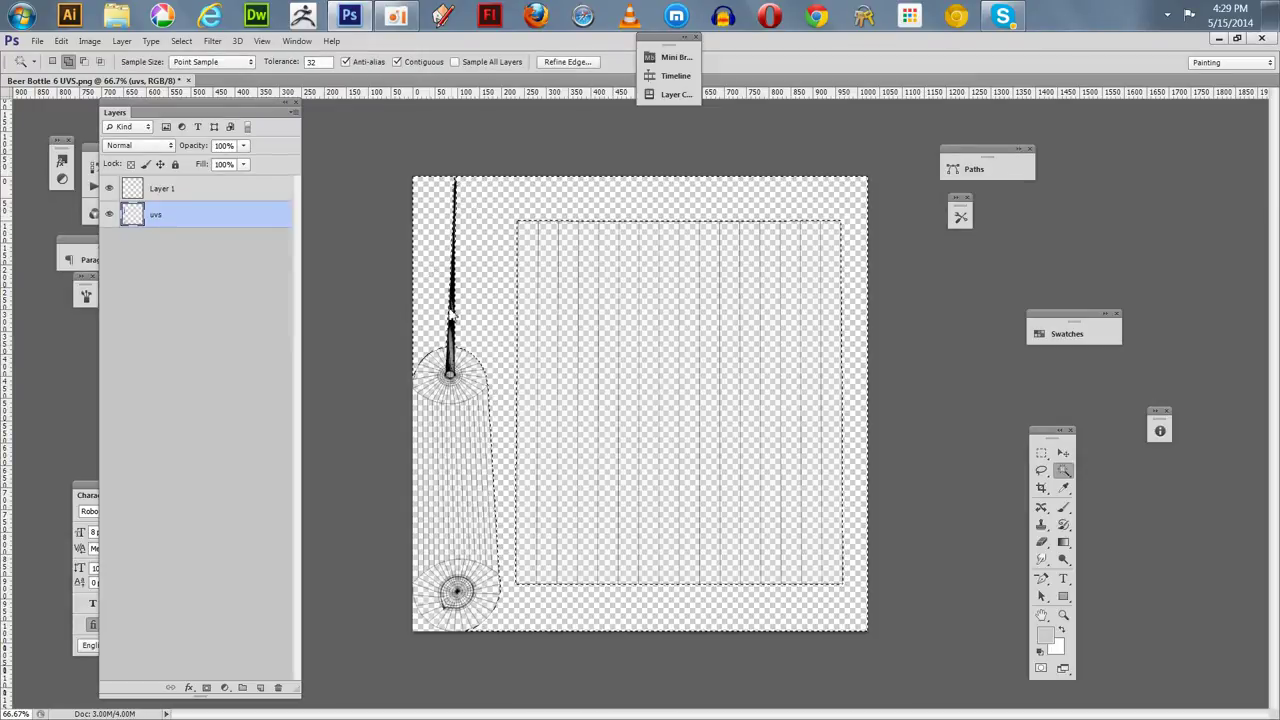
left_click(418, 628)
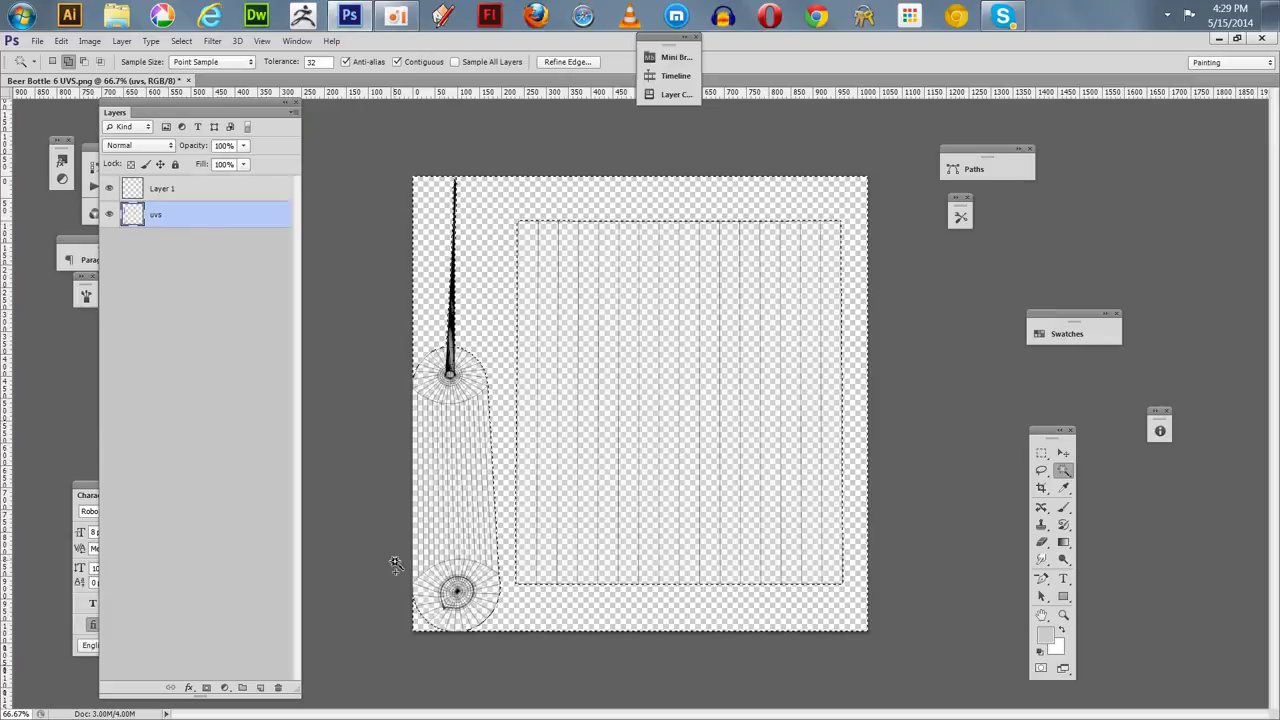
key("ctrl+d")
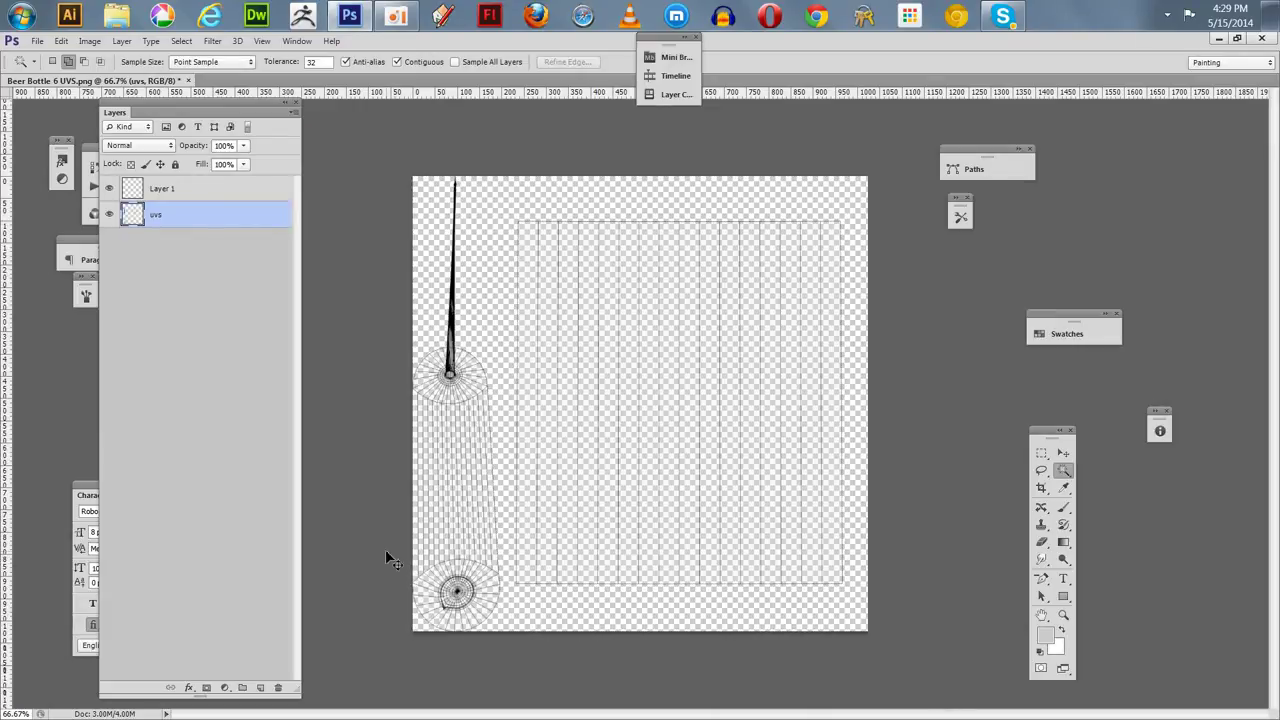
Select the empty area around the UV islands on the uvs layer with the Magic Wand and check the selection in Quick Mask mode
key("z")
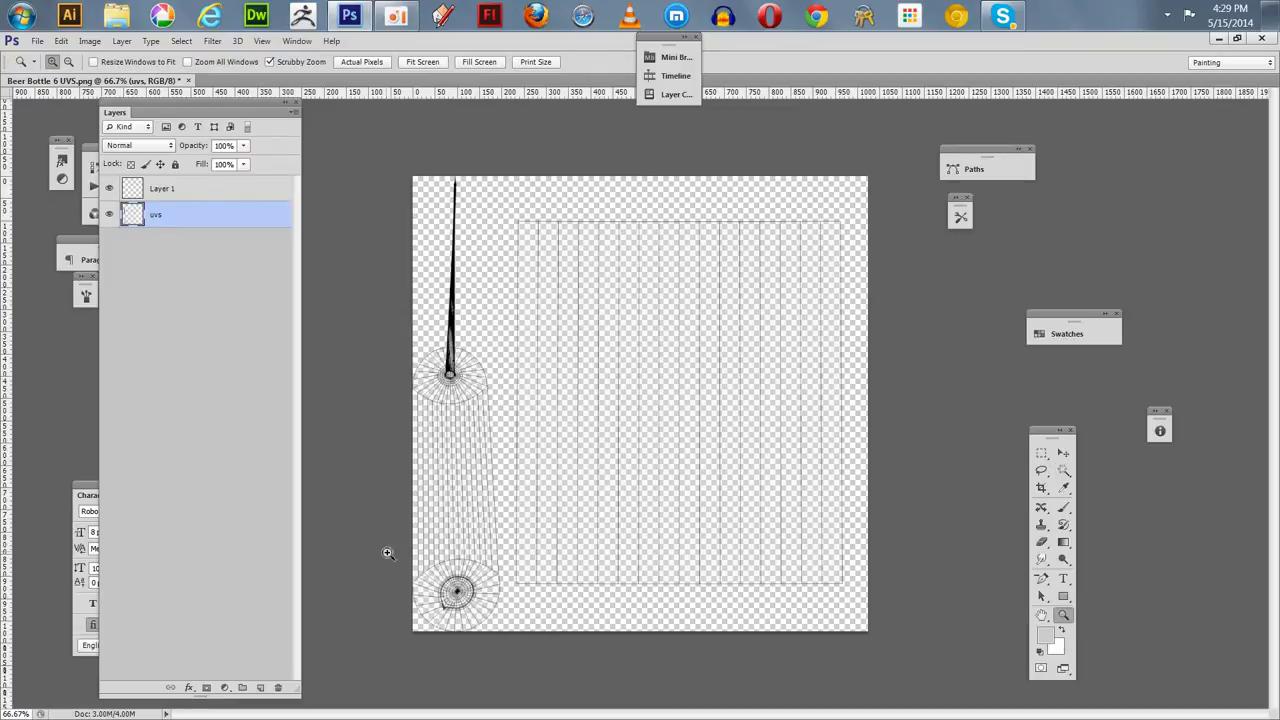
left_click(388, 553)
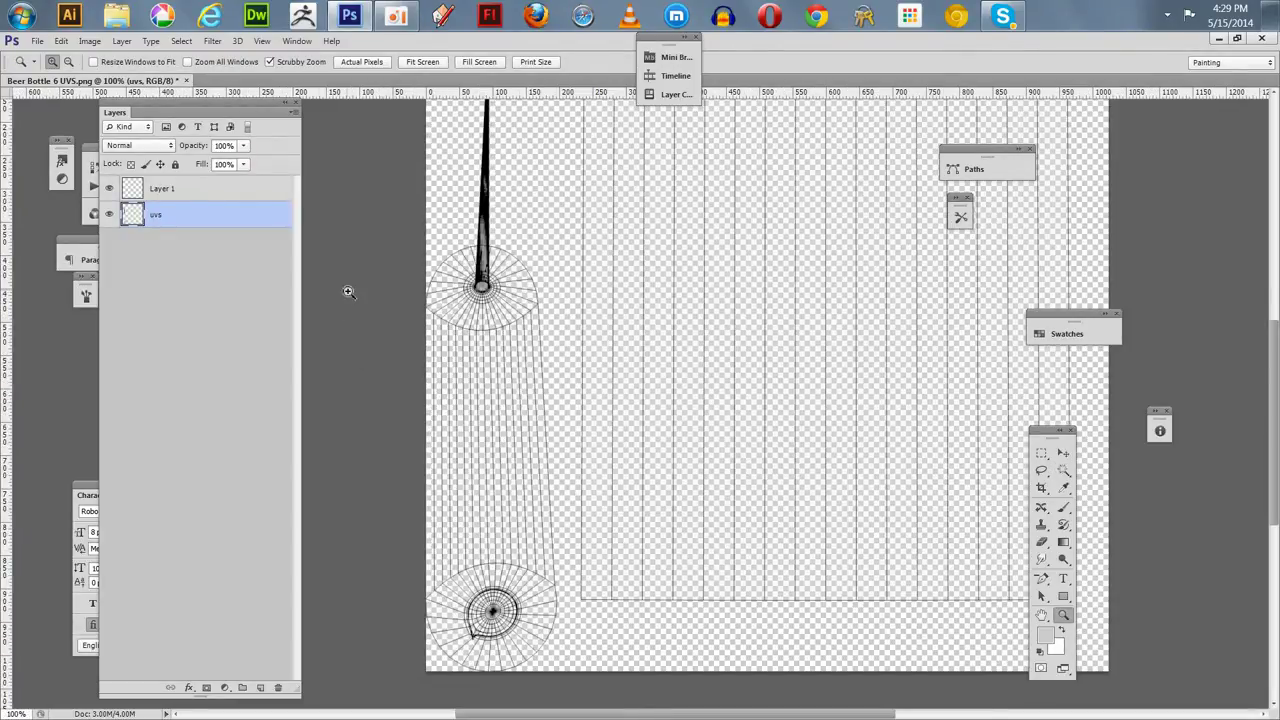
key("w")
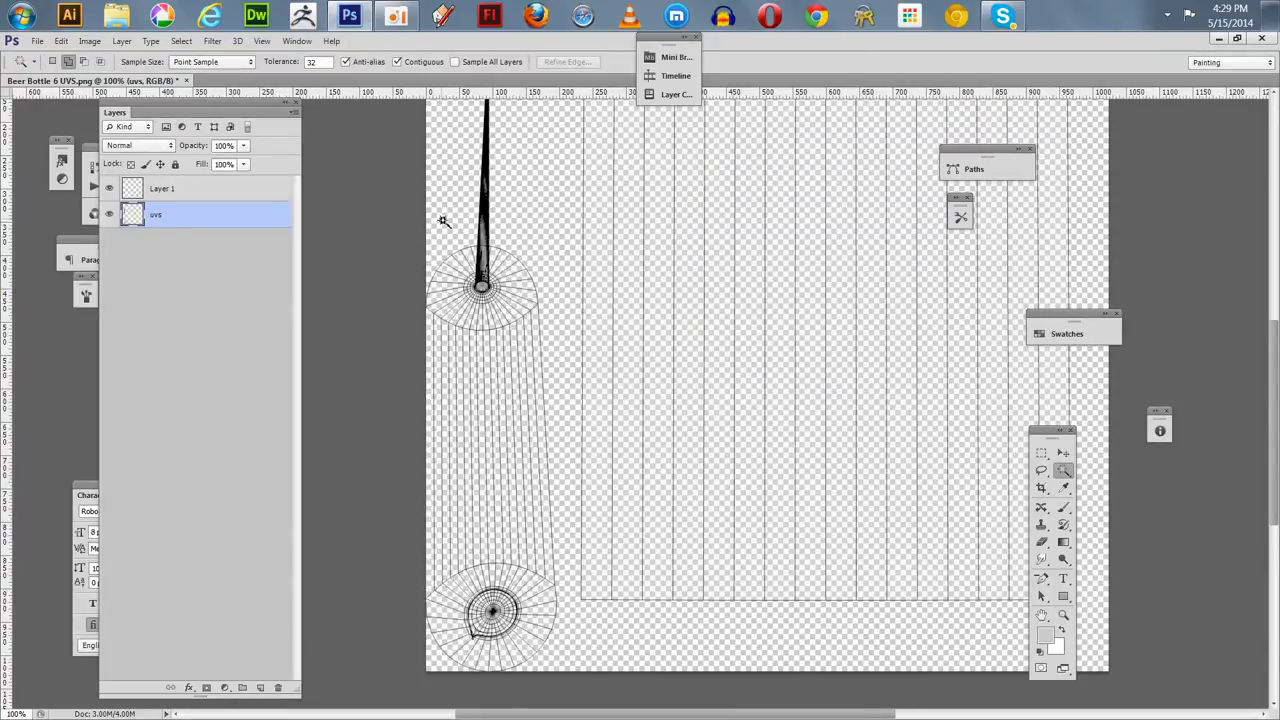
left_click(628, 655)
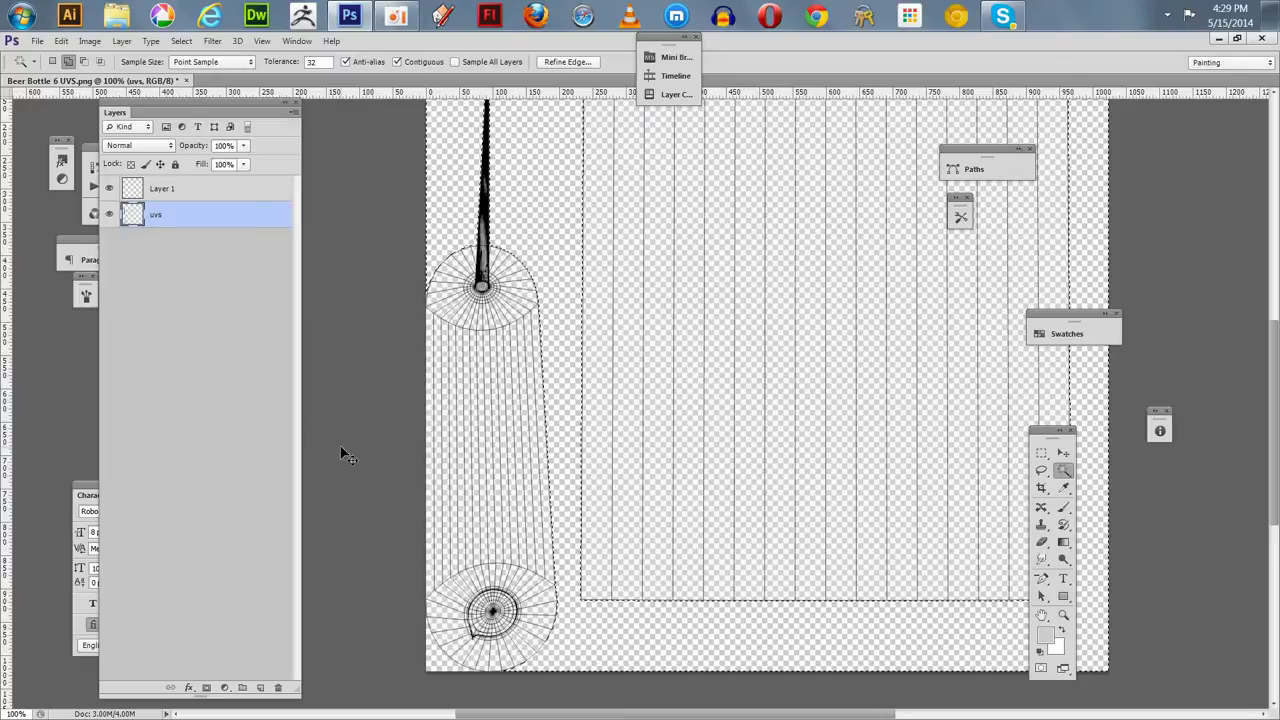
key("ctrl+minus")
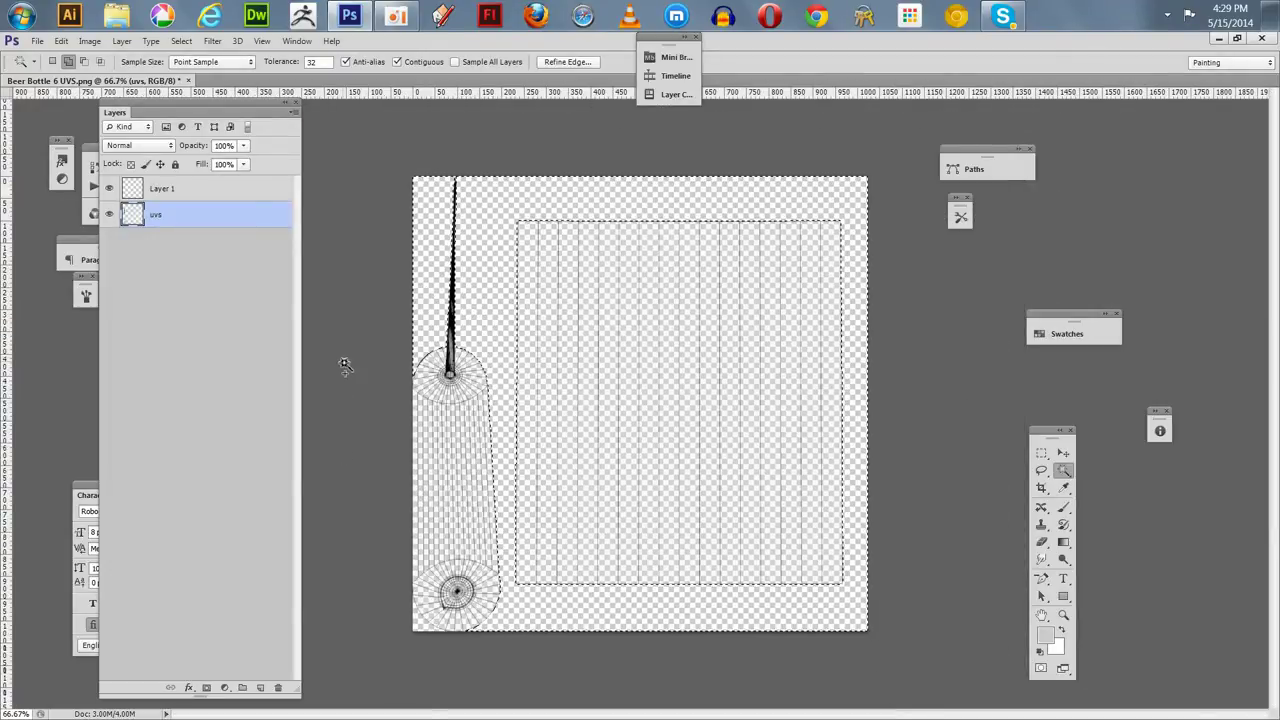
key("q")
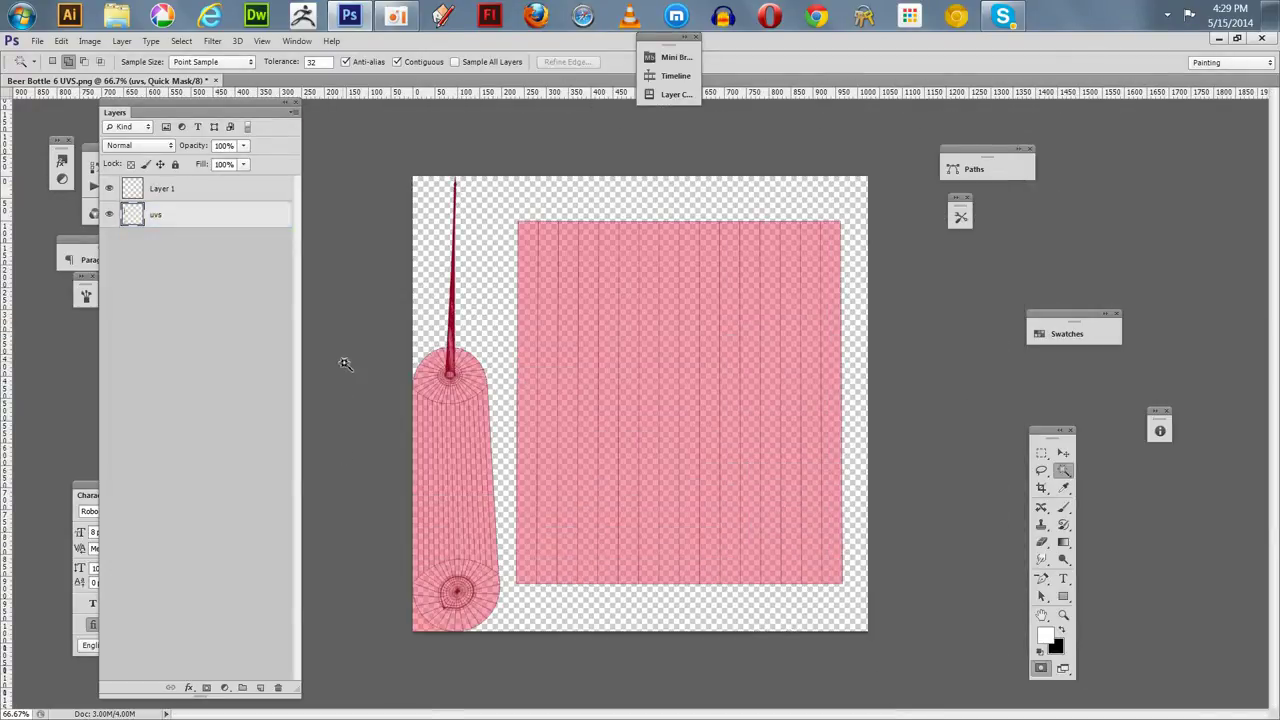
key("q")
Add a layer mask to Layer 1 from the selection, show the mask alone and cover the bottle-body UV strip with a full-height black rectangle
left_click(200, 188)
left_click(206, 688)
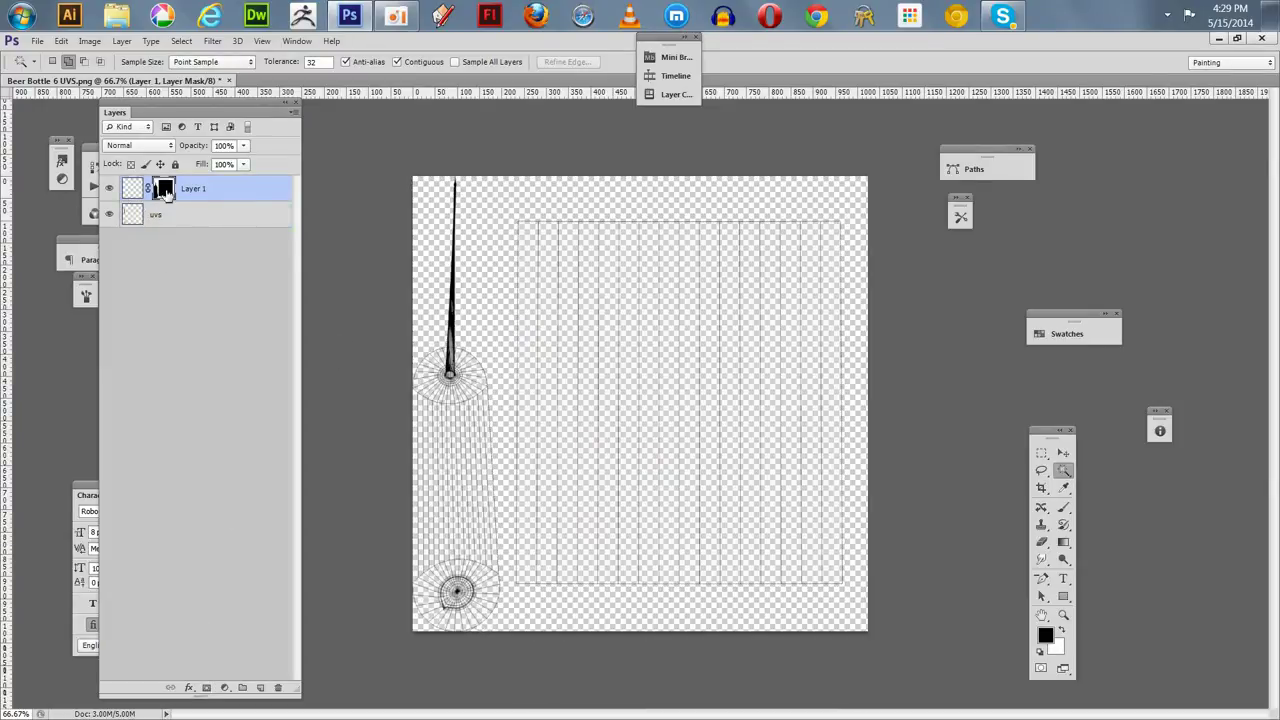
left_click(163, 189, "alt")
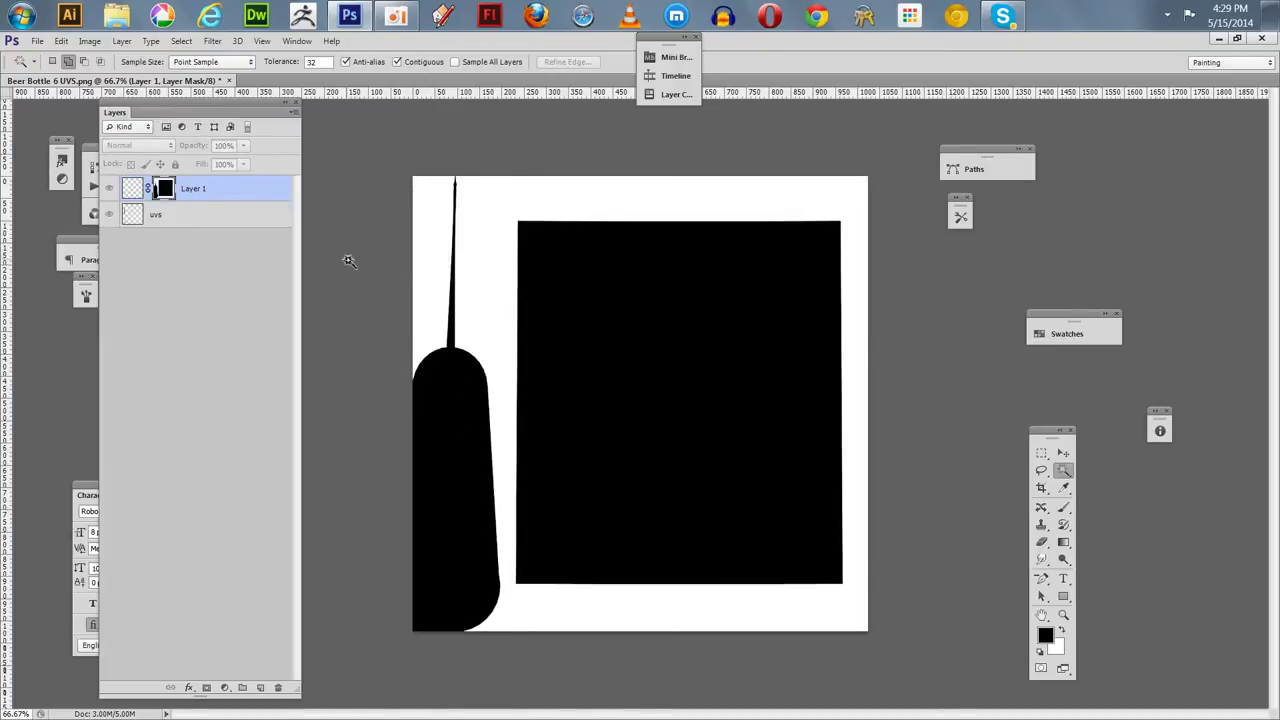
left_click(1063, 597)
left_click_drag(397, 161, 503, 677)
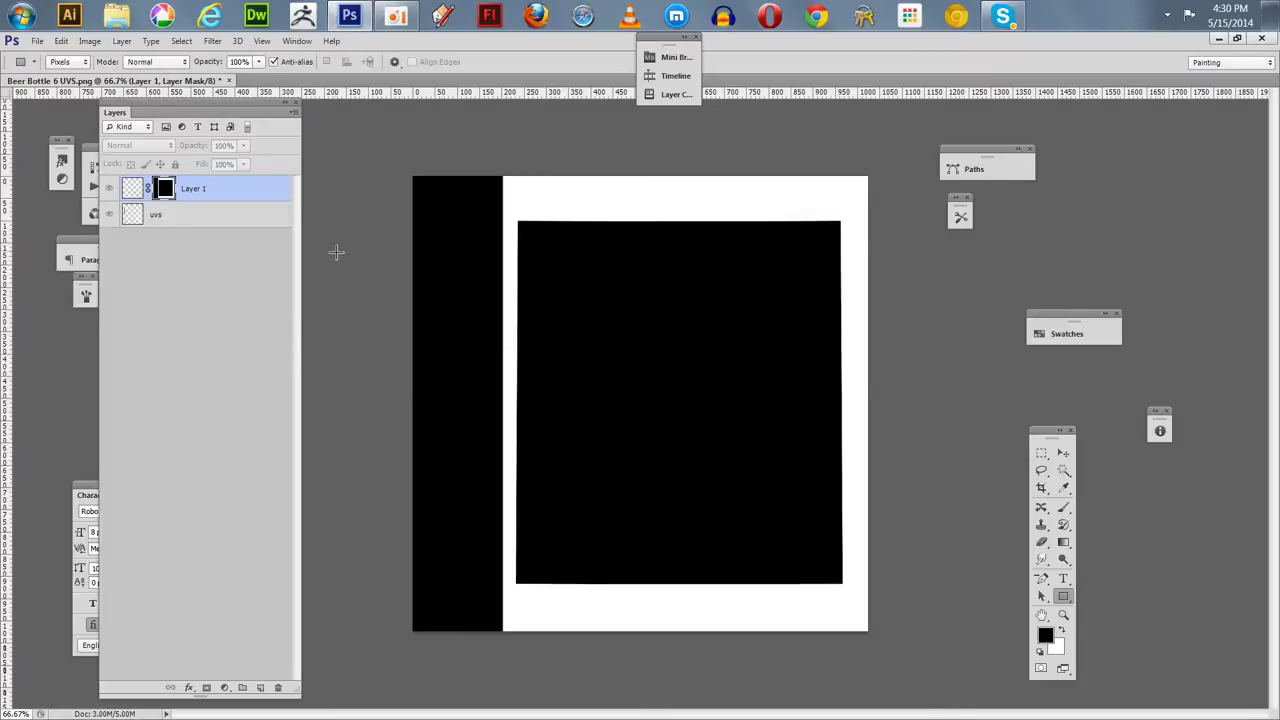
Undo the black rectangle, invert Layer 1's mask and cover the tall UV islands beside the label square with a full-height black rectangle
key("ctrl+z")
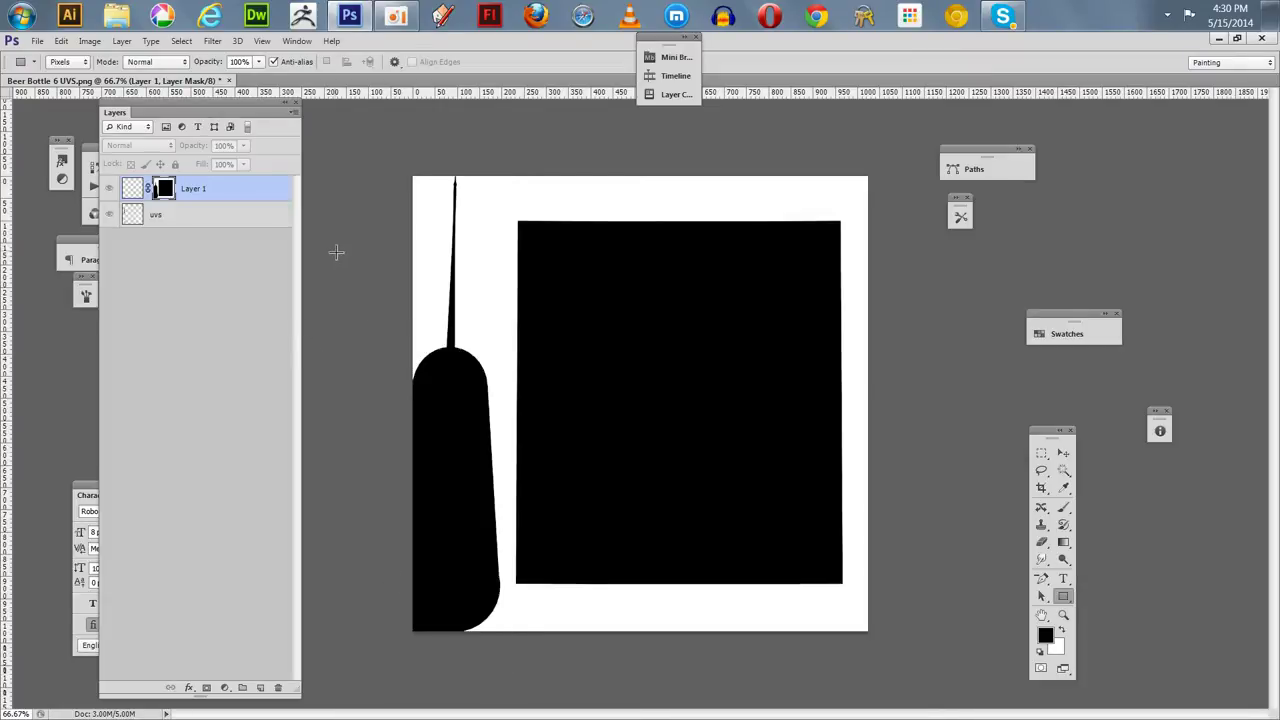
left_click(89, 41)
mouse_move(125, 92)
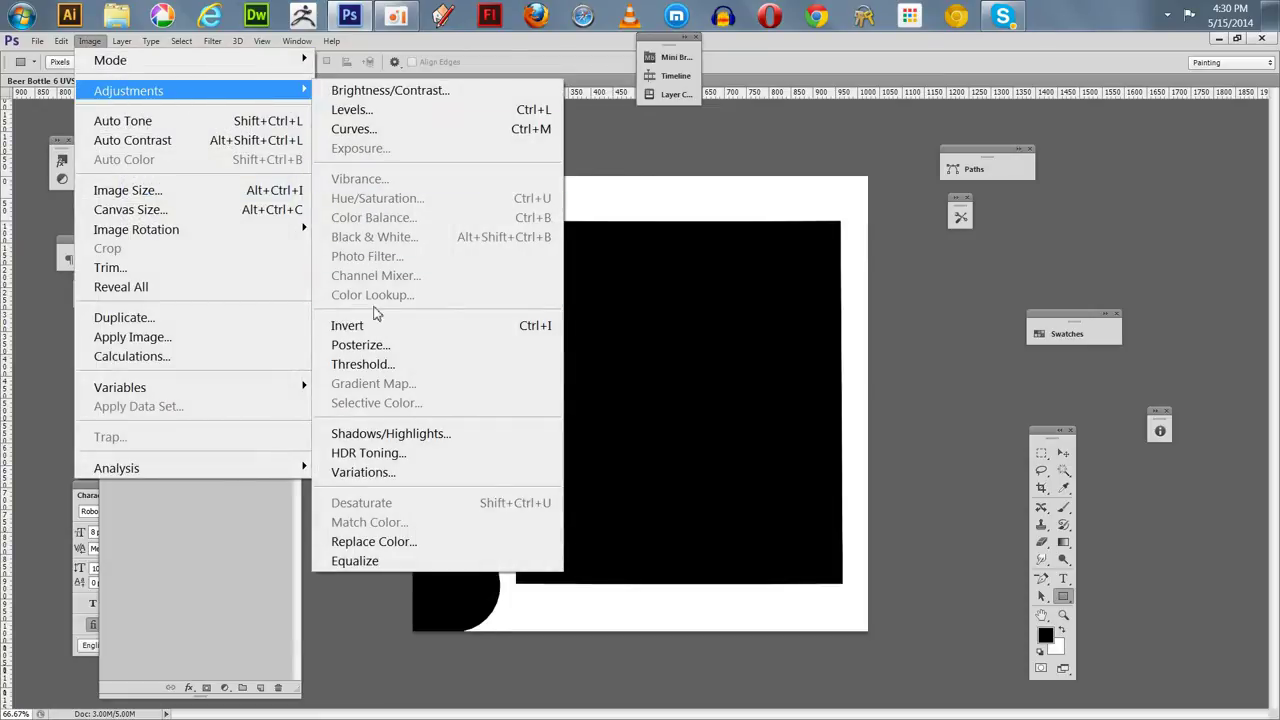
left_click(371, 326)
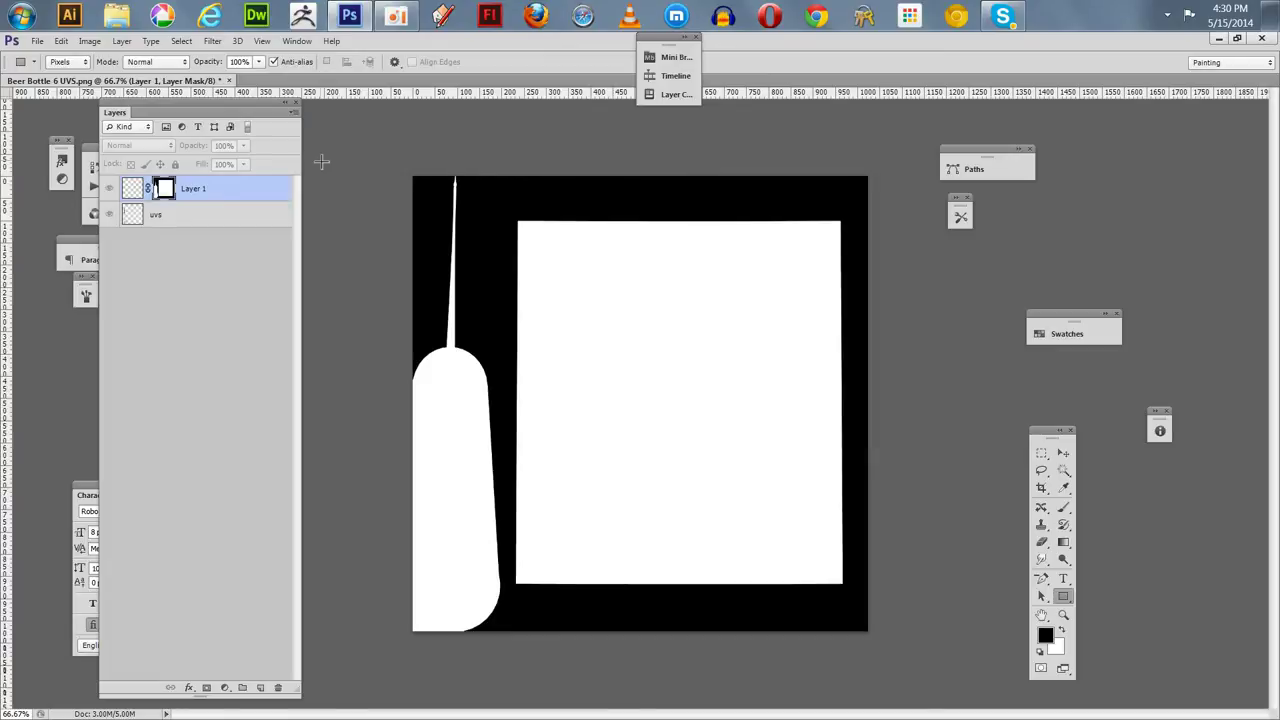
left_click_drag(389, 162, 505, 693)
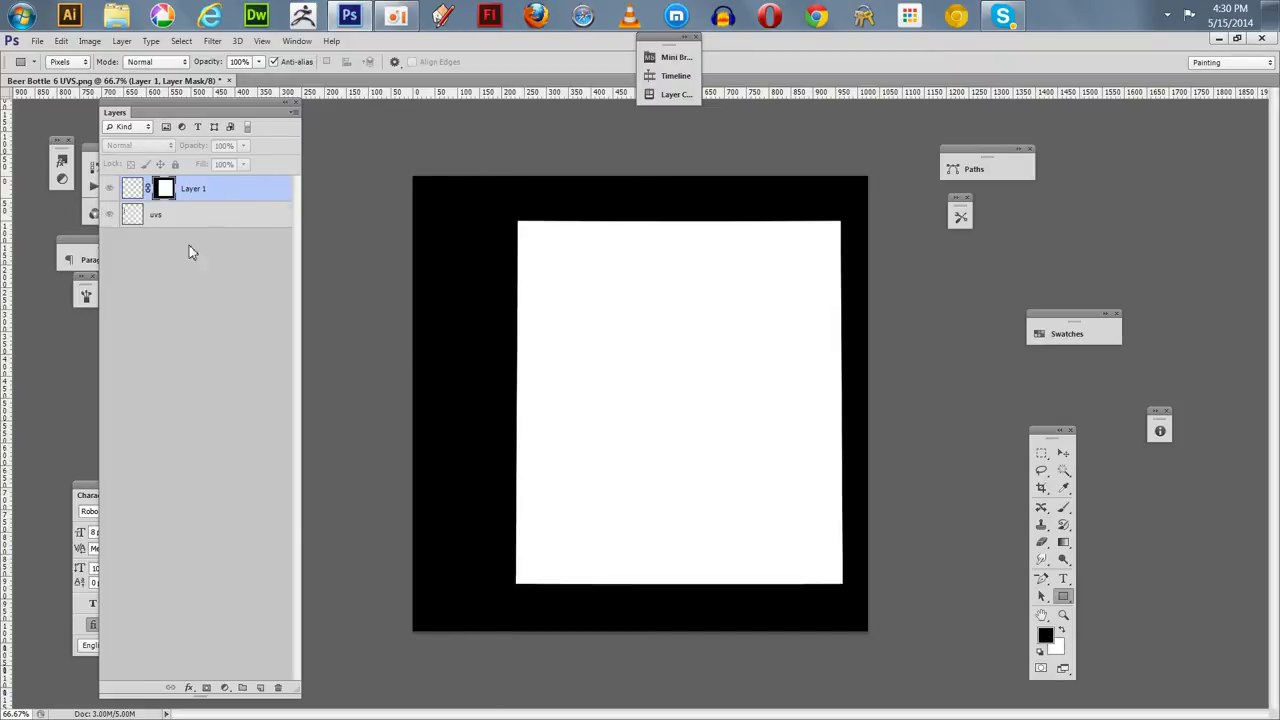
Hide the uvs layer and fill the image content of Layer 1 with the colour ffcc66 at 100% opacity in Normal mode
left_click(136, 188)
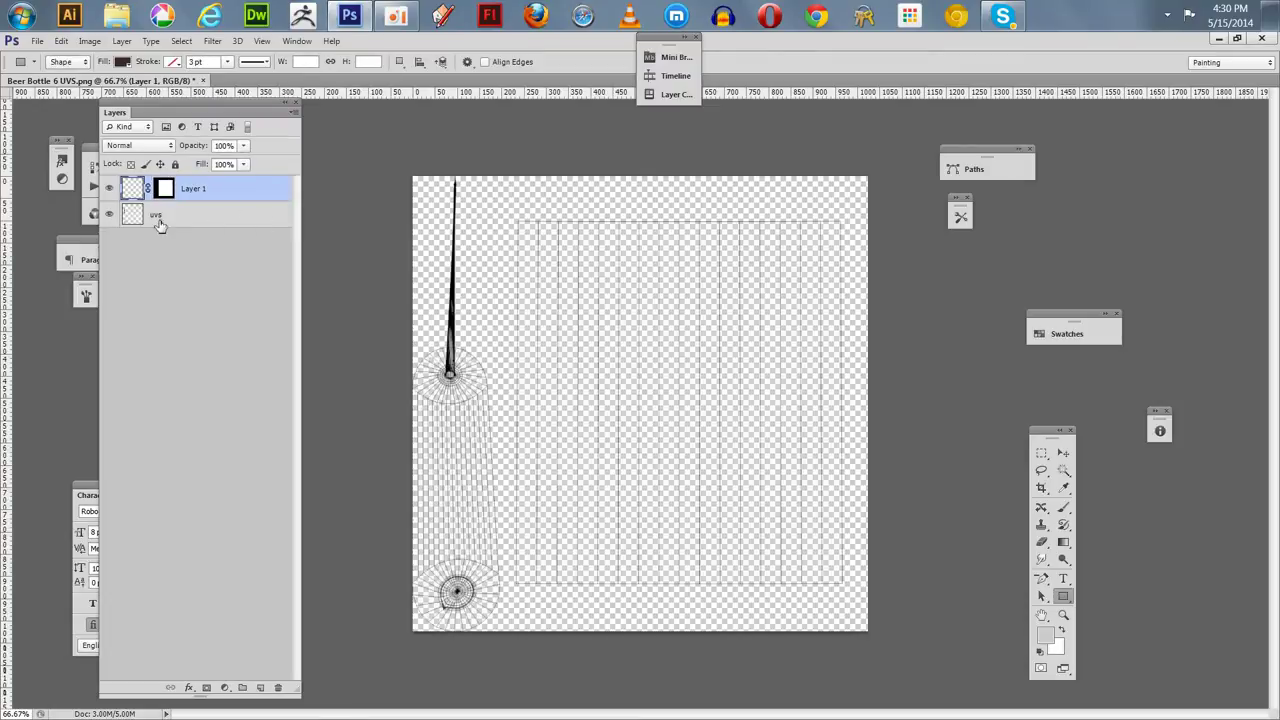
left_click(110, 216)
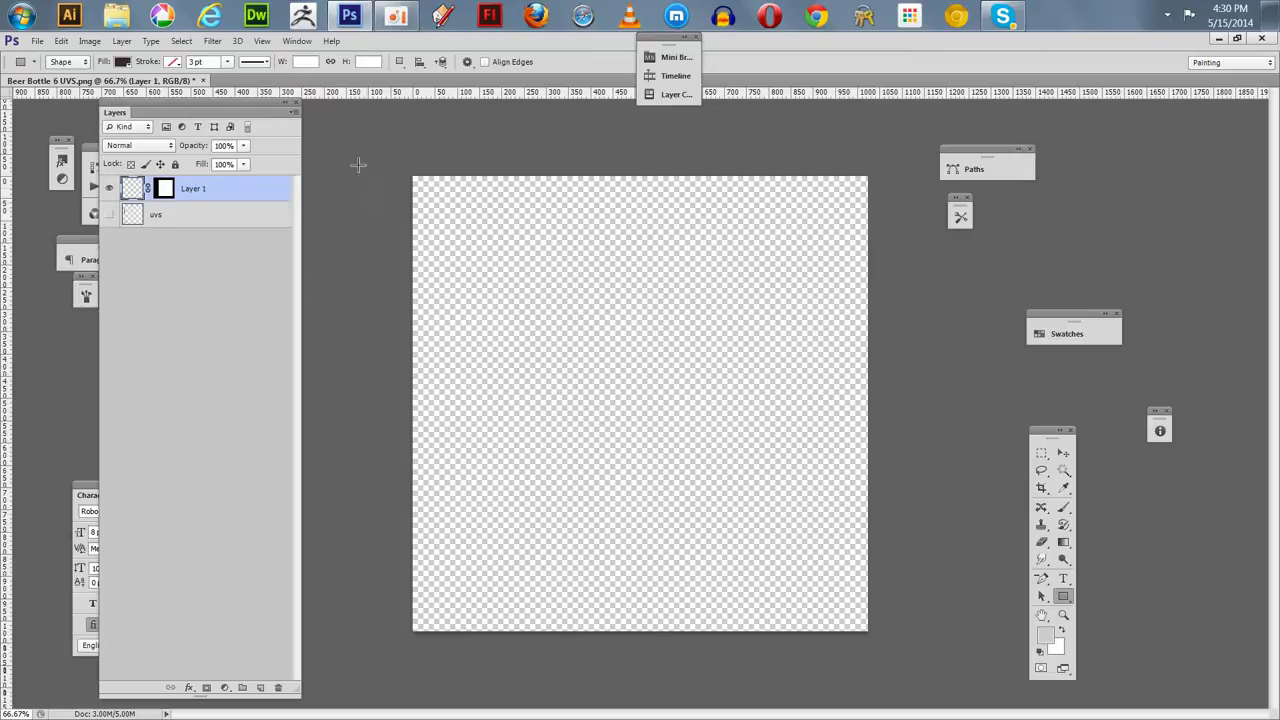
left_click(61, 41)
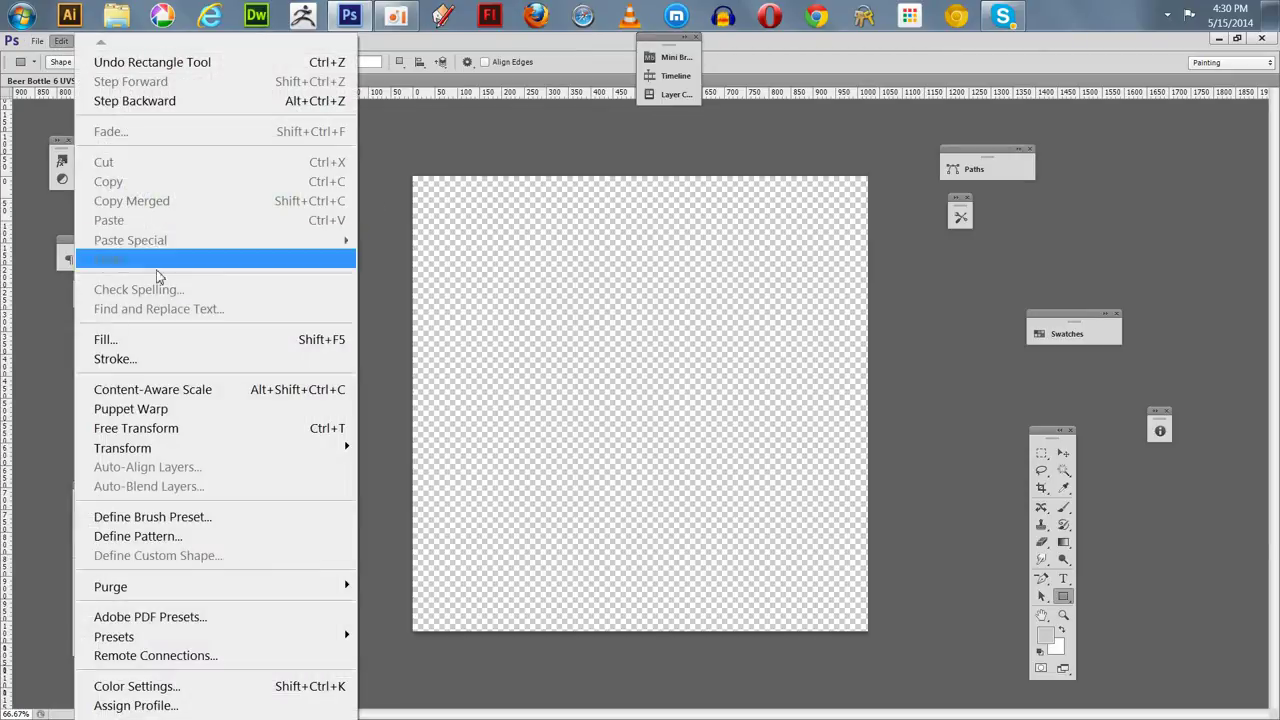
left_click(145, 346)
left_click(609, 219)
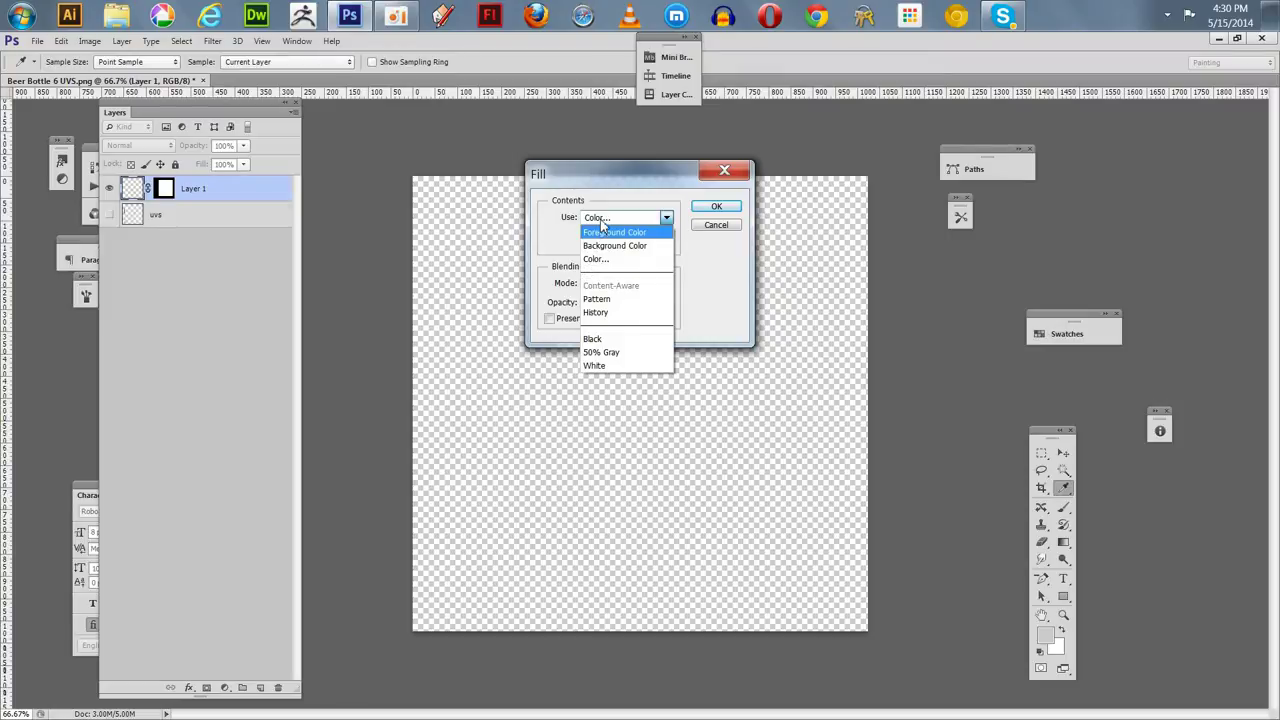
left_click(601, 222)
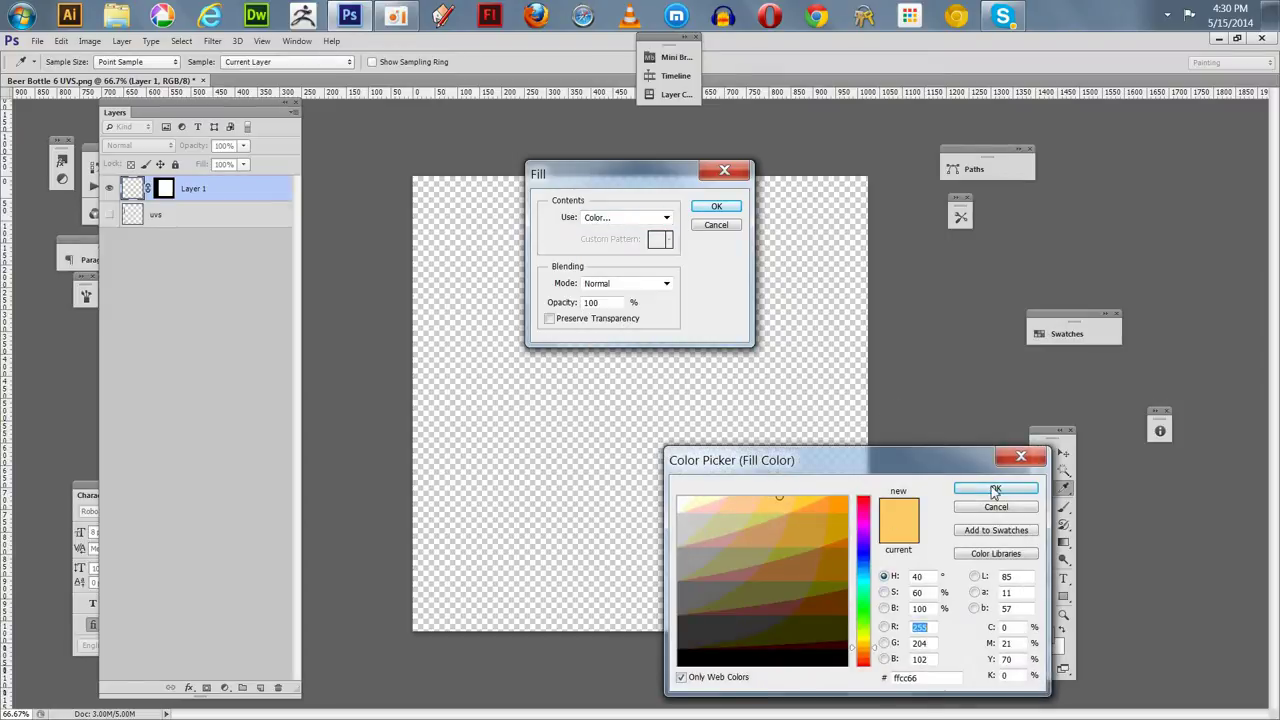
left_click(996, 489)
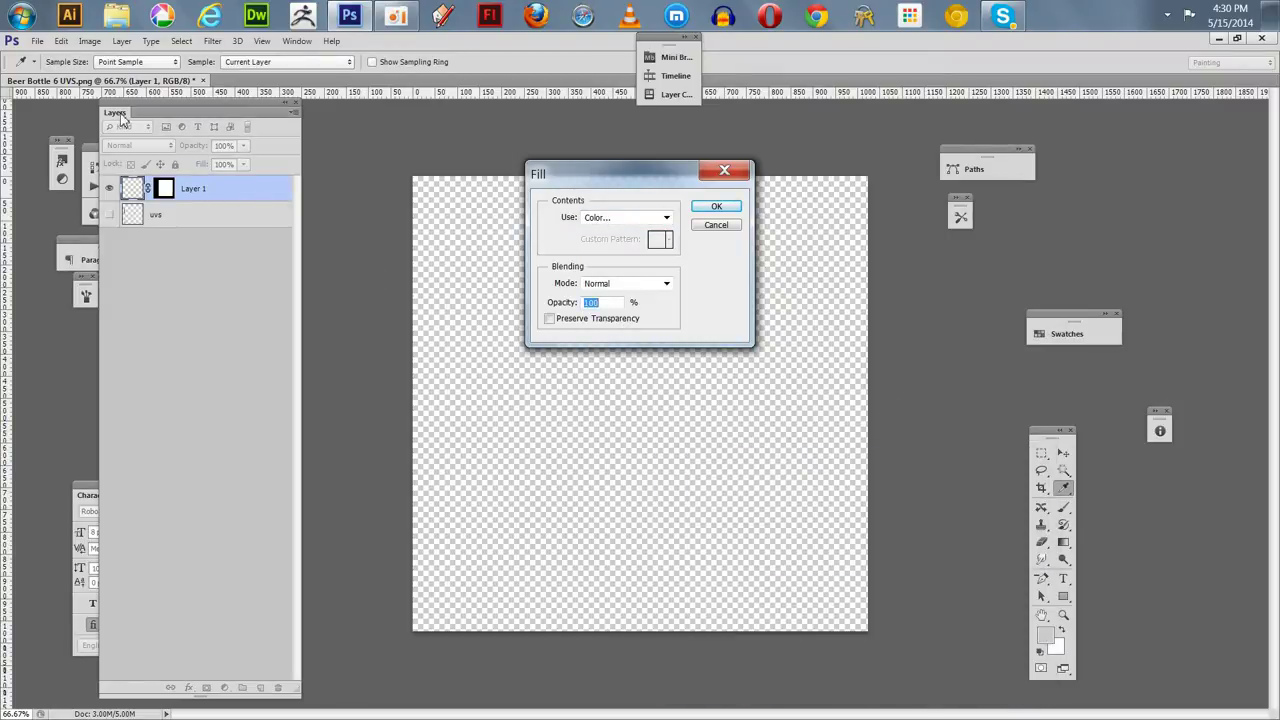
left_click(60, 41)
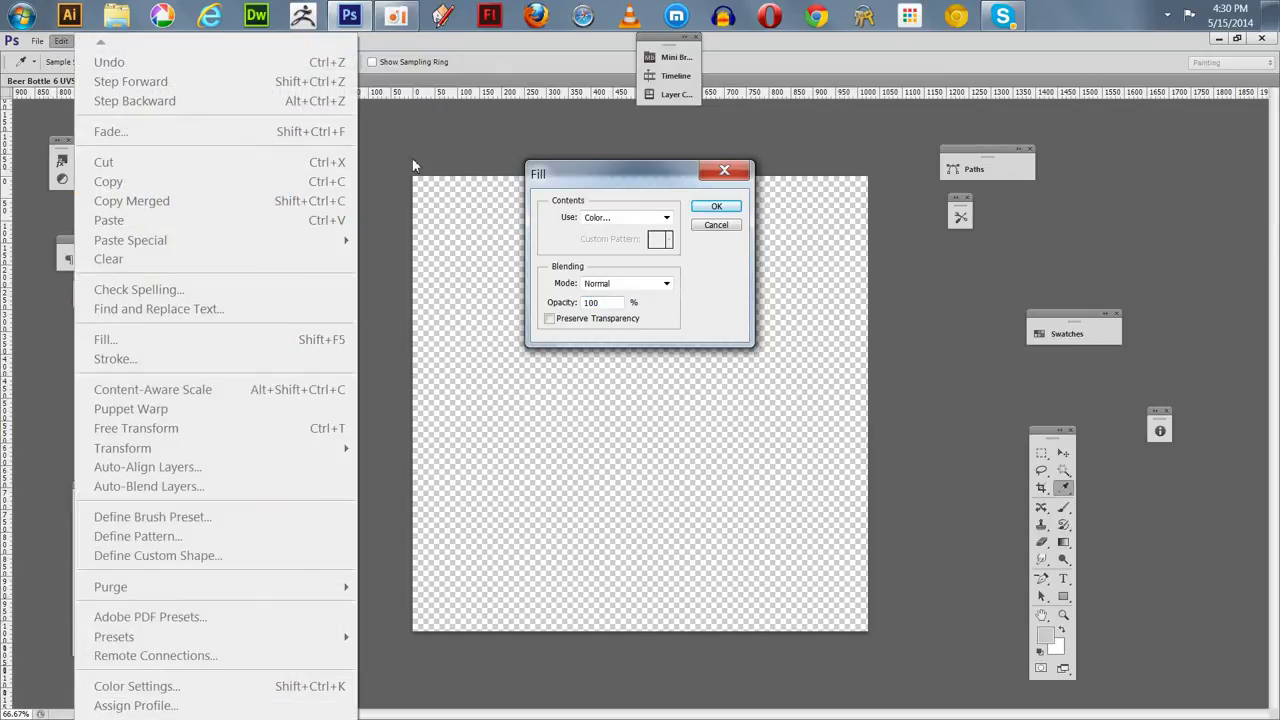
left_click(720, 206)
left_click(716, 206)
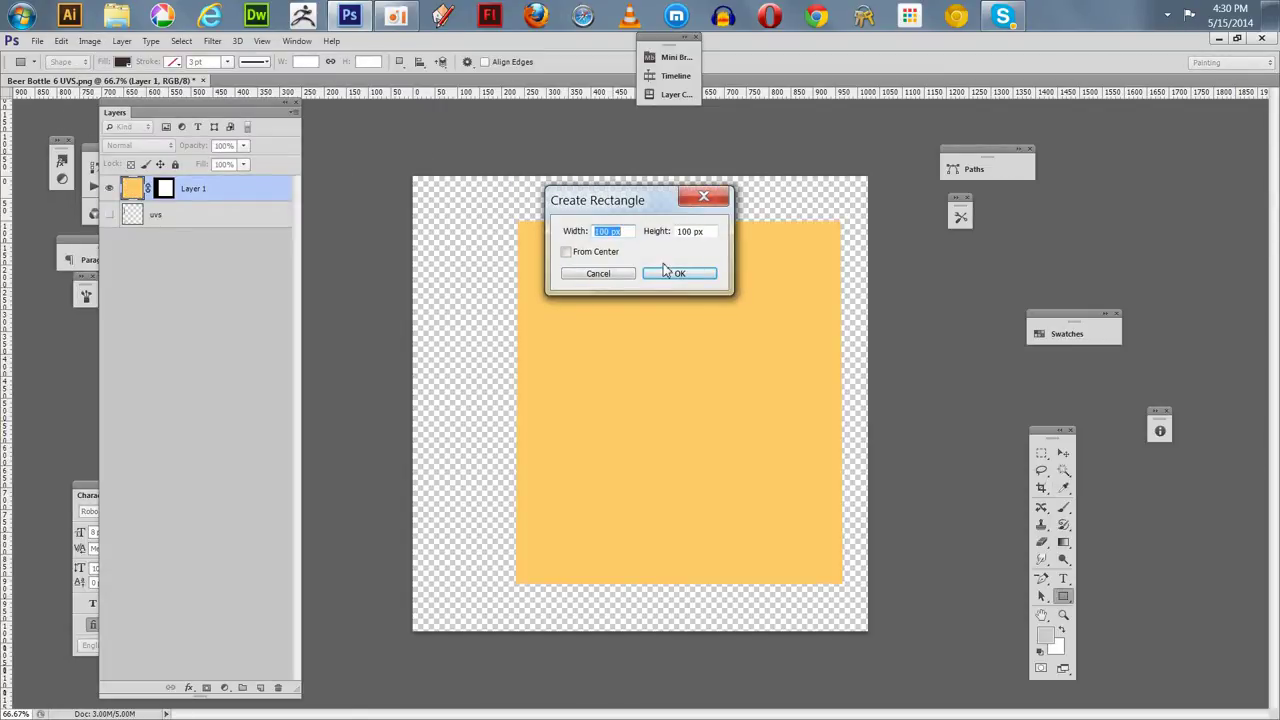
left_click(597, 274)
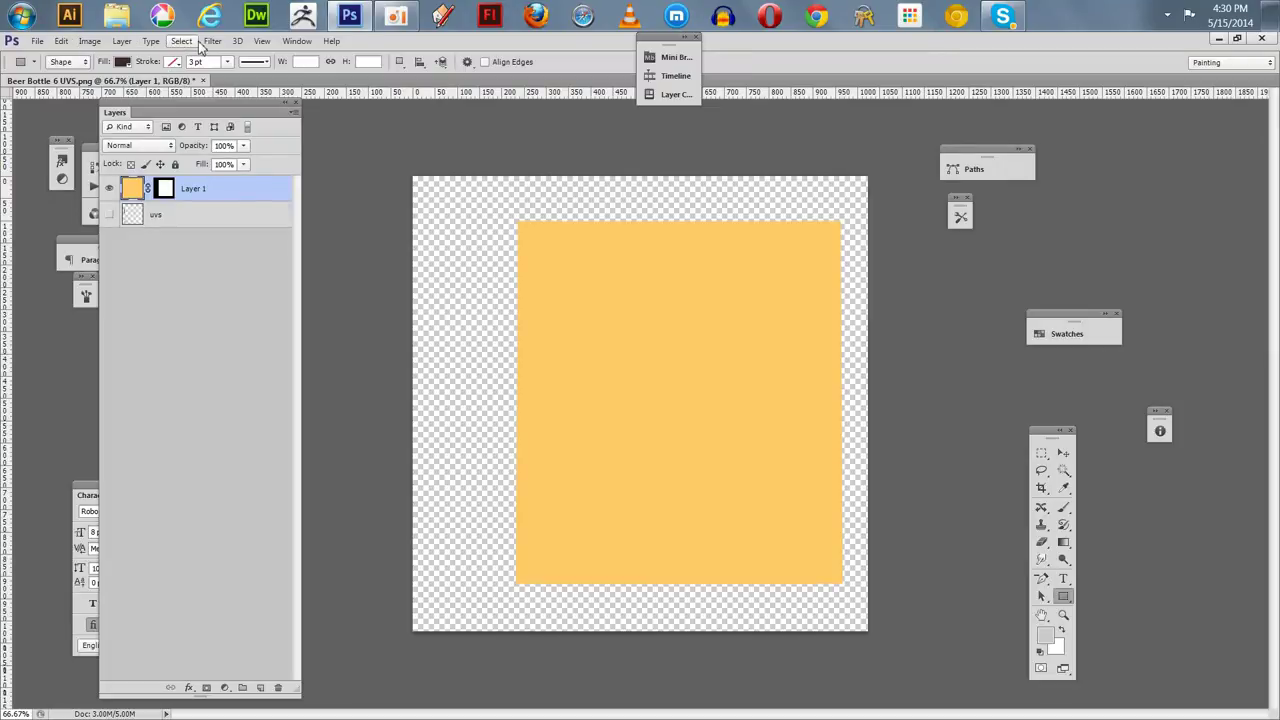
Add monochromatic noise with Gaussian distribution to Layer 1's fill, keeping the offered amount
left_click(212, 41)
mouse_move(262, 293)
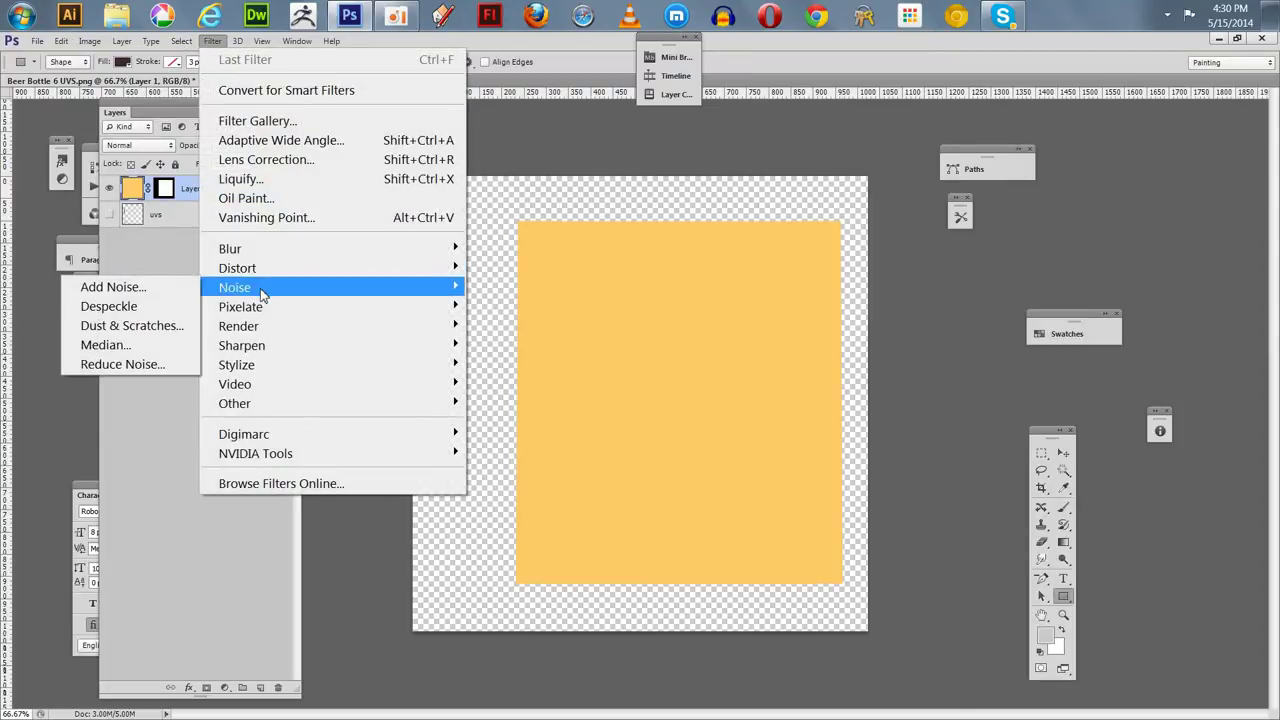
left_click(110, 288)
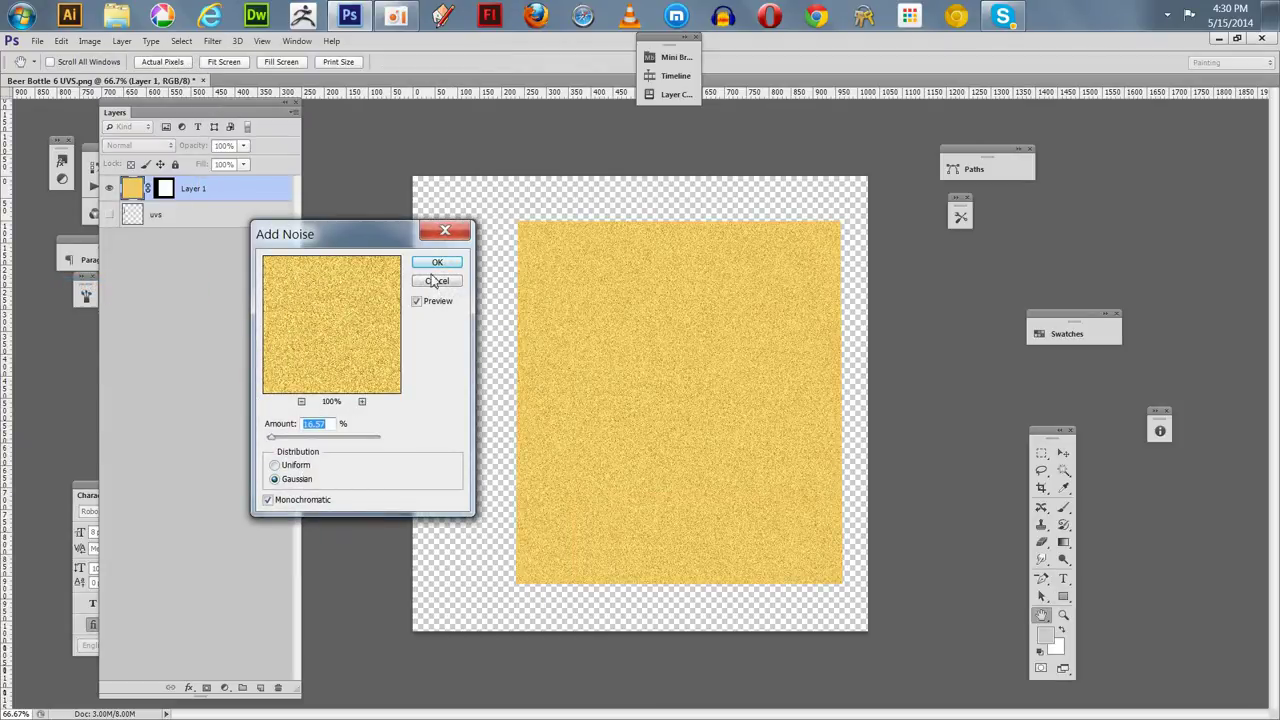
left_click(436, 263)
key("u")
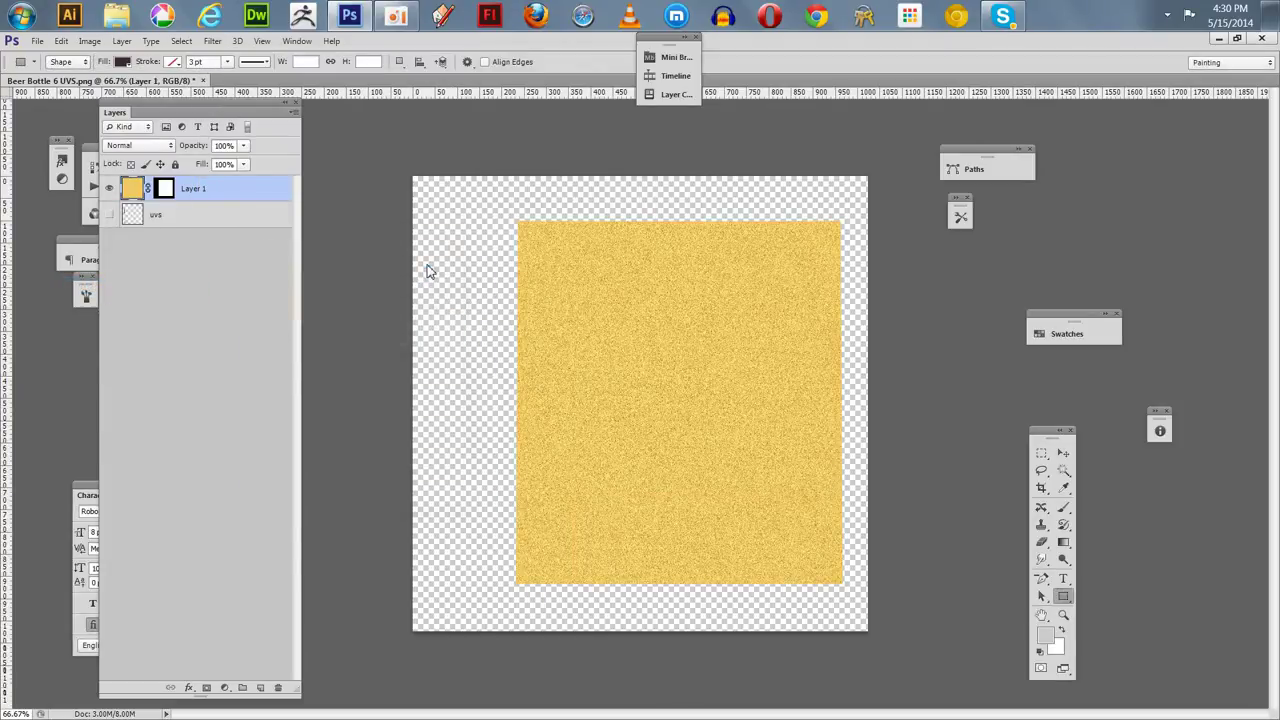
Soften the noise on Layer 1 with a Gaussian Blur, lowering the radius slightly from the offered one
left_click(213, 41)
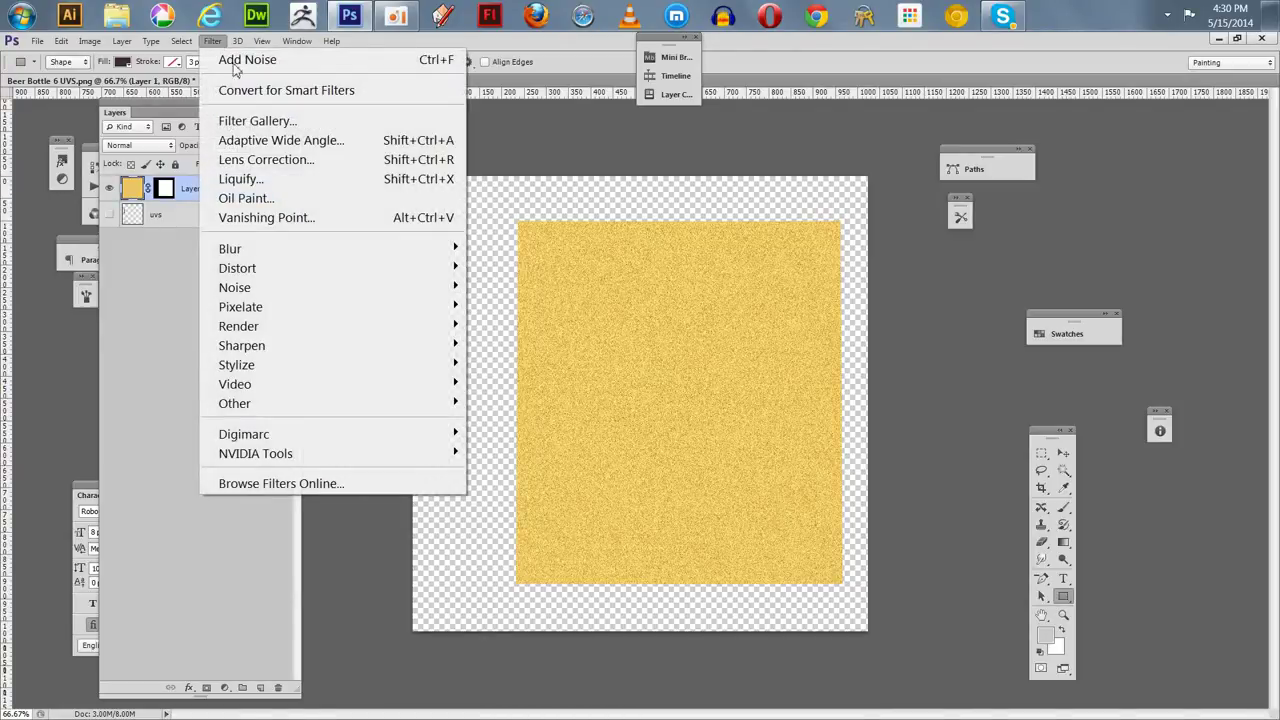
mouse_move(258, 252)
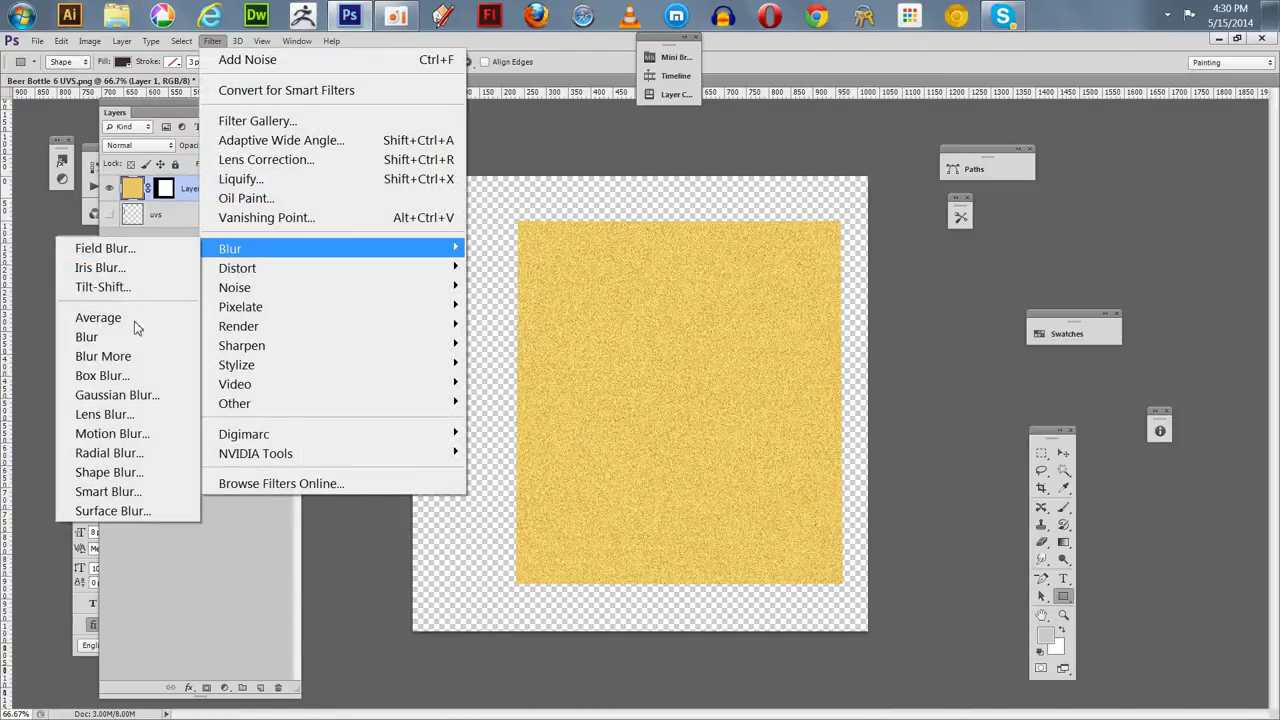
left_click(120, 395)
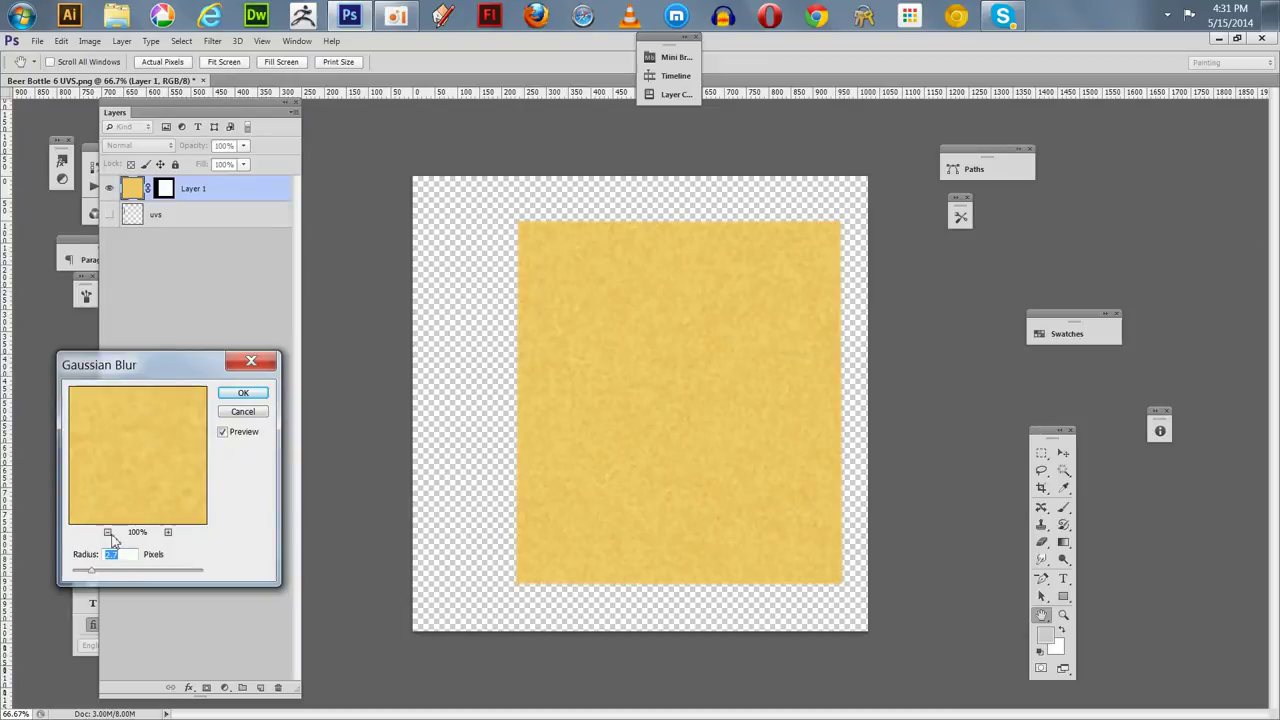
mouse_move(92, 570)
left_mouse_down()
mouse_move(80, 572)
mouse_move(88, 580)
left_mouse_up()
left_click(241, 393)
key("u")
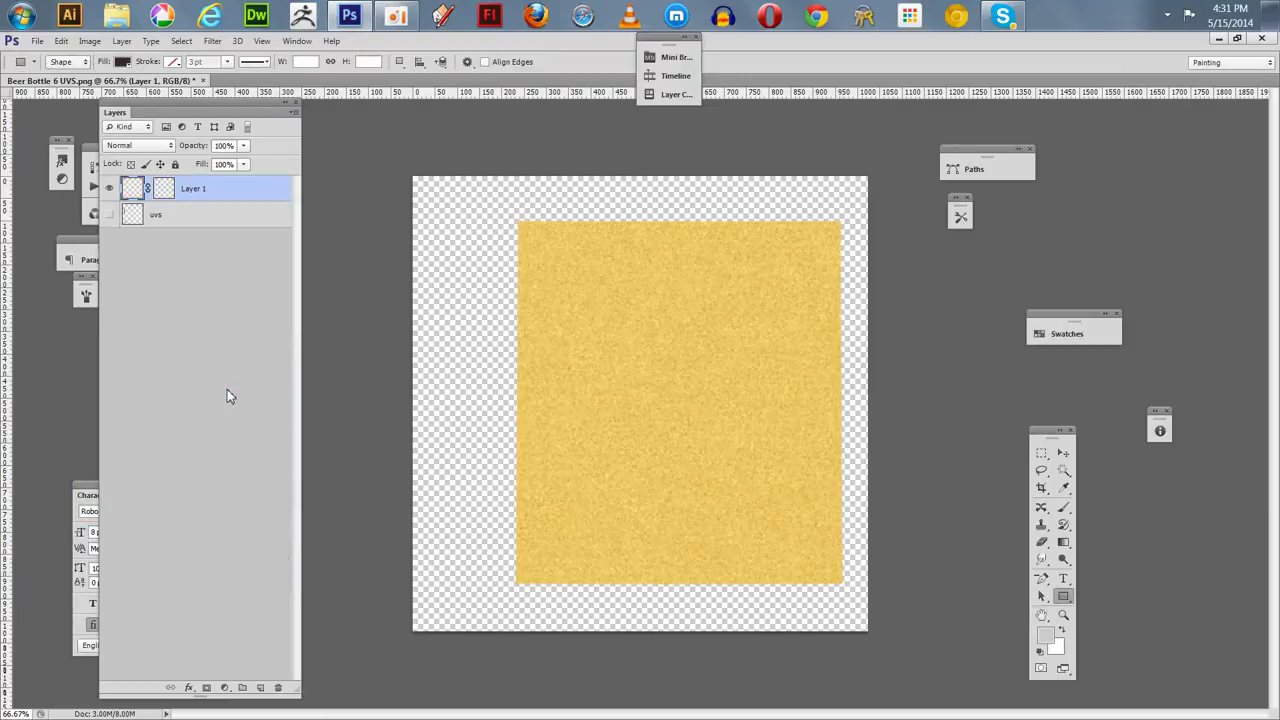
left_click(119, 41)
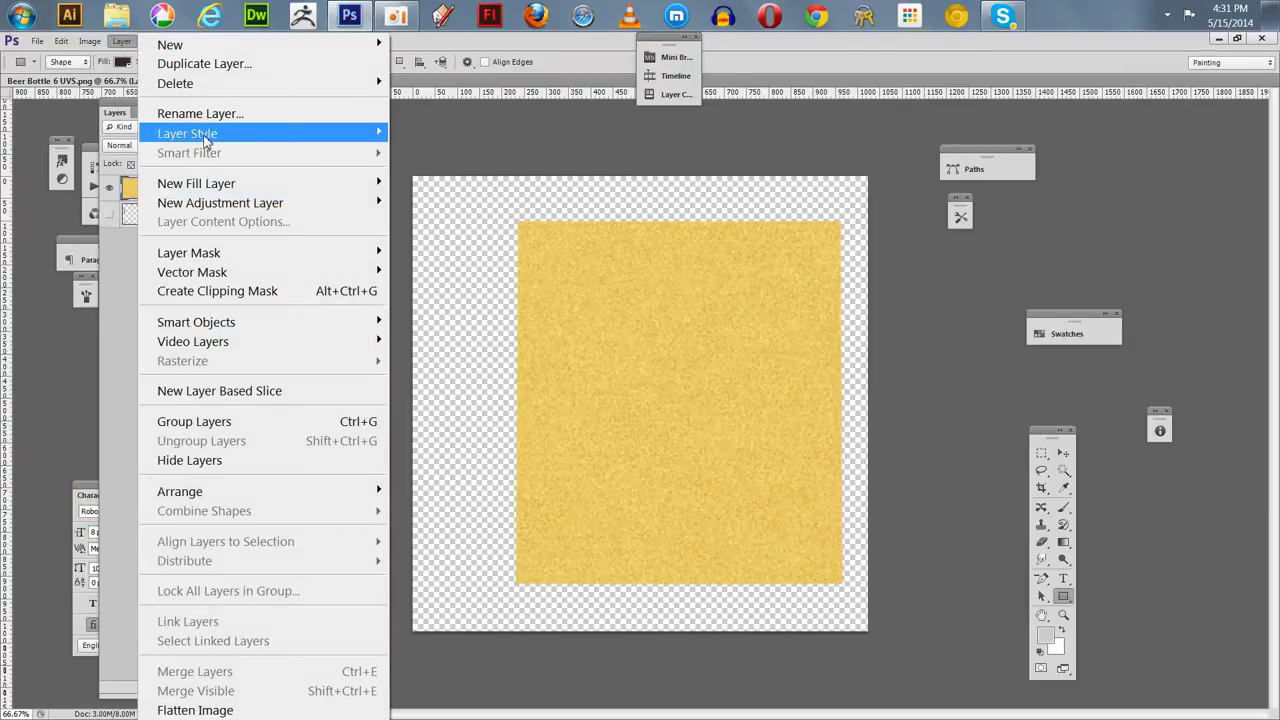
mouse_move(200, 133)
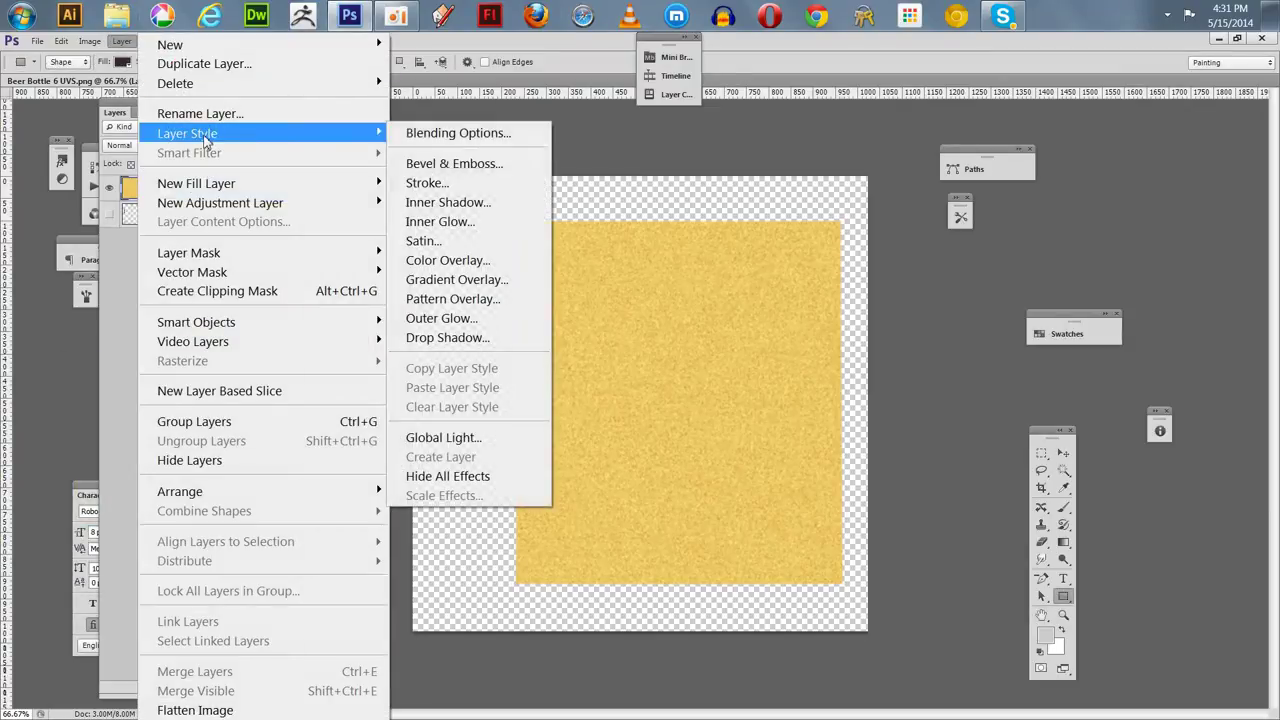
left_click(444, 189)
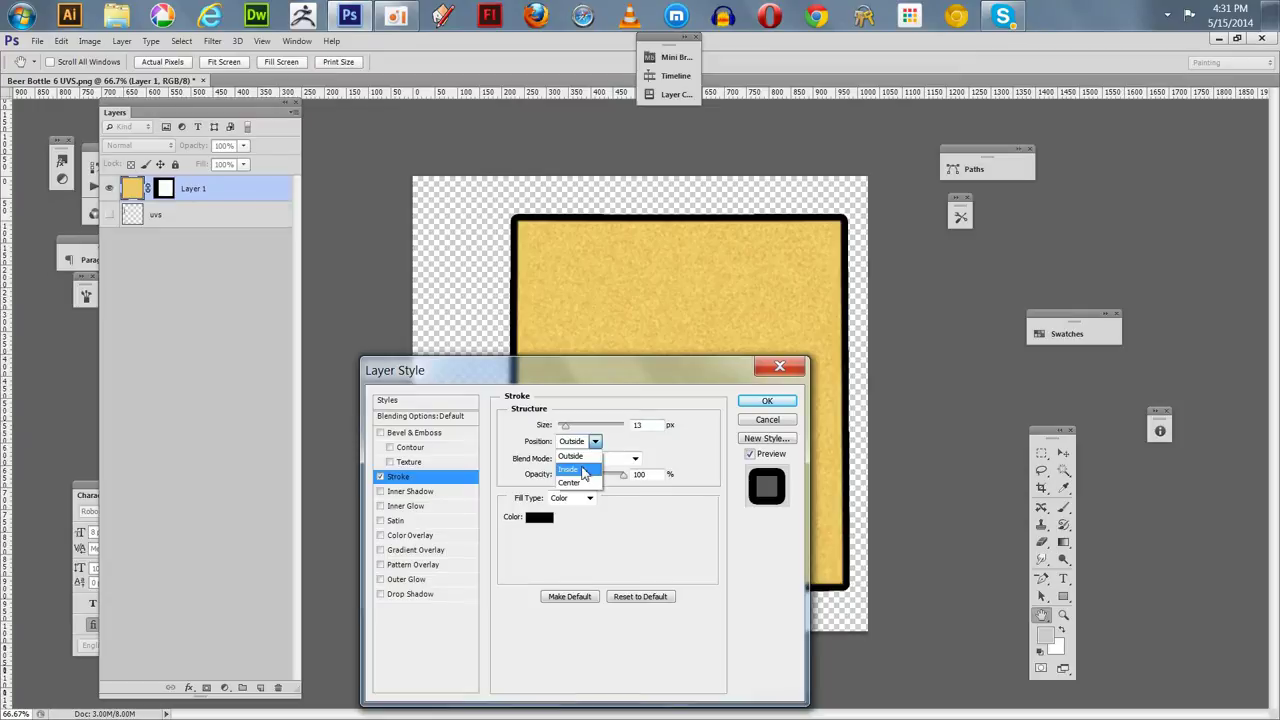
left_click(584, 462)
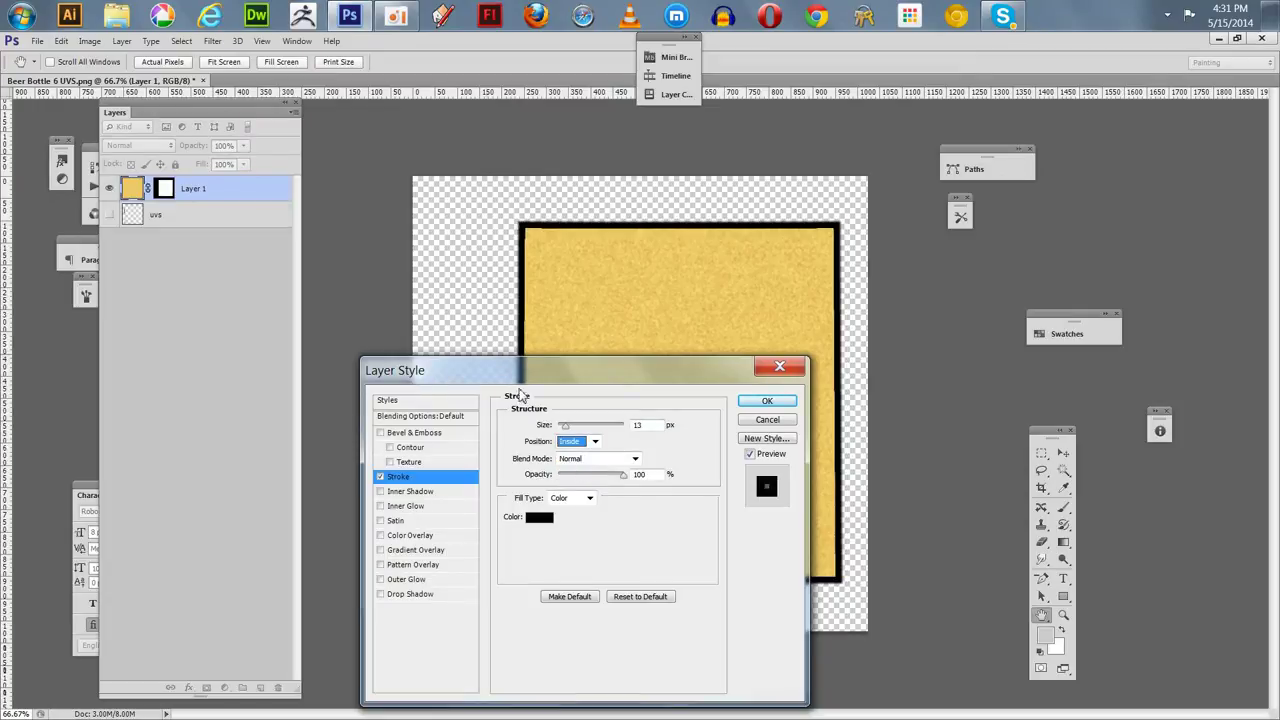
left_click(538, 518)
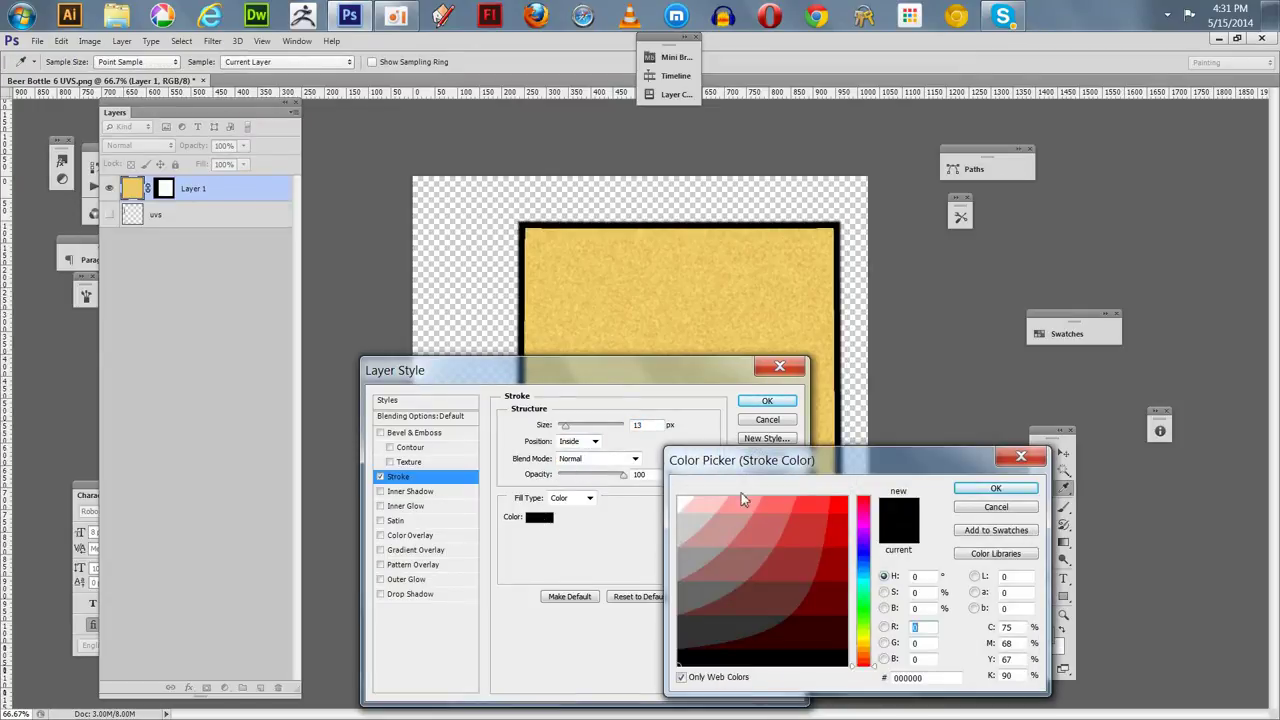
left_click(840, 507)
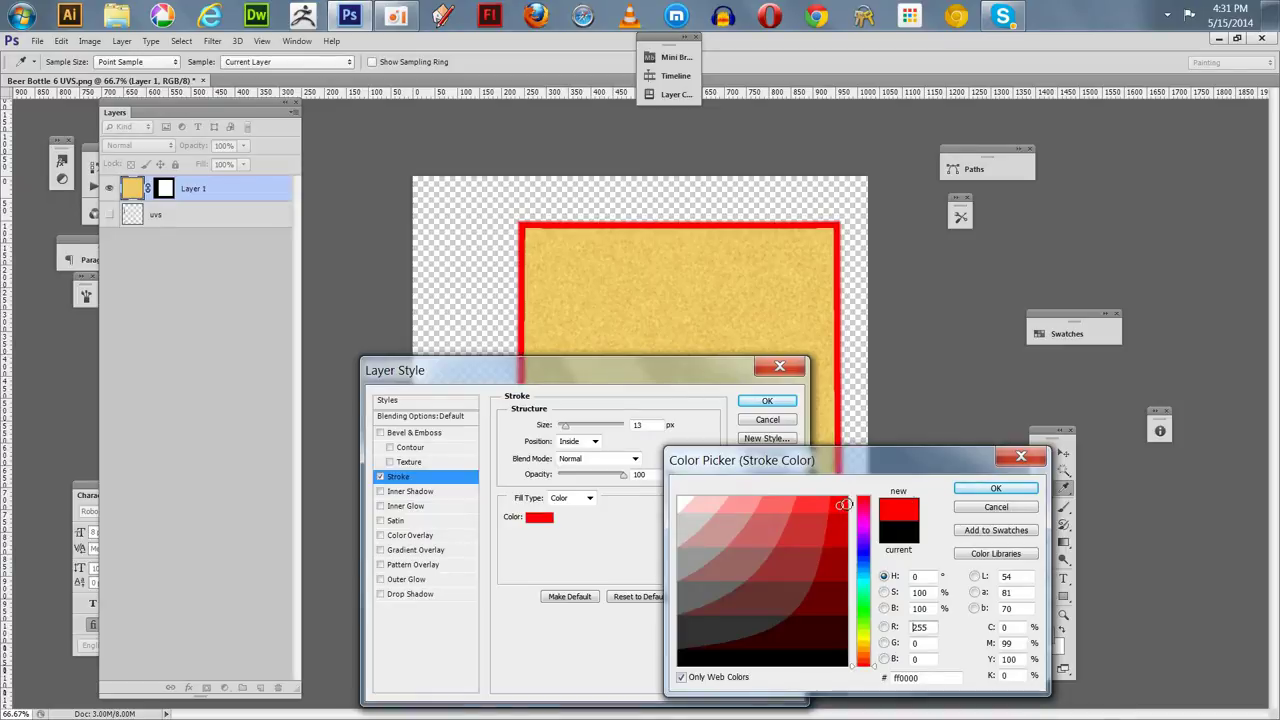
left_click(996, 488)
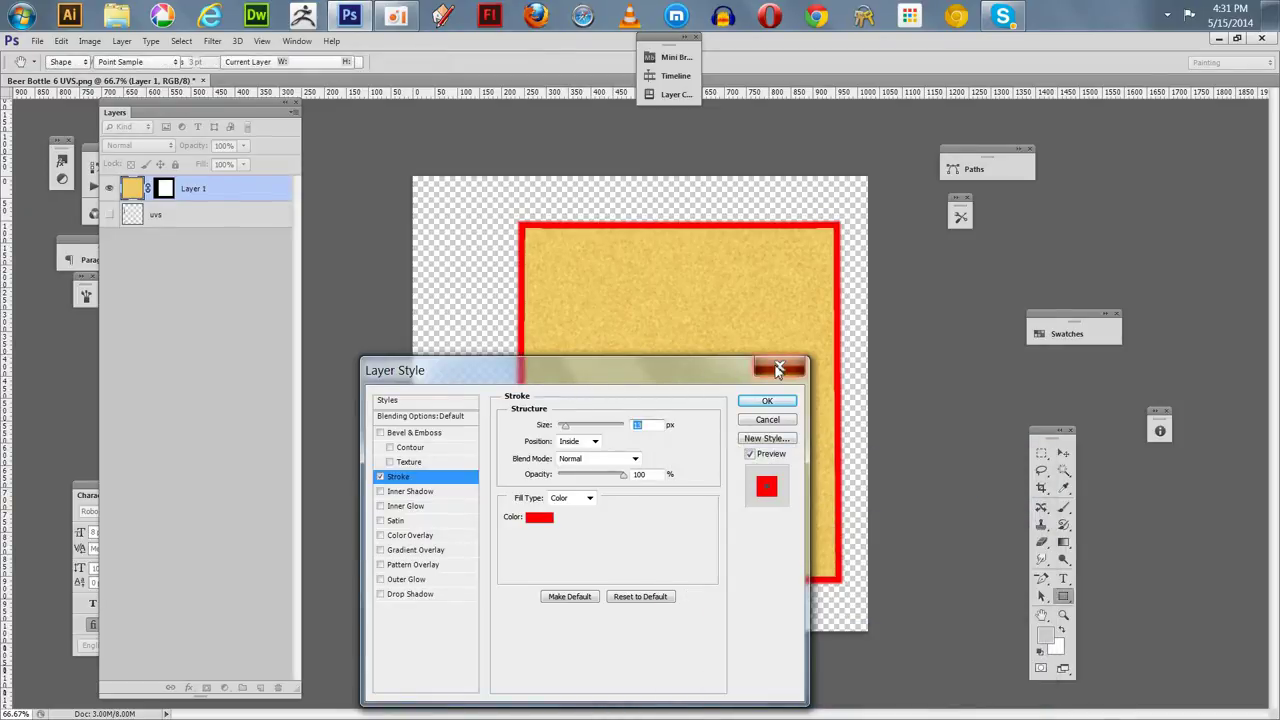
left_click(779, 366)
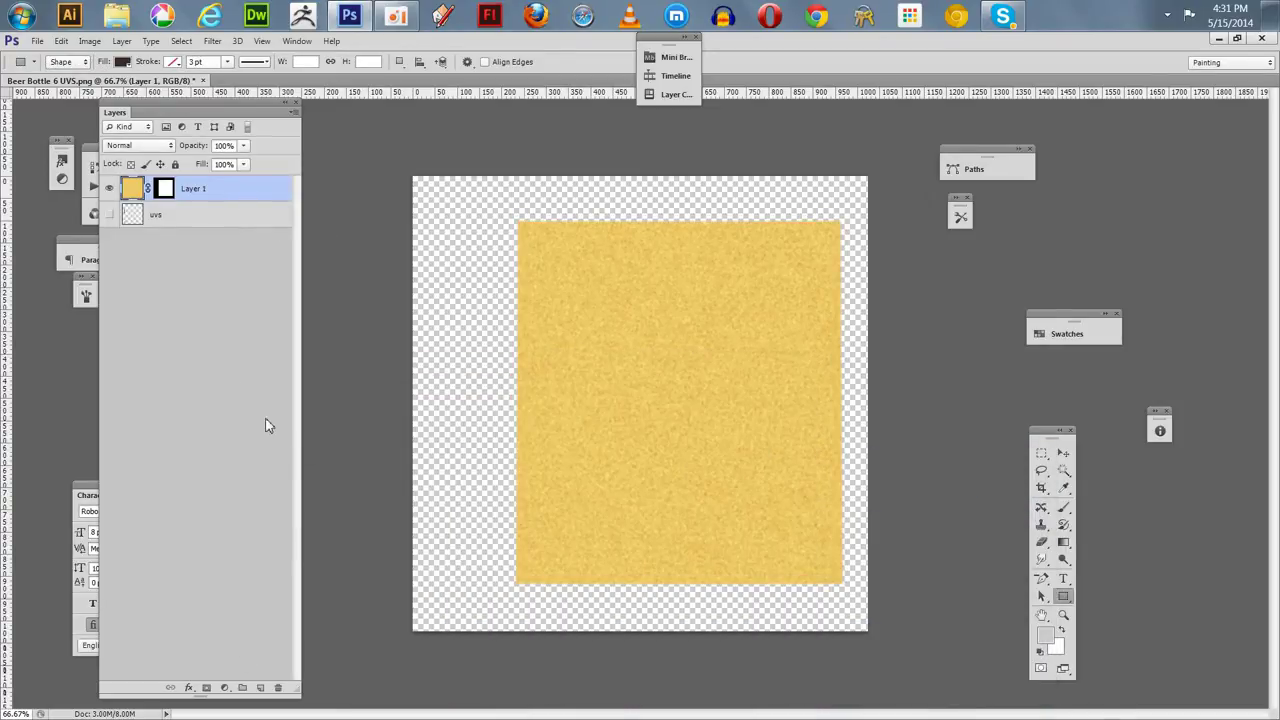
Start a text object near the middle of the label square with the font size set to 60 pt
left_click(1063, 578)
left_click(635, 399)
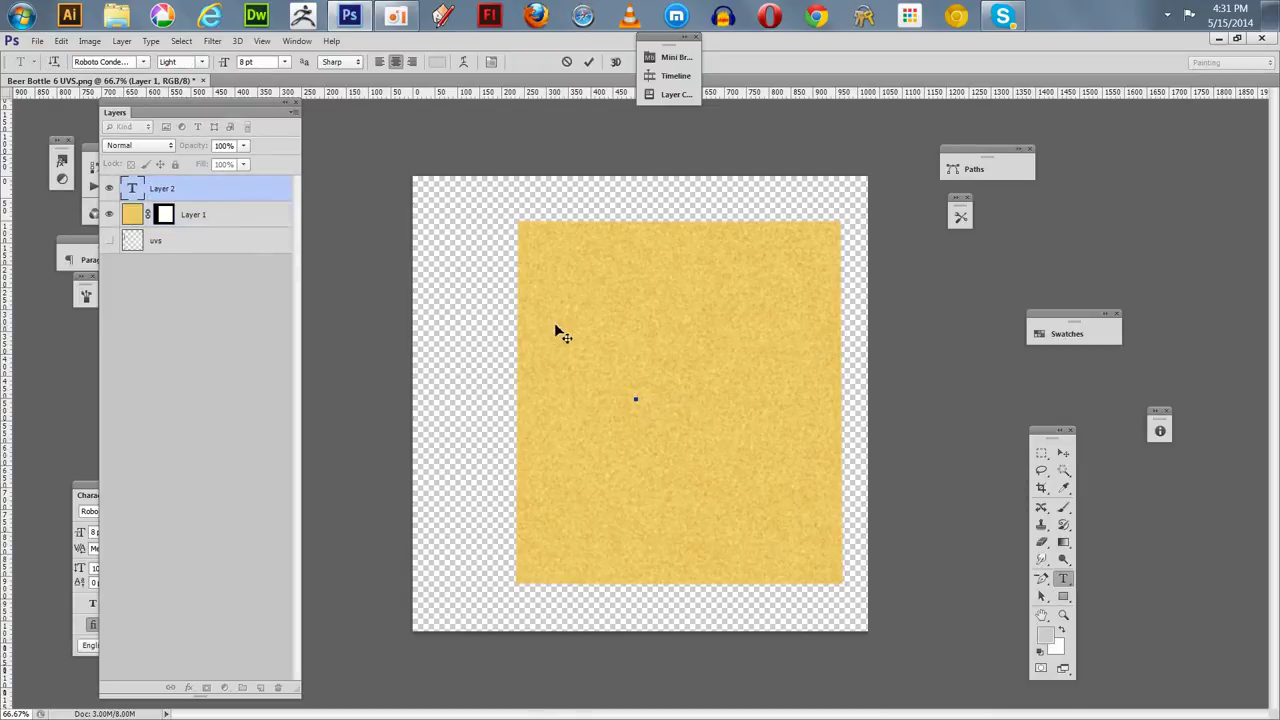
left_click(286, 62)
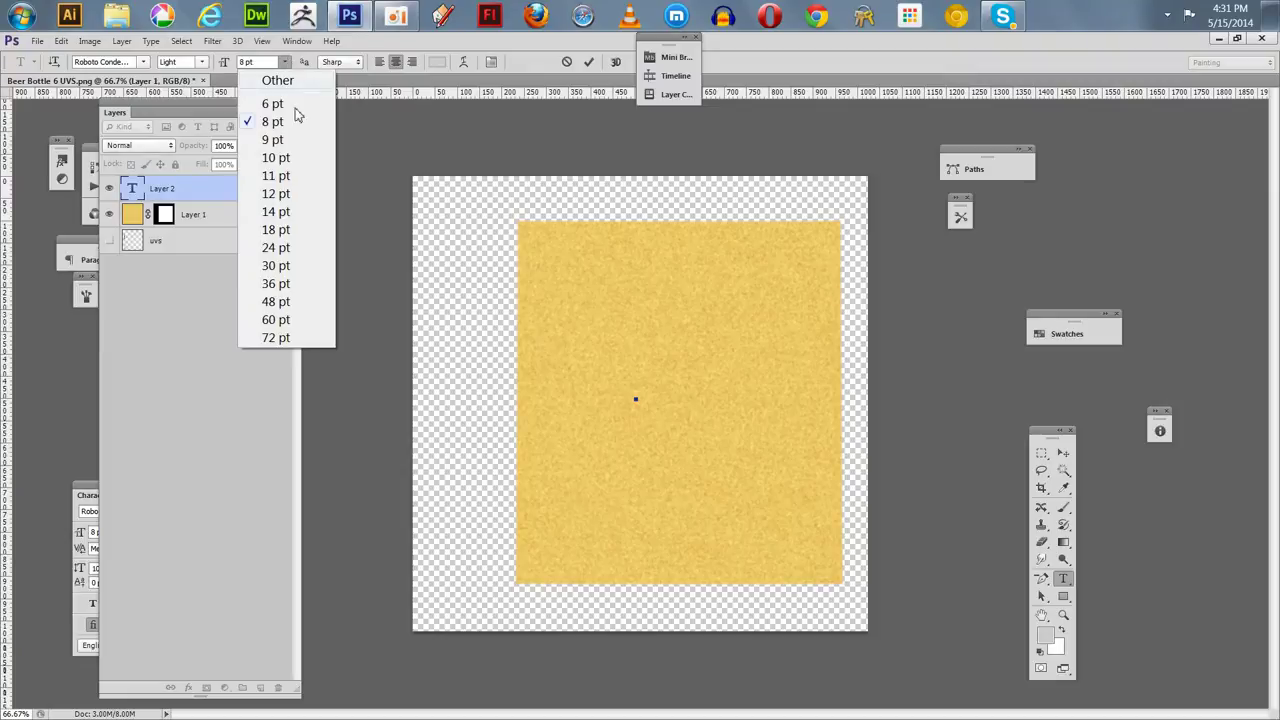
left_click(278, 283)
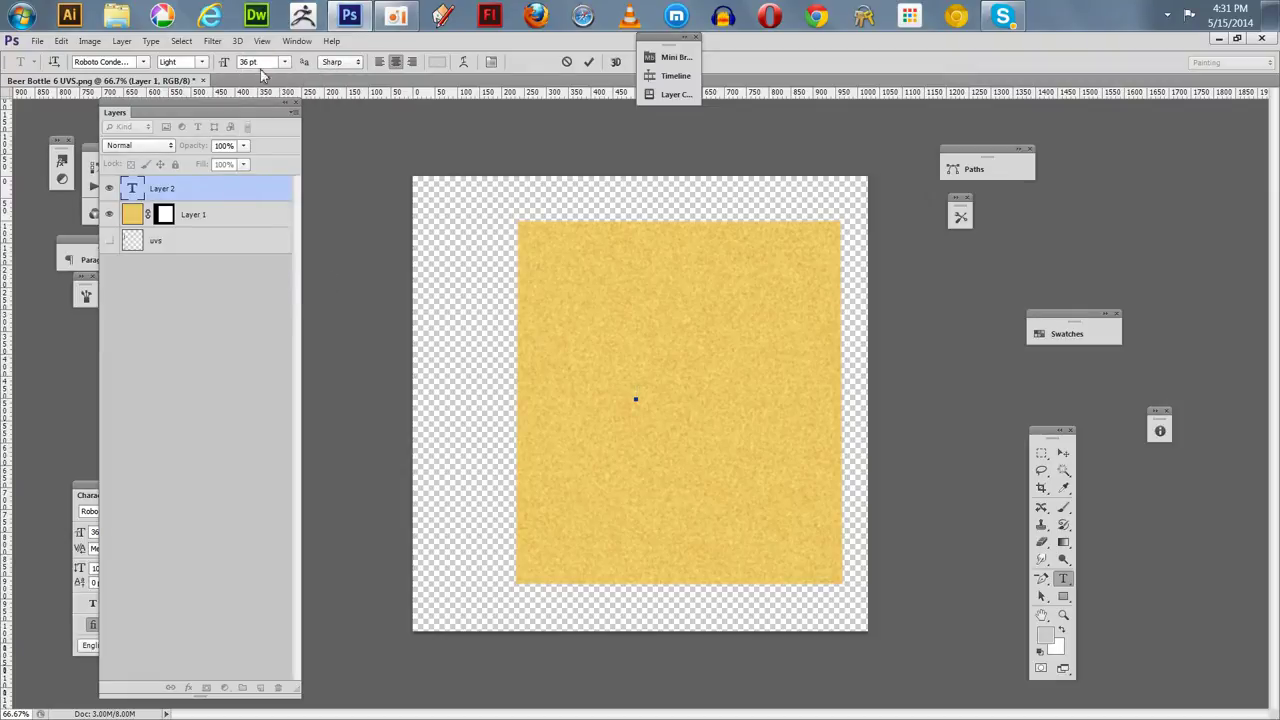
left_click(286, 62)
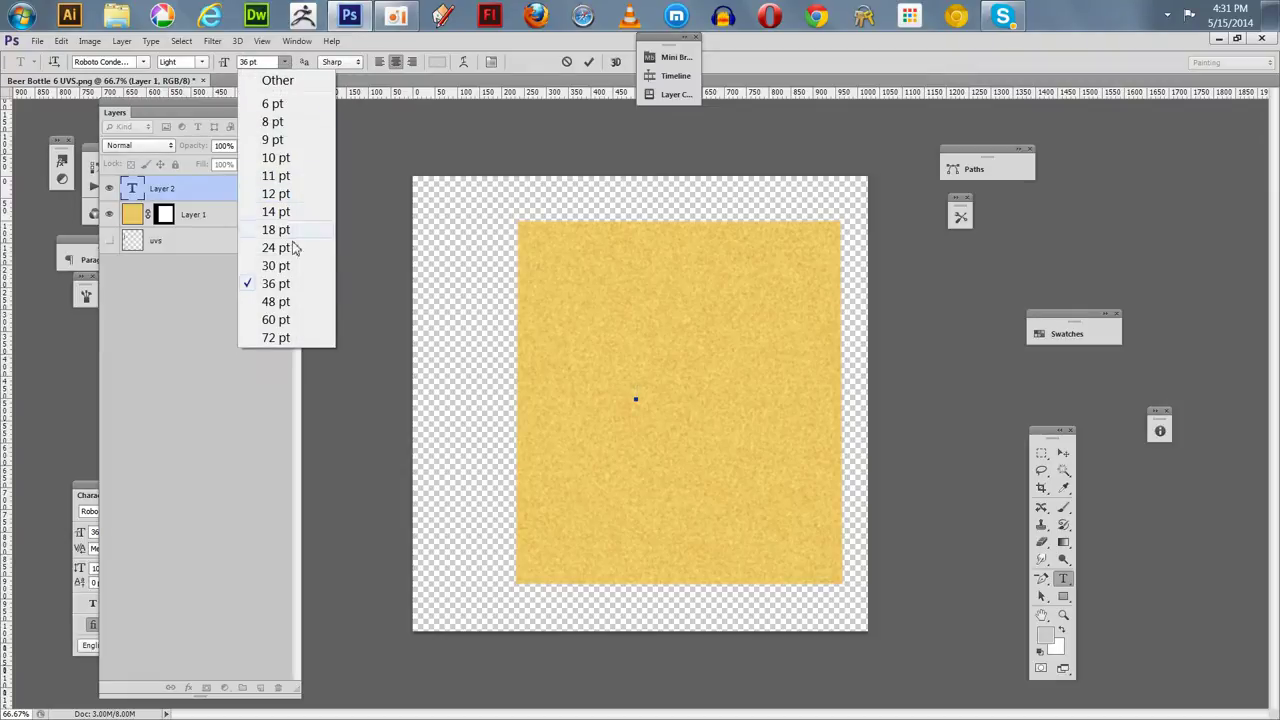
left_click(284, 301)
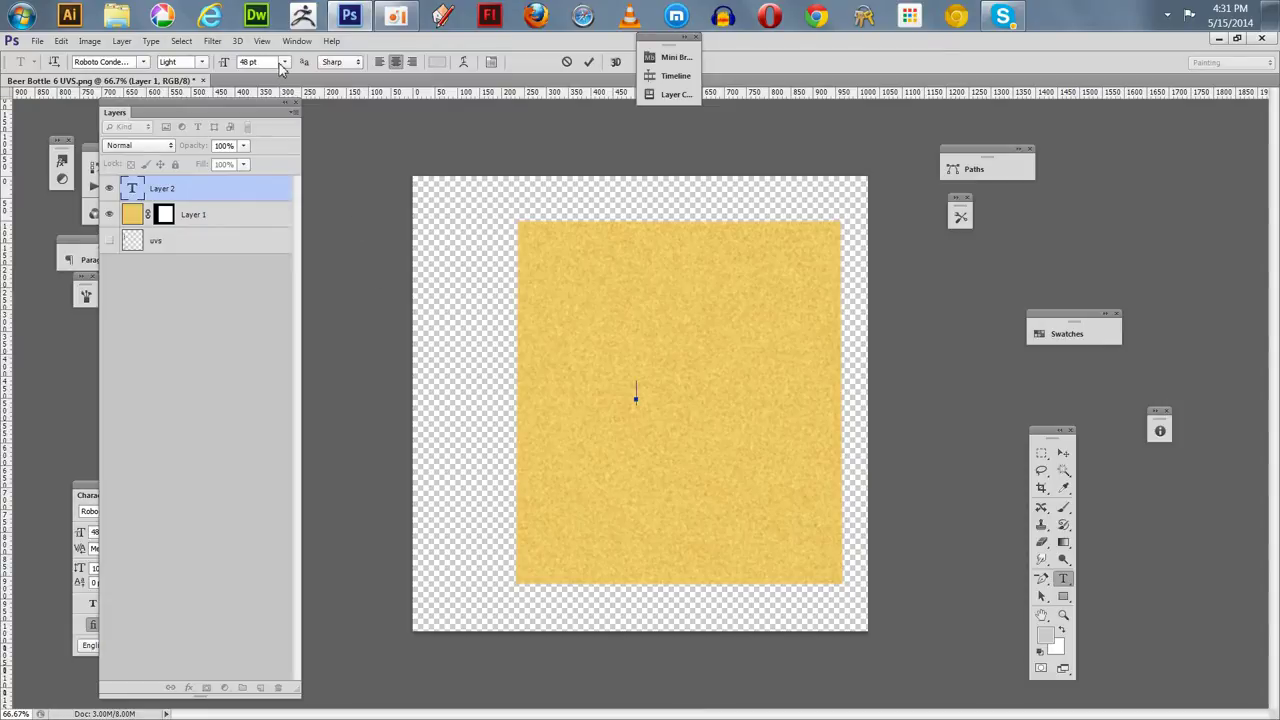
left_click(284, 62)
left_click(290, 318)
Set the text colour to black (000000)
left_click(436, 62)
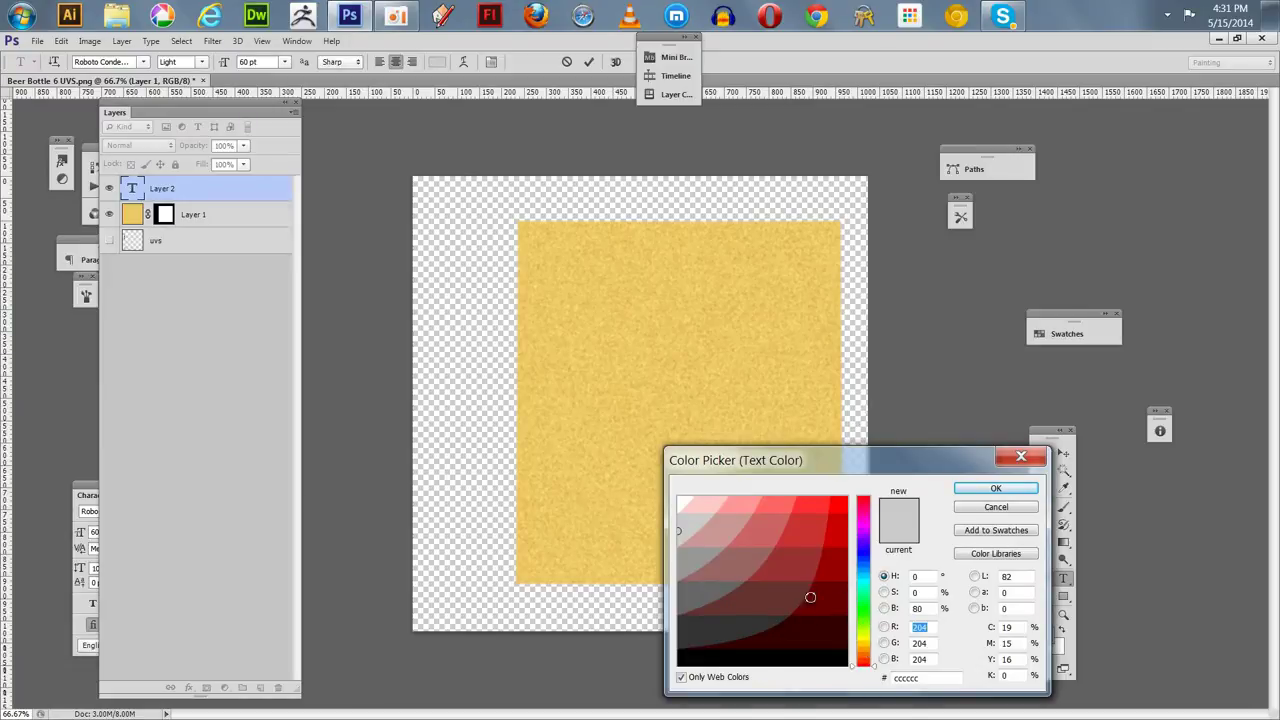
left_click(847, 662)
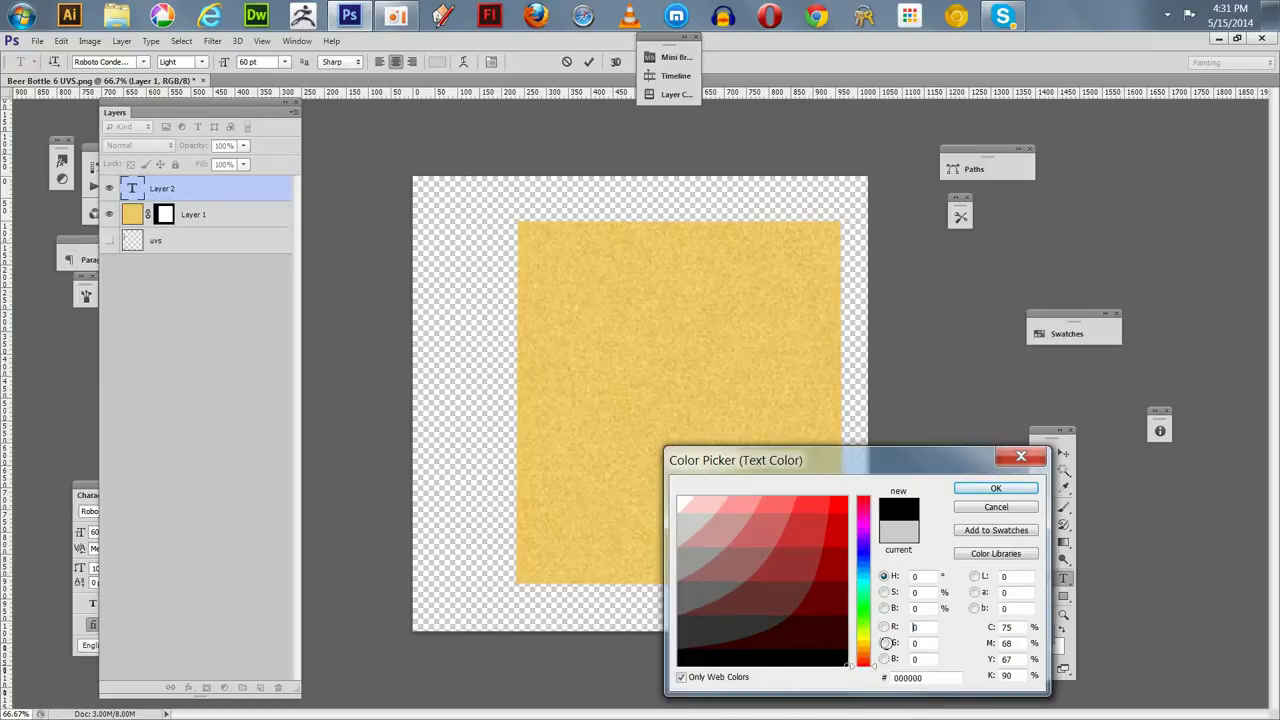
left_click(969, 491)
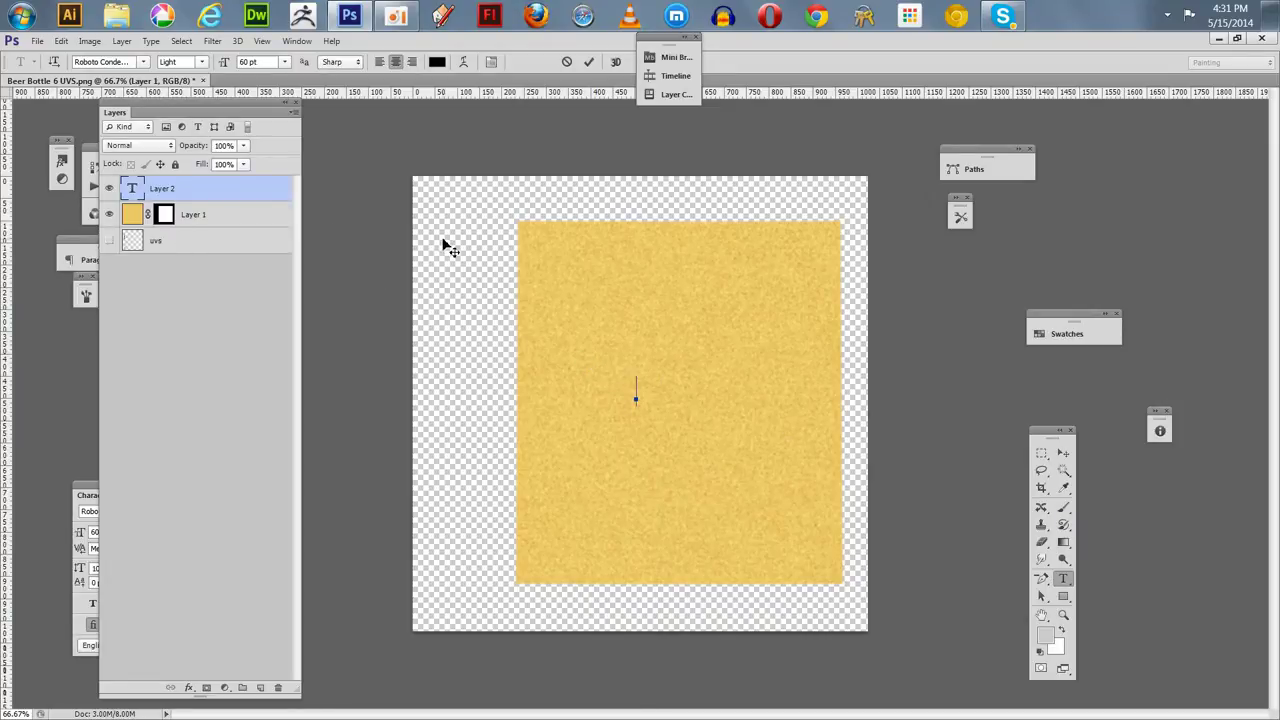
Set the label text's font to CCWallScrawler in the Bold Italic style
type("J")
left_click(144, 62)
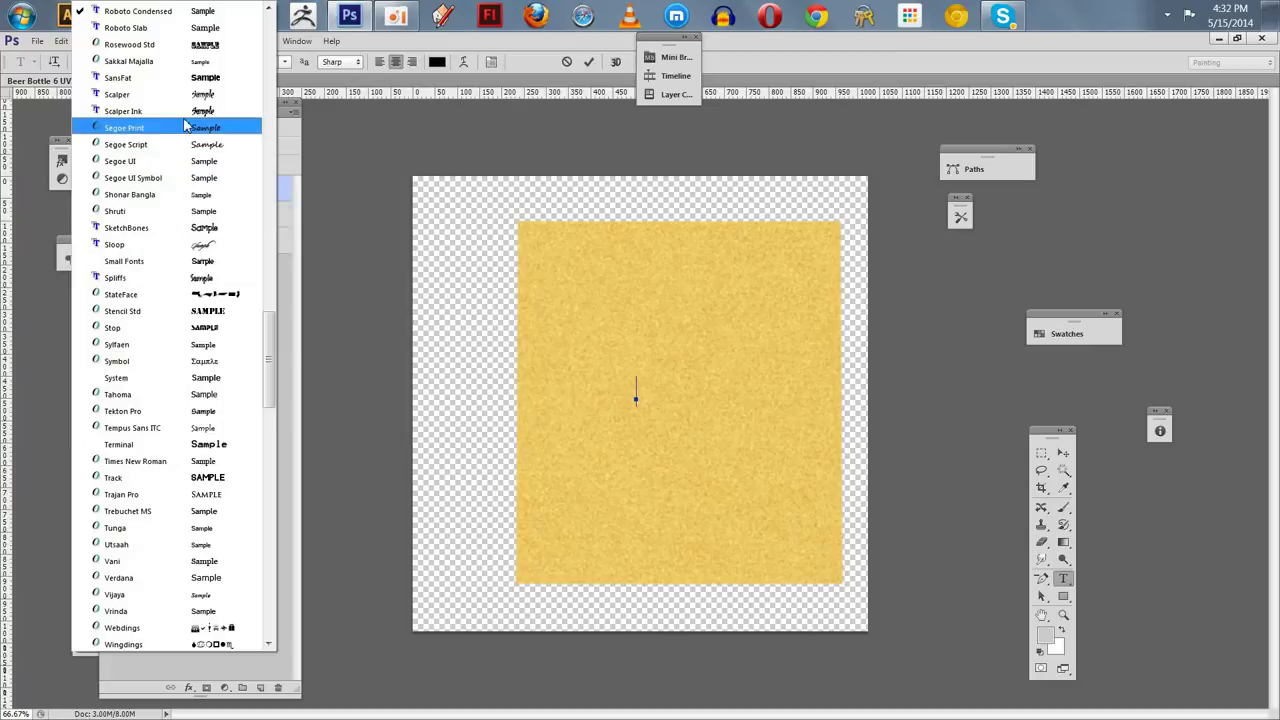
left_click_drag(268, 347, 253, 75)
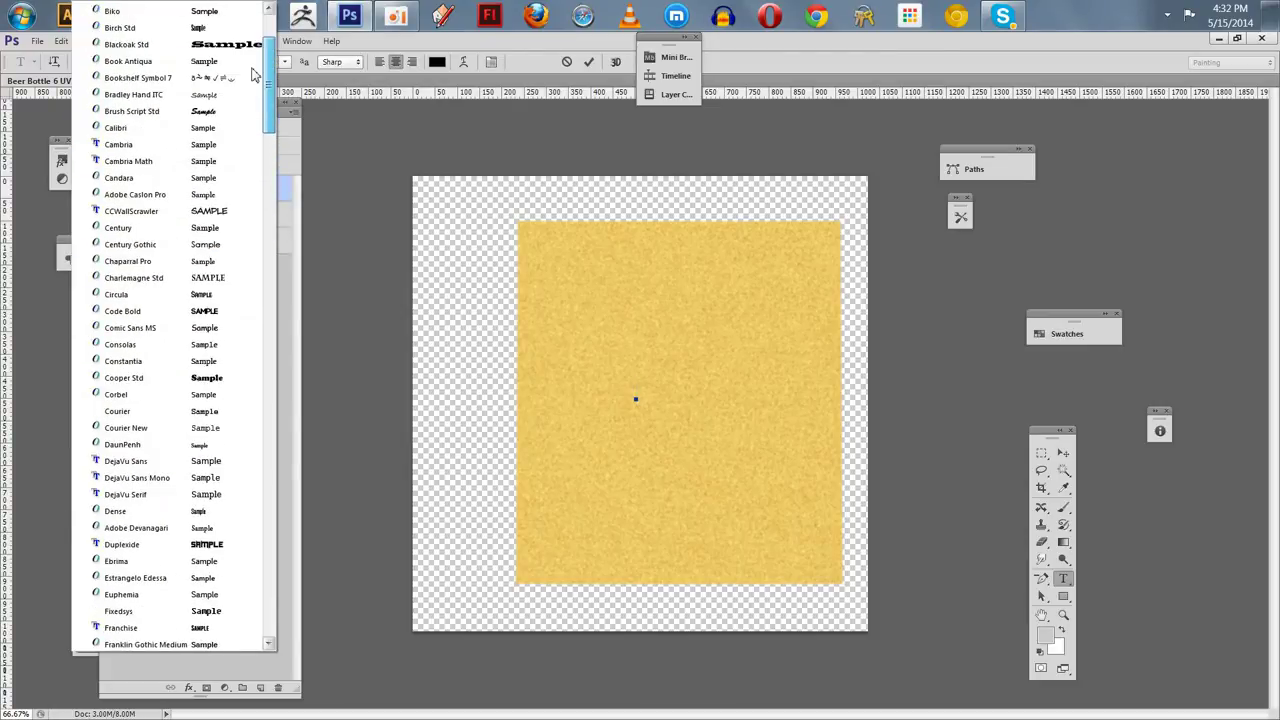
scroll(253, 75, "down", 1)
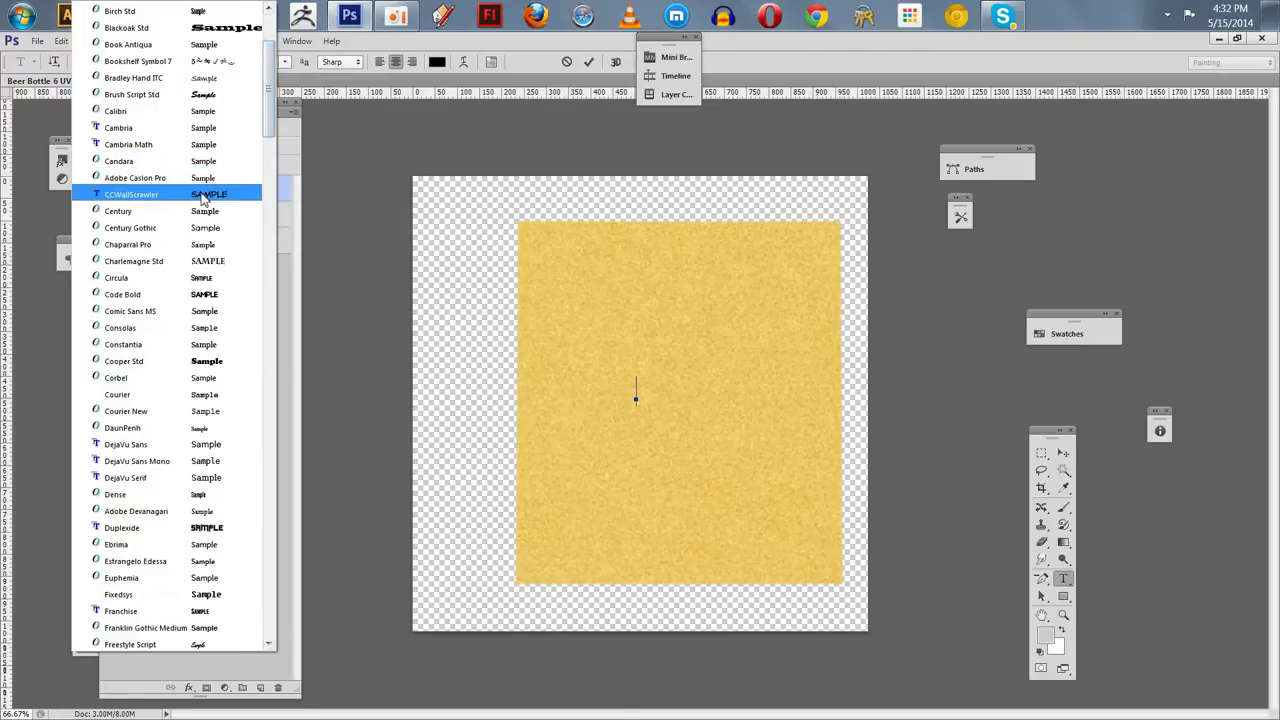
left_click(201, 199)
left_click(201, 62)
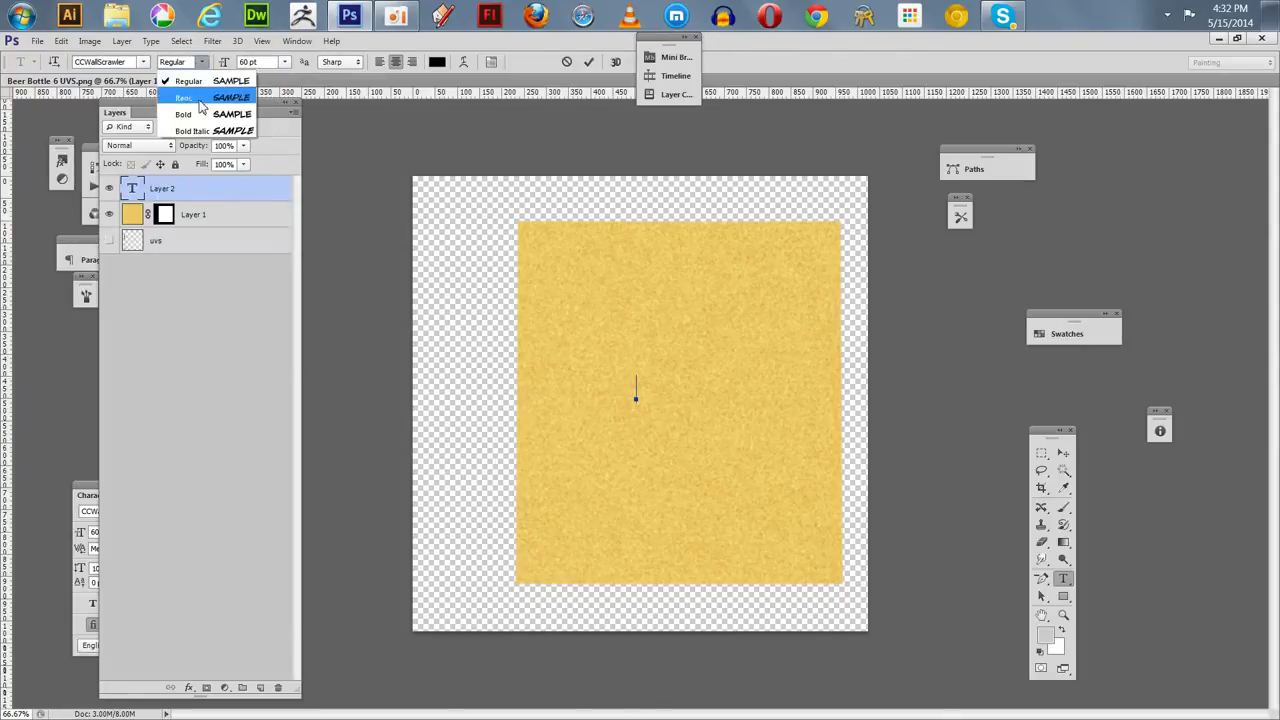
left_click(200, 131)
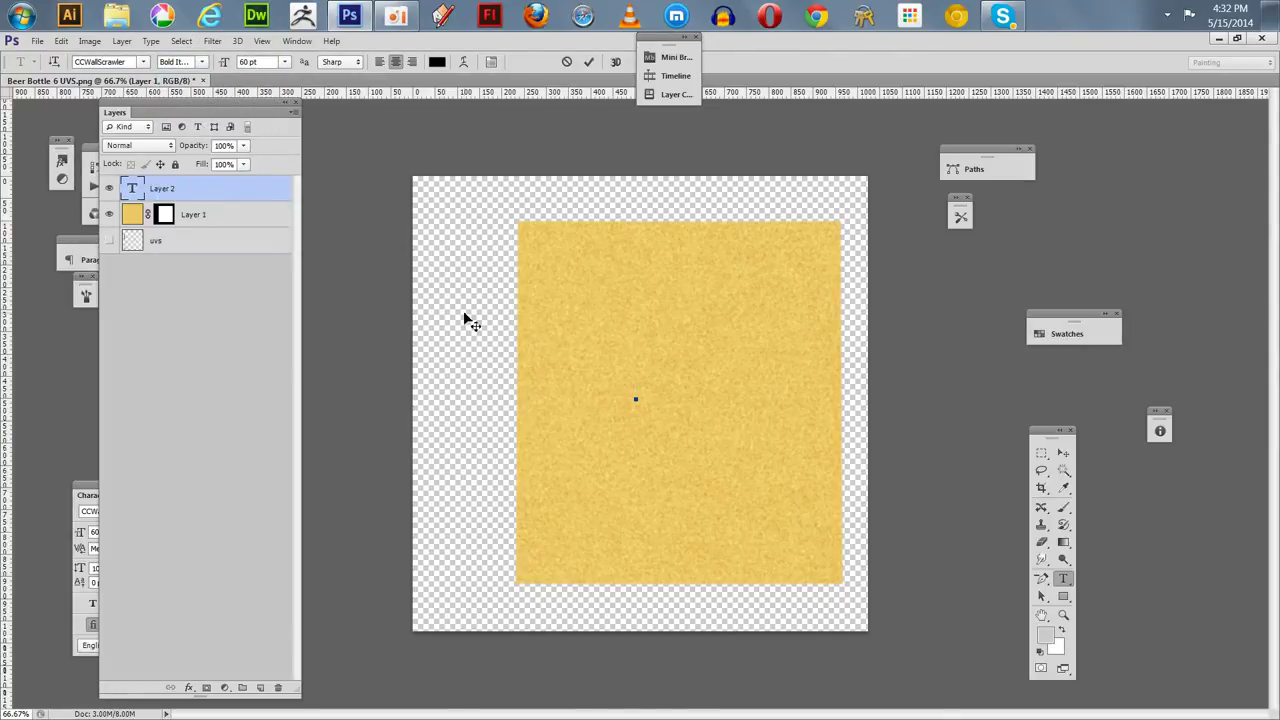
Enter JUST PLAIN BEER on two lines, with BEER on the second, and centre the text horizontally on the label square
type("JUST PLAIN ")
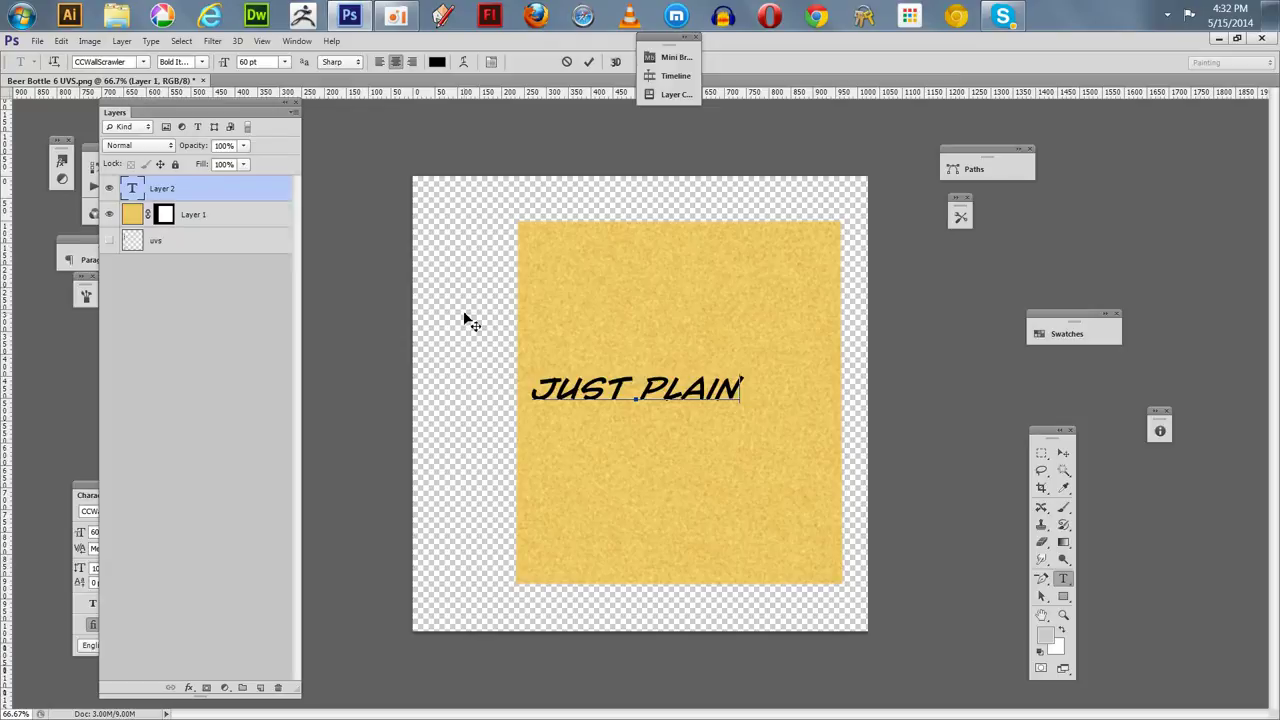
type("BEER")
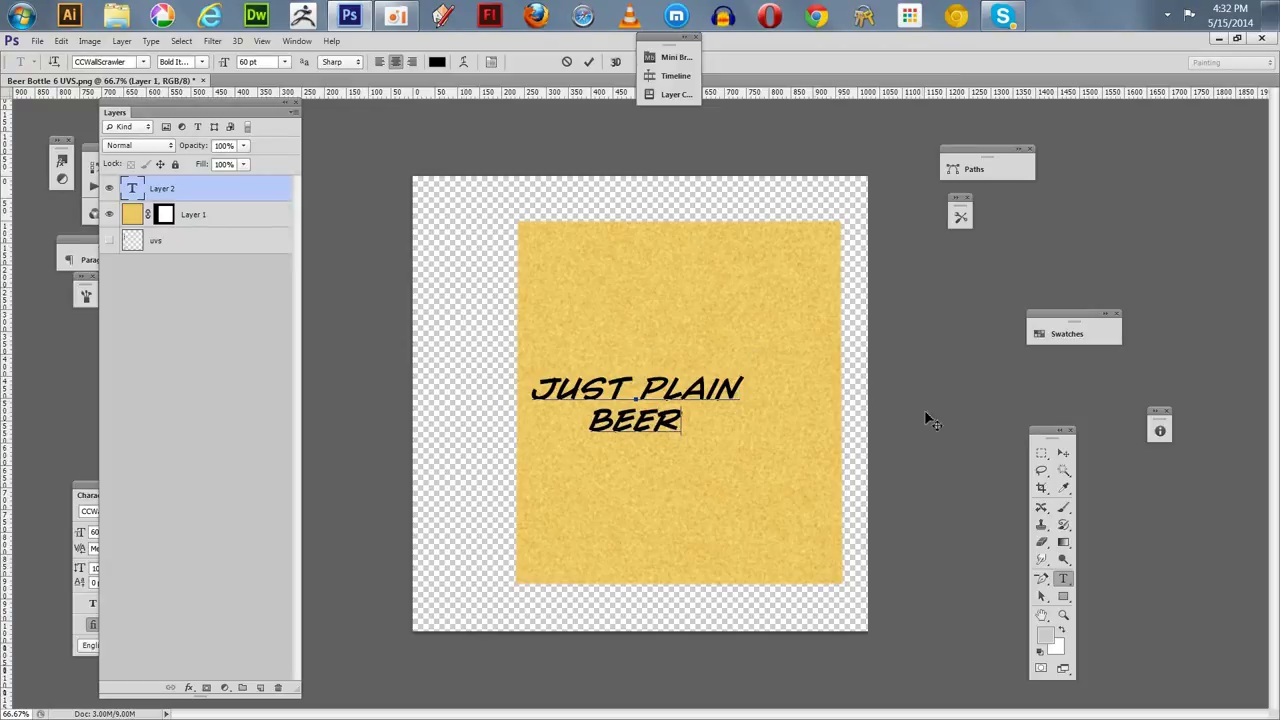
left_click(1063, 452)
left_click_drag(630, 418, 670, 420)
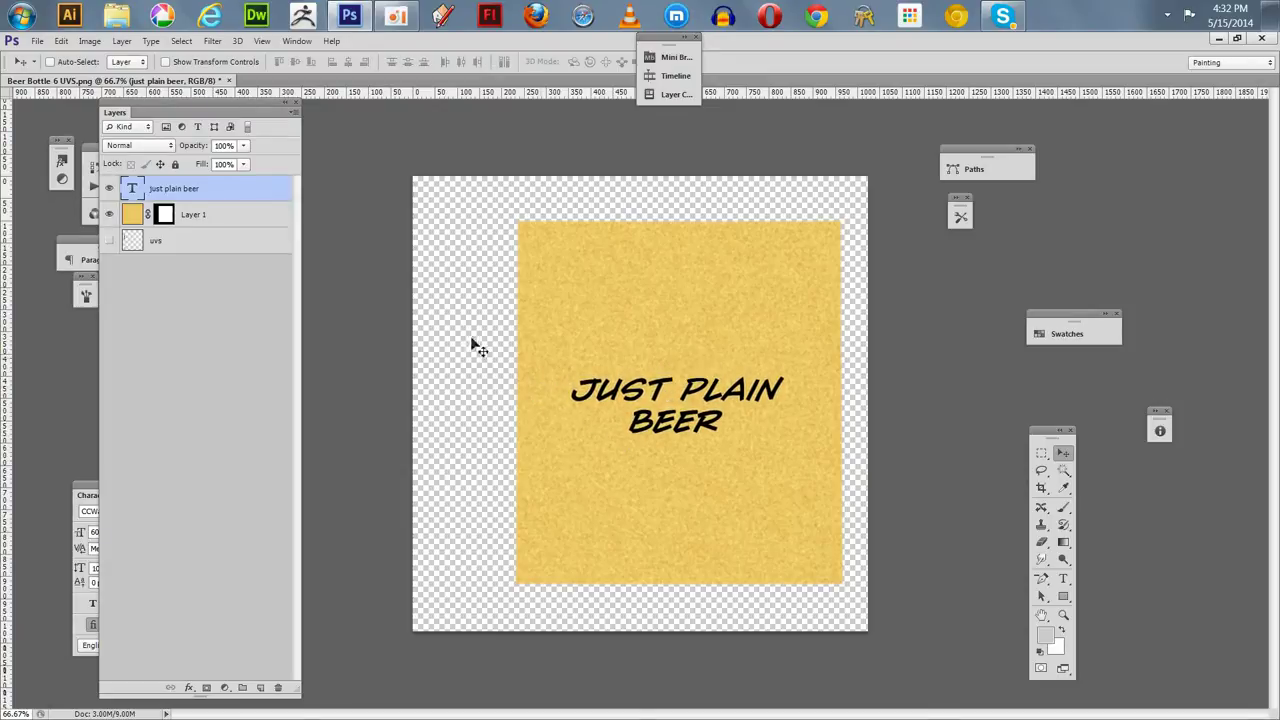
Add a 13 px red (ff0000) Stroke layer style to Layer 1, positioned Inside, with Normal blending and 100% opacity
left_click(128, 216)
left_click(121, 42)
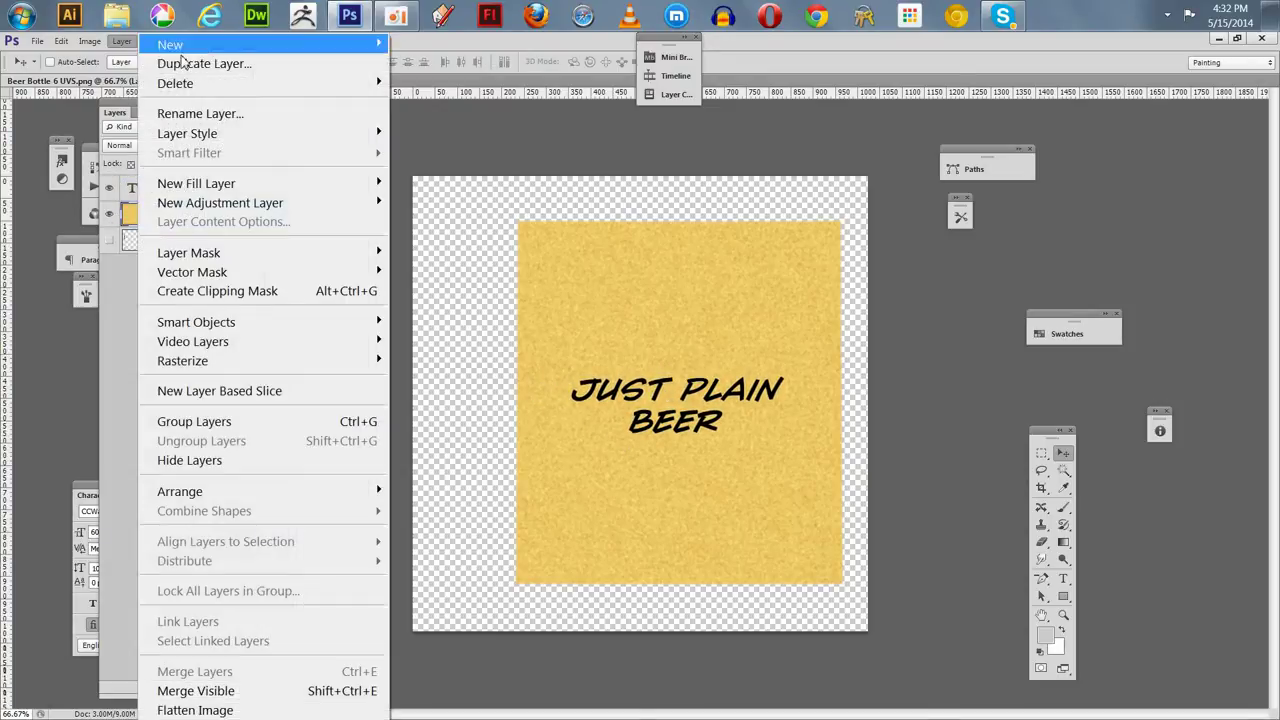
mouse_move(206, 137)
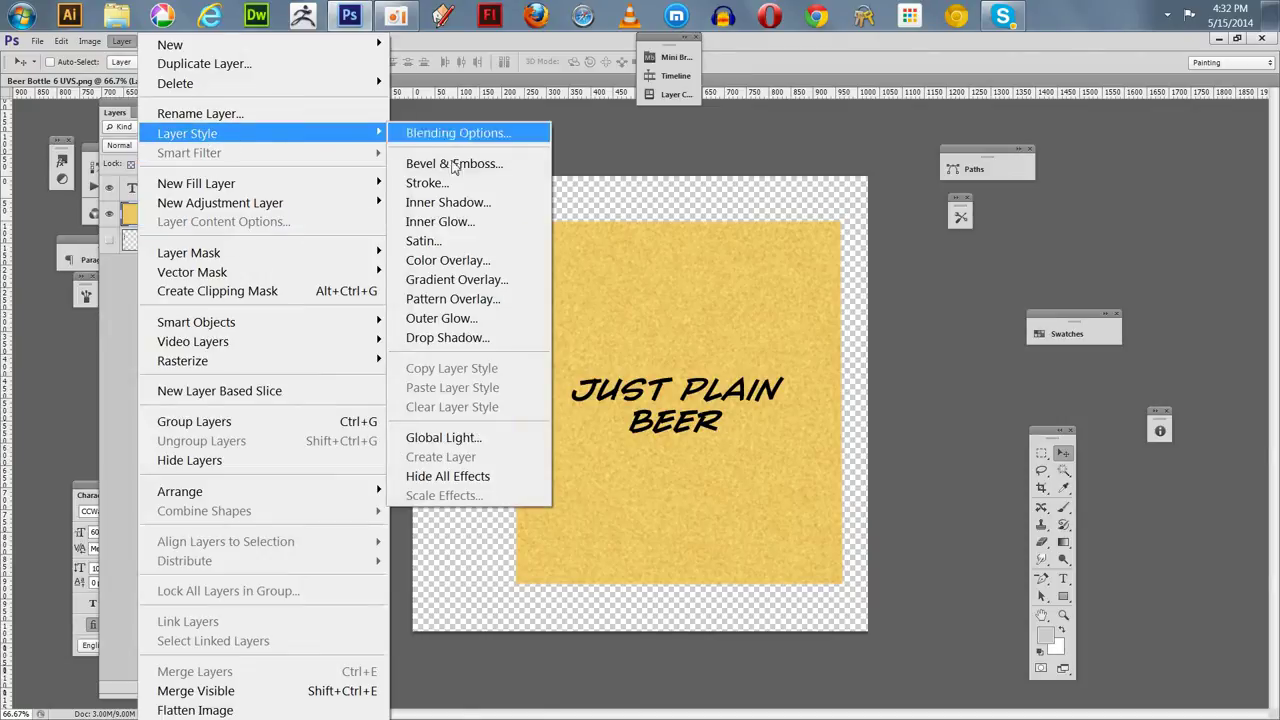
left_click(431, 187)
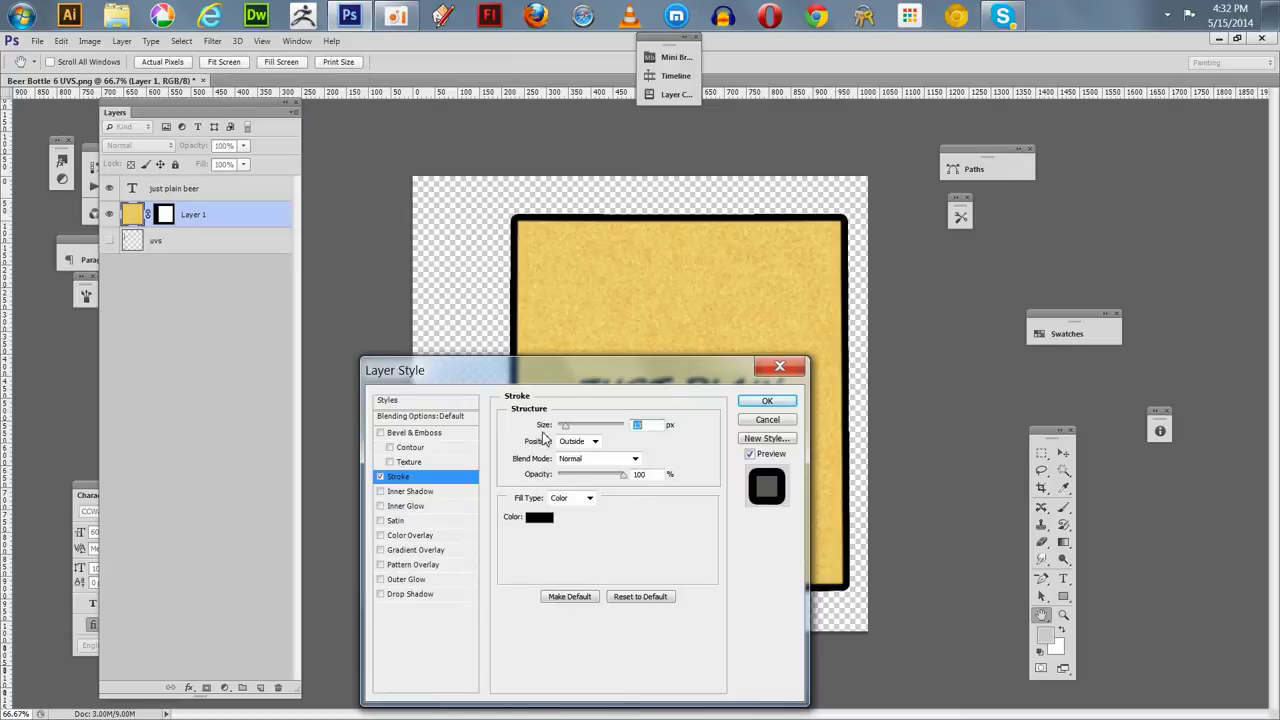
left_click(540, 518)
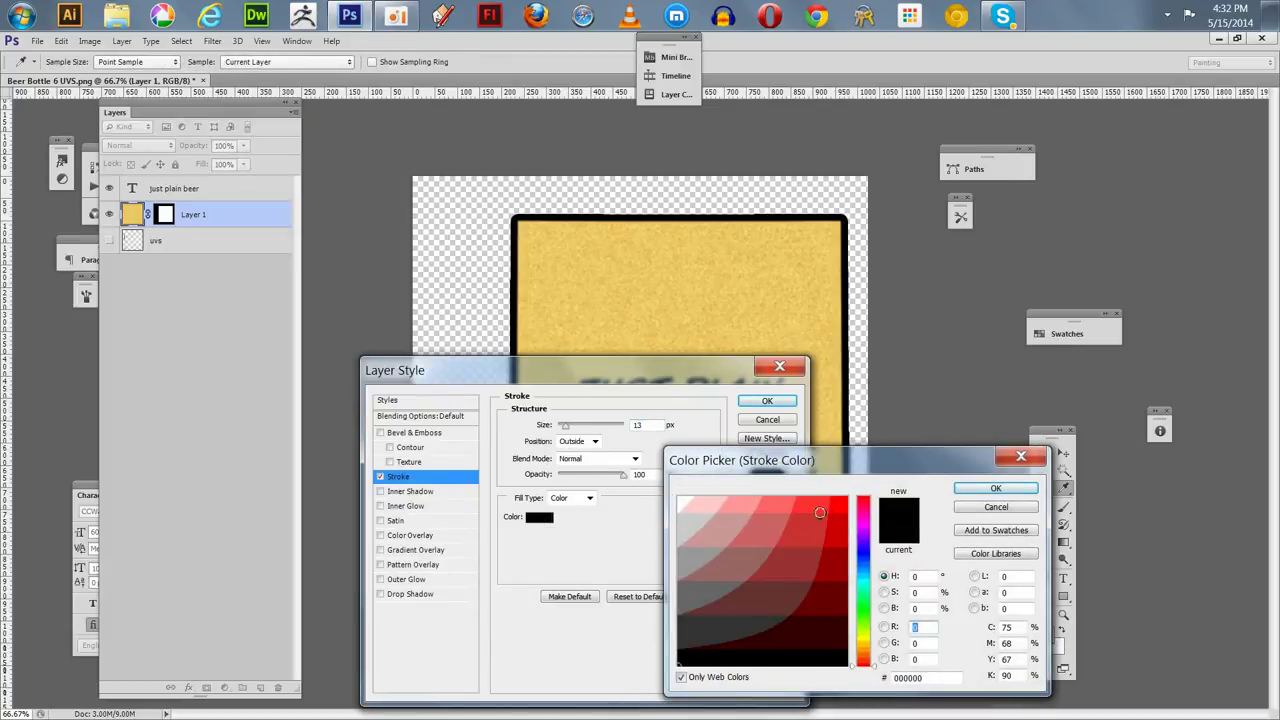
left_click(839, 509)
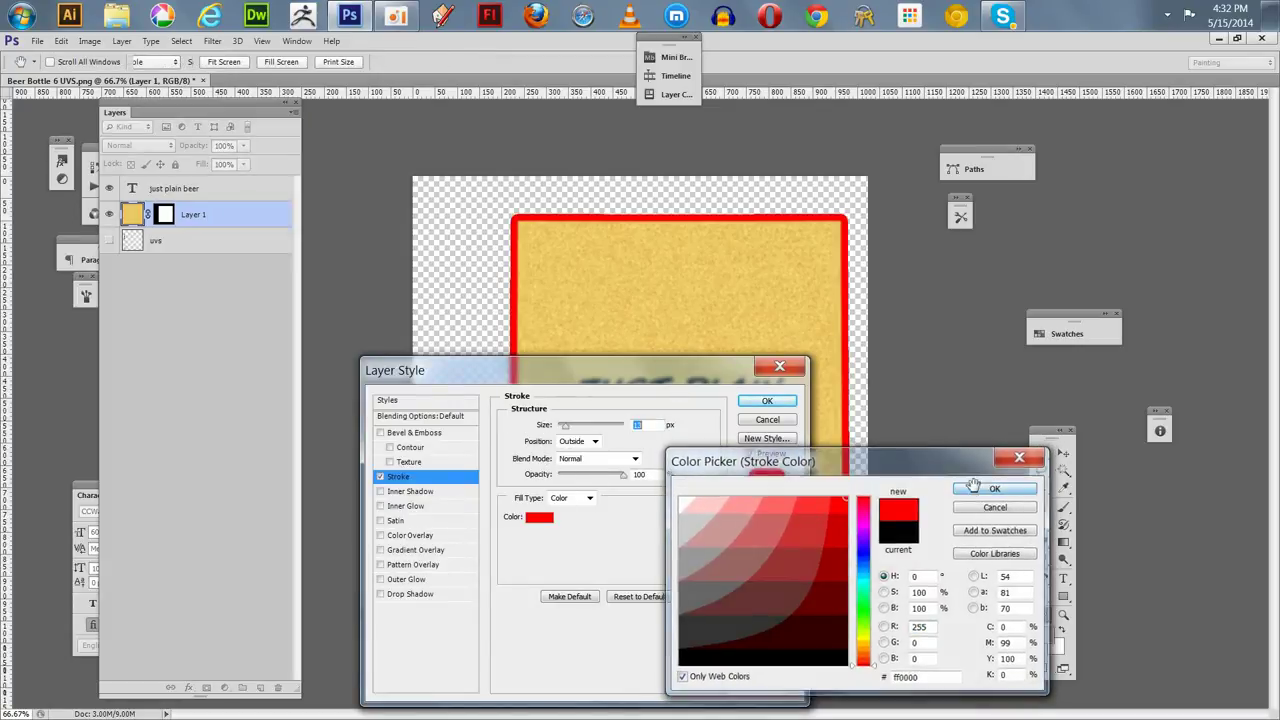
left_click(996, 488)
left_click(594, 441)
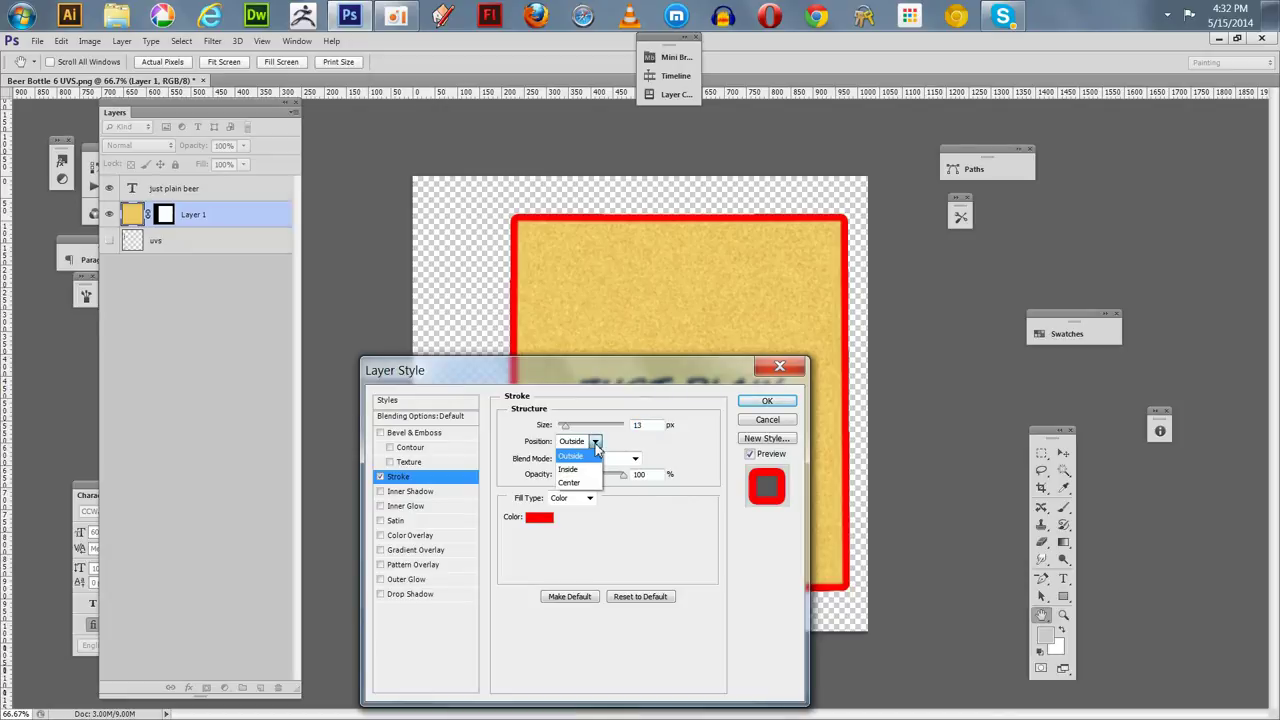
left_click(574, 470)
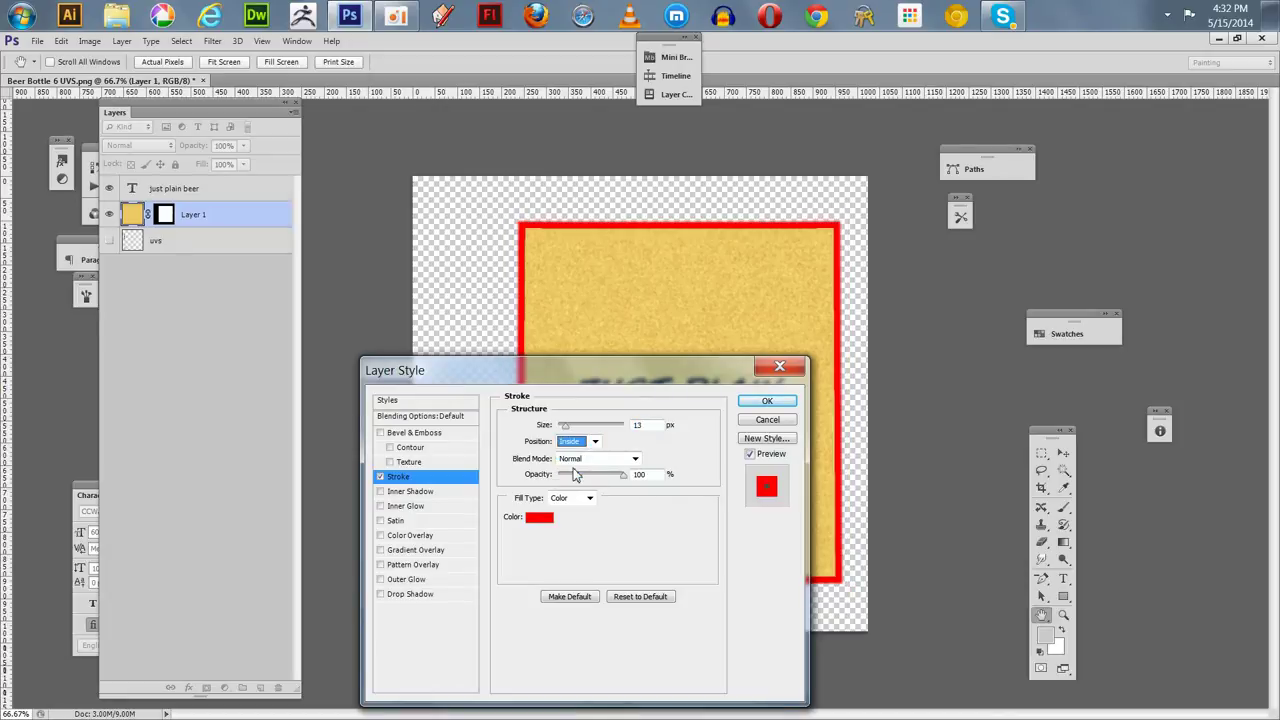
left_click(765, 402)
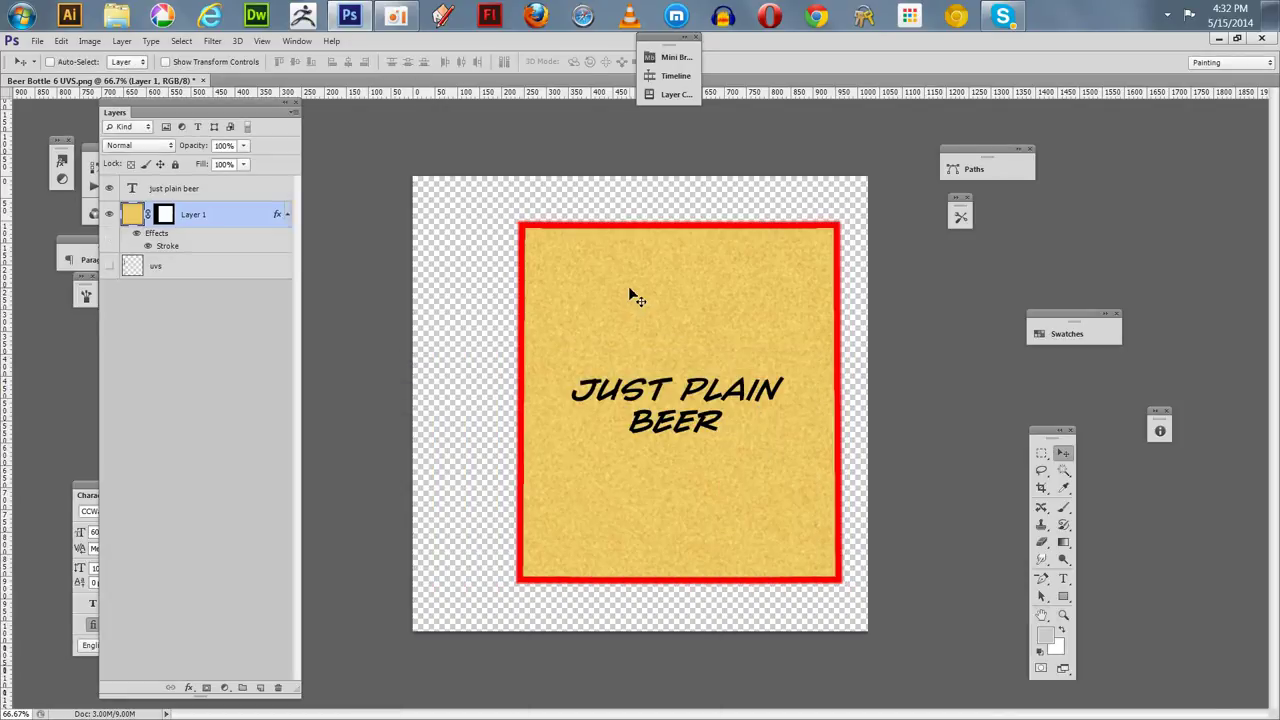
Save the label as the layered Photoshop file Beer Bottle 6 UVS in the Beer Bottle Tutorial File folder
left_click(36, 41)
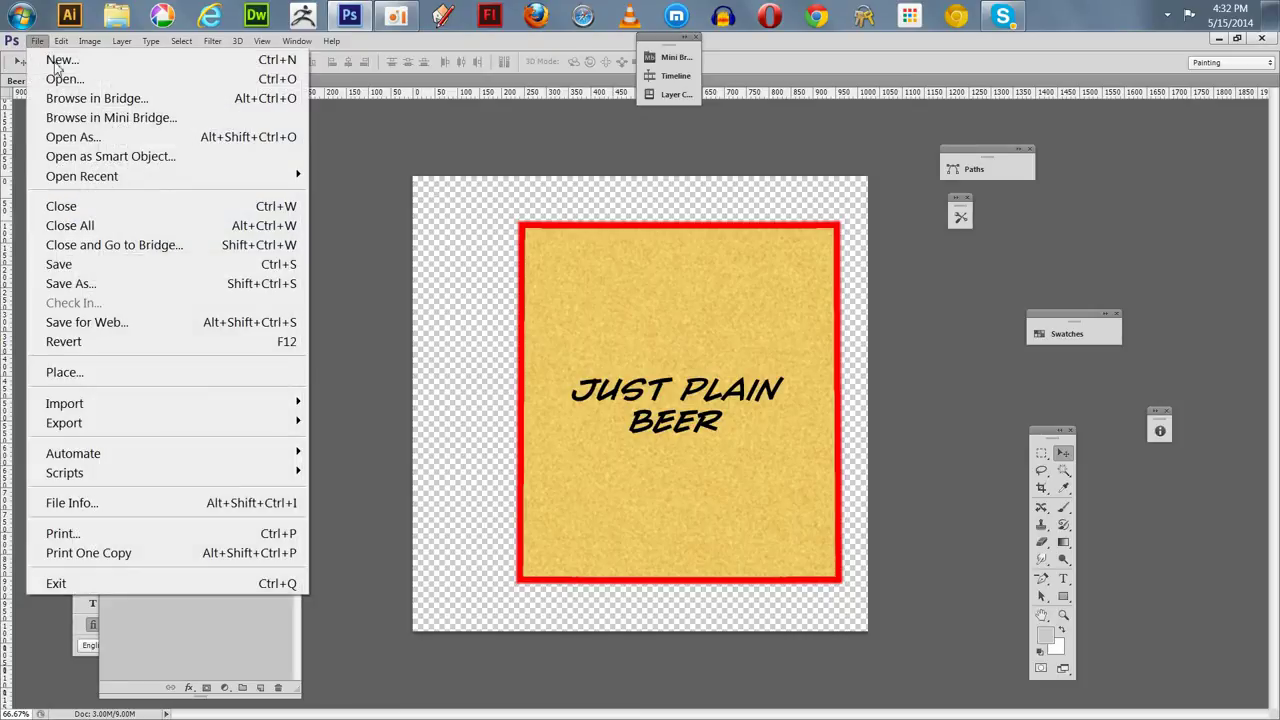
left_click(78, 288)
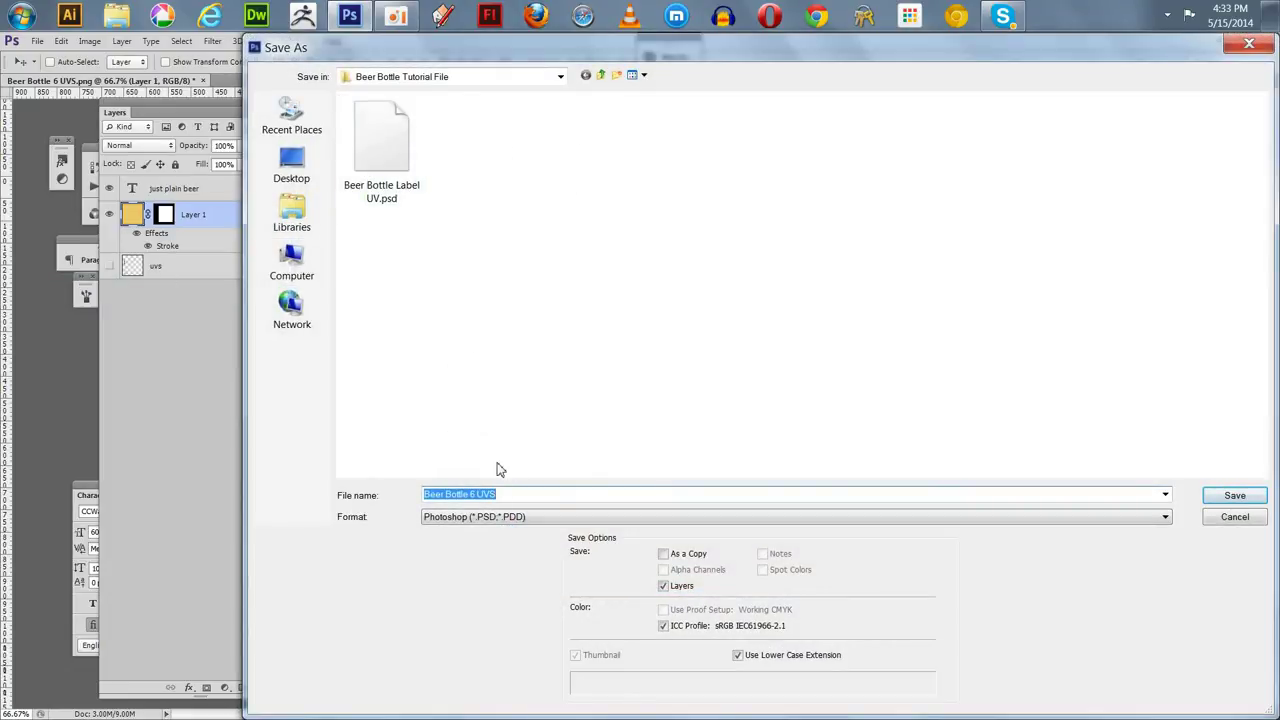
left_click(529, 494)
left_click(1234, 495)
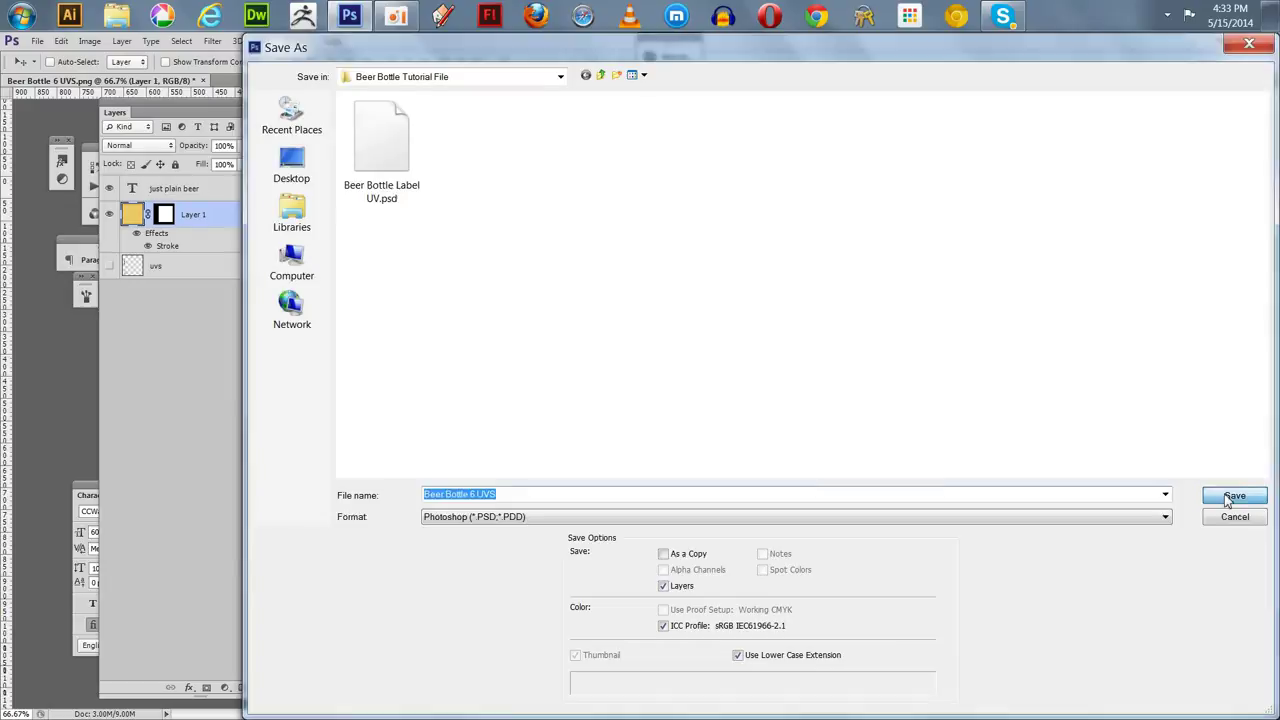
left_click(645, 236)
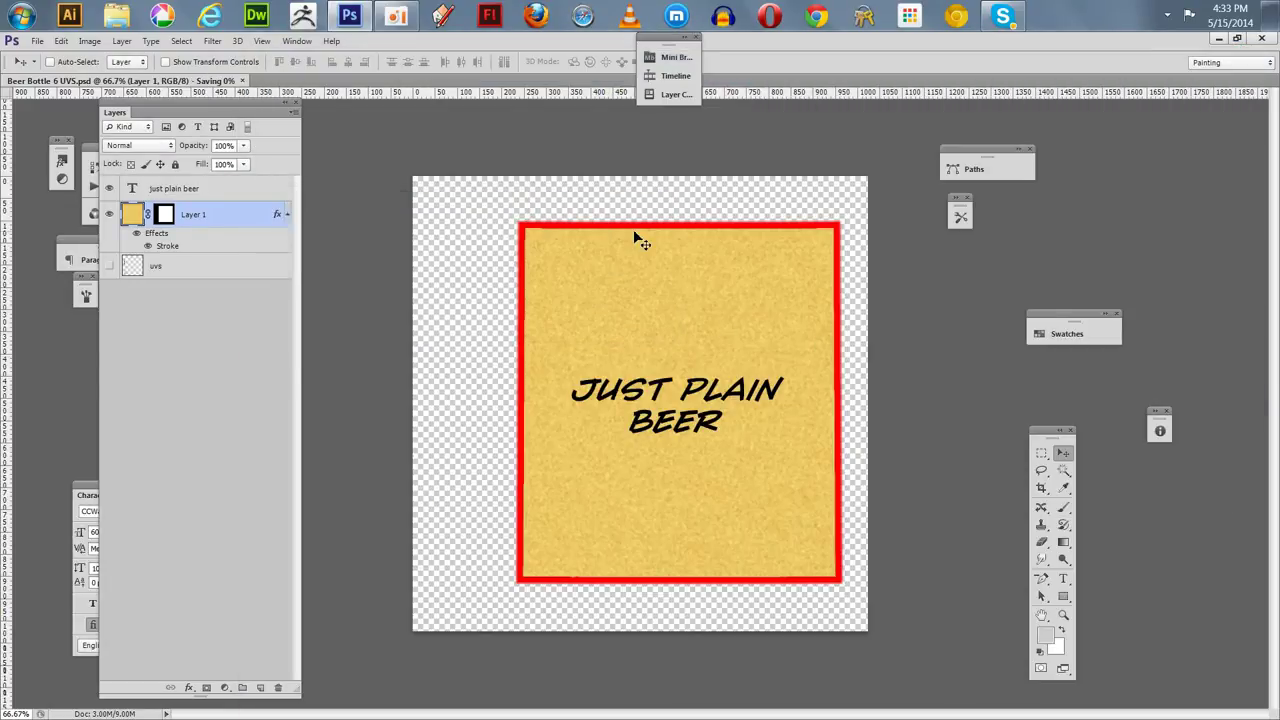
Close the label document and quit Photoshop
left_click(36, 41)
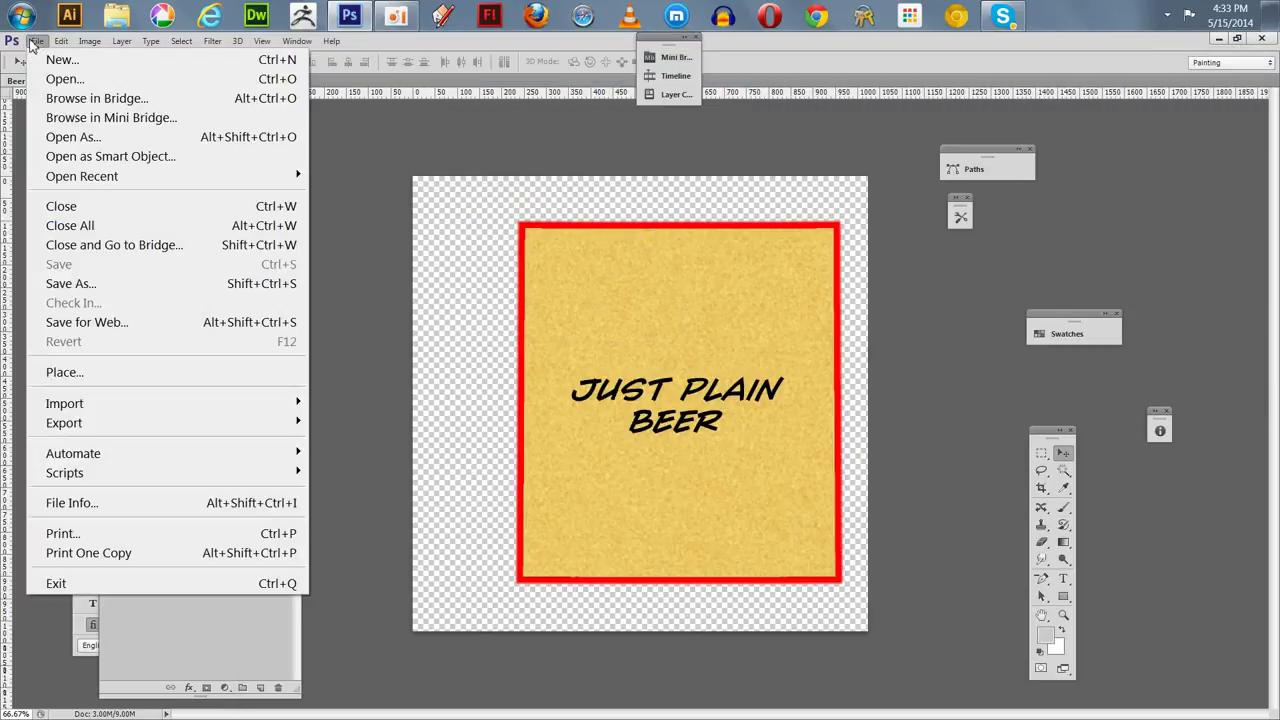
left_click(60, 206)
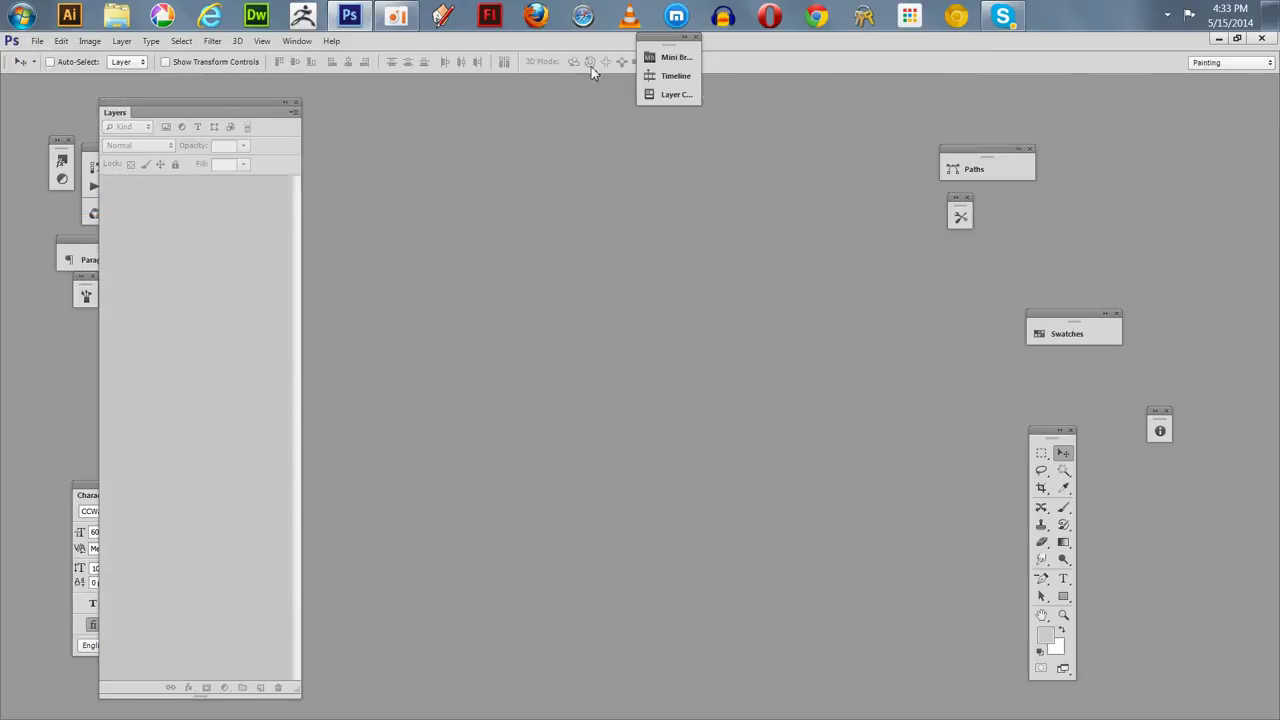
left_click(1261, 38)
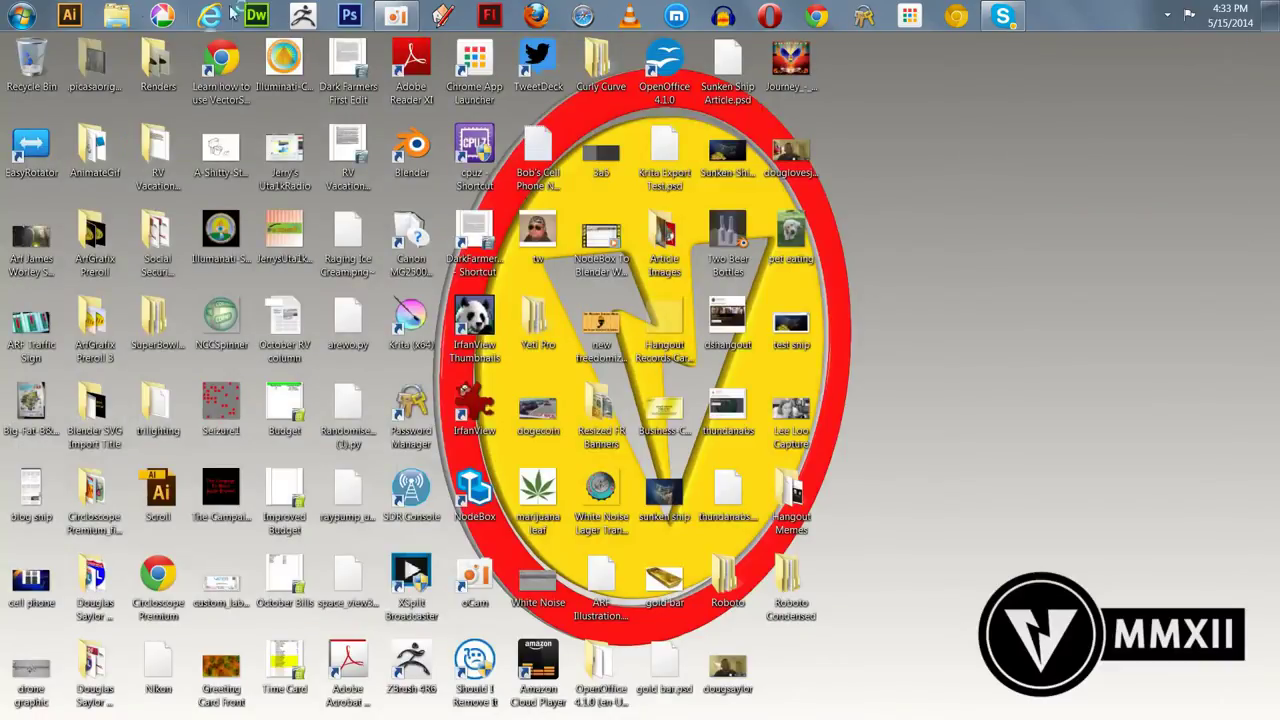
Open the recent file Beer Bottle 8 in Blender
left_click(22, 15)
mouse_move(82, 218)
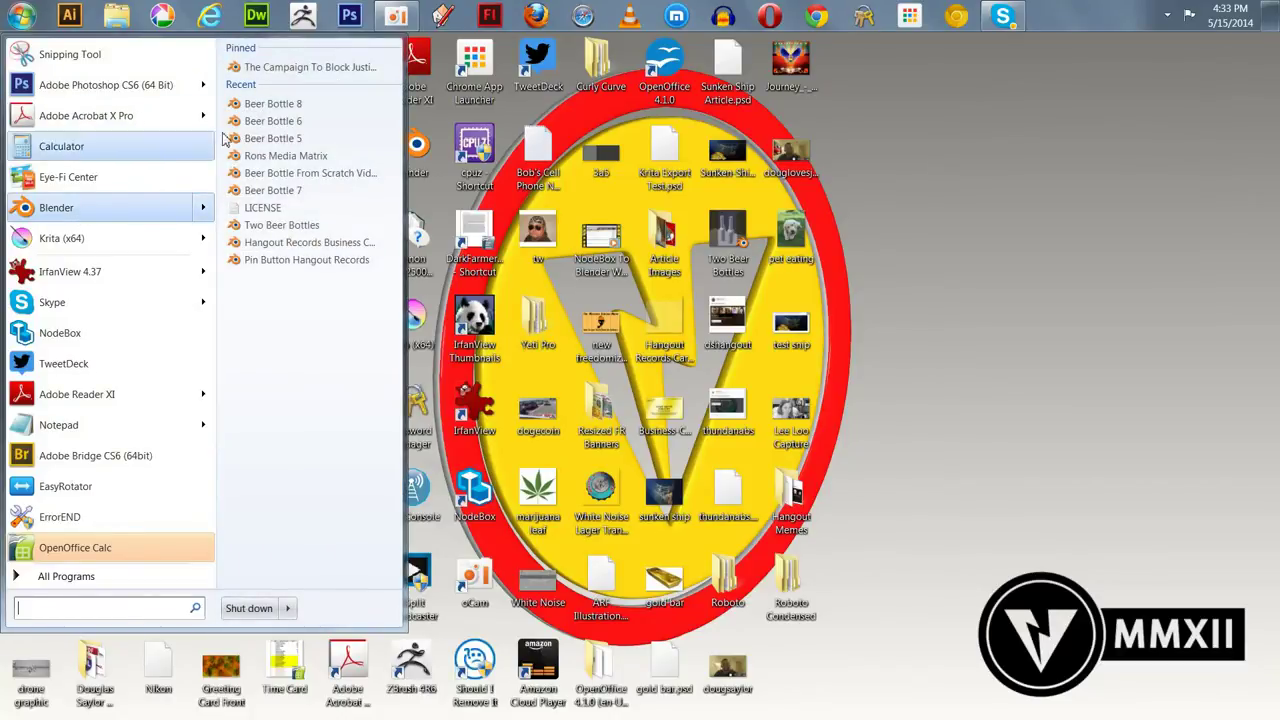
left_click(272, 104)
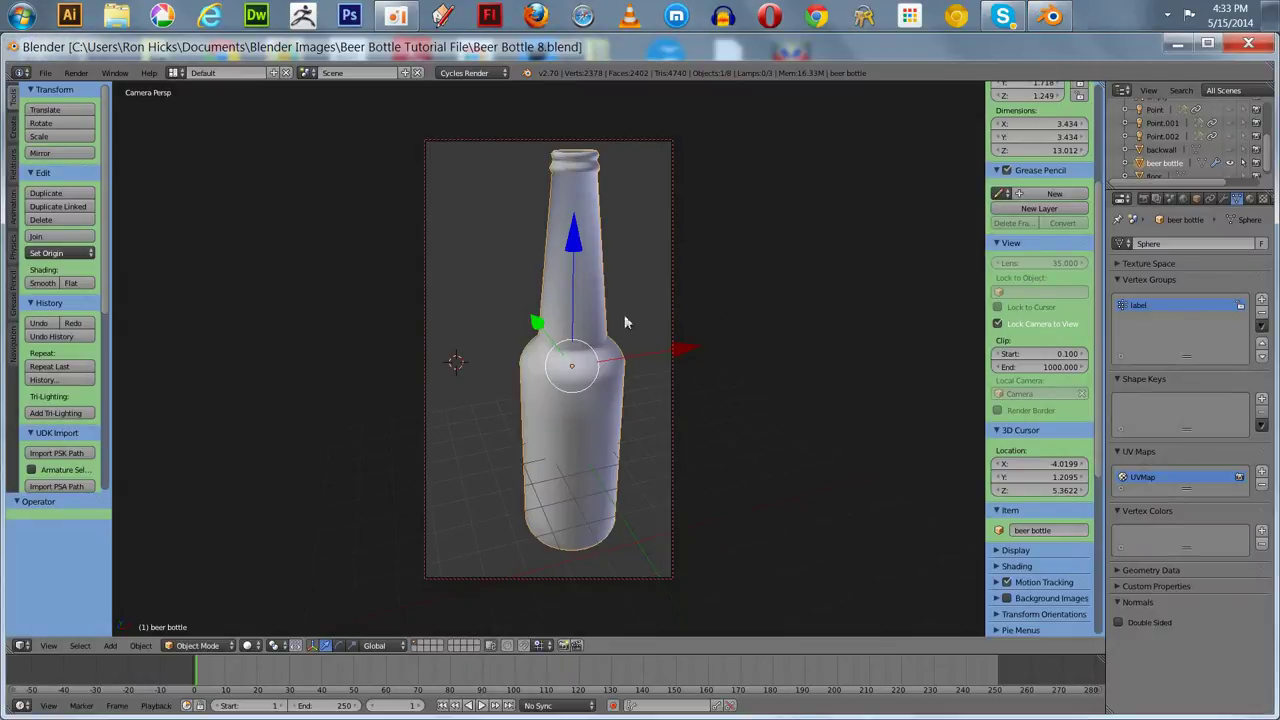
Select the beer bottle and change the 3D viewport's shading mode from Solid
left_click(248, 645)
left_click(256, 589)
right_click(571, 424)
left_click(248, 645)
left_click(262, 591)
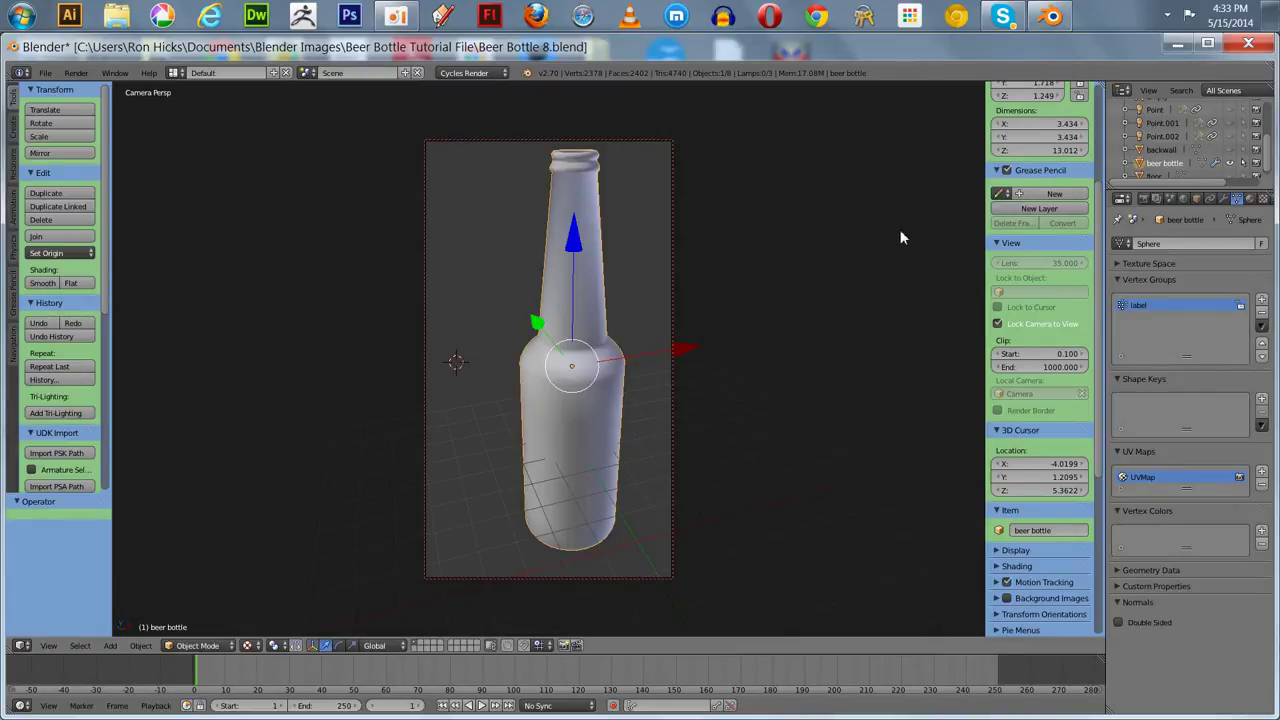
Hide the 3D view's properties sidebar to enlarge the view of the bottle
key("n")
key("n")
key("n")
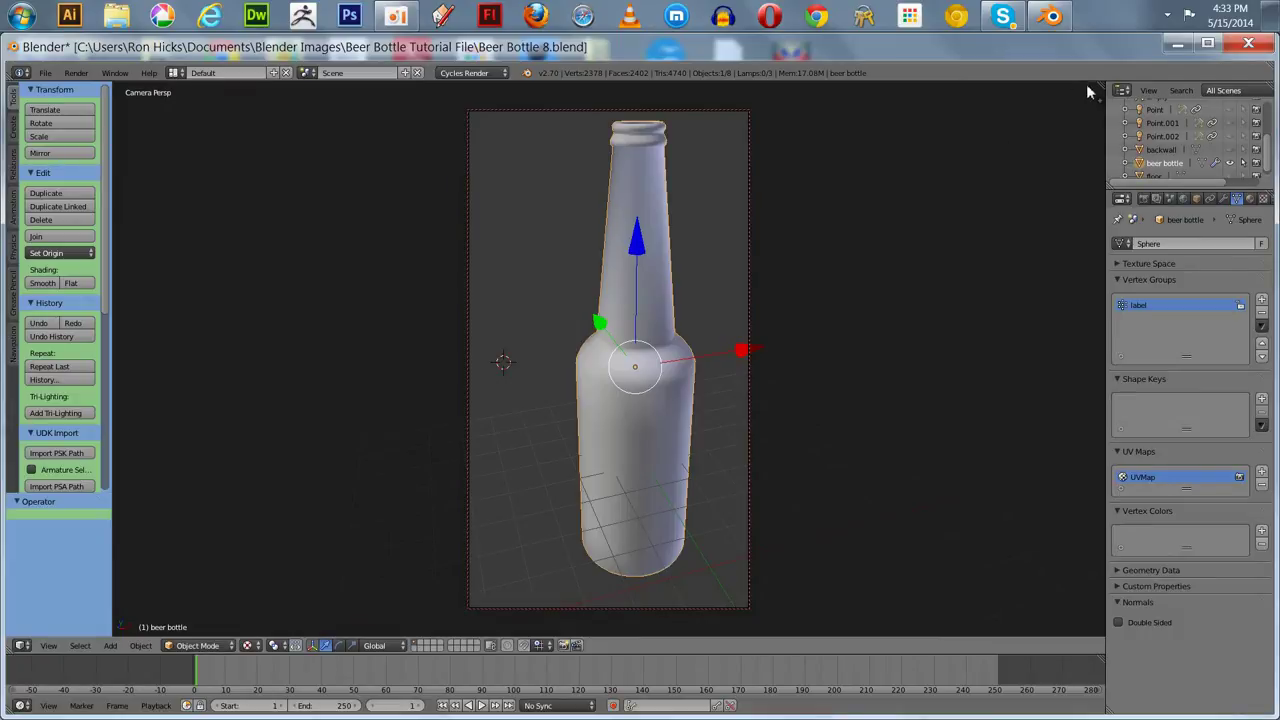
Split the 3D view horizontally, turn the upper area into a Node Editor, and show the bottle's material settings
left_click_drag(1101, 86, 978, 438)
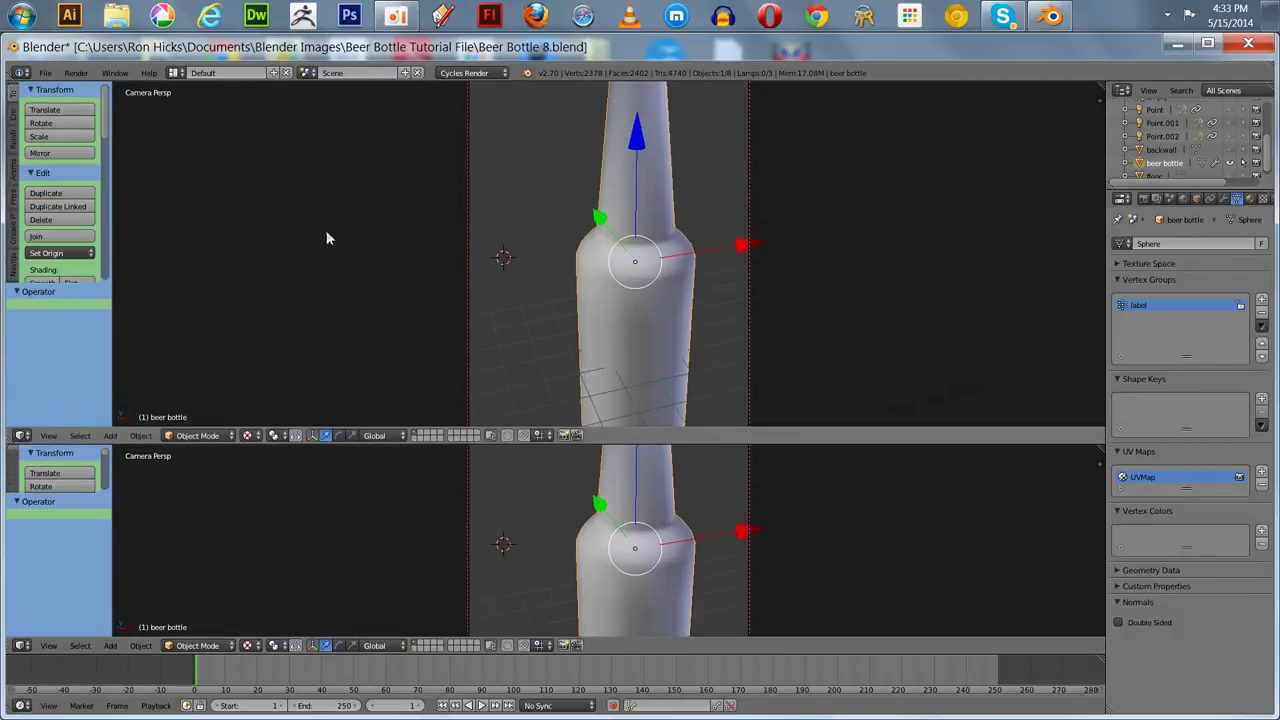
left_click(22, 436)
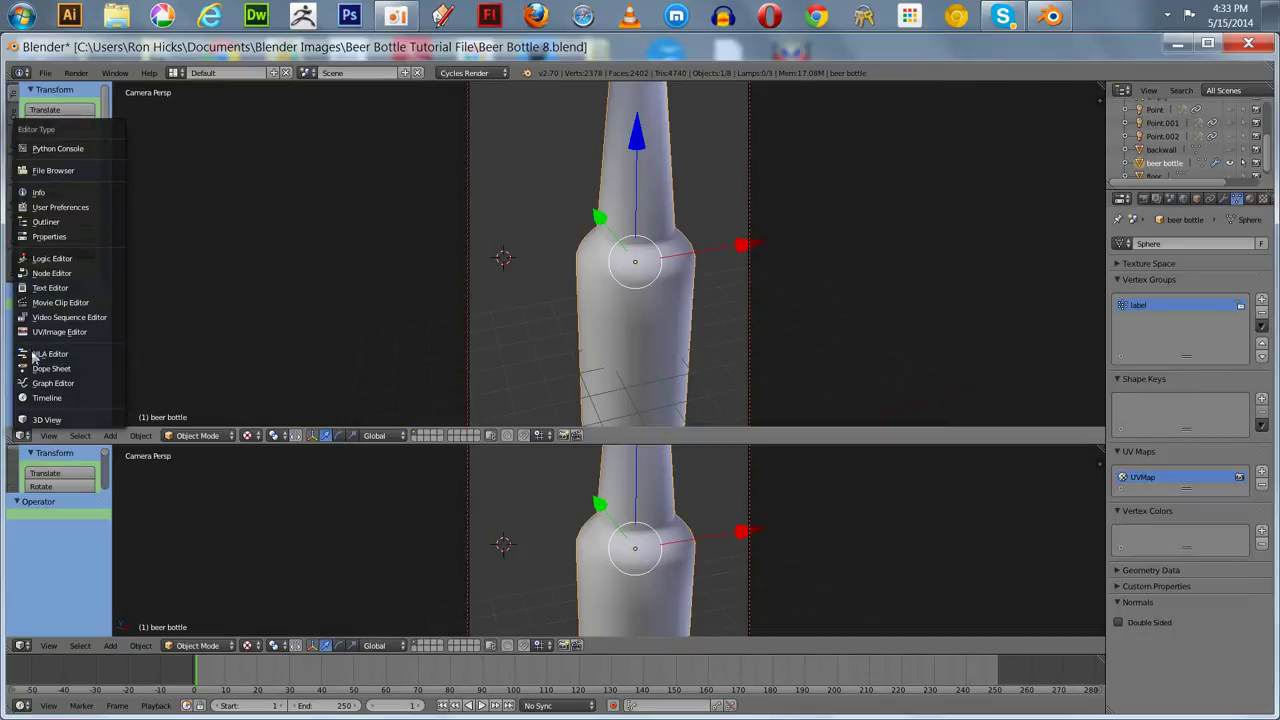
left_click(45, 273)
scroll(305, 243, "up", 2)
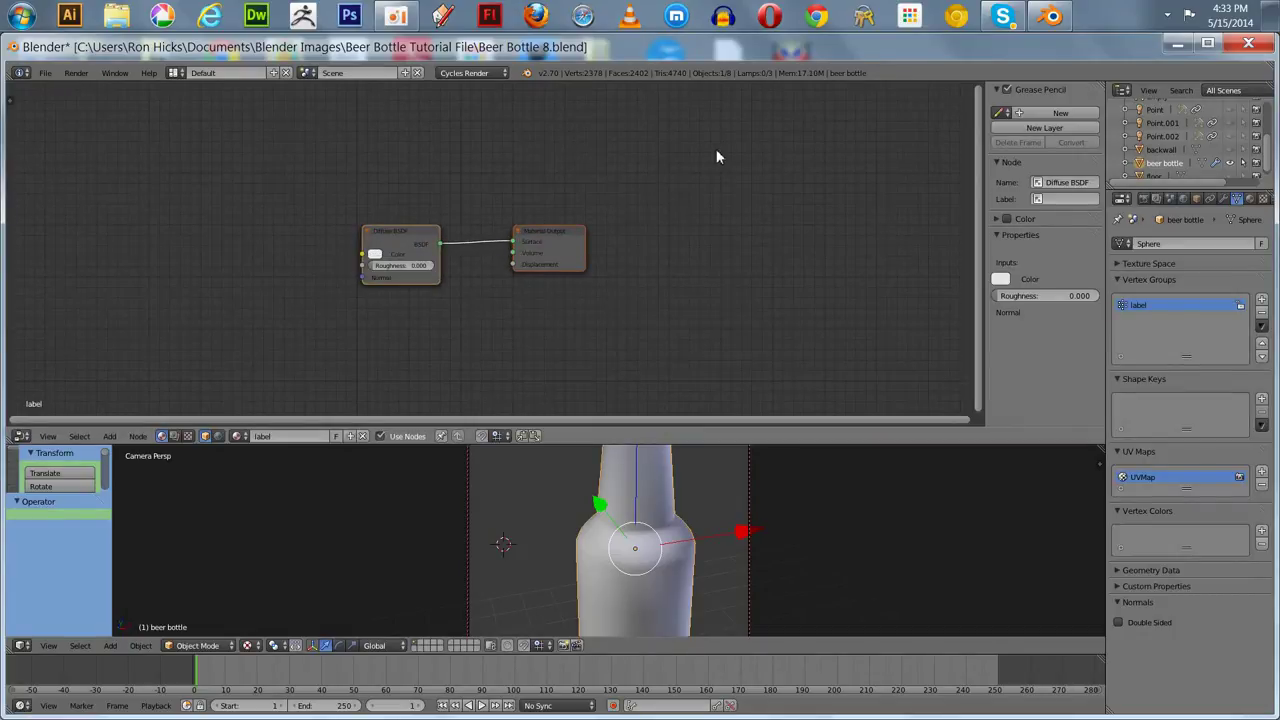
left_click(1249, 198)
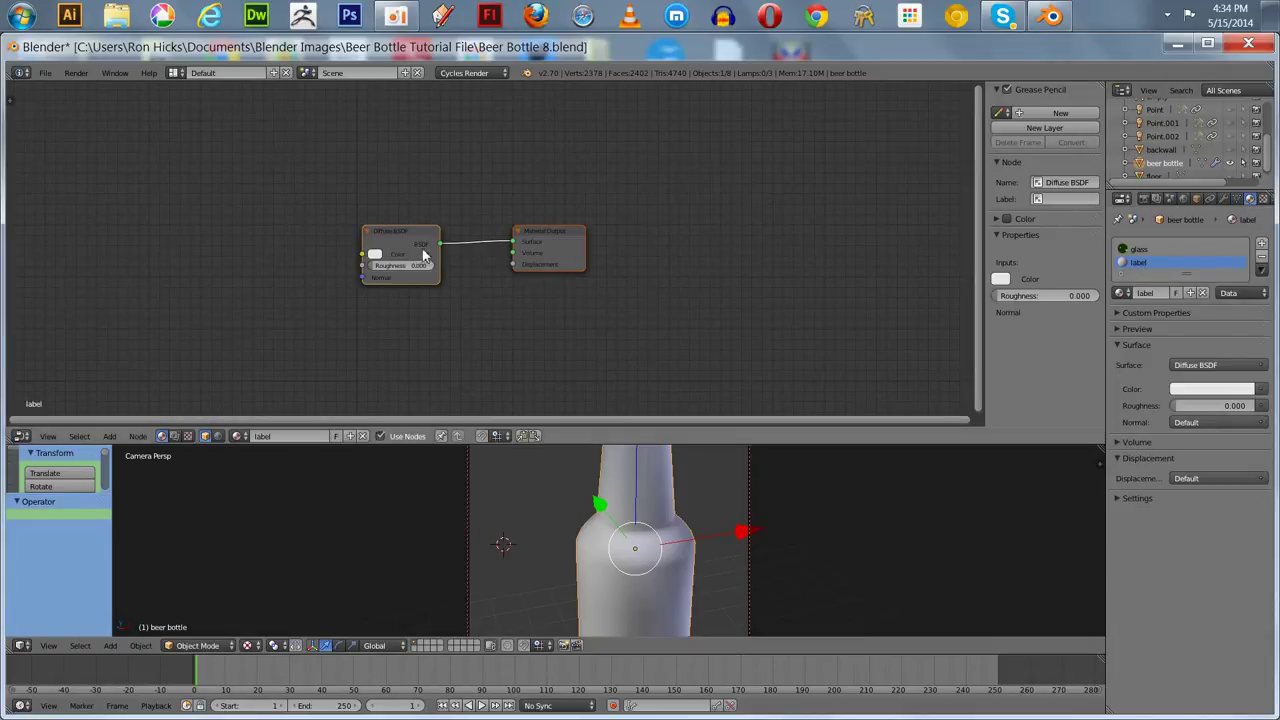
Shift the Material Output and Diffuse BSDF nodes aside and add an Image Texture node before the Diffuse BSDF
left_click_drag(588, 257, 650, 274)
left_click_drag(404, 246, 469, 262)
left_click(110, 437)
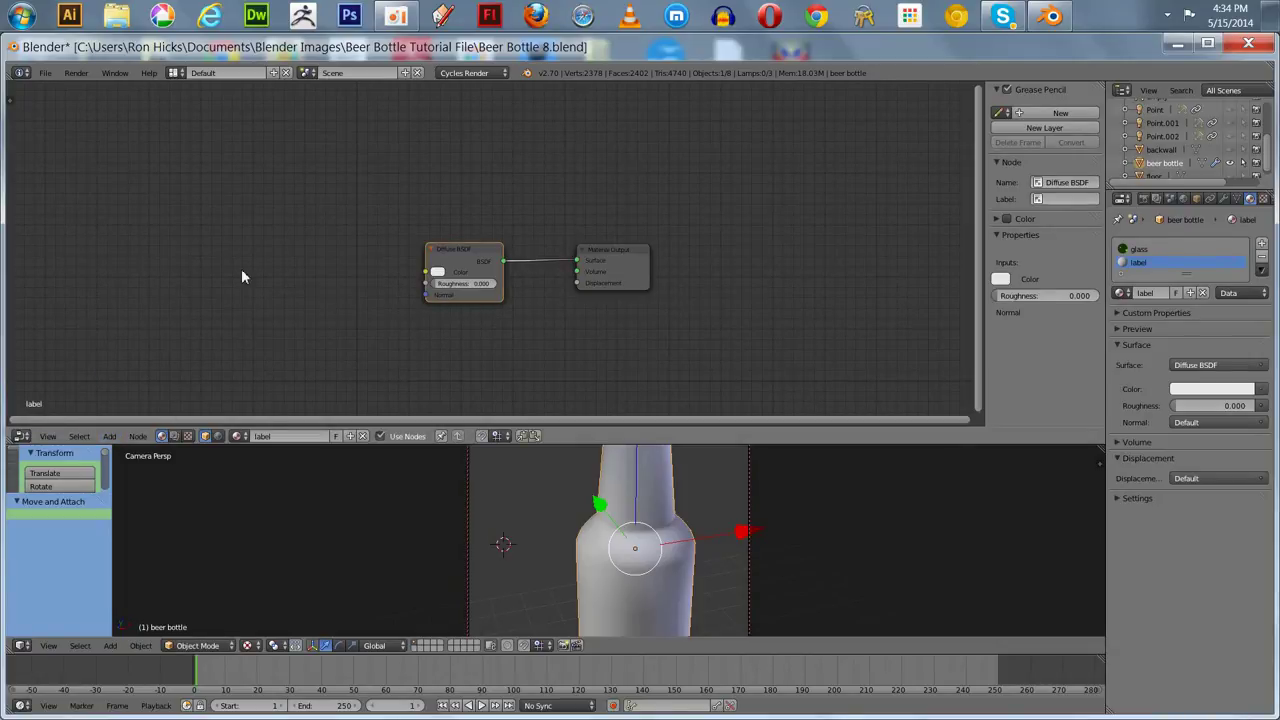
key("shift+a")
mouse_move(224, 326)
left_click(300, 324)
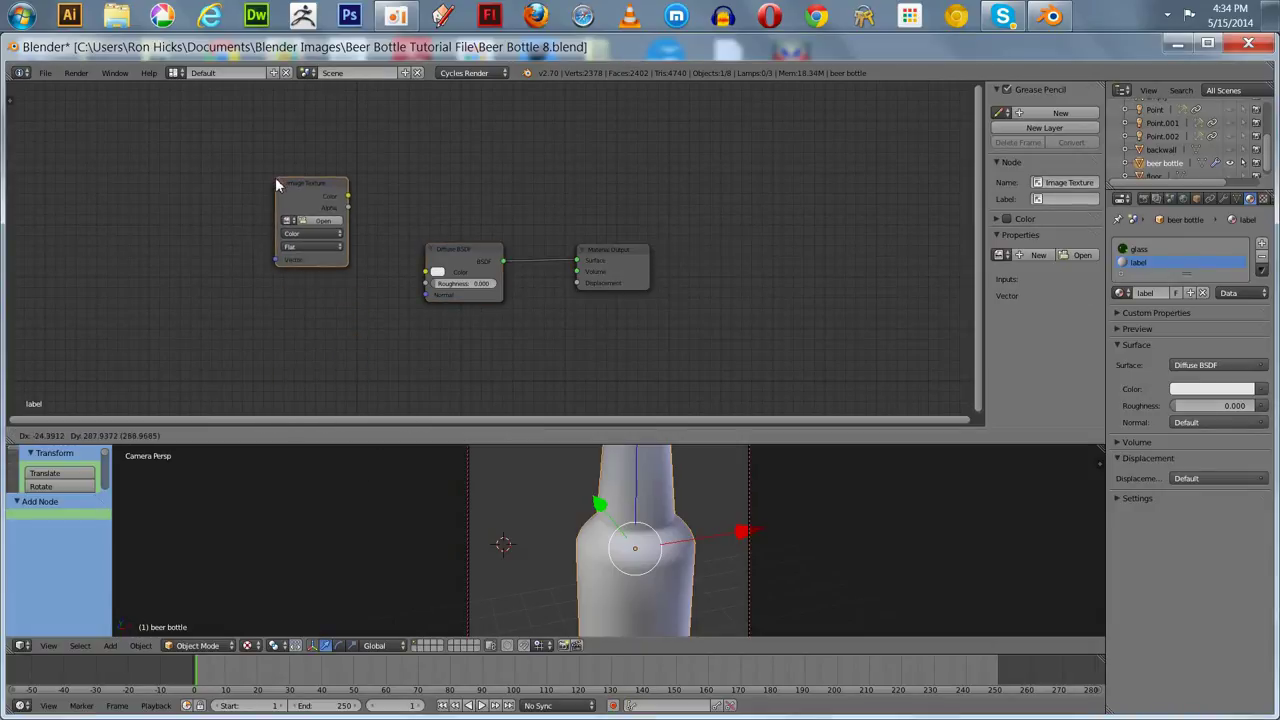
left_click(276, 209)
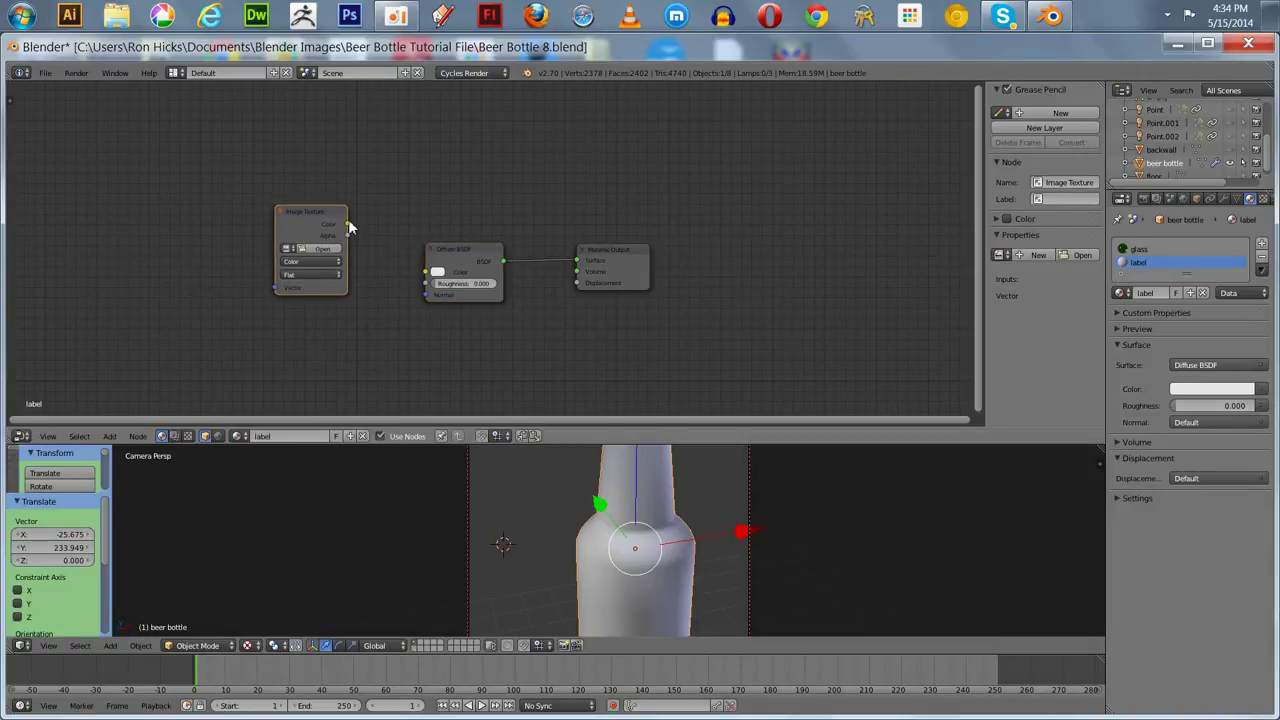
Load Beer Bottle 6 UVS.psd into the Image Texture node and link its Color output to the Diffuse BSDF Color input
left_click(318, 249)
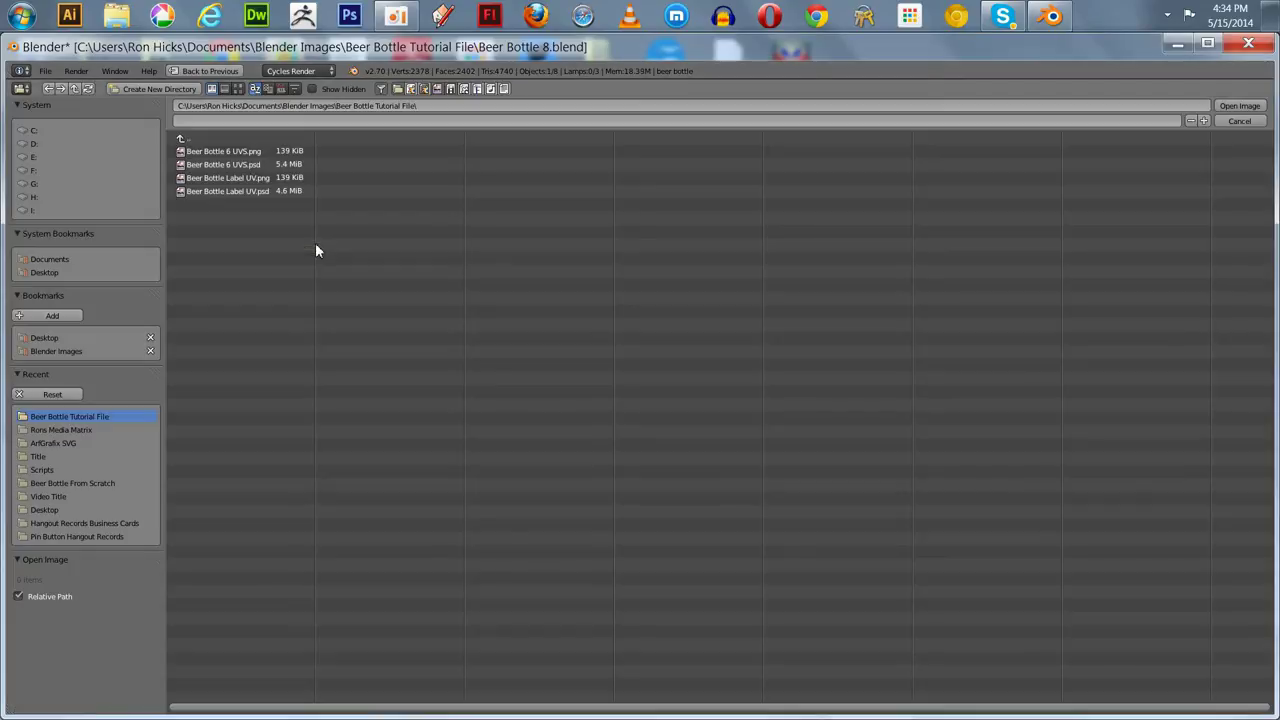
left_click(213, 166)
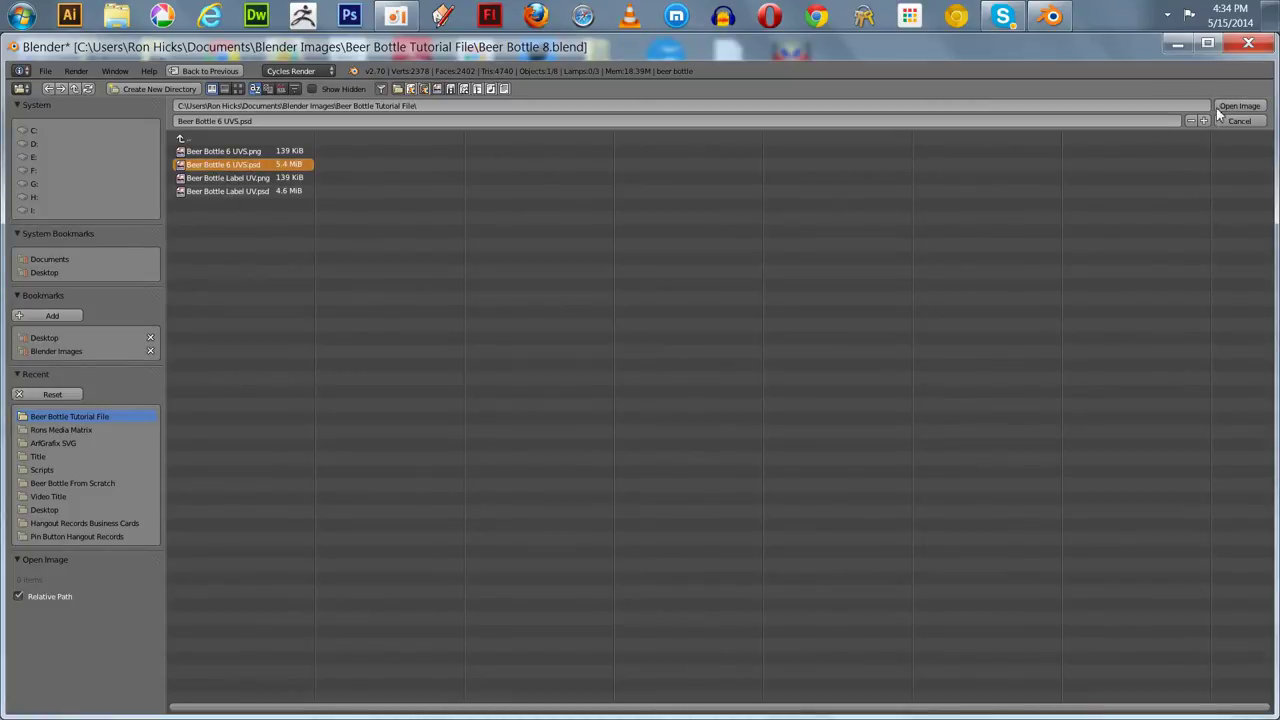
left_click(1232, 106)
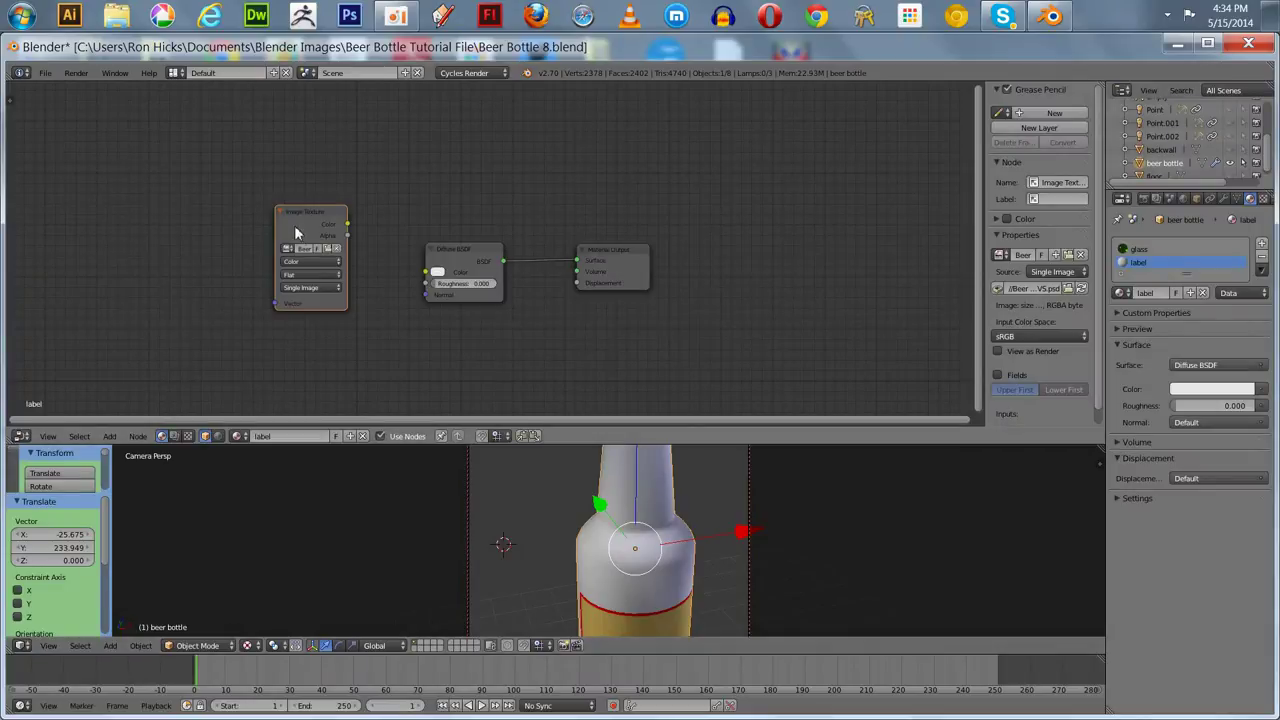
left_click_drag(347, 224, 426, 273)
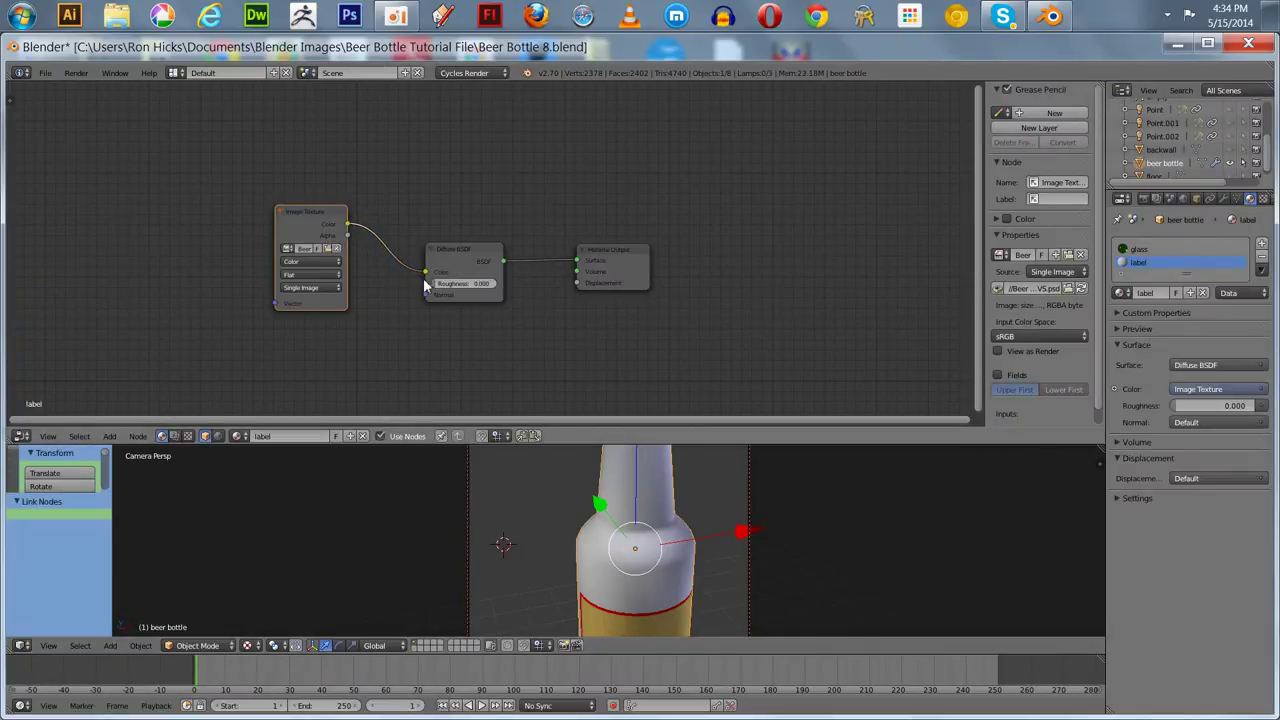
Shrink the Node Editor to enlarge the 3D view and view the whole bottle with its label from the front
left_click_drag(563, 434, 543, 129)
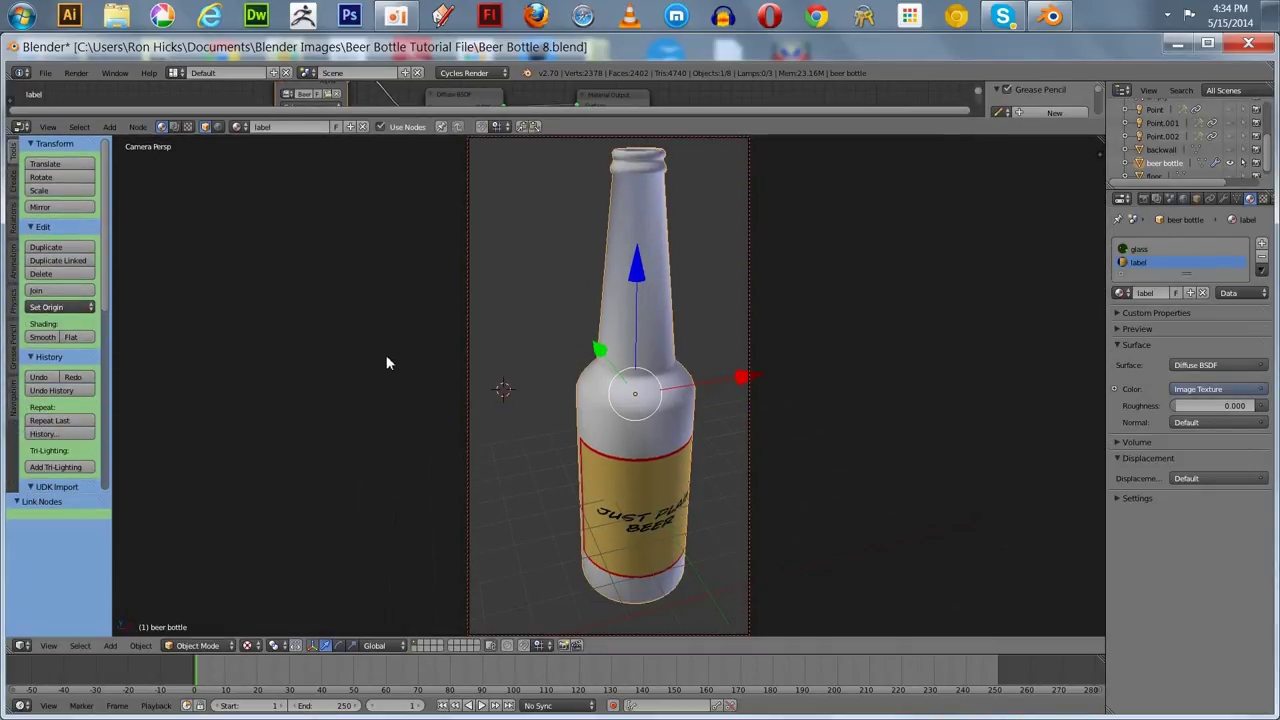
middle_click_drag(390, 366, 346, 337)
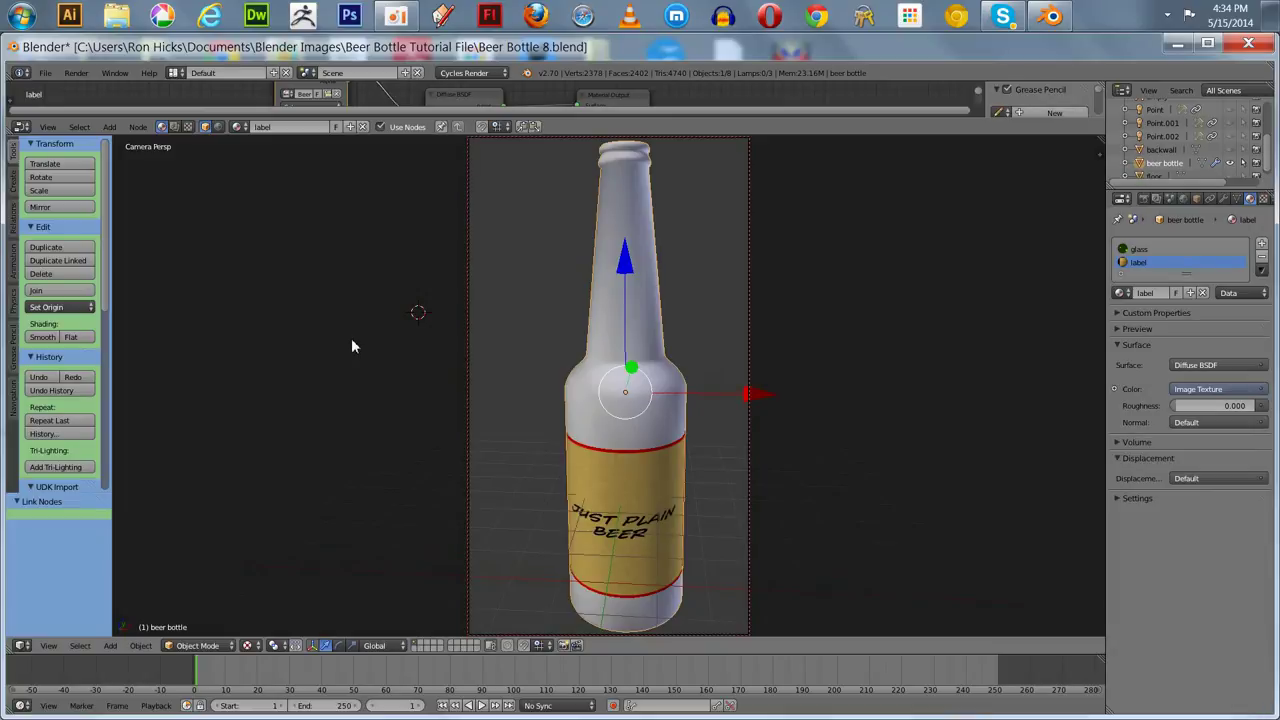
scroll(354, 338, "down", 2)
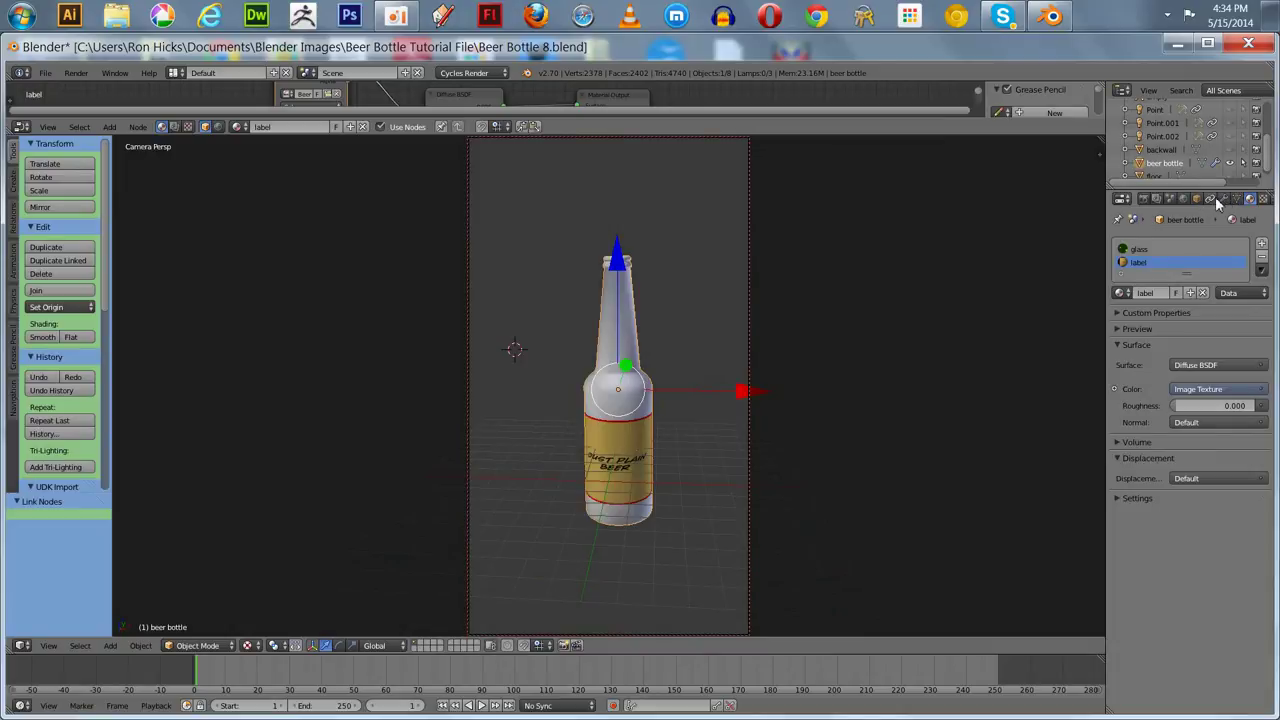
Enable the bottle's subdivision modifier in the viewport and apply smooth shading to the bottle
left_click(1224, 199)
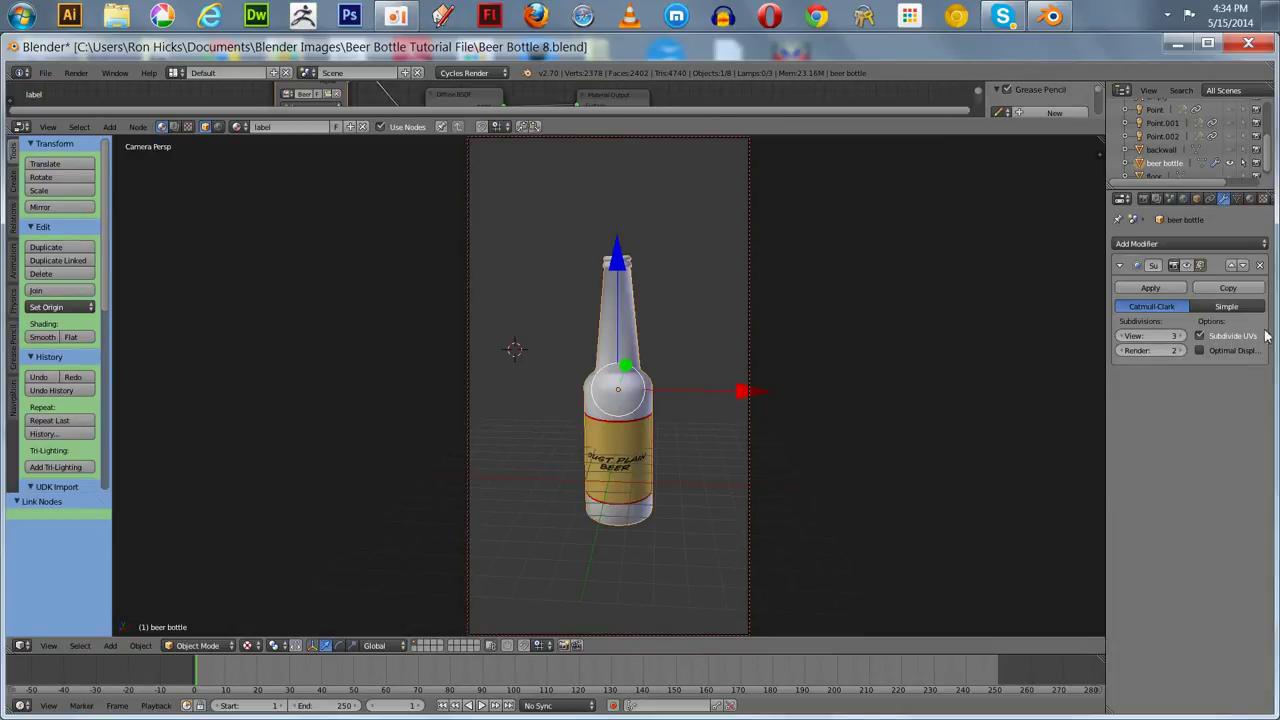
left_click(1186, 266)
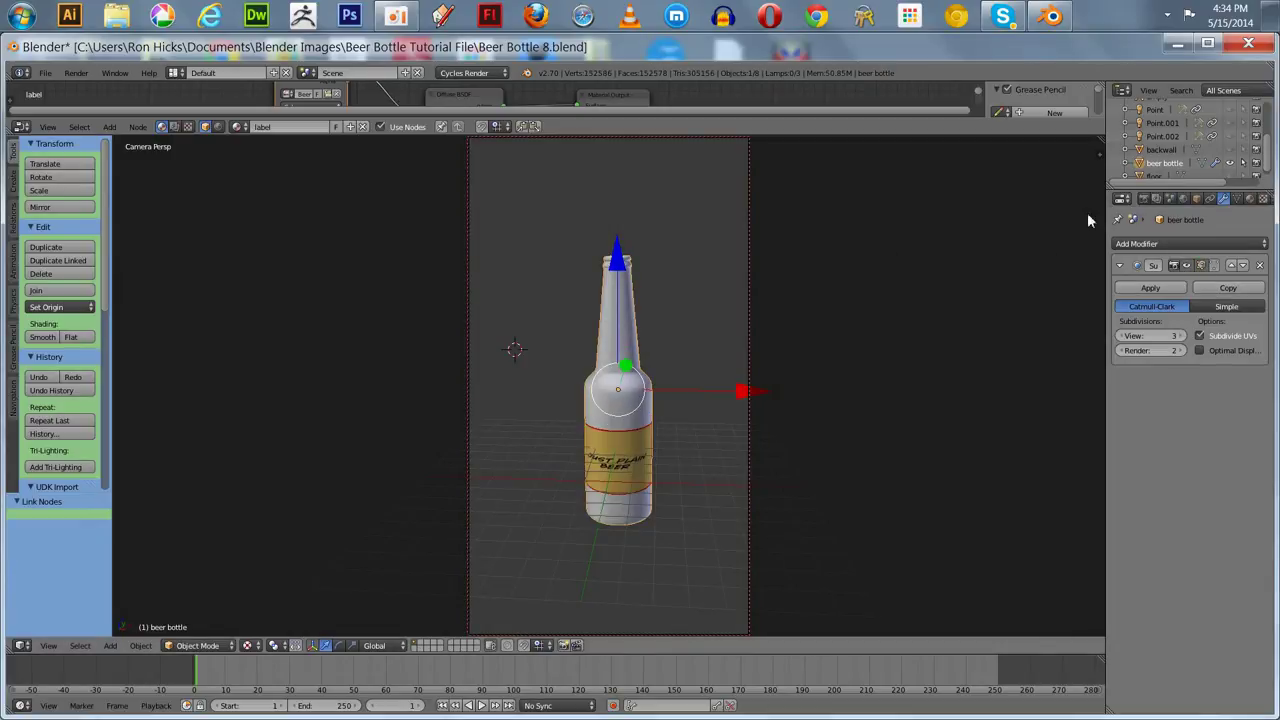
left_click(43, 337)
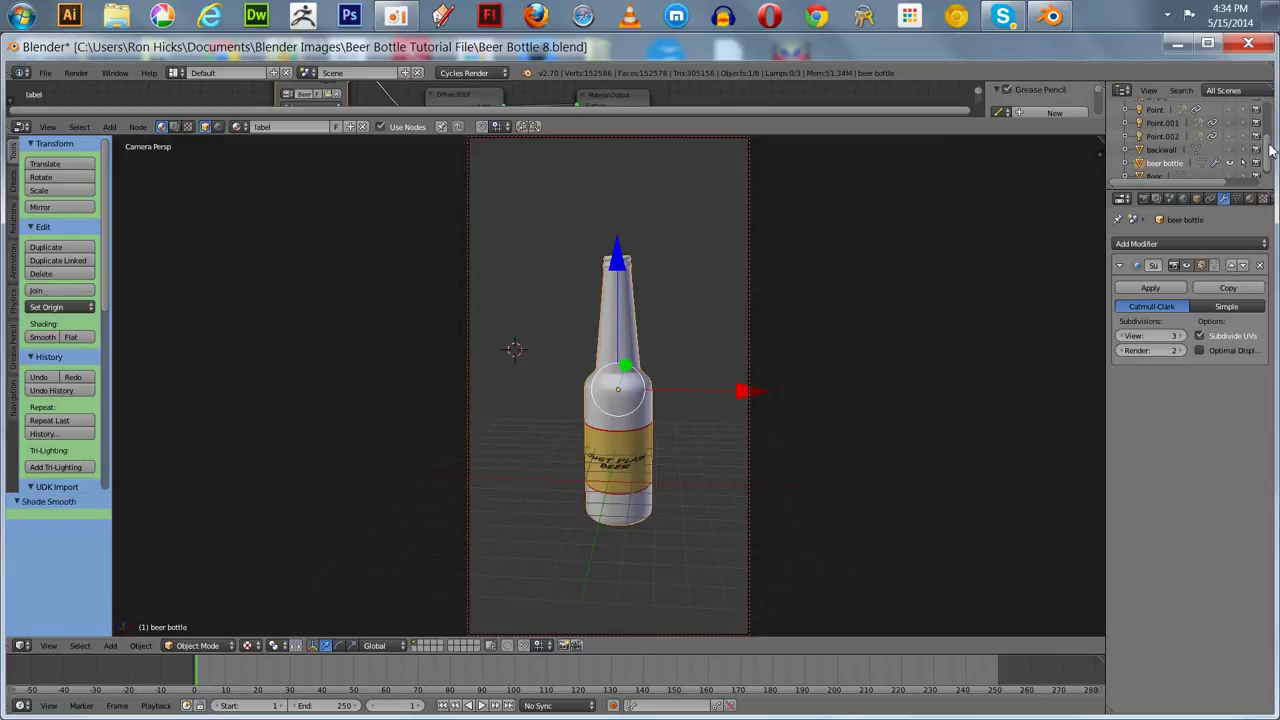
Unhide the backwall and floor objects in the scene
left_click(1230, 149)
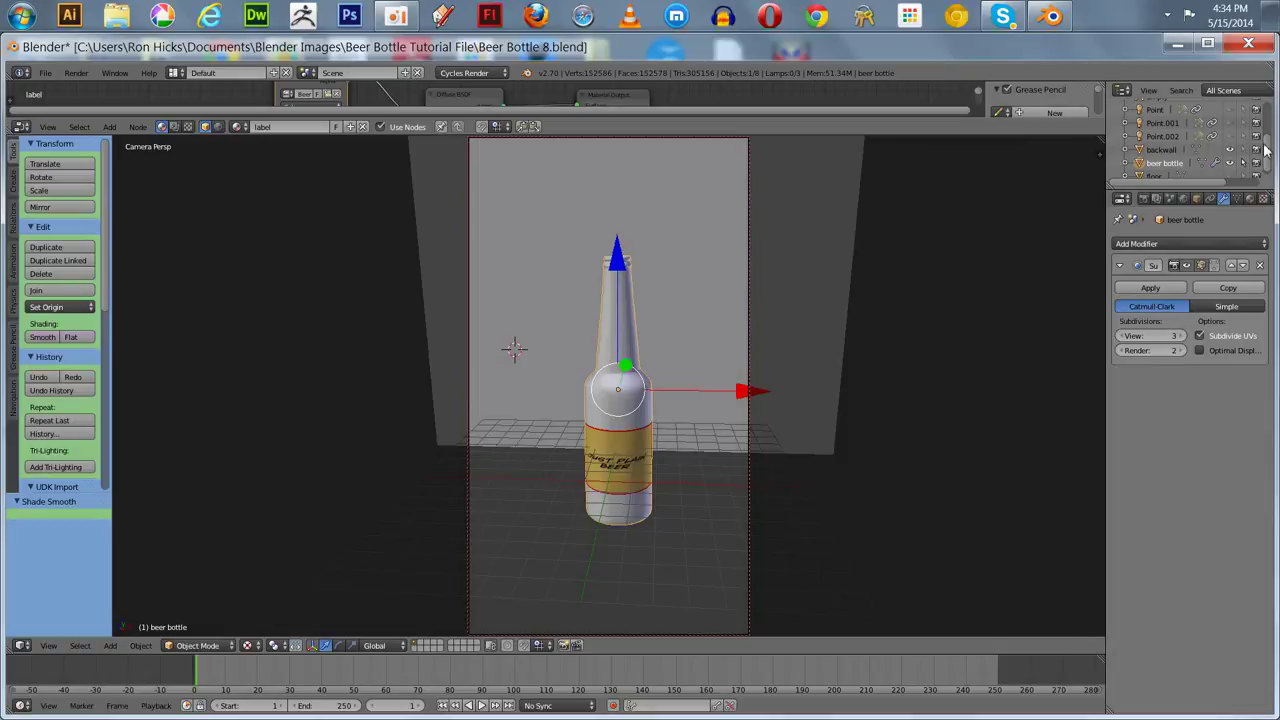
left_click_drag(1268, 158, 1266, 172)
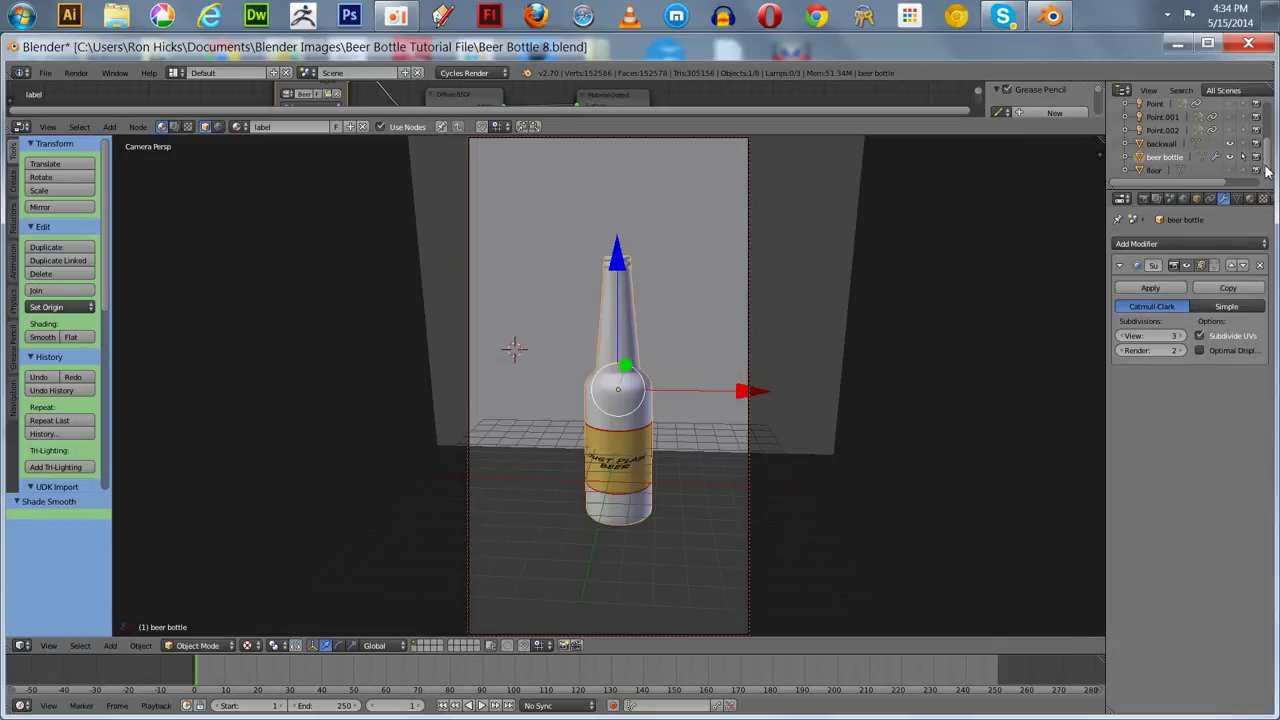
left_click(1230, 171)
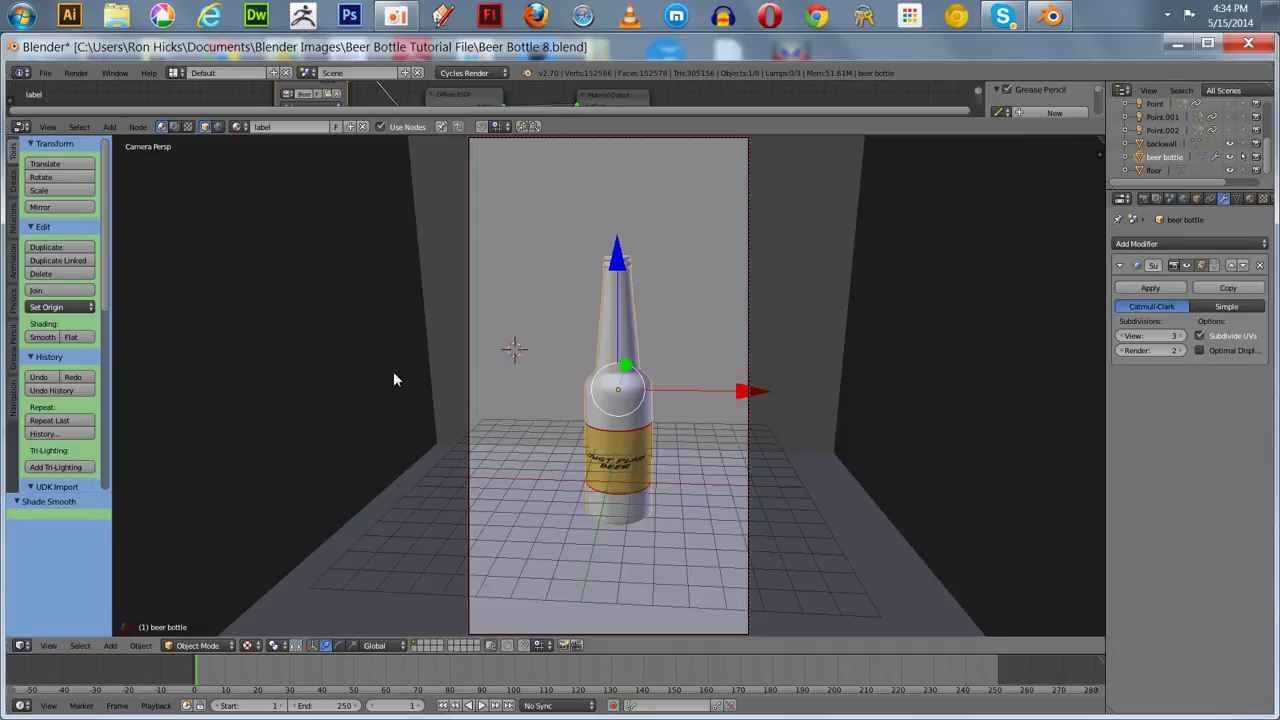
Switch the 3D view to Rendered shading and unhide the point lamps
mouse_move(380, 414)
middle_mouse_down()
mouse_move(374, 378)
mouse_move(394, 400)
middle_mouse_up()
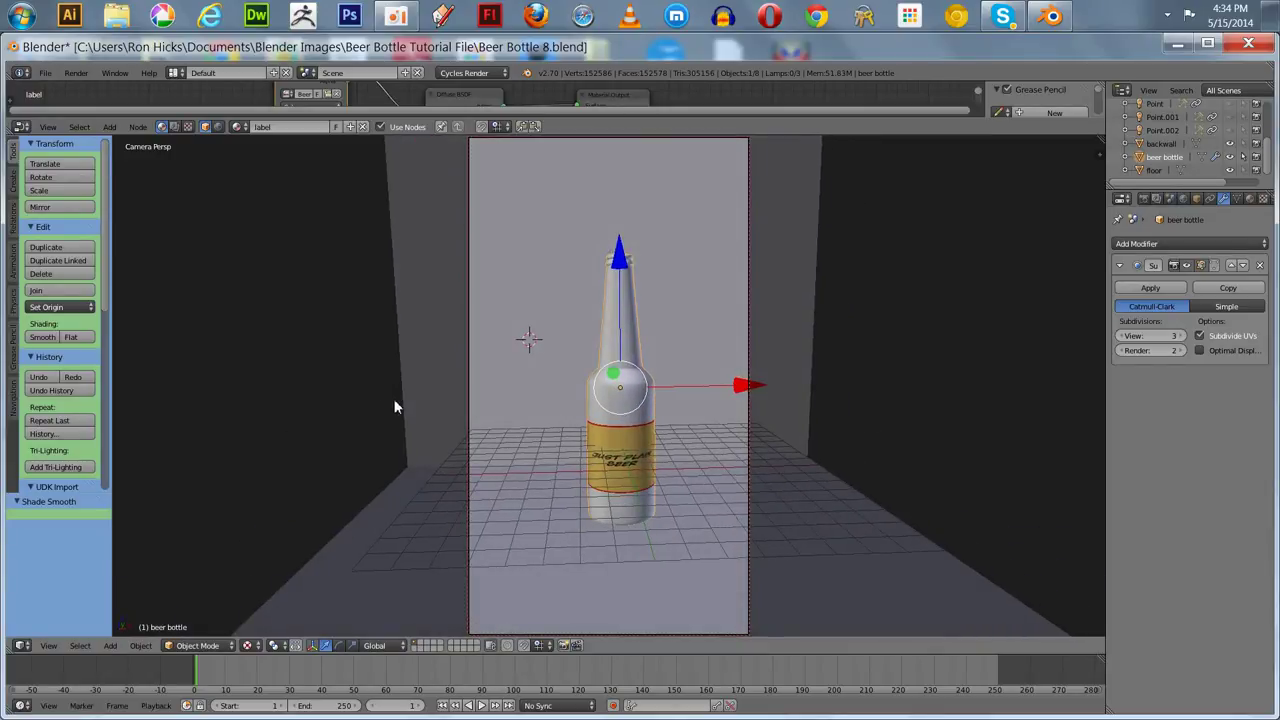
left_click(247, 645)
left_click(256, 558)
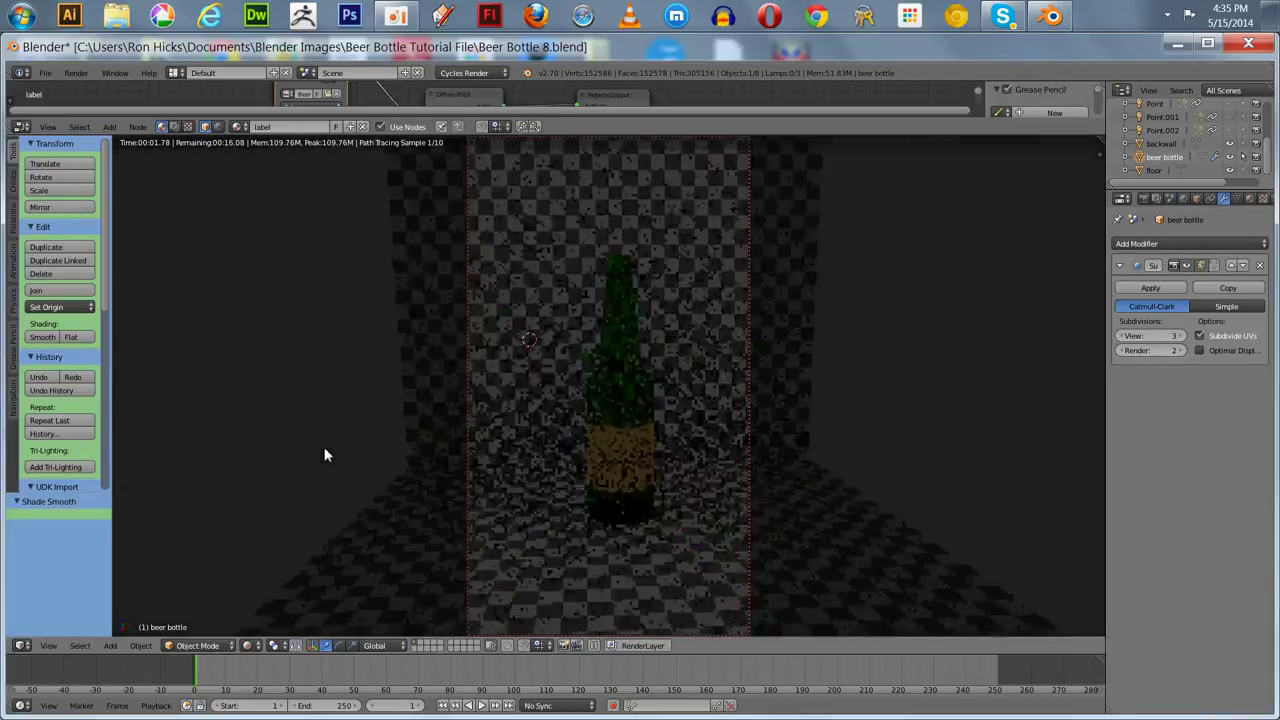
left_click(1231, 130)
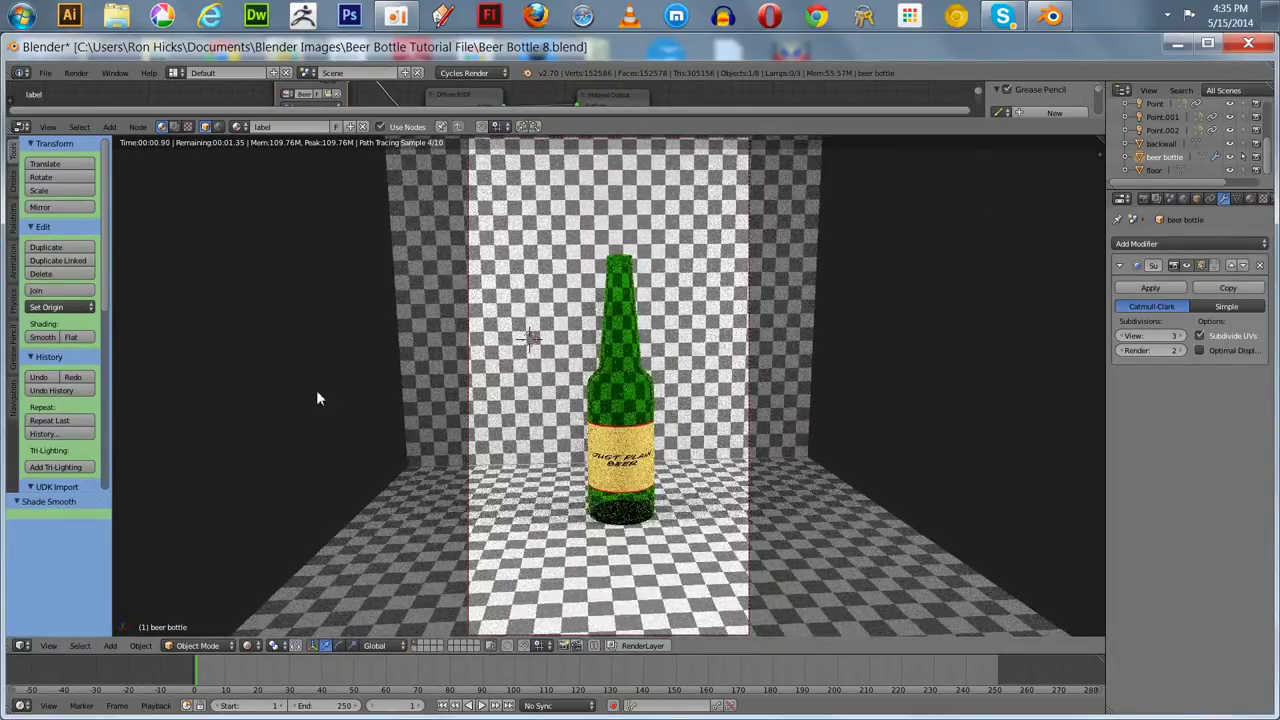
Examine the rendered bottle from several angles and from the front to judge the proportions of the label text
middle_click_drag(331, 345, 387, 410)
scroll(342, 345, "up", 4)
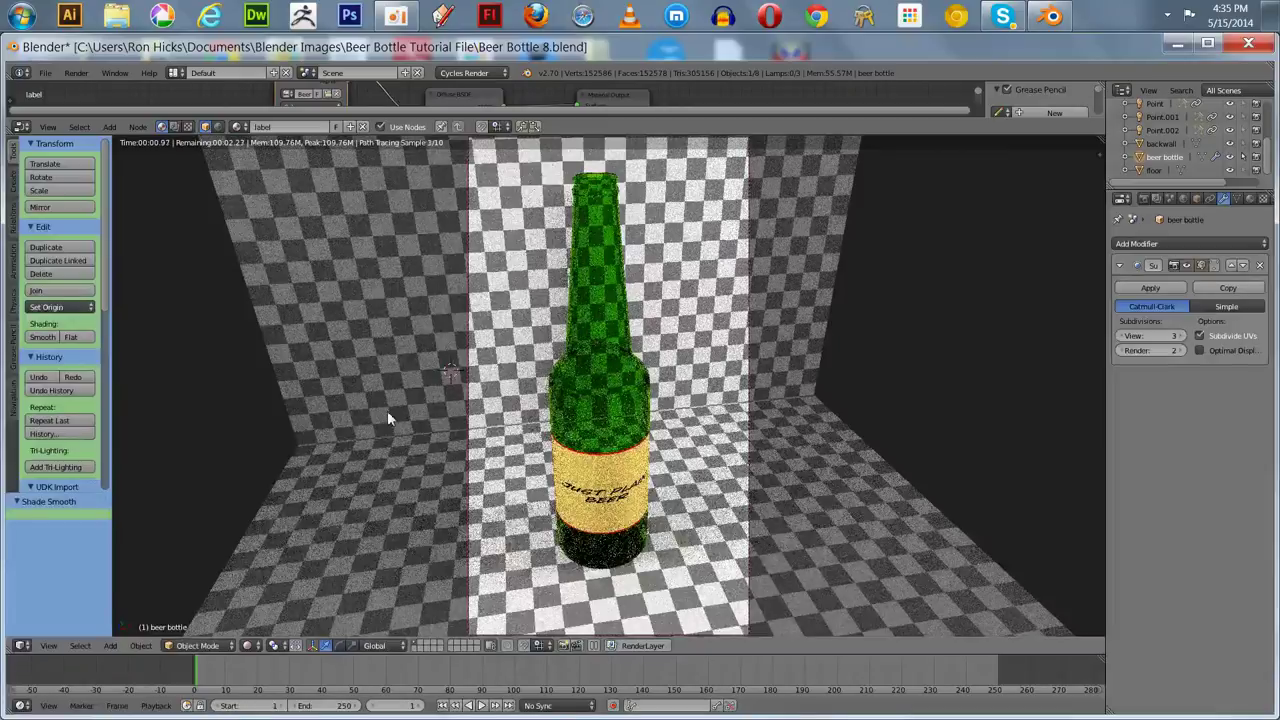
mouse_move(383, 428)
middle_mouse_down()
mouse_move(372, 393)
mouse_move(383, 362)
mouse_move(405, 377)
middle_mouse_up()
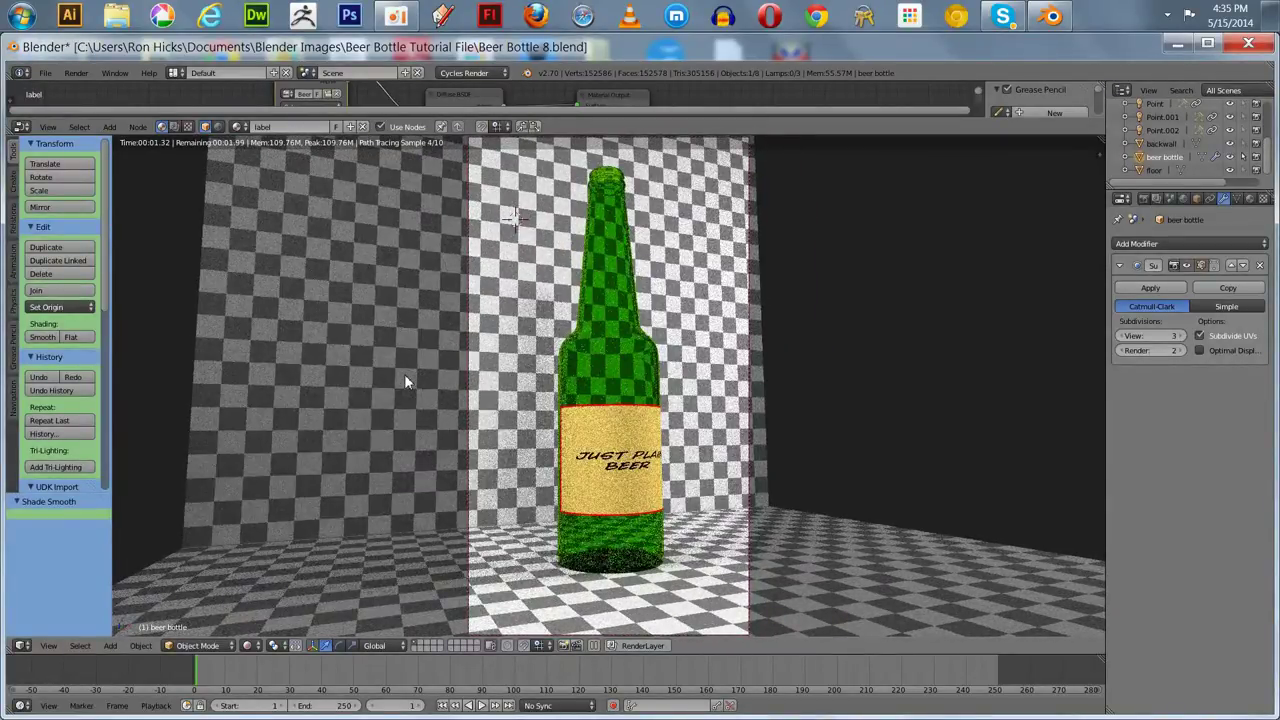
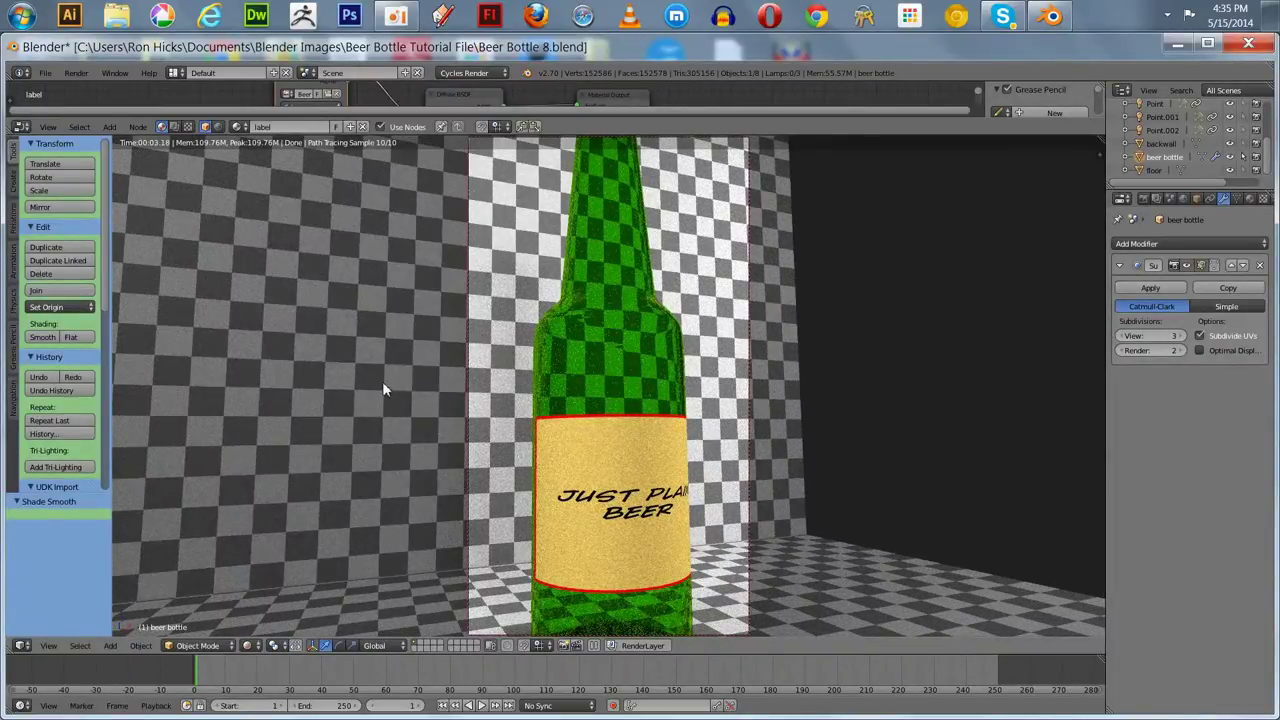
key("KP_1")
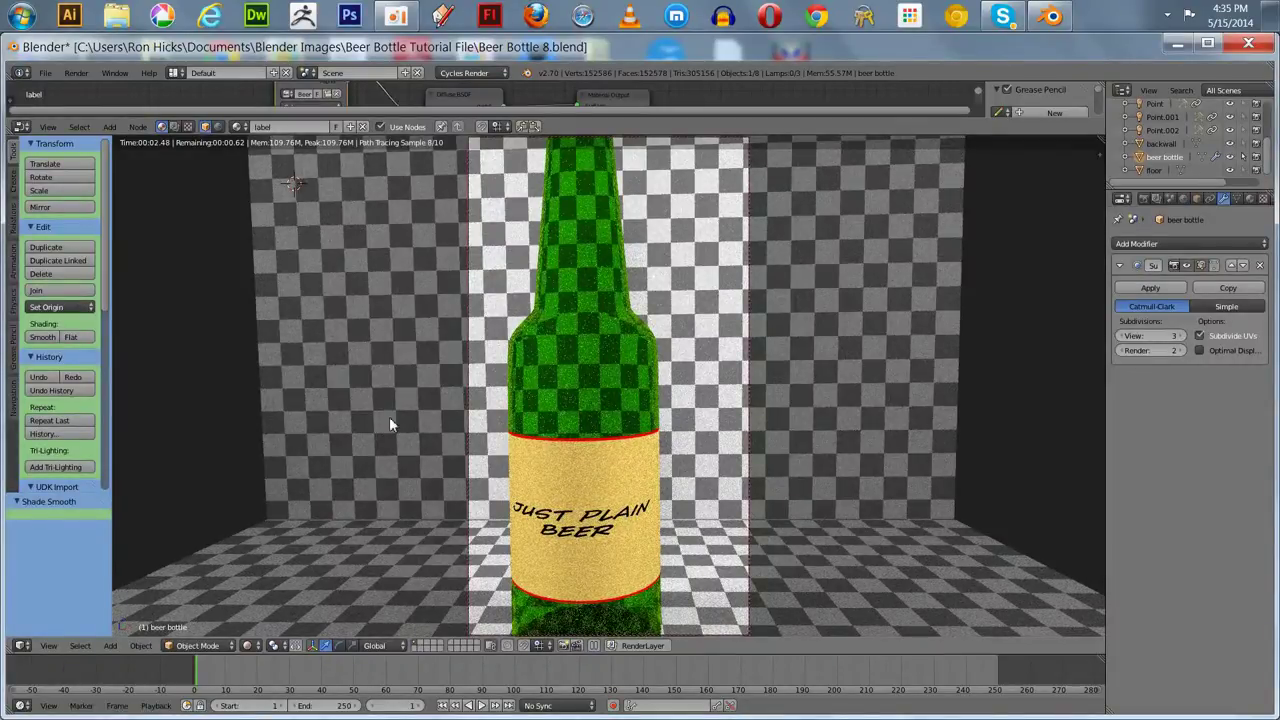
middle_click_drag(393, 396, 389, 353, "shift")
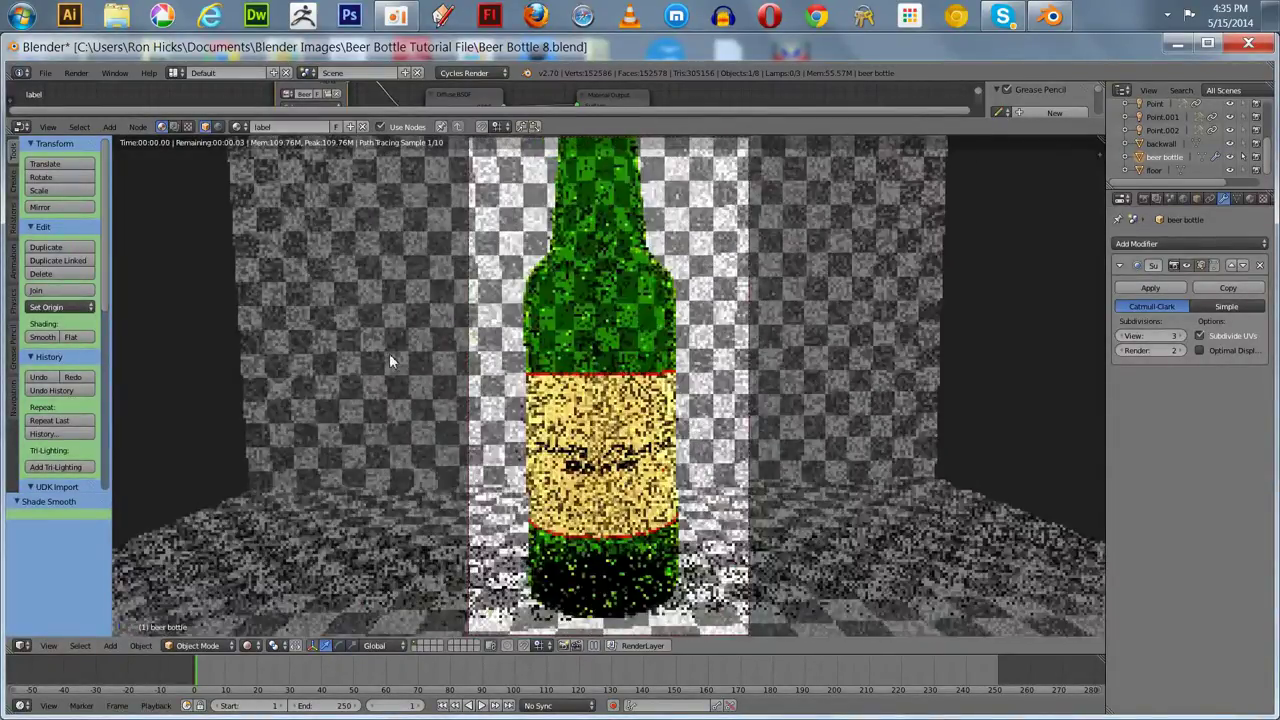
Switch to Photoshop and open the recent file Beer Bottle 6 UVS.psd
left_click(349, 16)
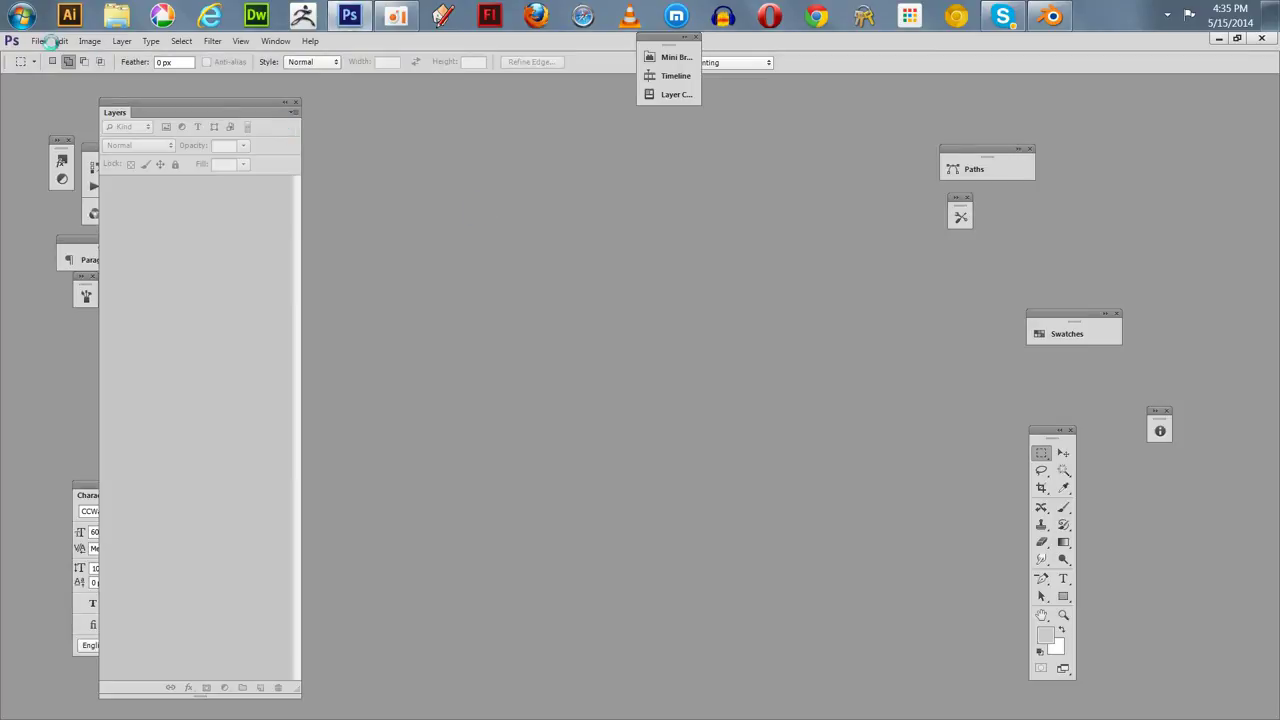
left_click(37, 41)
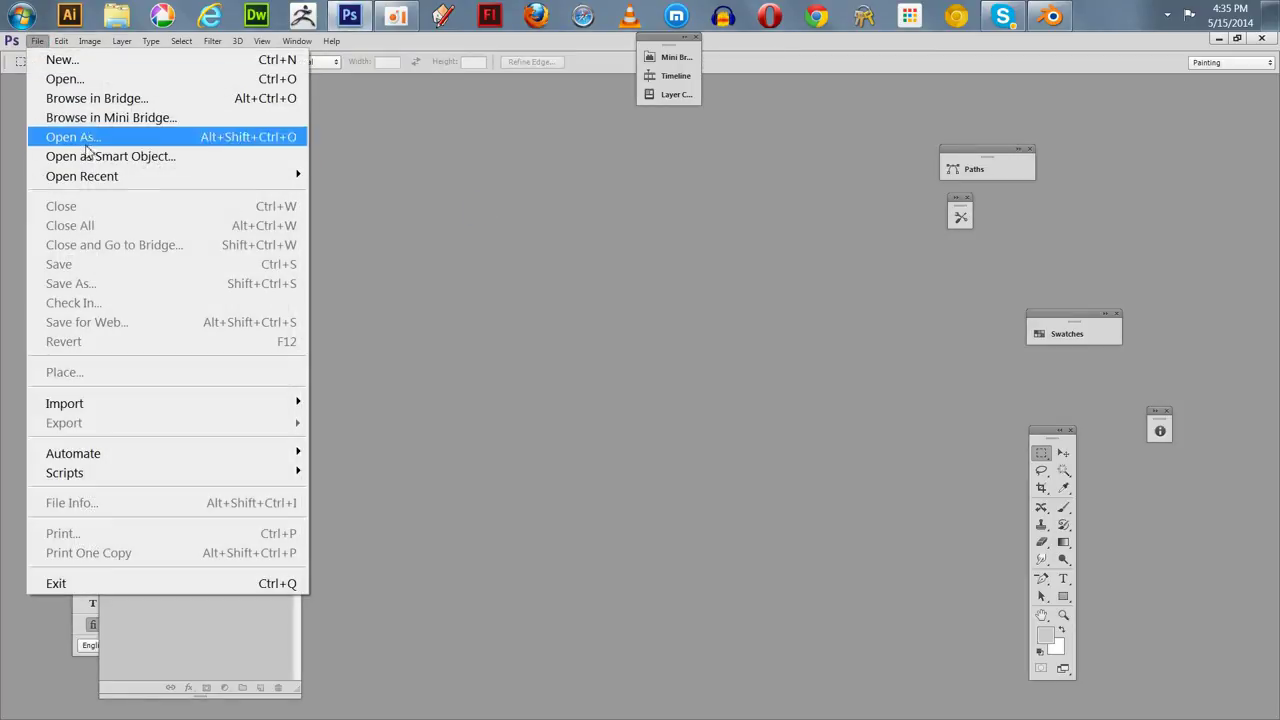
mouse_move(92, 181)
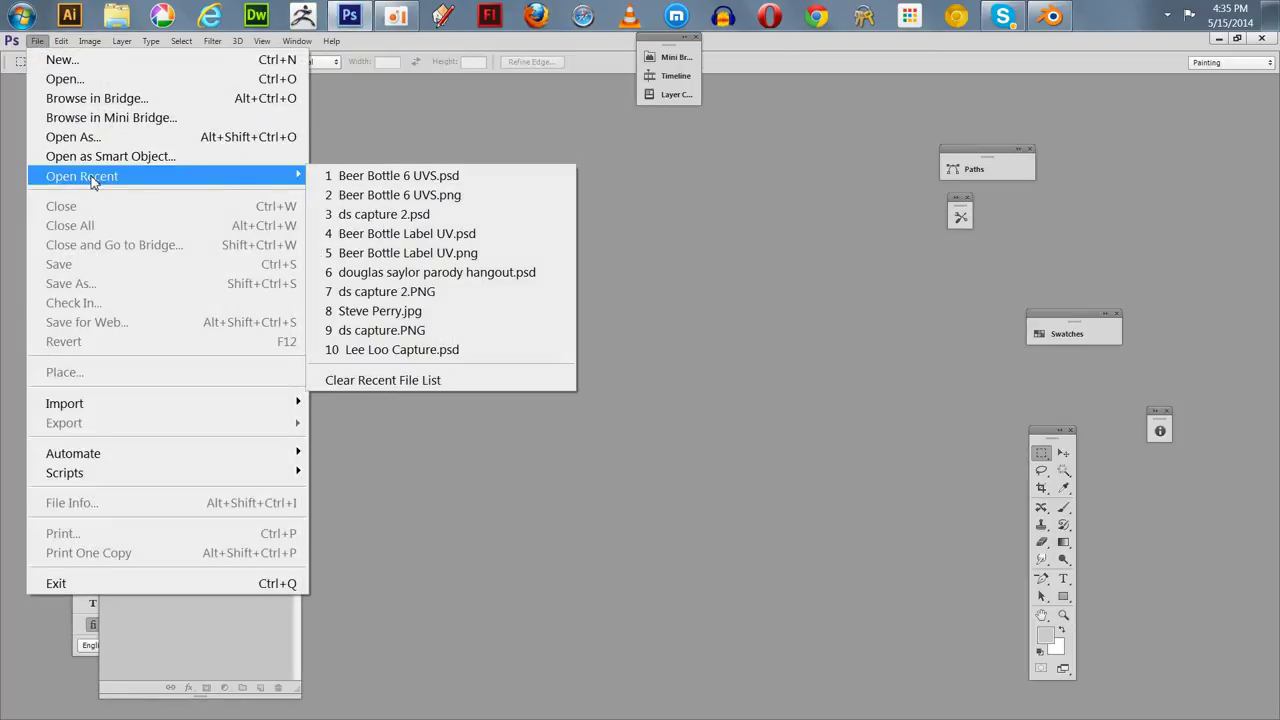
left_click(361, 177)
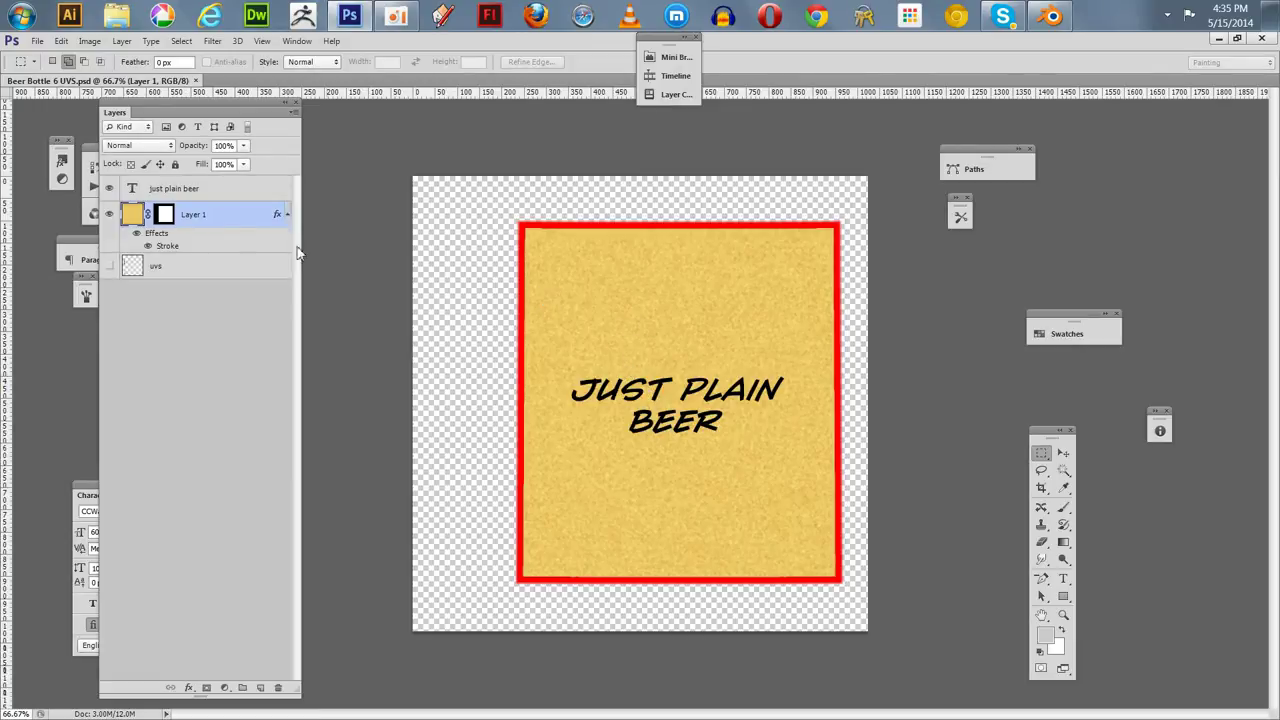
Stretch the "just plain beer" text layer horizontally about its centre to about 140% width and save the file
left_click(206, 190)
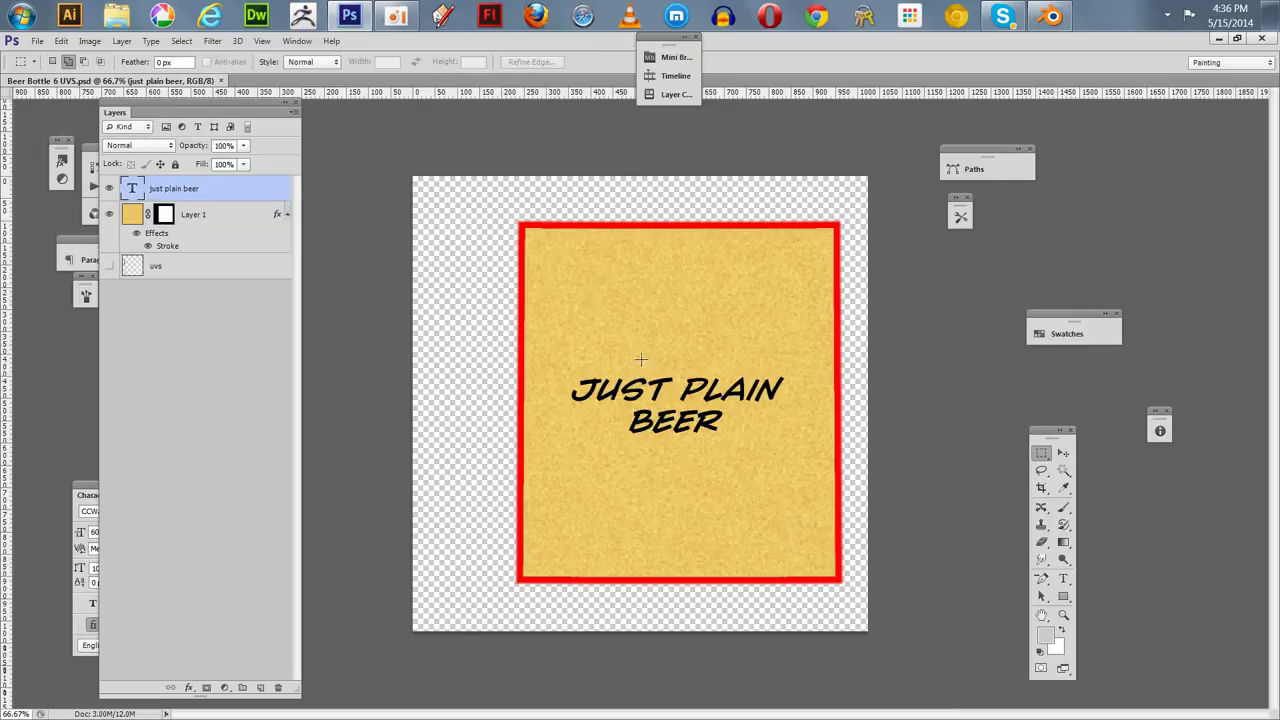
left_click(1063, 455)
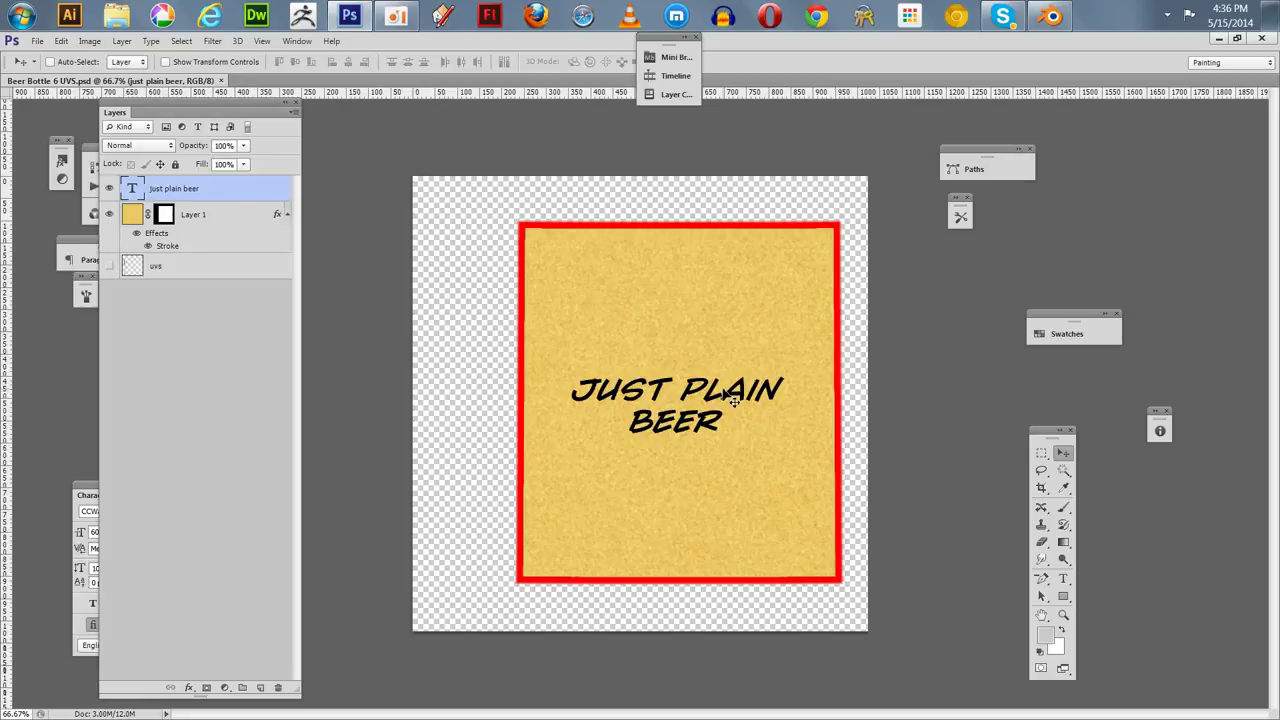
key("ctrl+t")
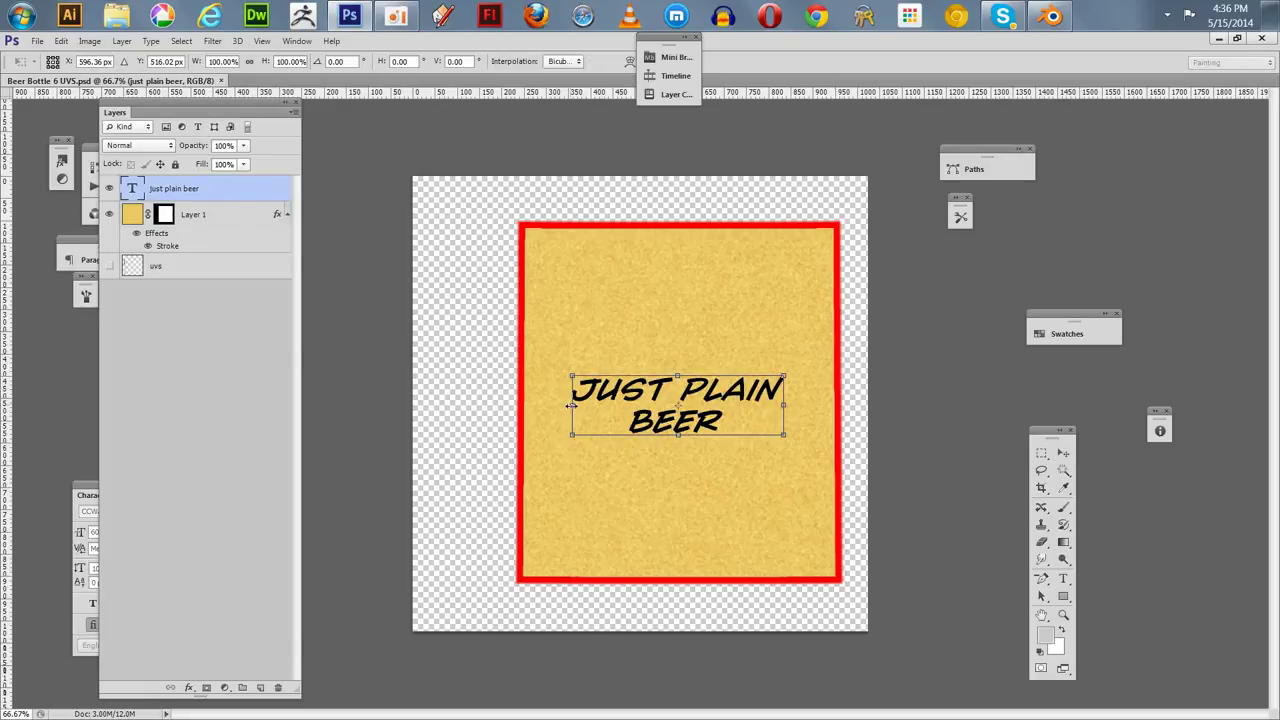
left_click_drag(565, 405, 528, 405, "alt")
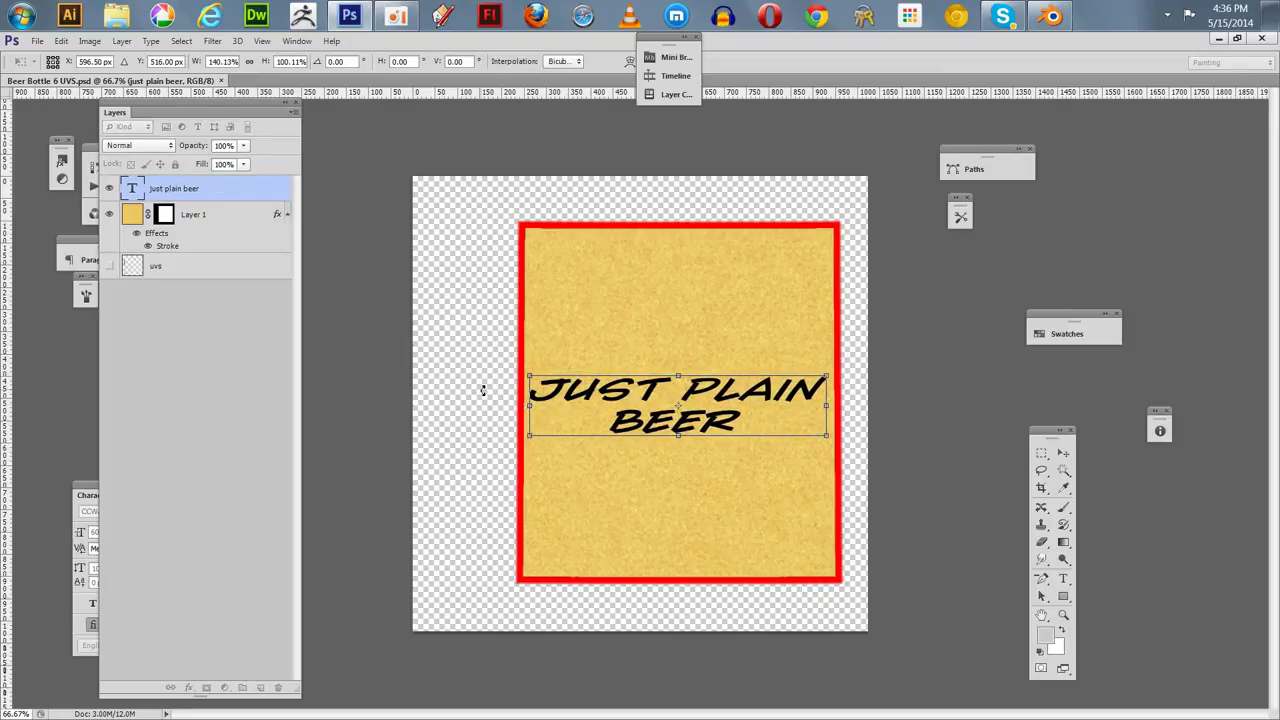
key("Return")
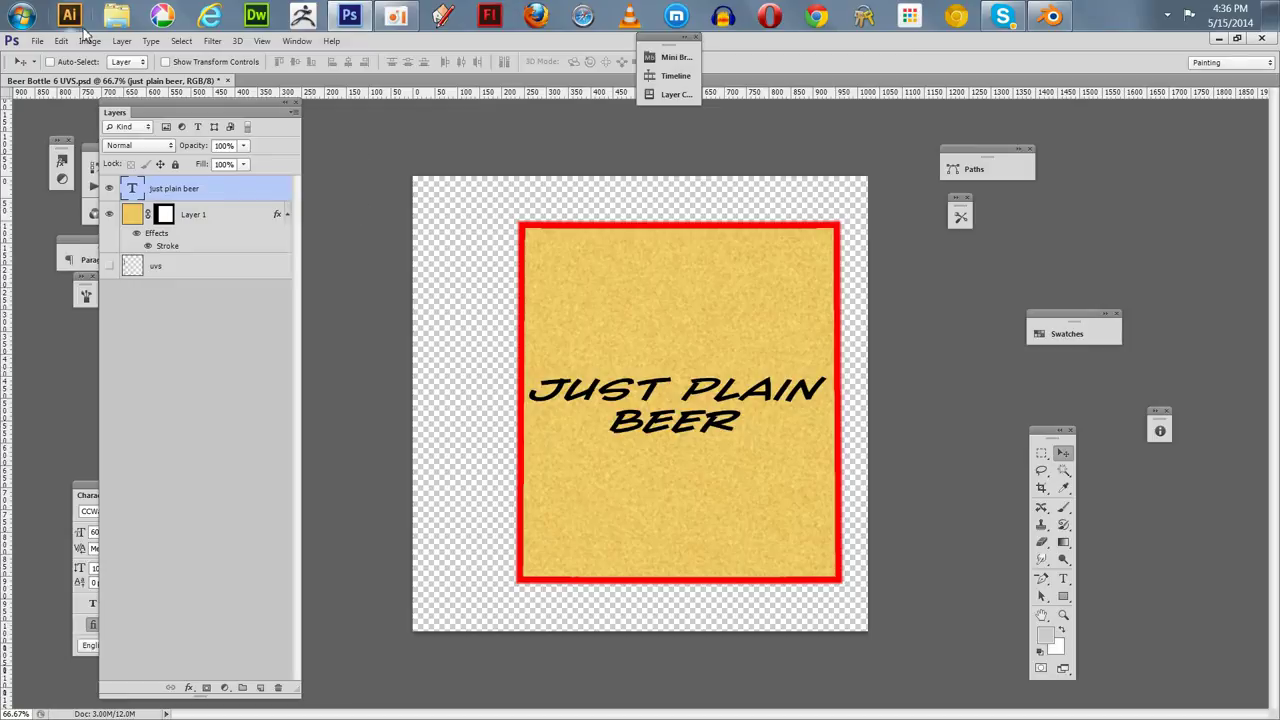
left_click(37, 41)
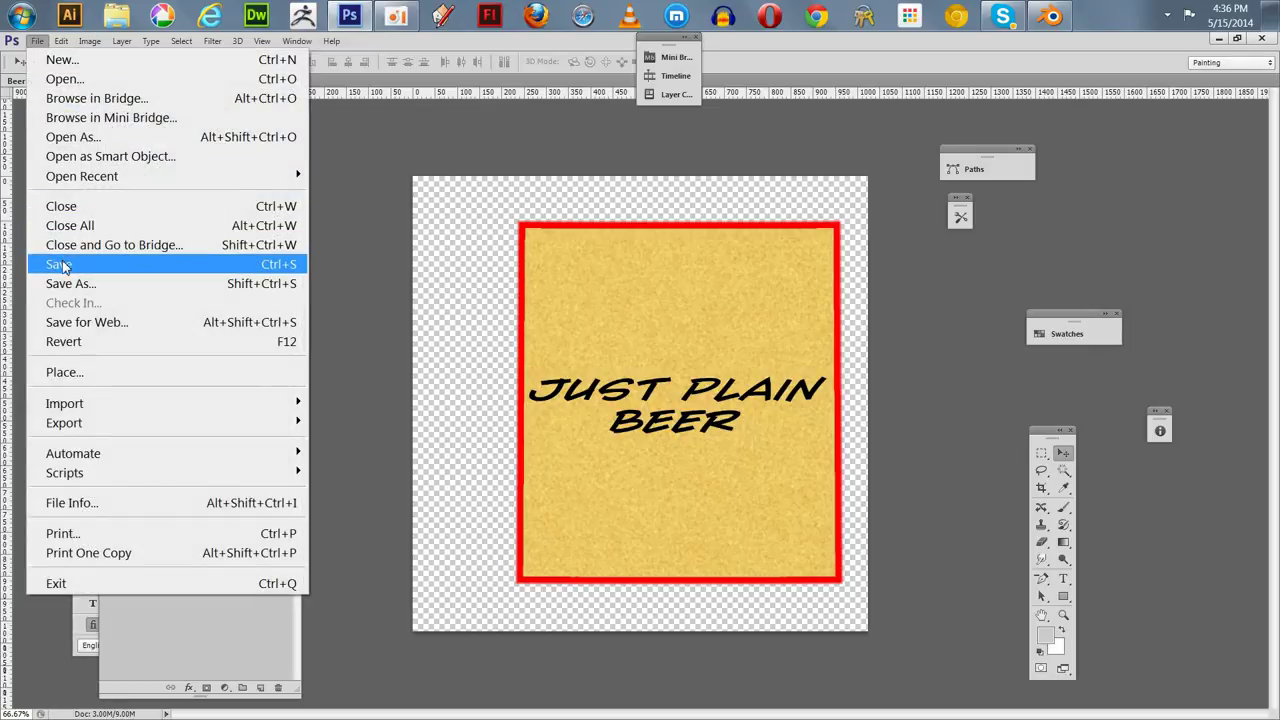
left_click(57, 183)
Switch to Blender and replace the image in the label material's Image Texture node with Beer Bottle 6 UVS.psd, checking it on the bottle
left_click(1050, 16)
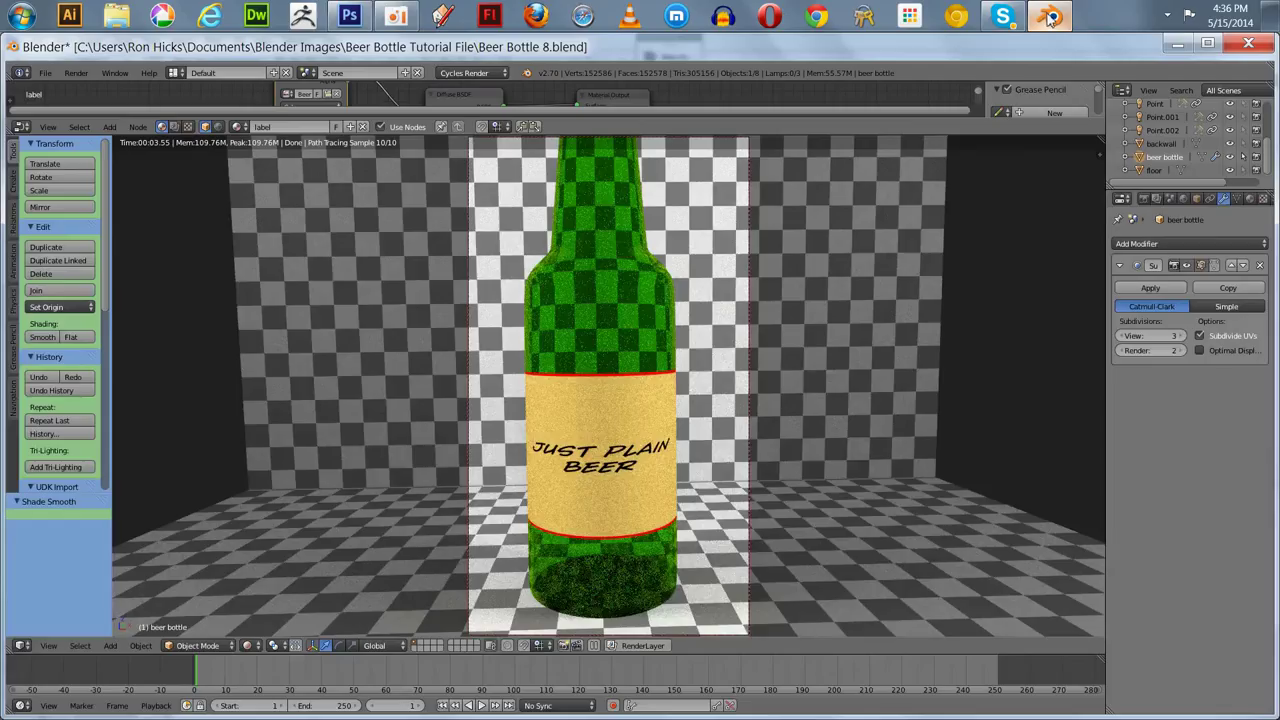
left_click_drag(551, 120, 538, 260)
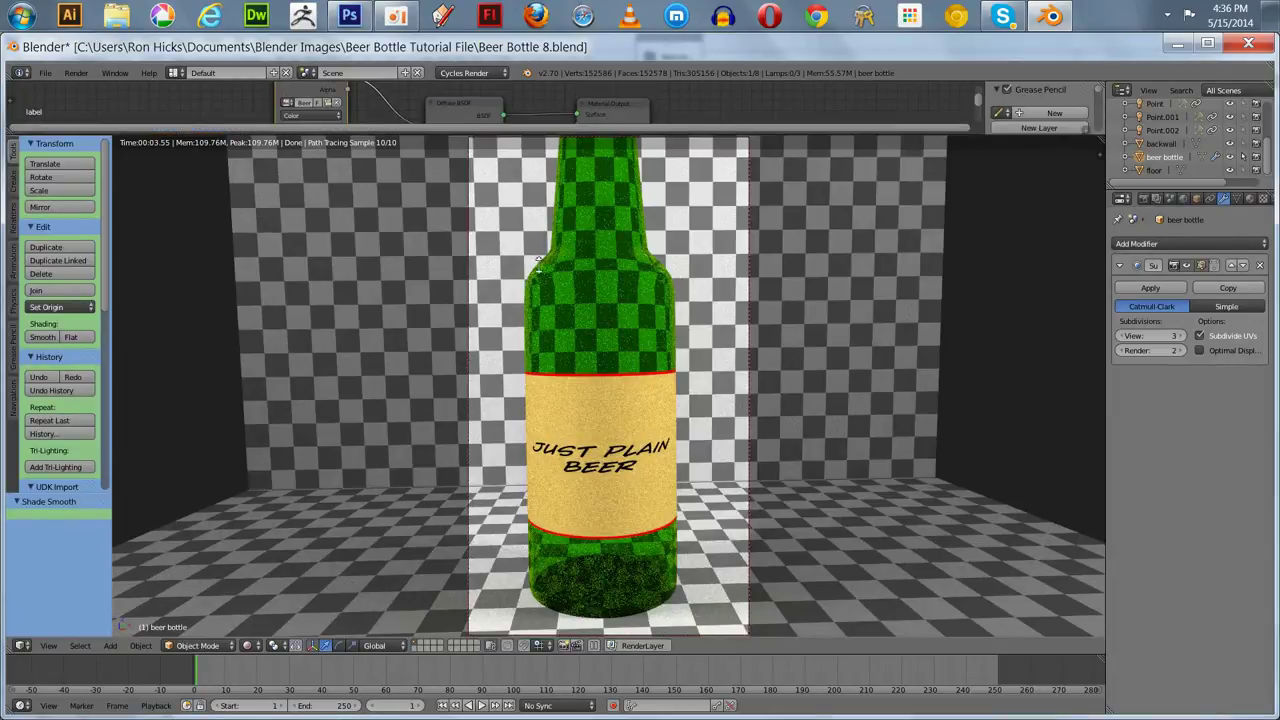
left_click_drag(510, 136, 560, 352)
left_click(338, 211)
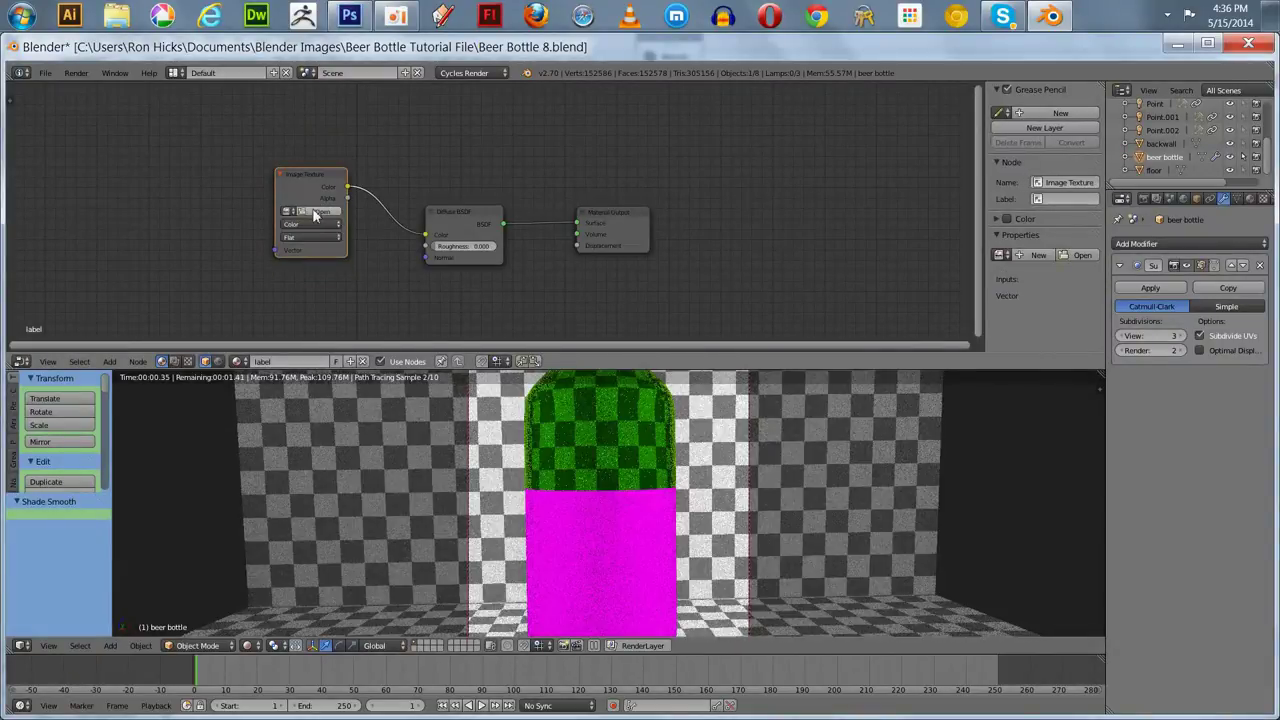
left_click(312, 212)
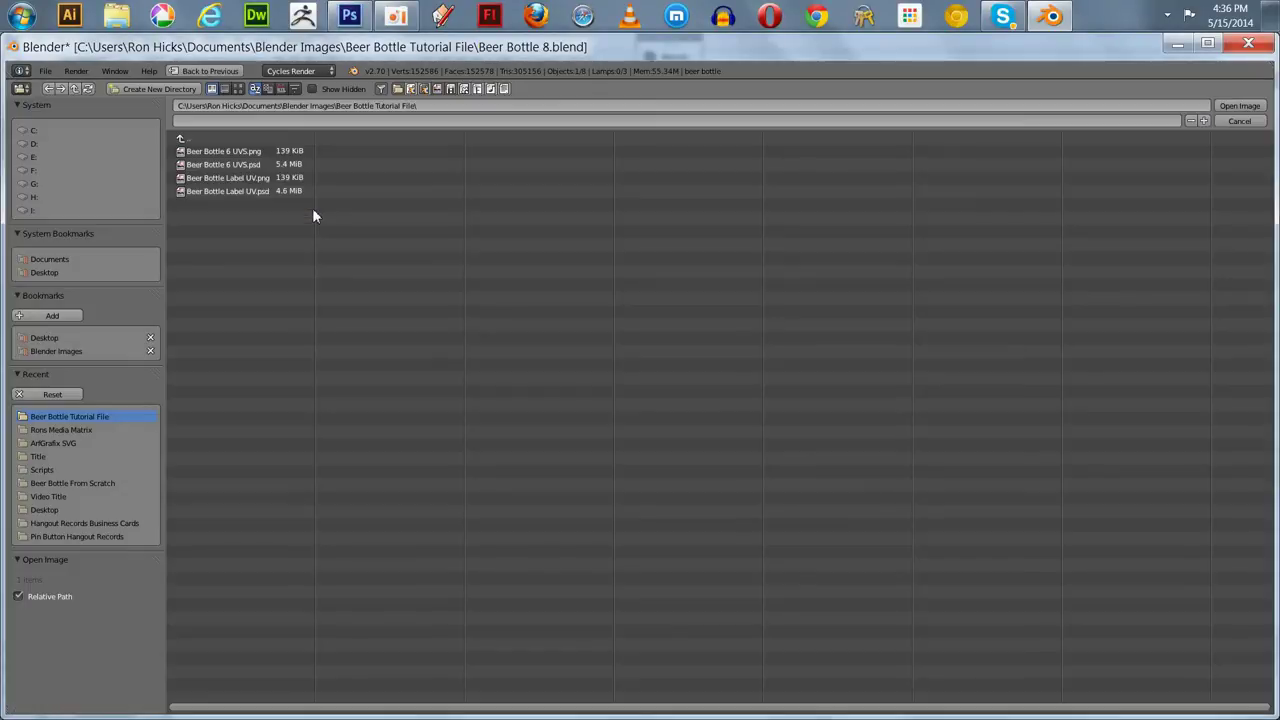
left_click(225, 165)
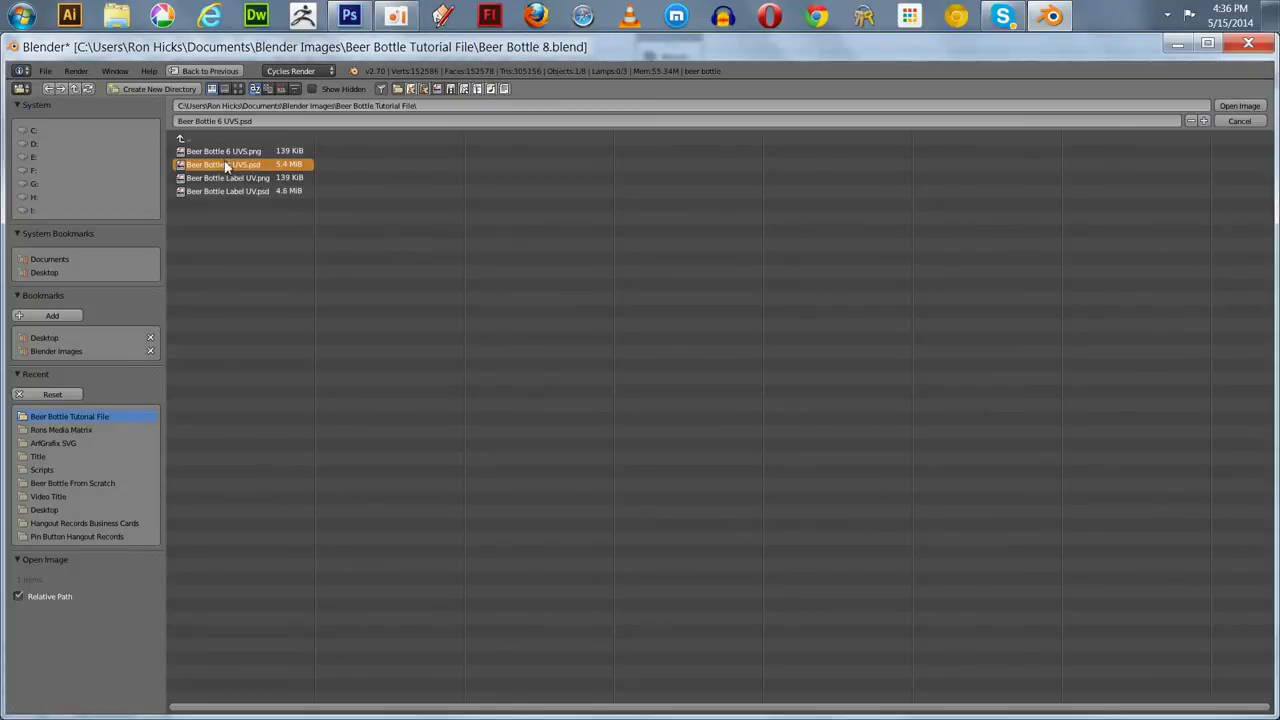
left_click(1239, 106)
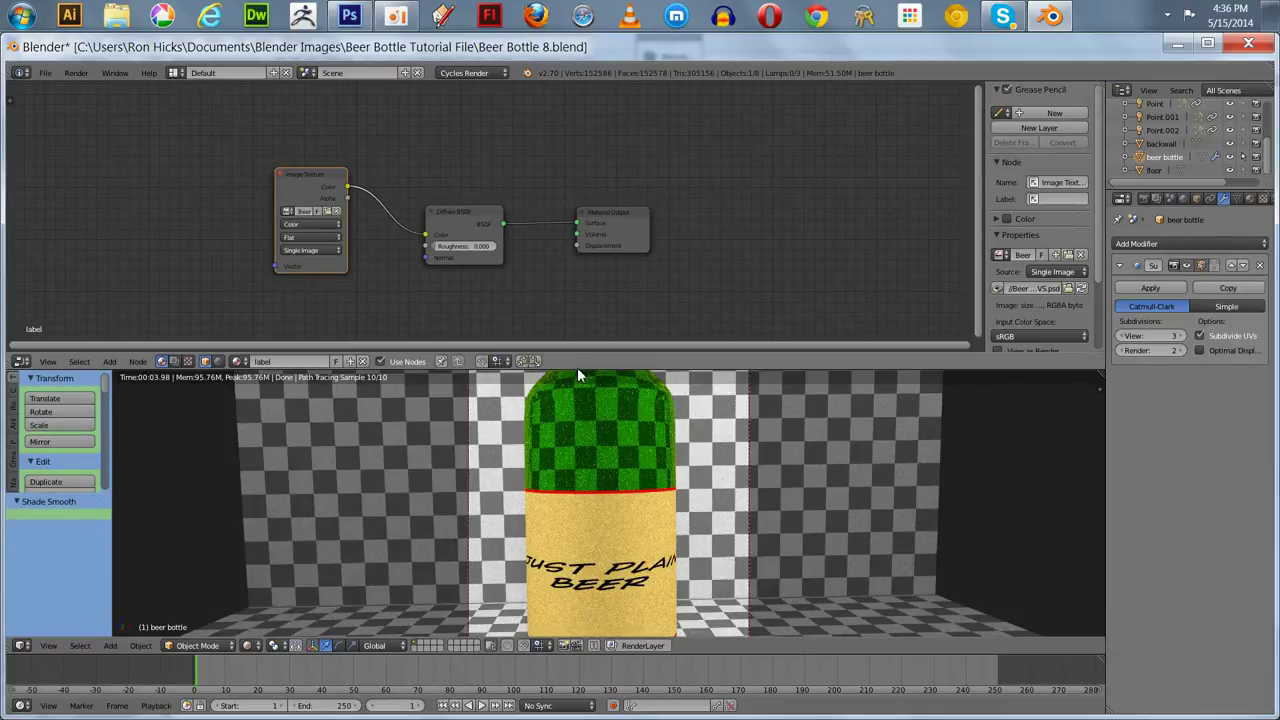
left_click_drag(577, 358, 562, 150)
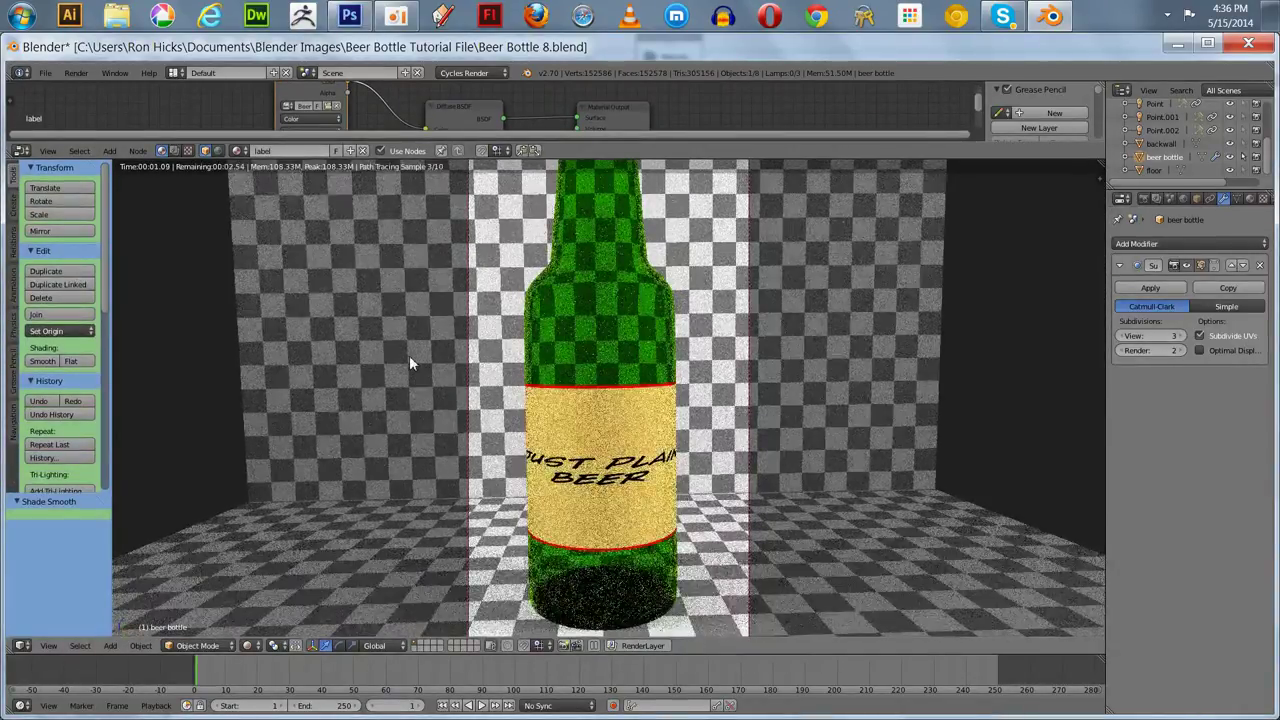
middle_click_drag(403, 365, 492, 438)
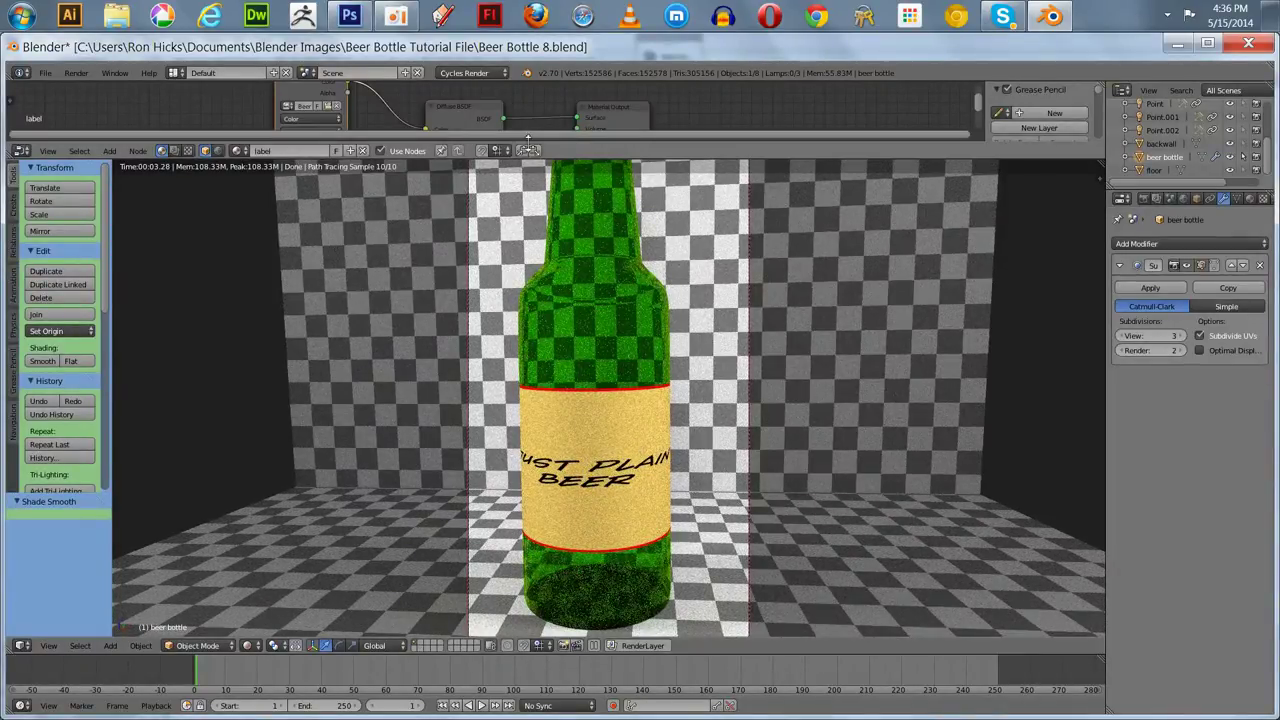
Switch to Photoshop, narrow the "just plain beer" text about its centre to about 66% width, and save the file
left_click(348, 15)
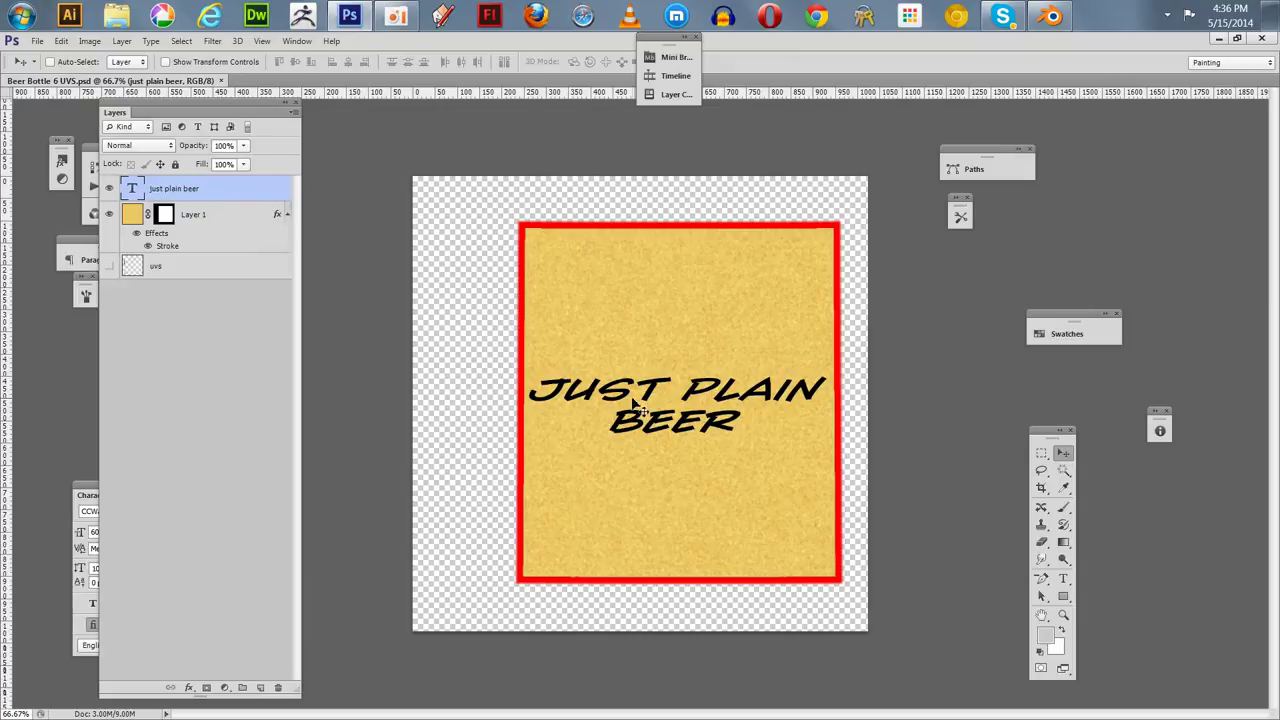
key("ctrl+t")
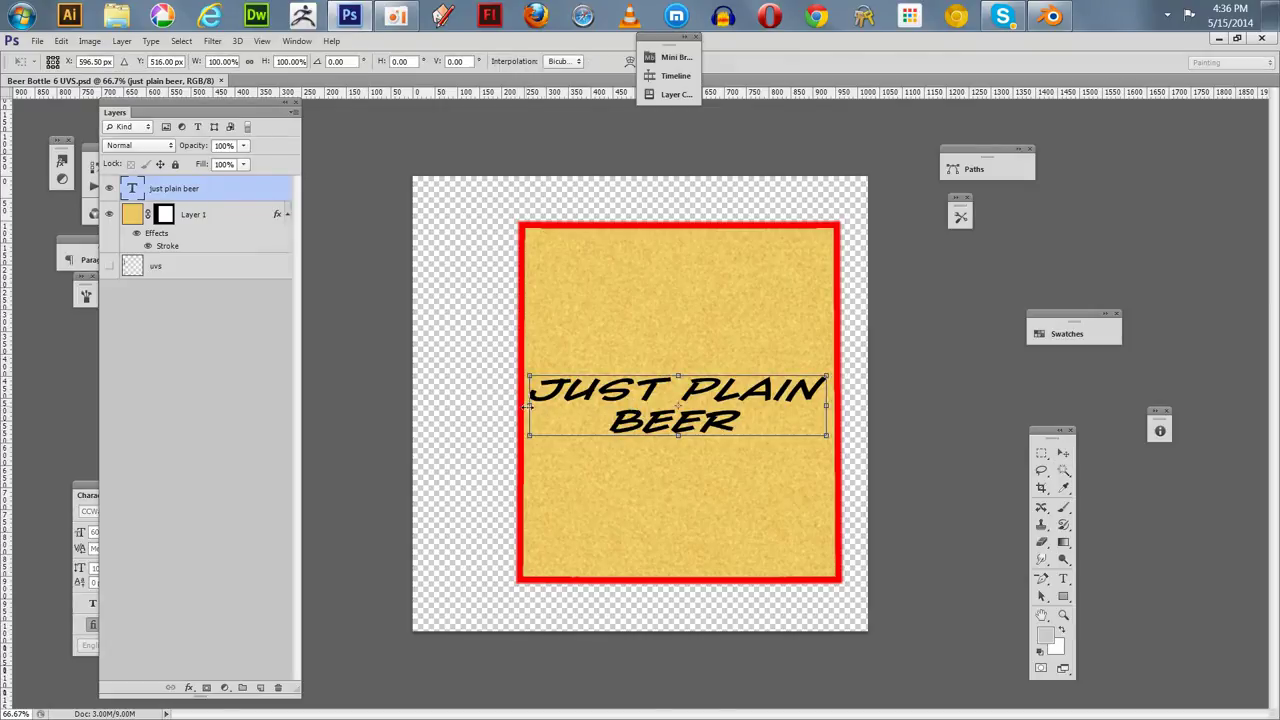
left_click_drag(528, 405, 579, 405, "alt")
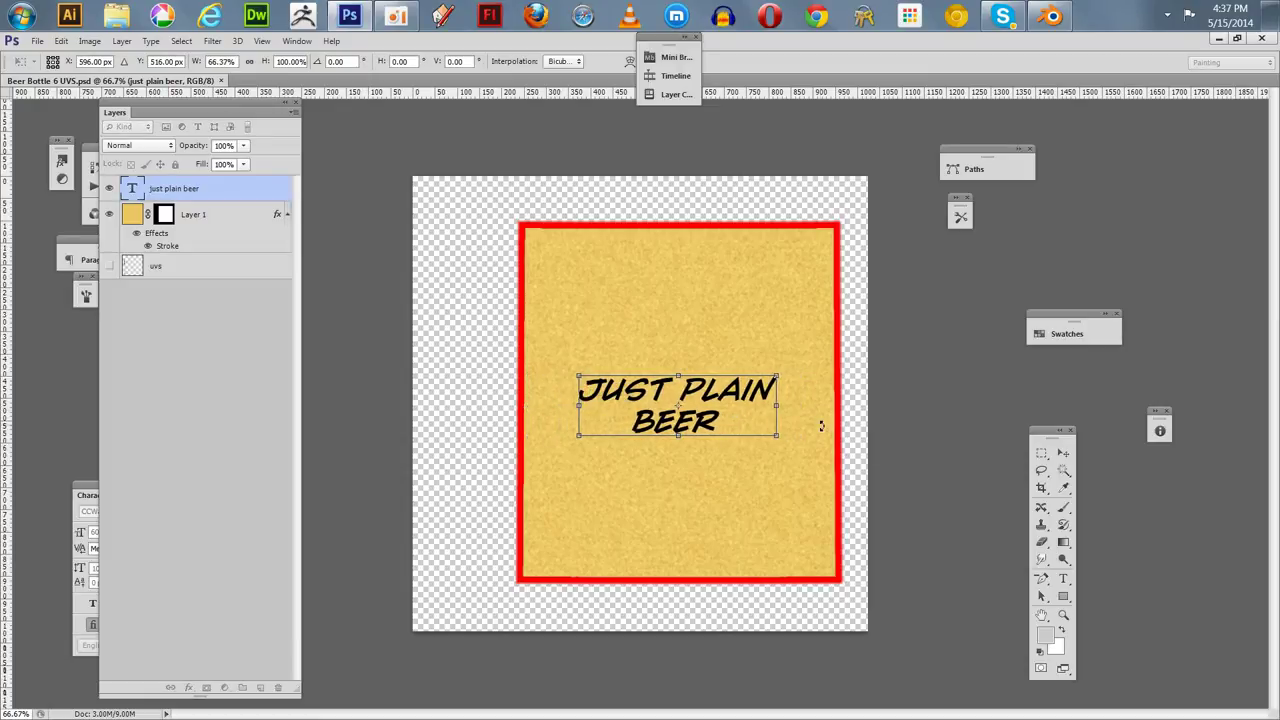
key("Return")
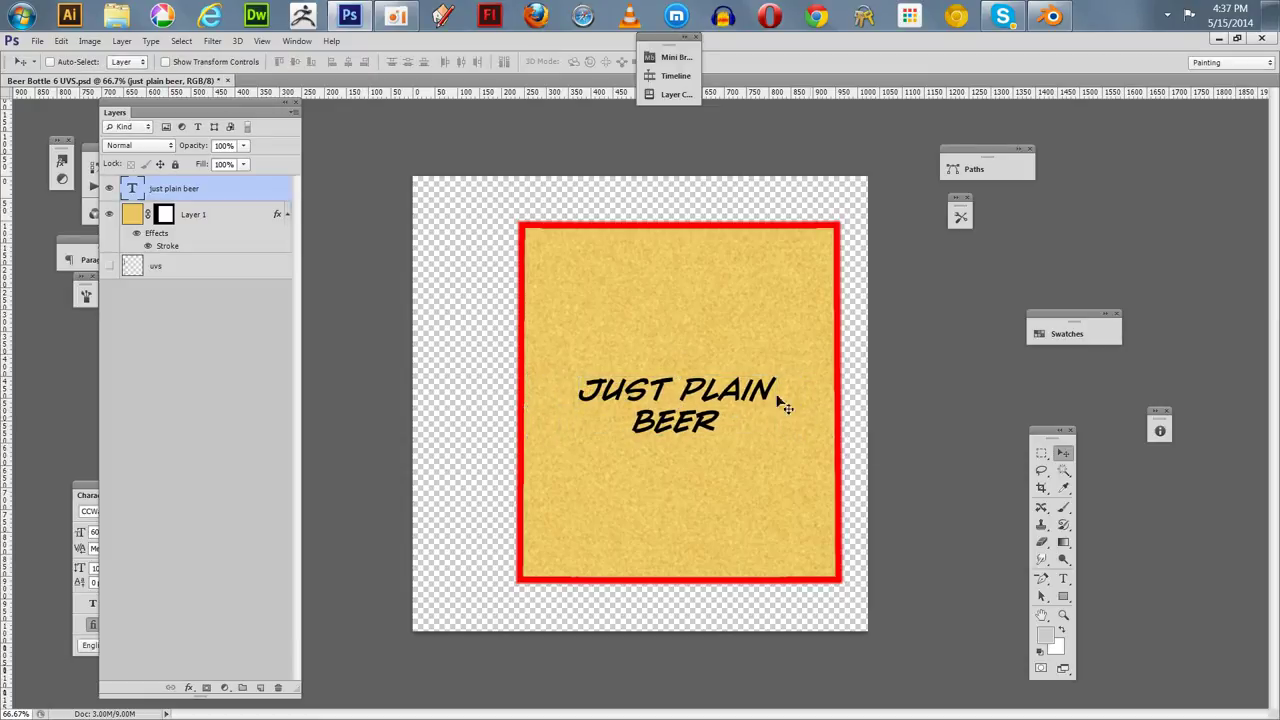
left_click(37, 41)
left_click(112, 264)
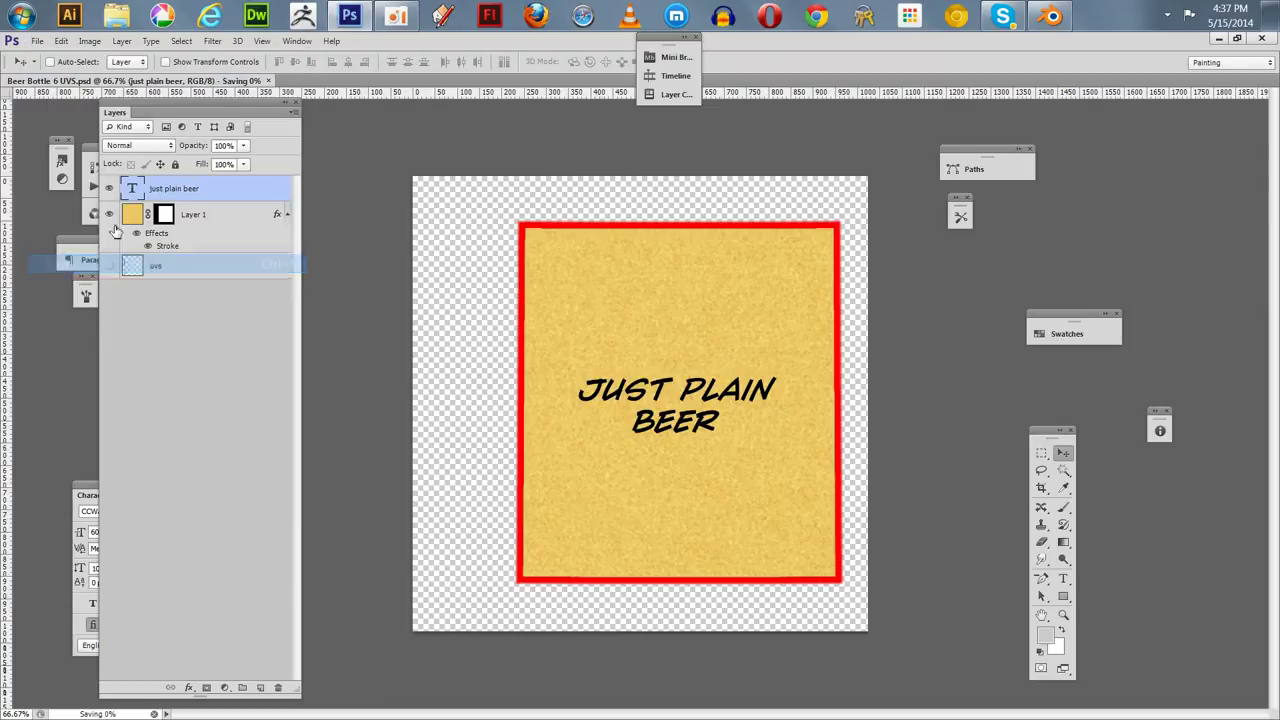
Switch back to Blender and load the resaved Beer Bottle 6 UVS.psd into the label's Image Texture node again
left_click(1050, 16)
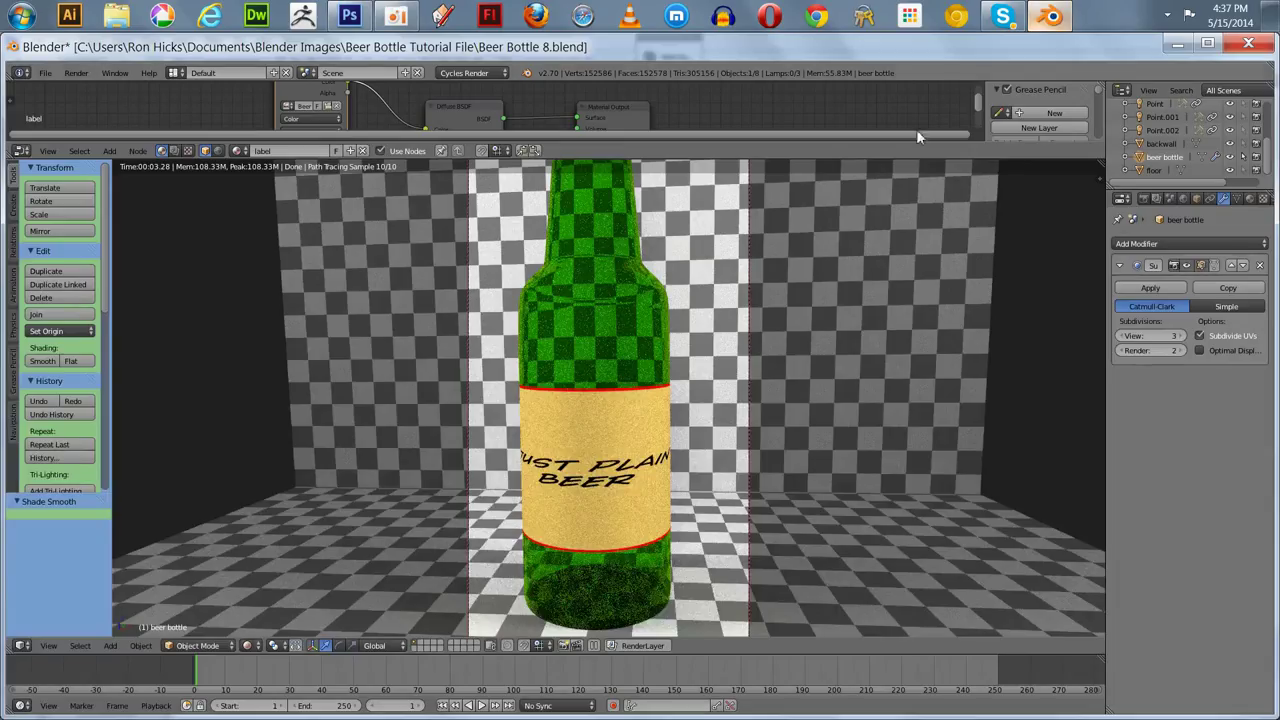
left_click(316, 107)
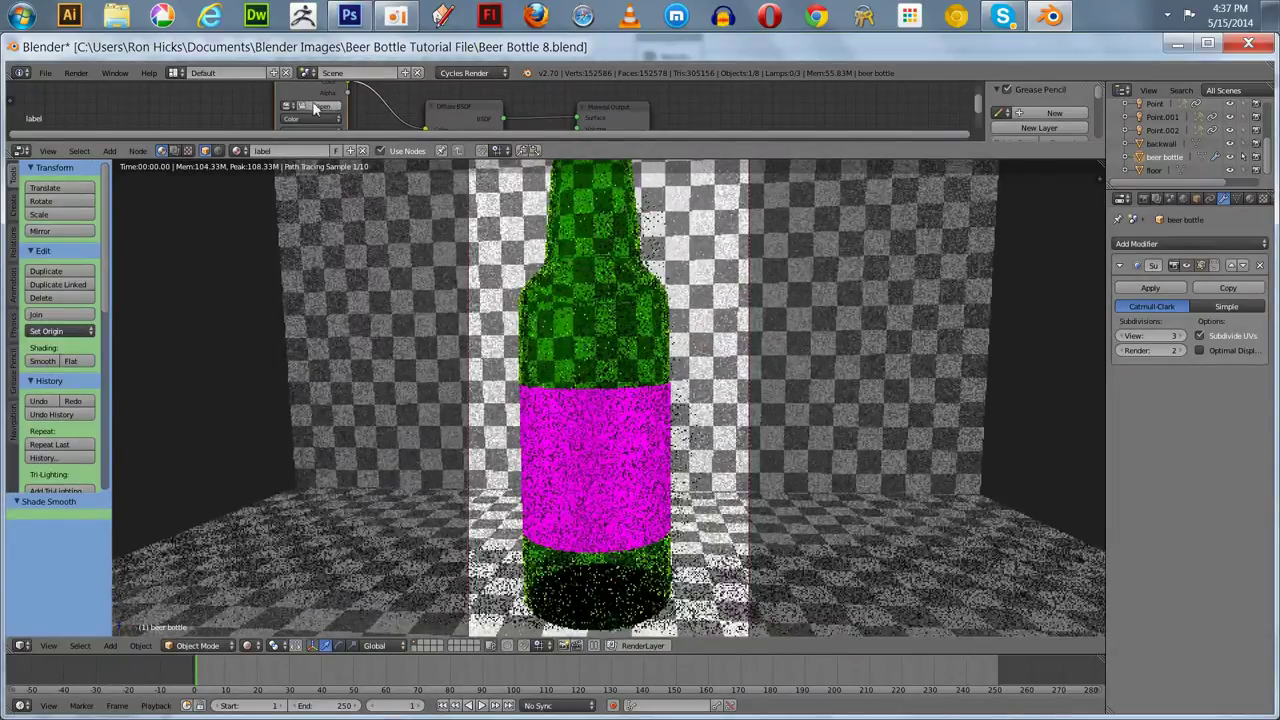
left_click(316, 107)
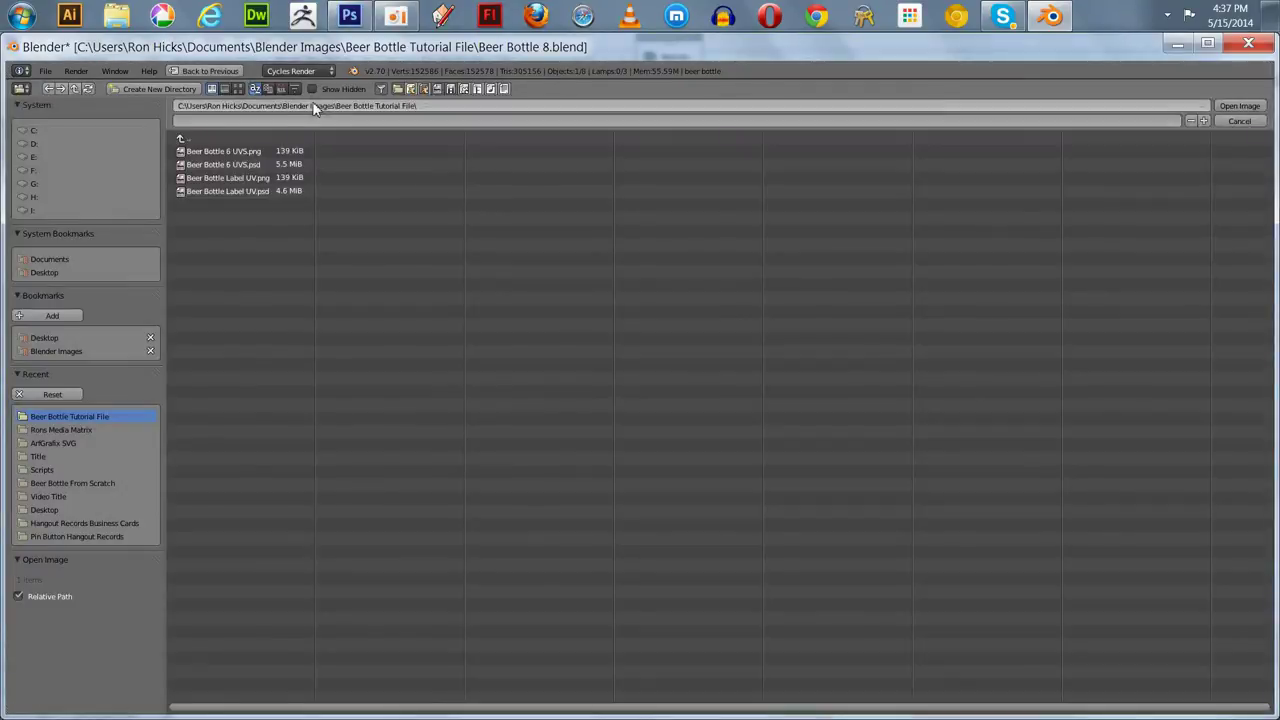
left_click(229, 165)
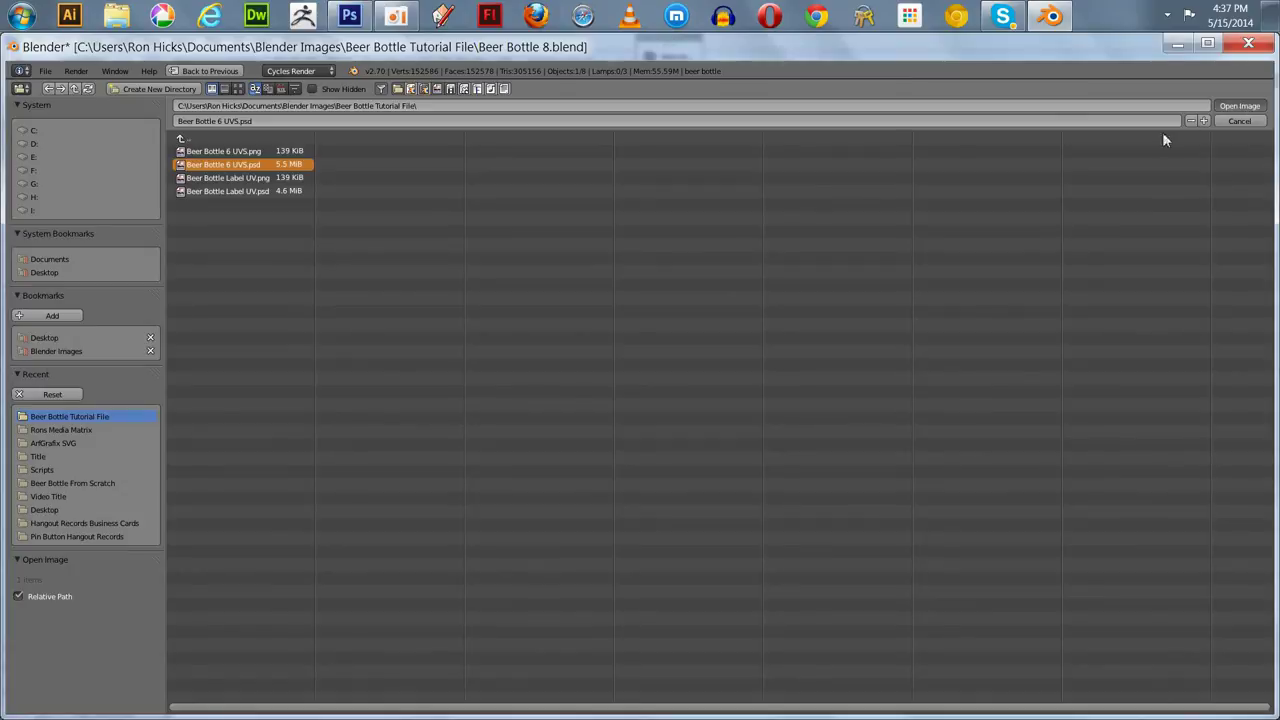
left_click(1239, 106)
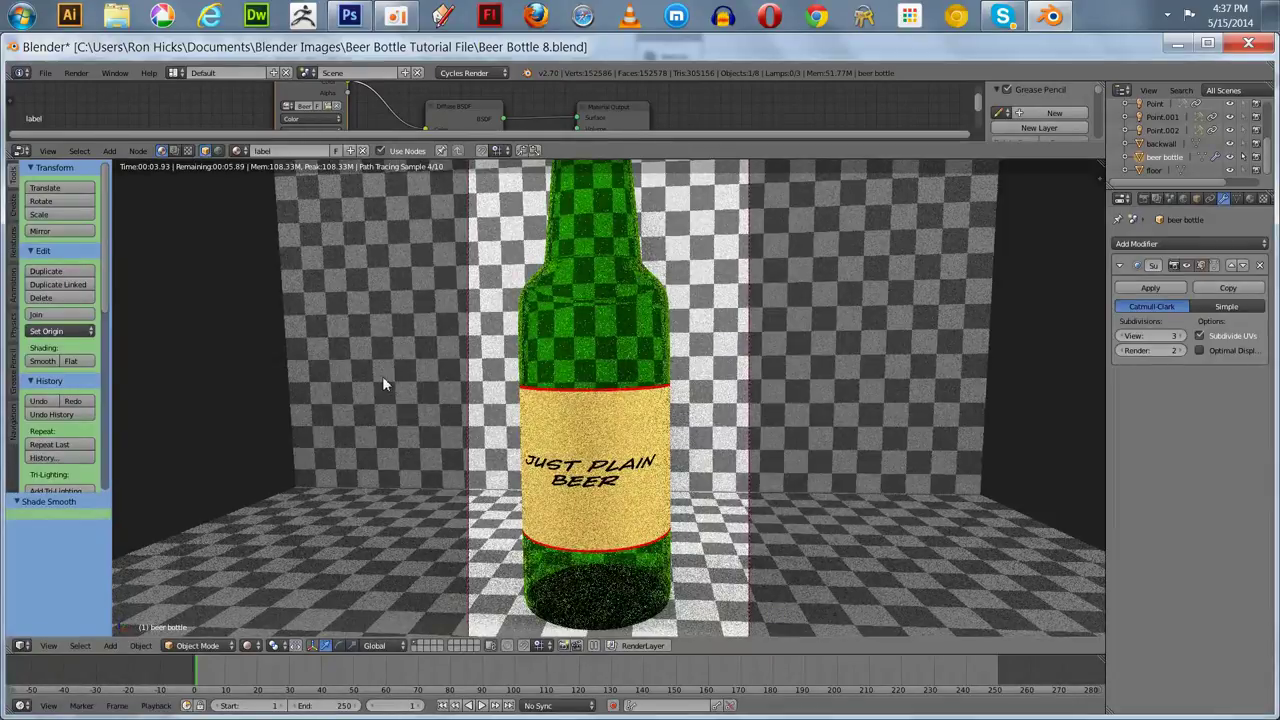
Examine the rendered bottle from different angles and distances to judge the fit of the label text
middle_click_drag(383, 384, 391, 393)
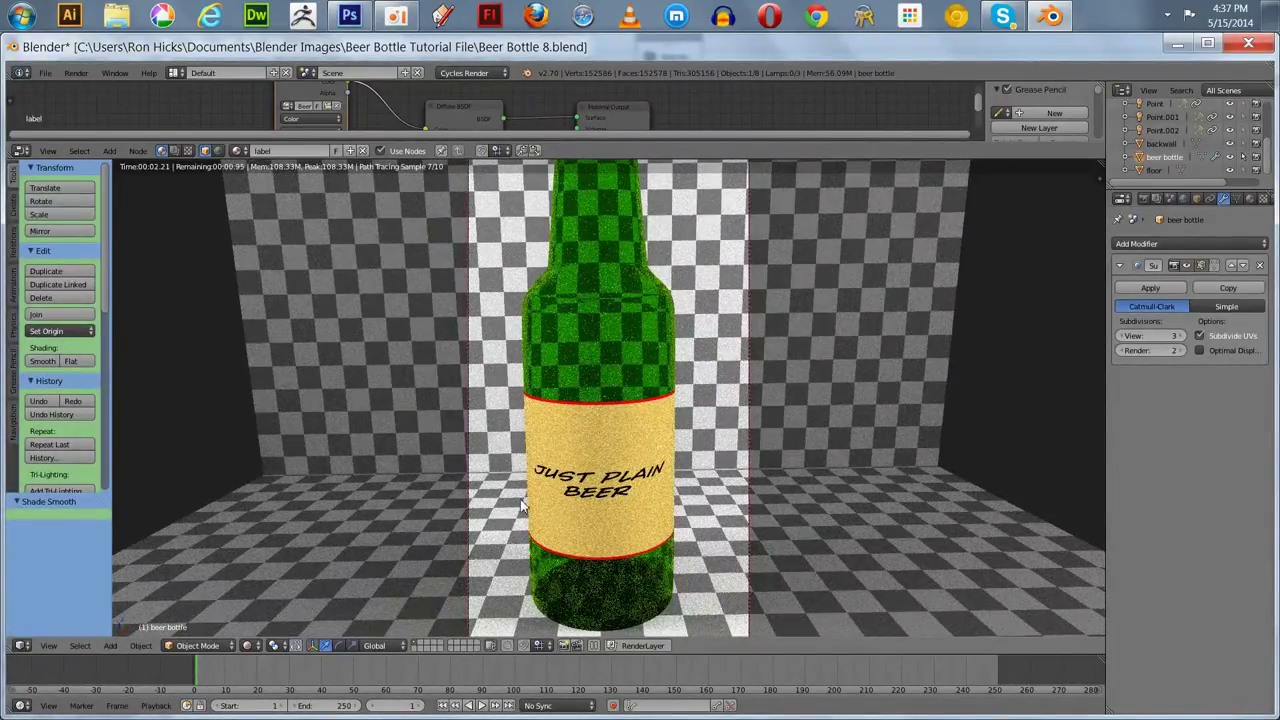
middle_click_drag(336, 471, 361, 460)
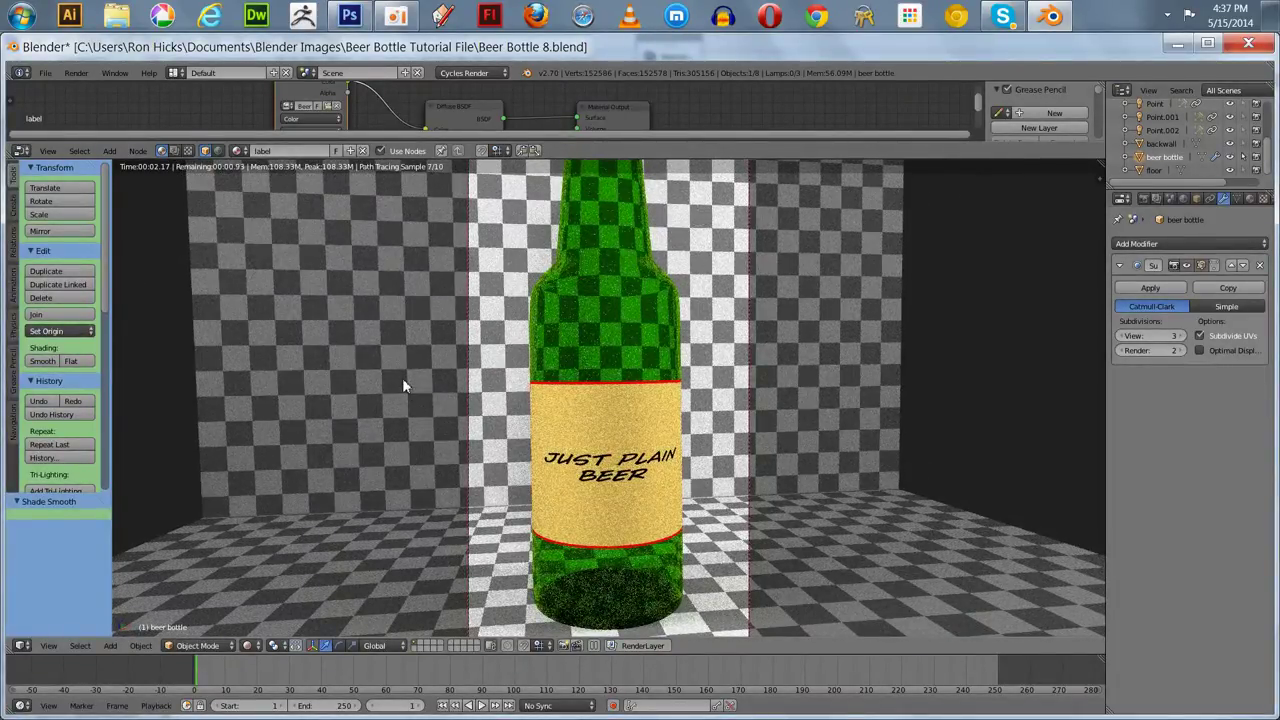
mouse_move(394, 371)
middle_mouse_down()
mouse_move(400, 386)
mouse_move(396, 363)
mouse_move(420, 374)
mouse_move(395, 375)
middle_mouse_up()
scroll(396, 356, "down", 3)
scroll(419, 376, "up", 1)
scroll(403, 371, "up", 1)
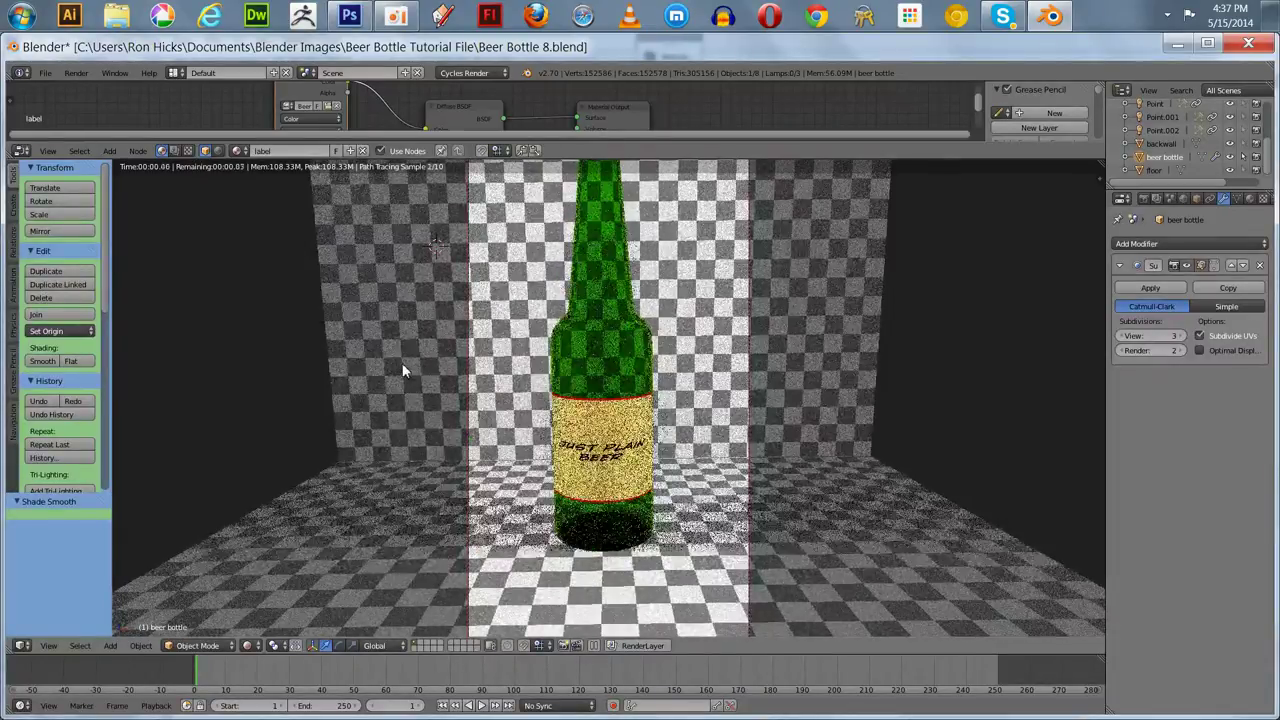